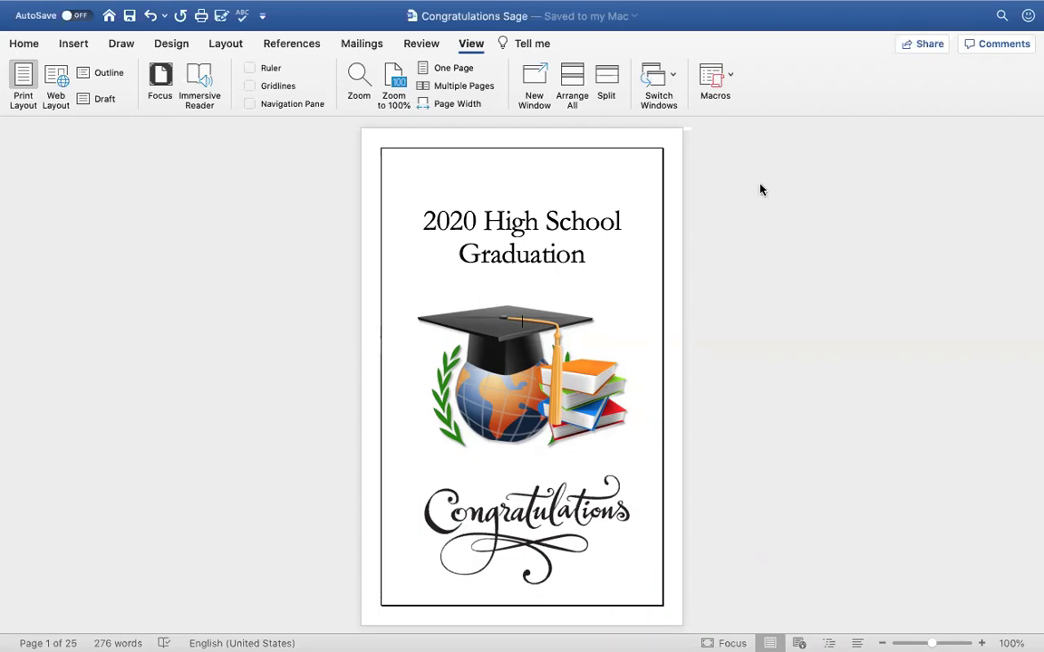
Scroll through the Congratulations Sage coloring book pages
{"action": "scroll", "coordinate": [747, 253], "scroll_direction": "up", "scroll_amount": 2}
{"action": "scroll", "coordinate": [748, 254], "scroll_direction": "down", "scroll_amount": 3}
{"action": "scroll", "coordinate": [749, 257], "scroll_direction": "up", "scroll_amount": 3}
{"action": "scroll", "coordinate": [748, 258], "scroll_direction": "down", "scroll_amount": 5}
{"action": "scroll", "coordinate": [748, 258], "scroll_direction": "down", "scroll_amount": 4}
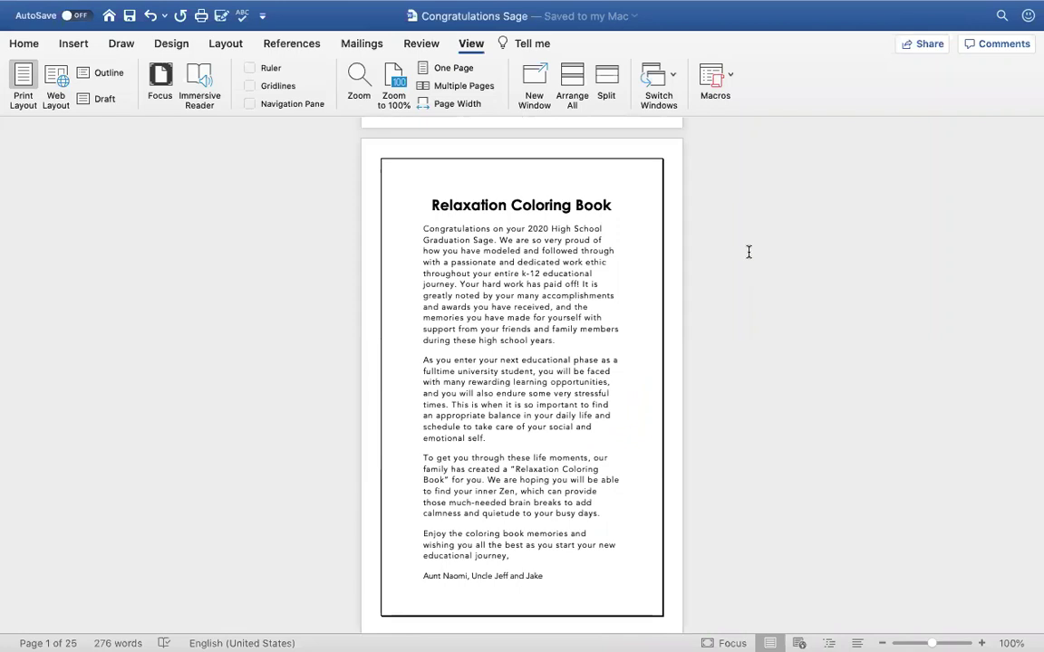
{"action": "scroll", "coordinate": [749, 254], "scroll_direction": "down", "scroll_amount": 8}
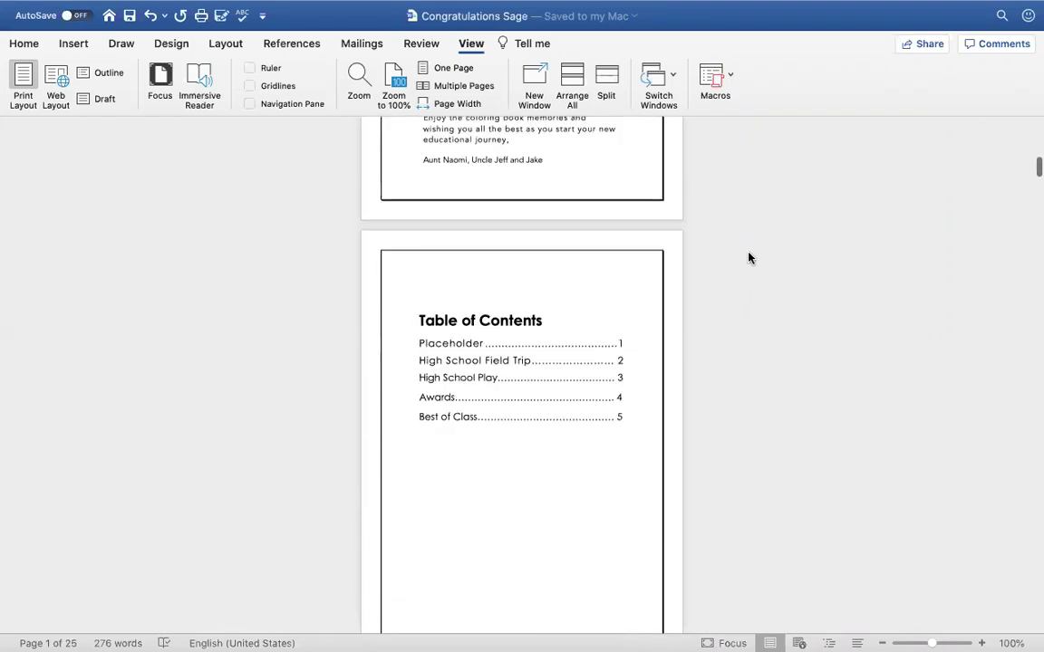
{"action": "scroll", "coordinate": [749, 259], "scroll_direction": "down", "scroll_amount": 1}
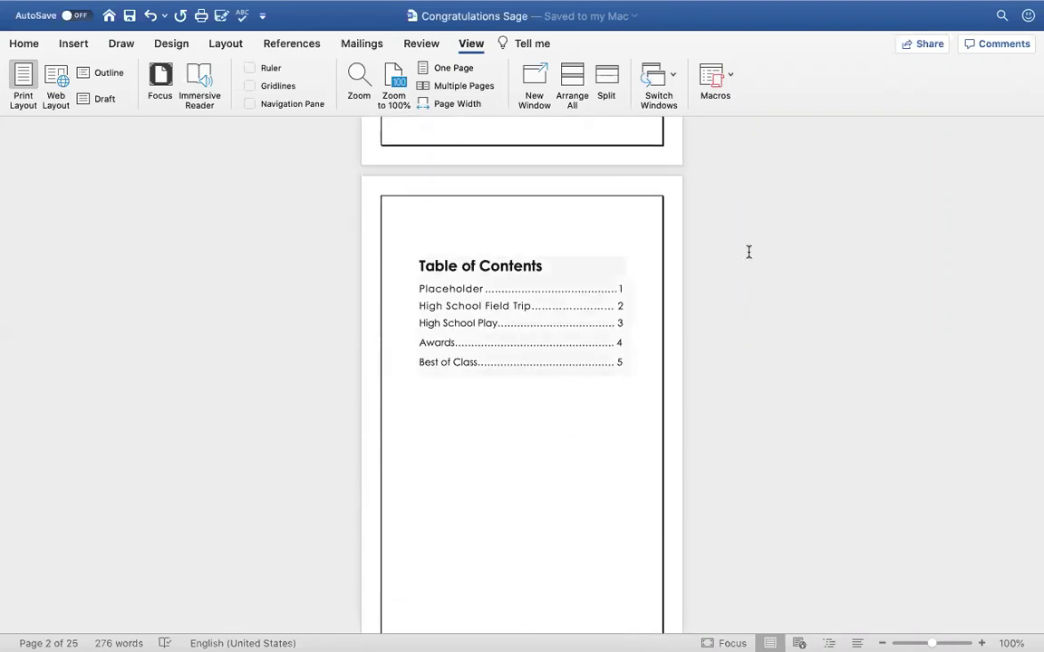
{"action": "scroll", "coordinate": [749, 252], "scroll_direction": "down", "scroll_amount": 10}
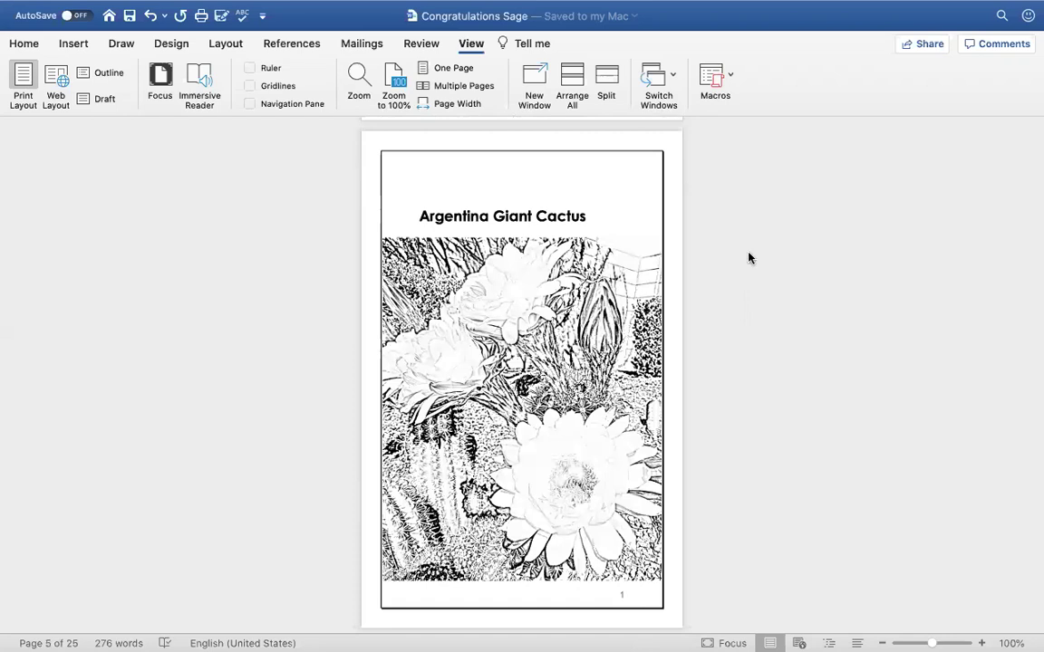
{"action": "scroll", "coordinate": [748, 259], "scroll_direction": "down", "scroll_amount": 5}
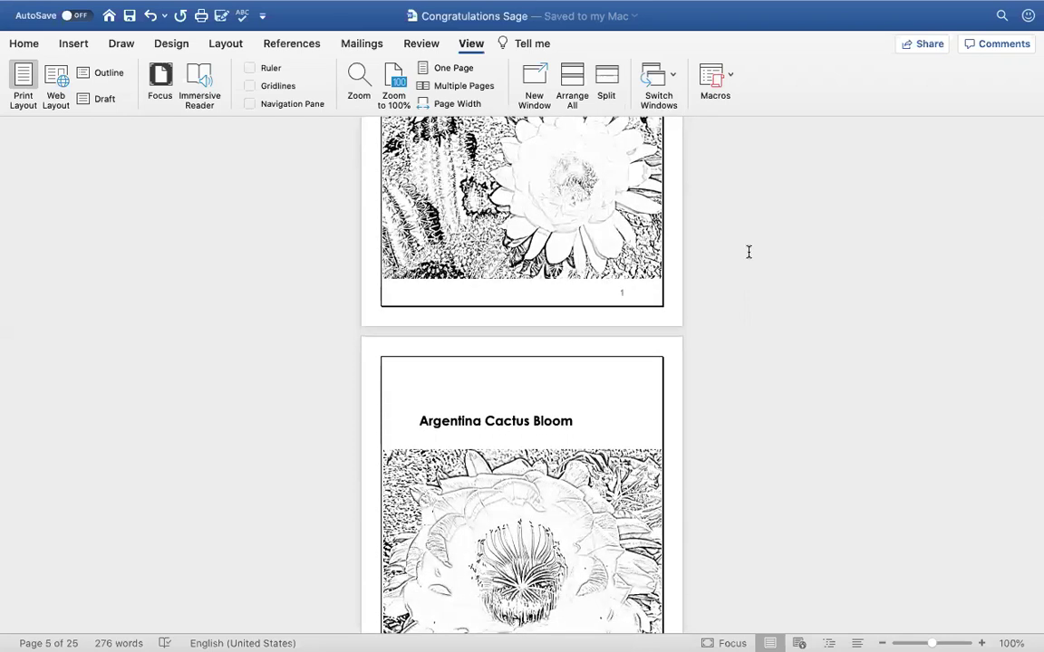
{"action": "scroll", "coordinate": [748, 252], "scroll_direction": "down", "scroll_amount": 4}
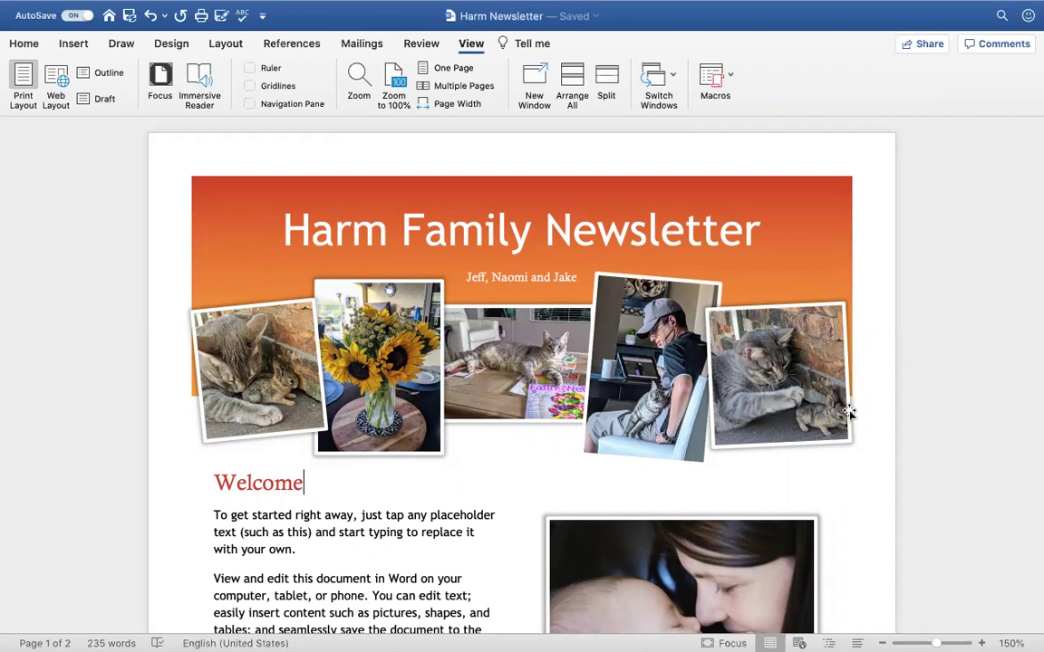
Scroll through the Harm Newsletter, past its cat-and-sunflower collage and Welcome text
{"action": "scroll", "coordinate": [849, 412], "scroll_direction": "down", "scroll_amount": 1}
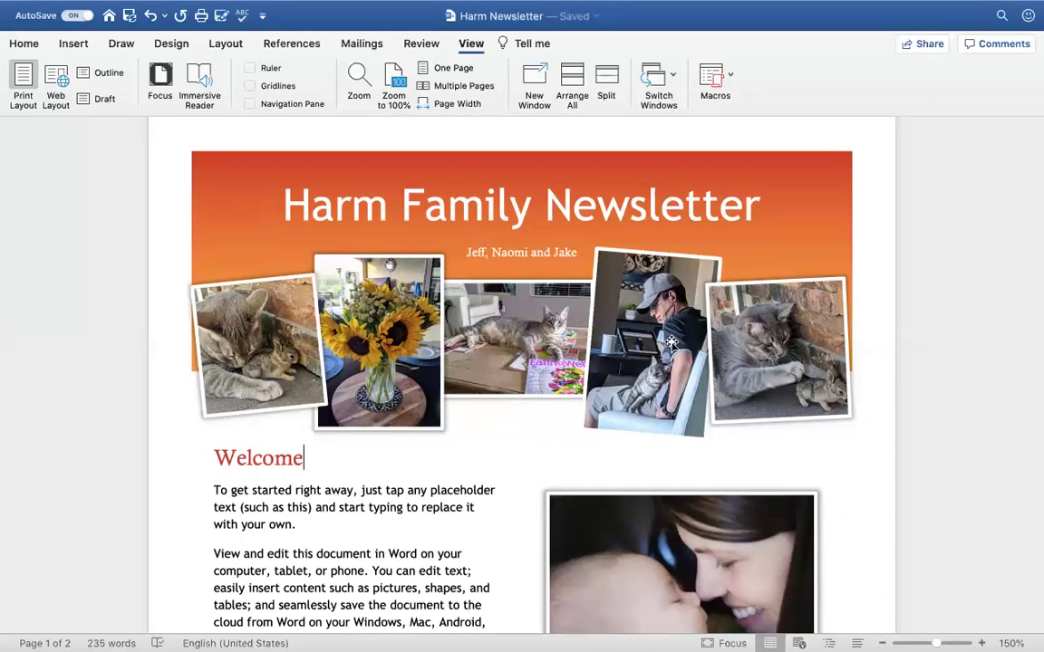
{"action": "scroll", "coordinate": [672, 343], "scroll_direction": "down", "scroll_amount": 3}
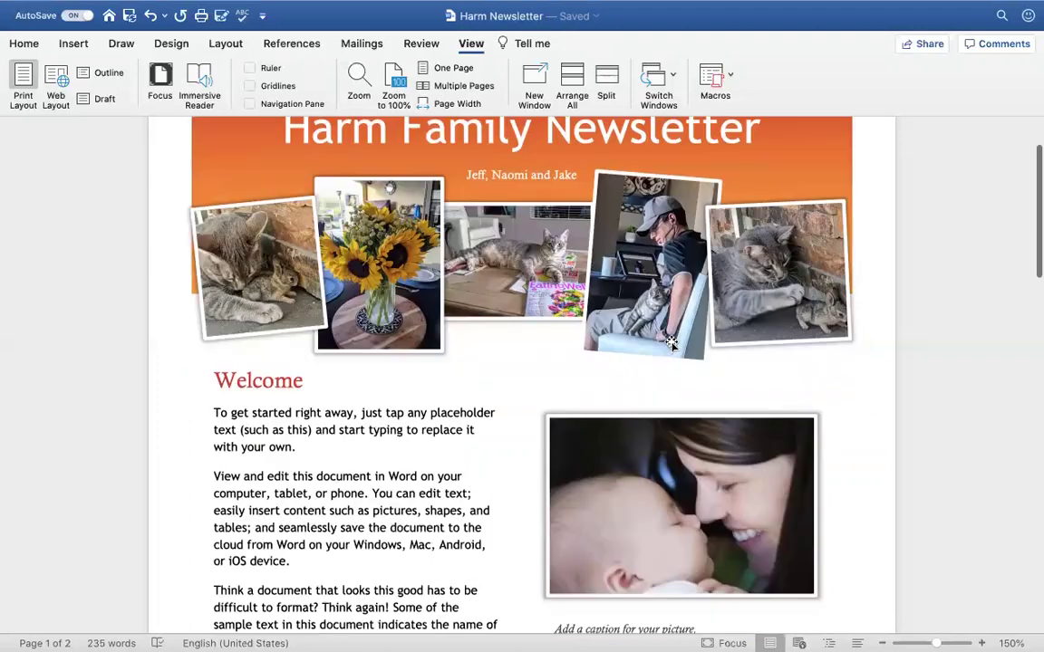
{"action": "scroll", "coordinate": [671, 342], "scroll_direction": "down", "scroll_amount": 5}
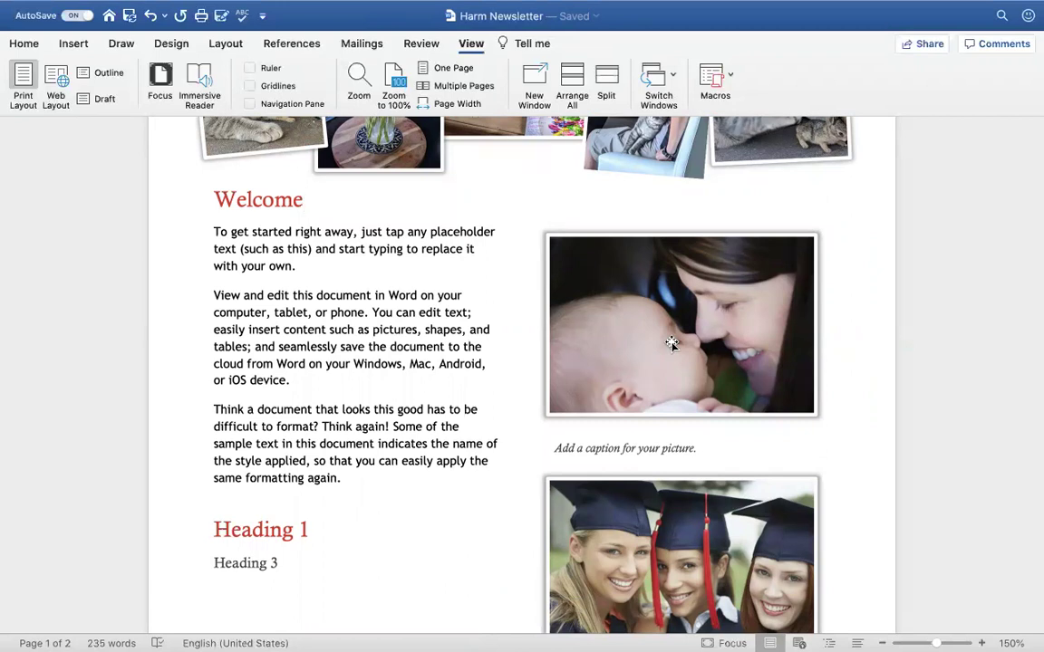
{"action": "scroll", "coordinate": [738, 247], "scroll_direction": "down", "scroll_amount": 1}
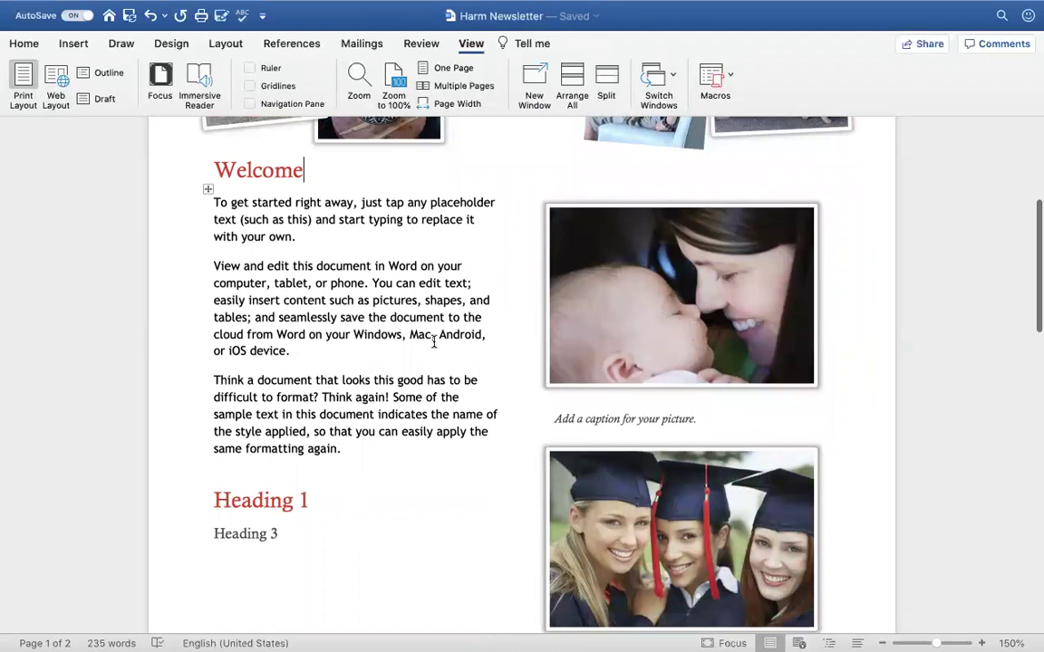
{"action": "scroll", "coordinate": [434, 342], "scroll_direction": "down", "scroll_amount": 10}
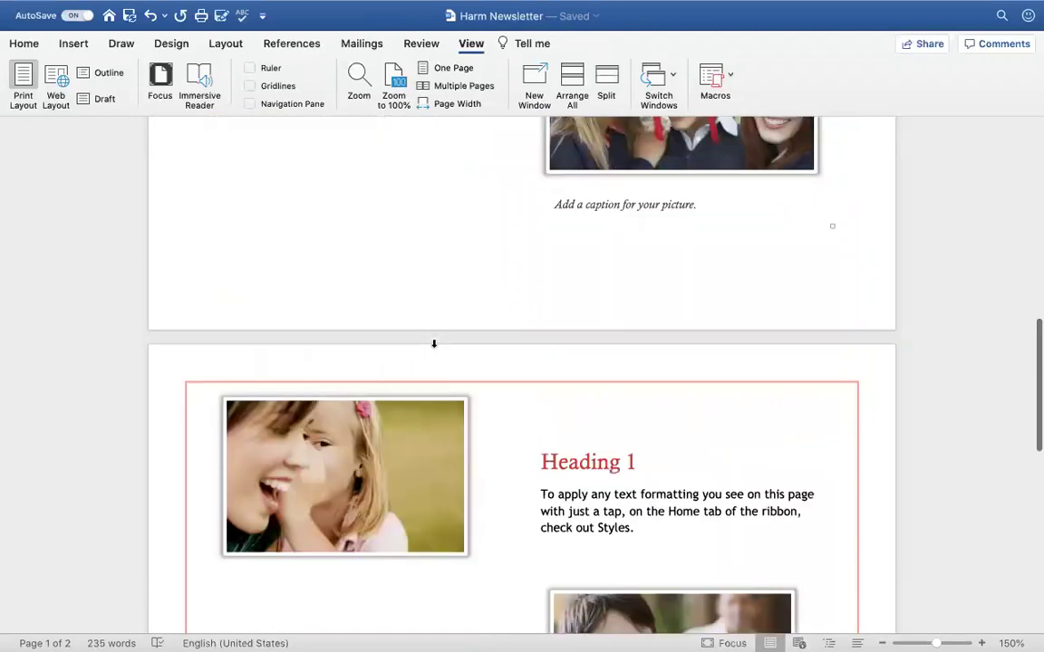
{"action": "scroll", "coordinate": [434, 344], "scroll_direction": "down", "scroll_amount": 6}
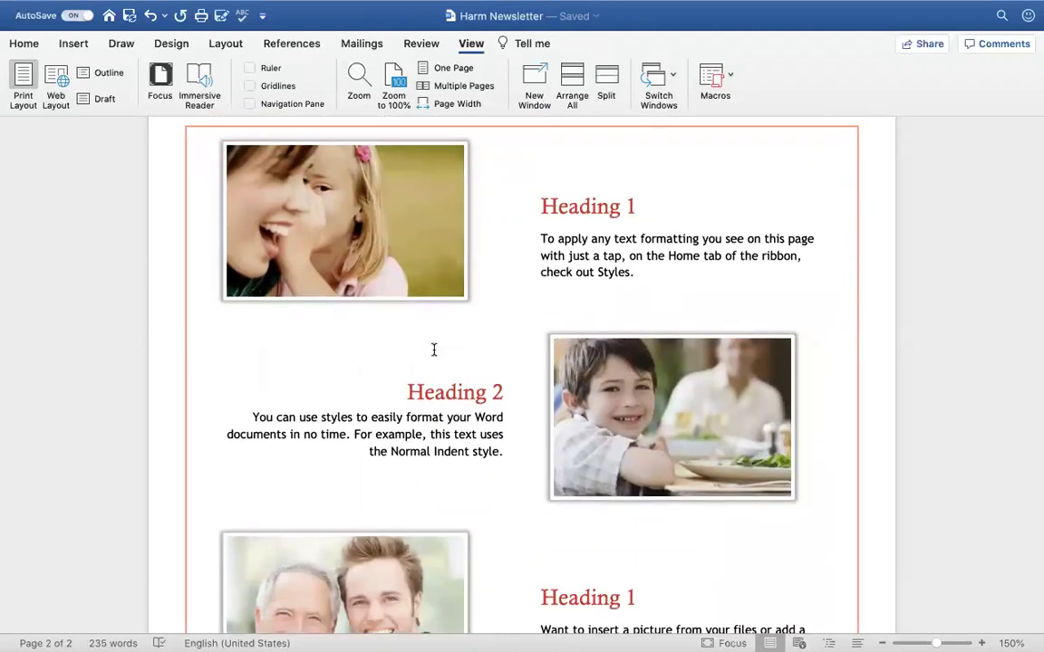
{"action": "scroll", "coordinate": [434, 350], "scroll_direction": "down", "scroll_amount": 7}
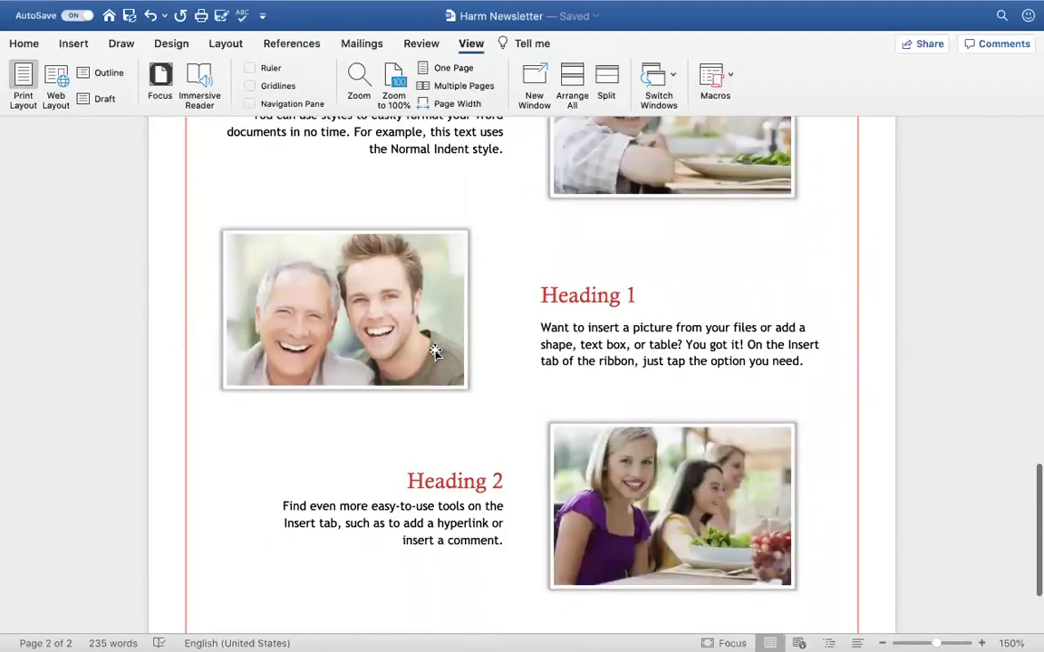
{"action": "scroll", "coordinate": [434, 350], "scroll_direction": "up", "scroll_amount": 20}
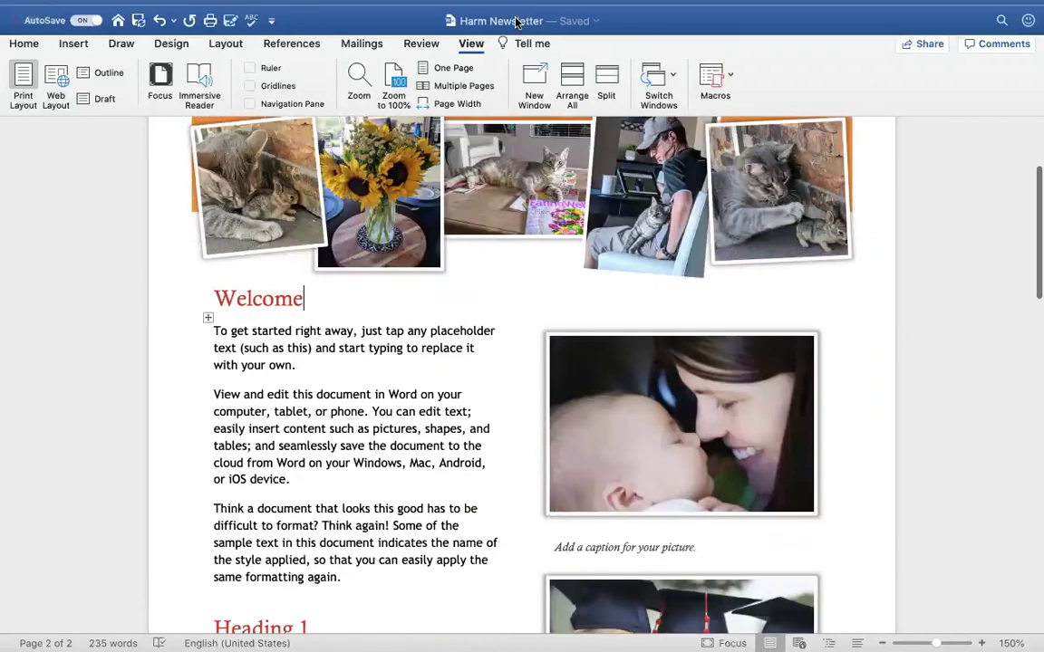
{"action": "mouse_move", "coordinate": [521, 19]}
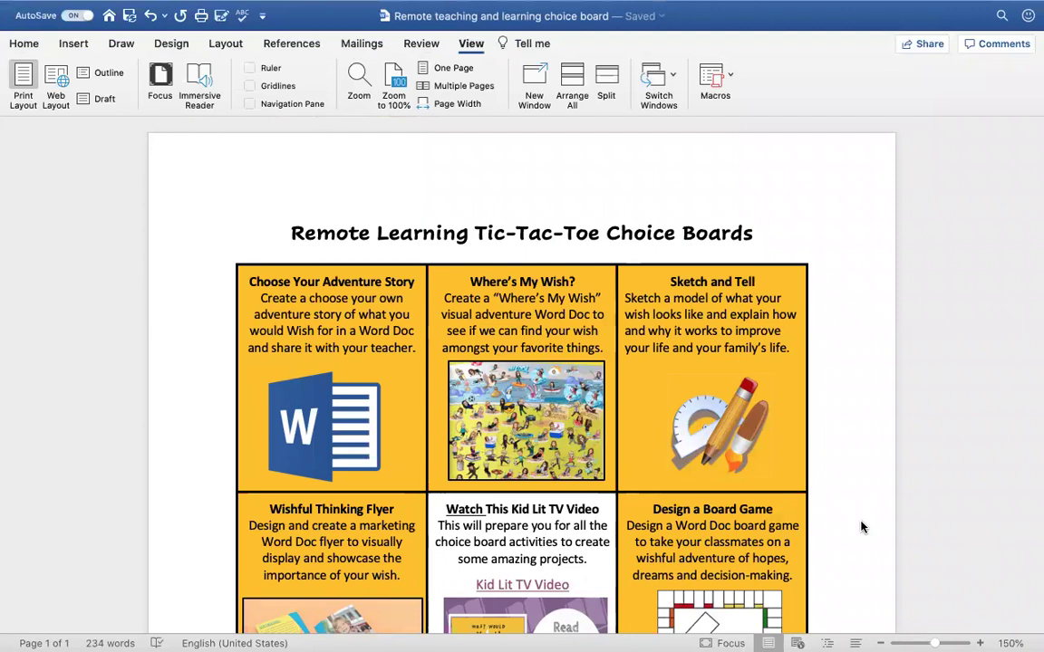
{"action": "scroll", "coordinate": [861, 528], "scroll_direction": "down", "scroll_amount": 2}
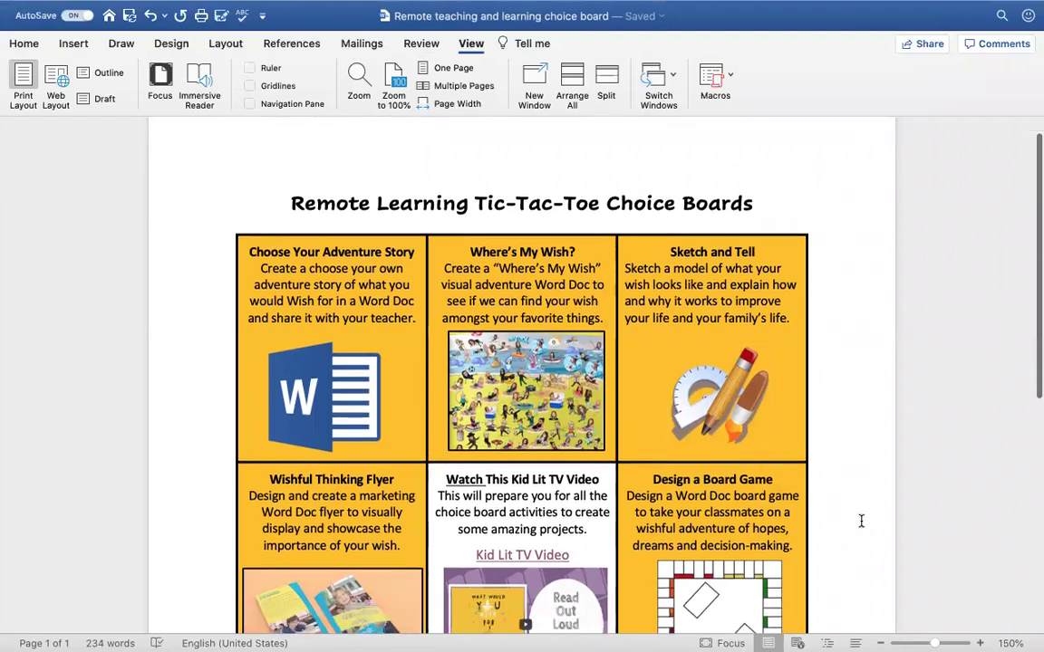
{"action": "scroll", "coordinate": [862, 528], "scroll_direction": "down", "scroll_amount": 1}
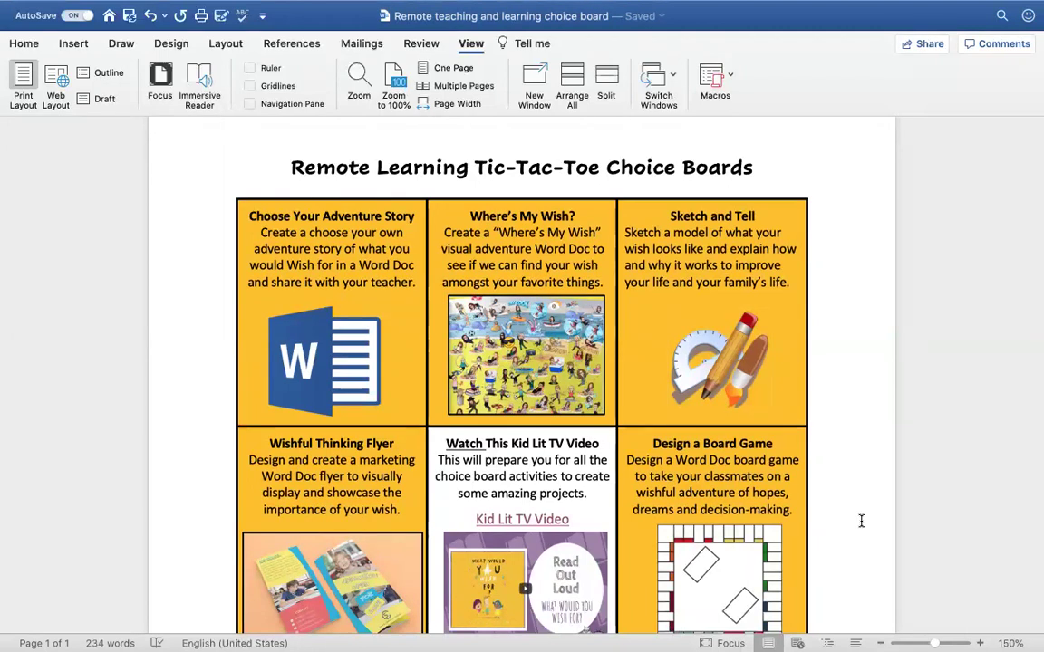
{"action": "scroll", "coordinate": [859, 515], "scroll_direction": "down", "scroll_amount": 3}
{"action": "scroll", "coordinate": [857, 508], "scroll_direction": "down", "scroll_amount": 1}
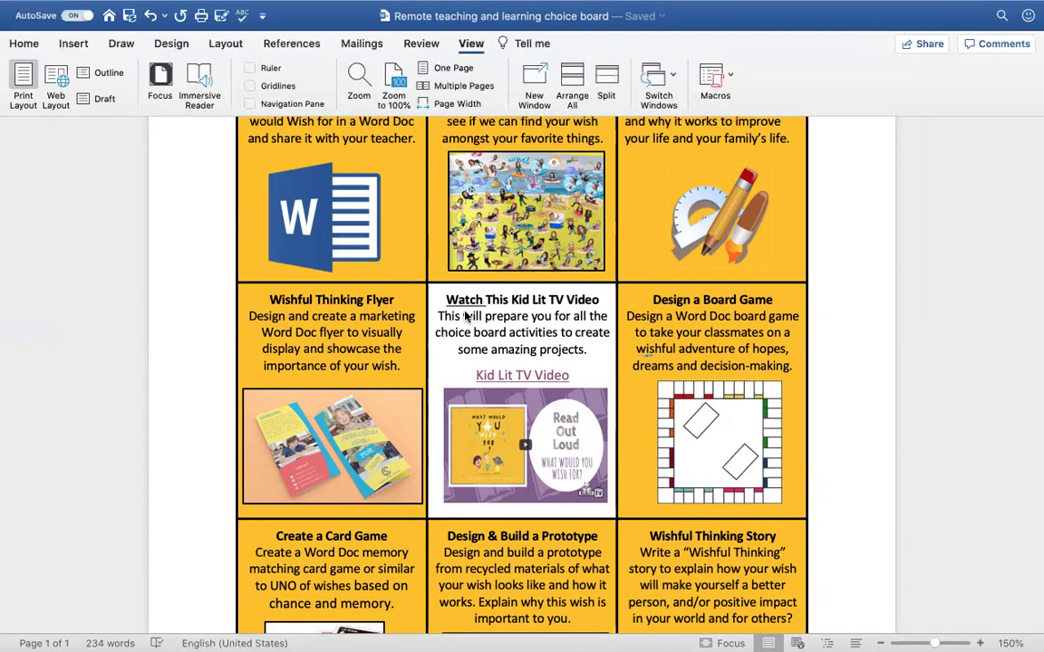
{"action": "scroll", "coordinate": [417, 283], "scroll_direction": "up", "scroll_amount": 5}
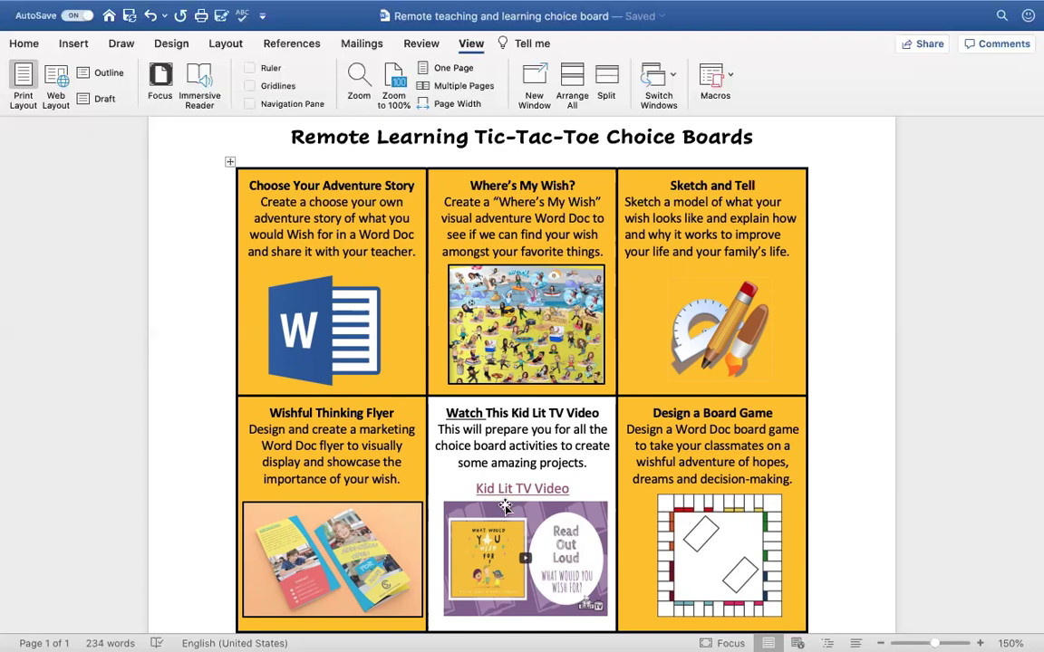
{"action": "scroll", "coordinate": [444, 430], "scroll_direction": "down", "scroll_amount": 3}
{"action": "scroll", "coordinate": [415, 418], "scroll_direction": "down", "scroll_amount": 2}
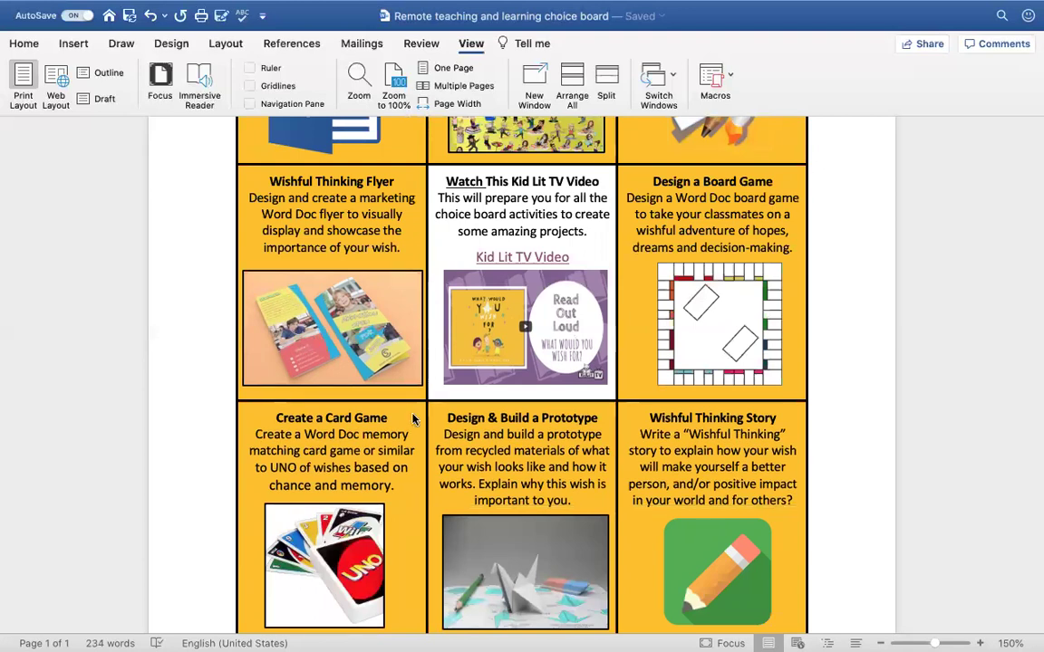
{"action": "scroll", "coordinate": [389, 435], "scroll_direction": "down", "scroll_amount": 3}
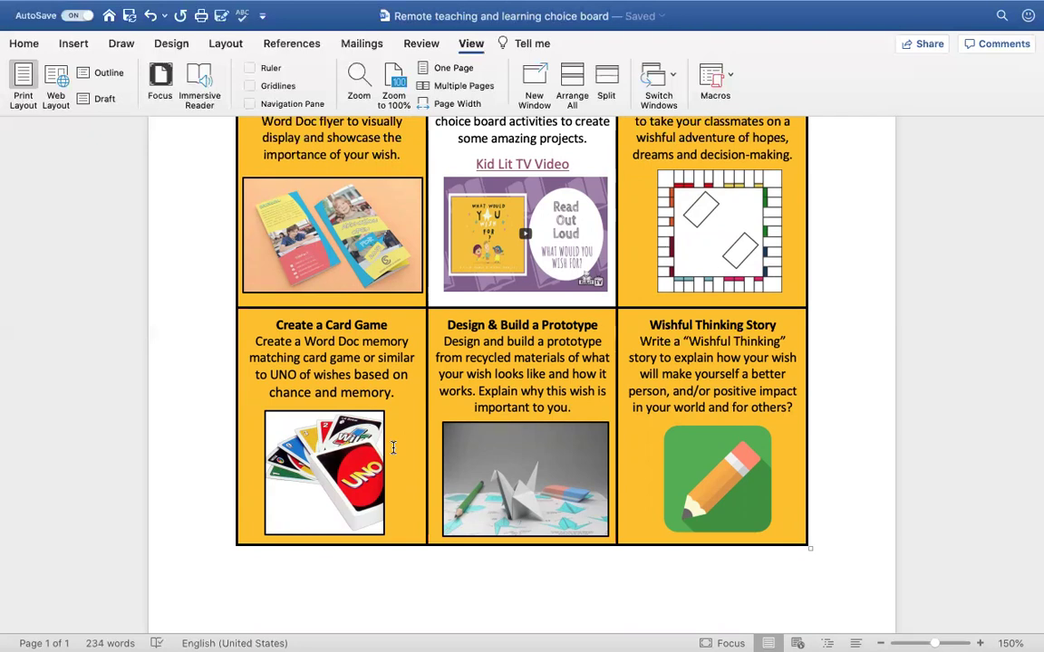
{"action": "scroll", "coordinate": [393, 451], "scroll_direction": "up", "scroll_amount": 10}
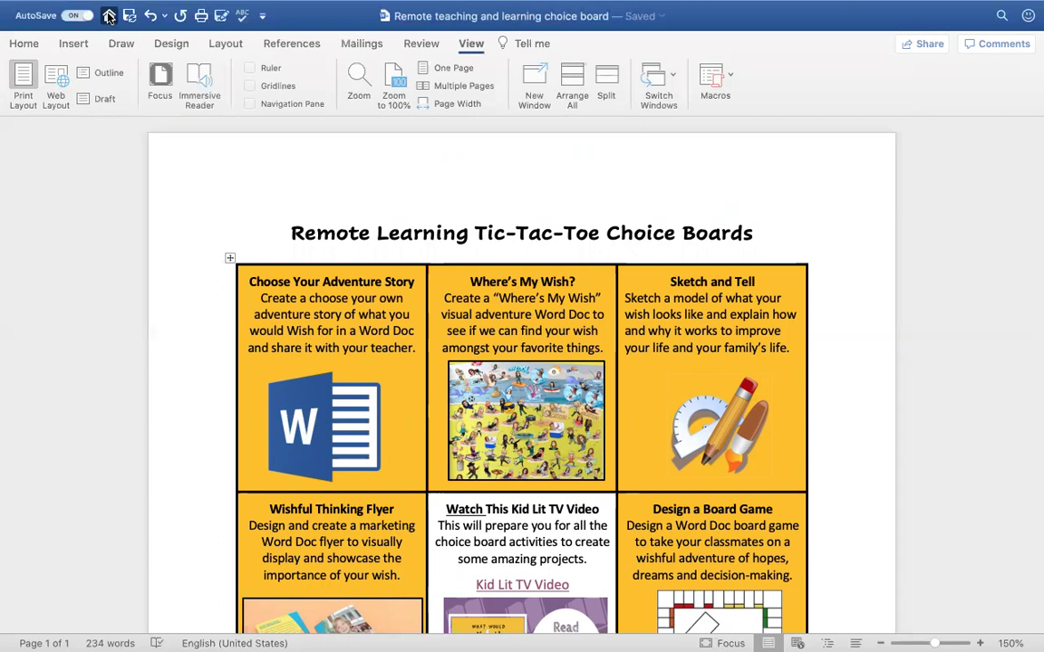
Leave full screen and bring up Word's recent-documents list from the Dock
{"action": "left_click", "coordinate": [108, 16]}
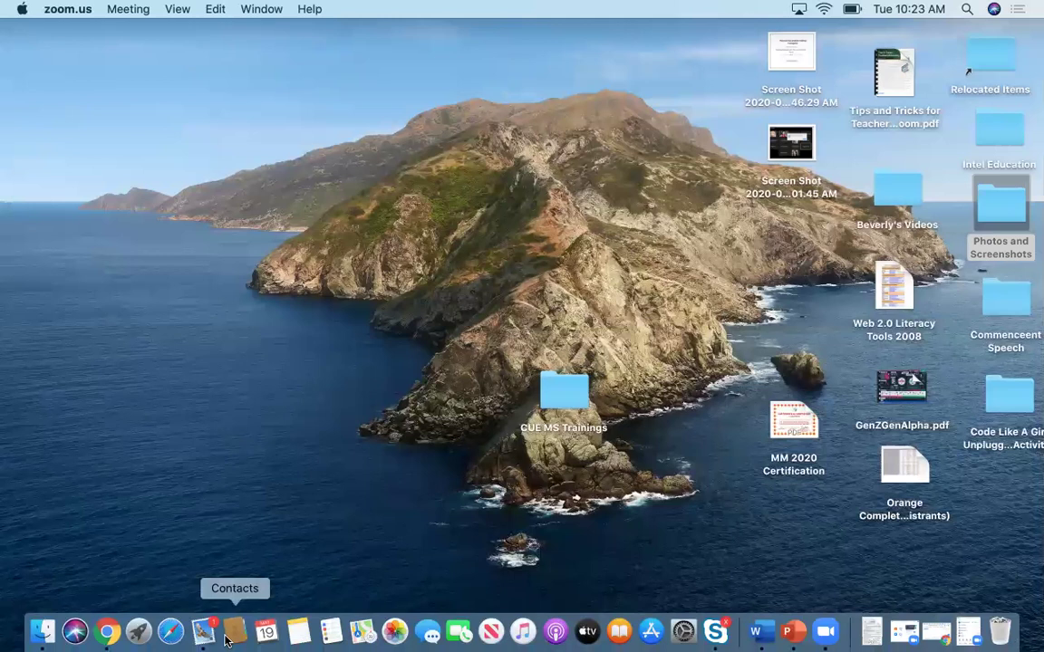
{"action": "left_click", "coordinate": [766, 632]}
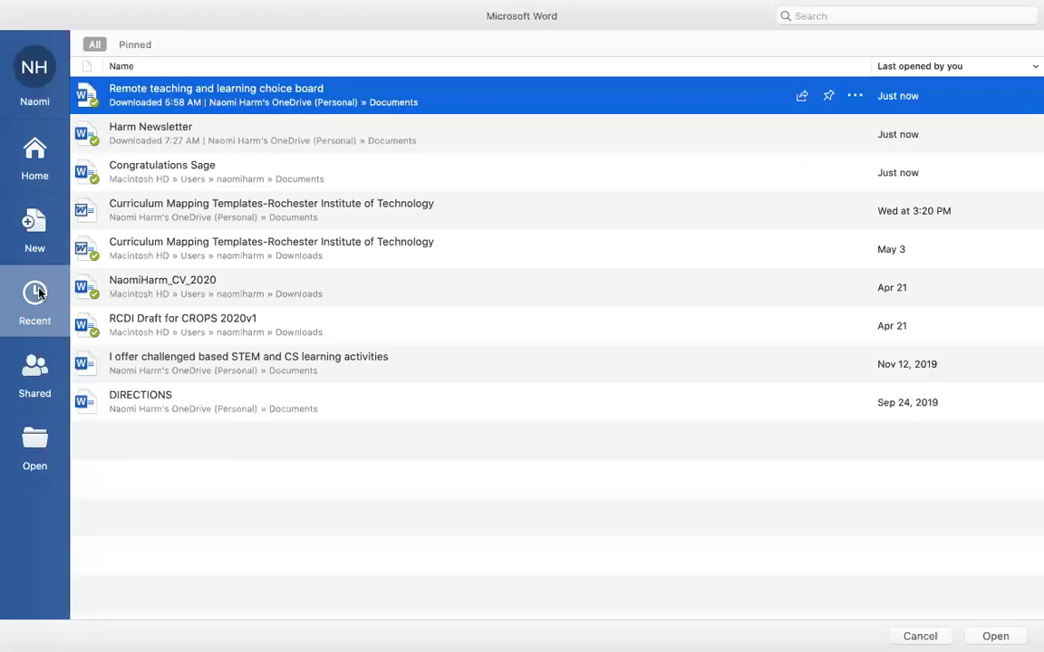
Check the Shared list, then show Open's Recent Folders, OneDrive and On My Mac
{"action": "left_click", "coordinate": [39, 367]}
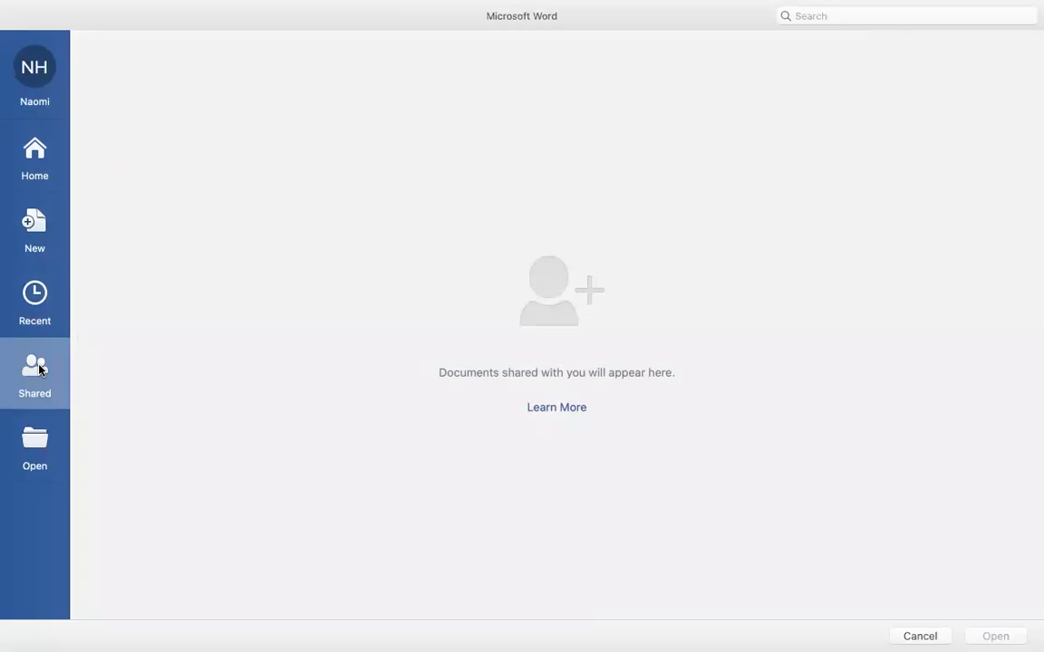
{"action": "left_click", "coordinate": [41, 447]}
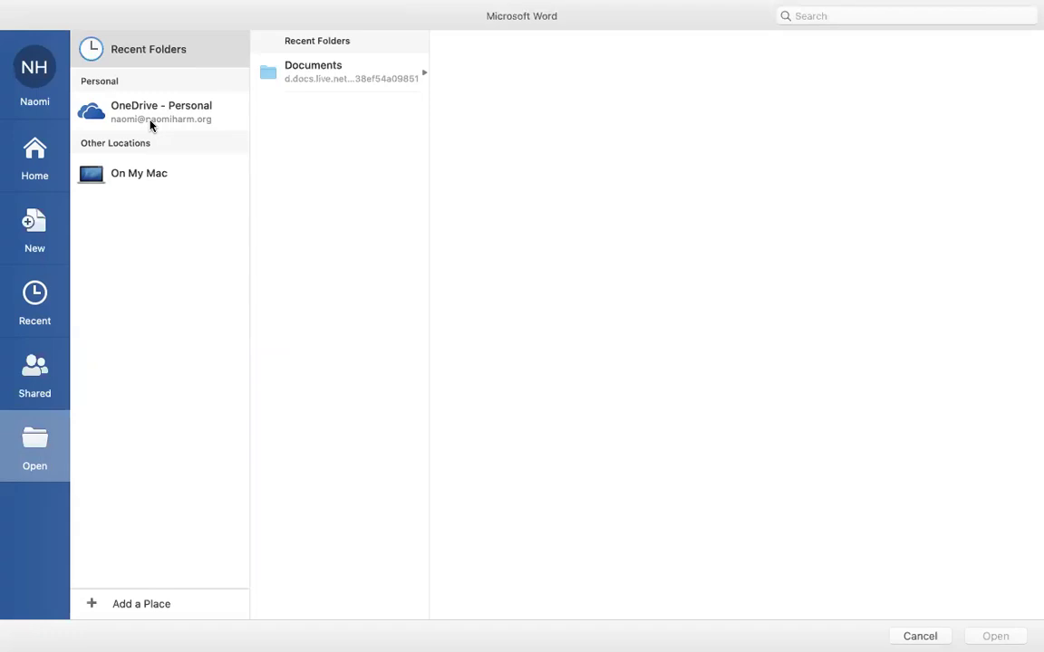
Browse the New template gallery and create a Blank Document, Document4
{"action": "left_click", "coordinate": [34, 222]}
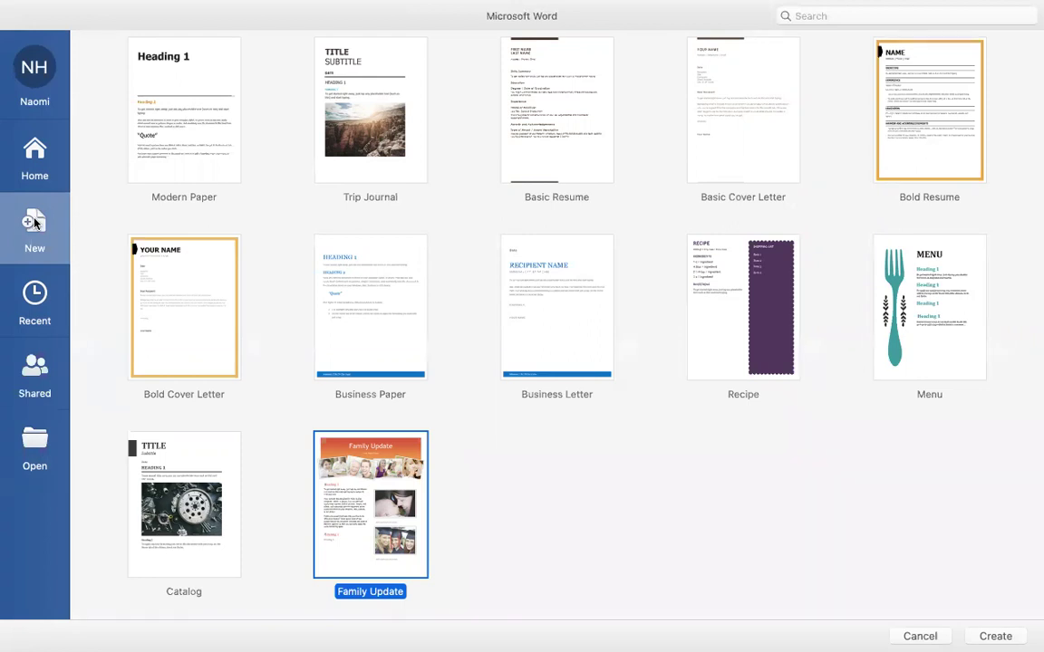
{"action": "scroll", "coordinate": [318, 319], "scroll_direction": "up", "scroll_amount": 10}
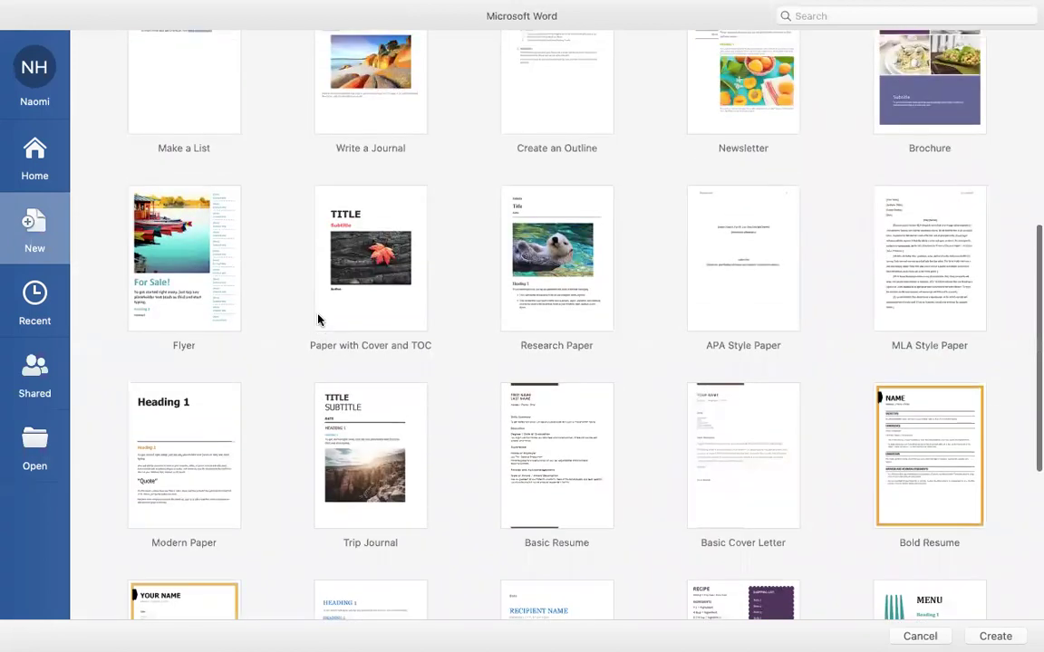
{"action": "scroll", "coordinate": [231, 66], "scroll_direction": "up", "scroll_amount": 3}
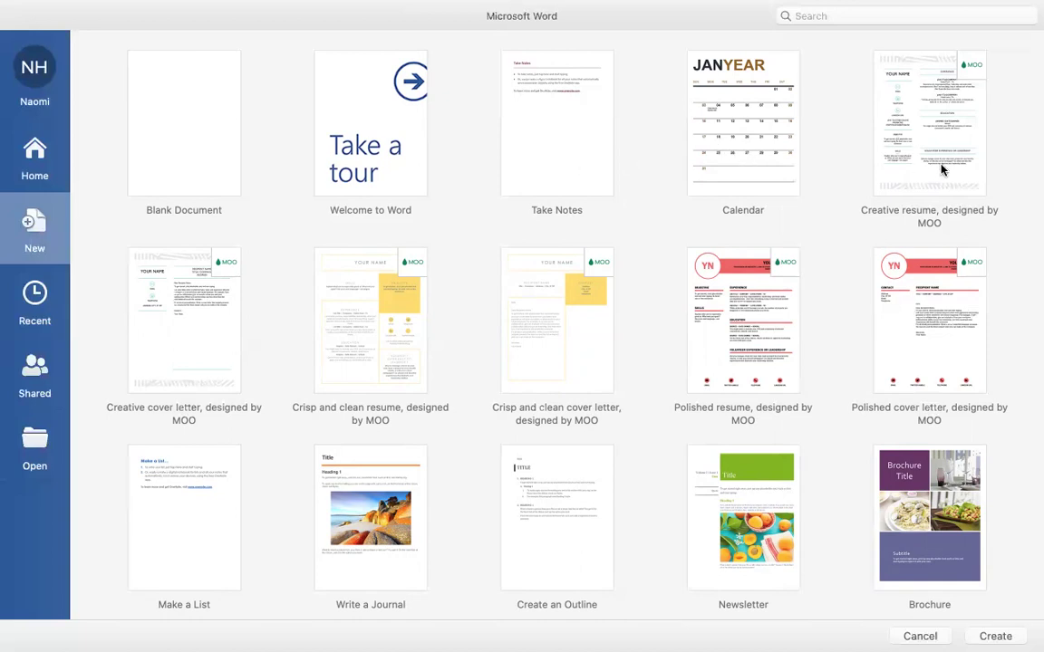
{"action": "scroll", "coordinate": [578, 462], "scroll_direction": "down", "scroll_amount": 5}
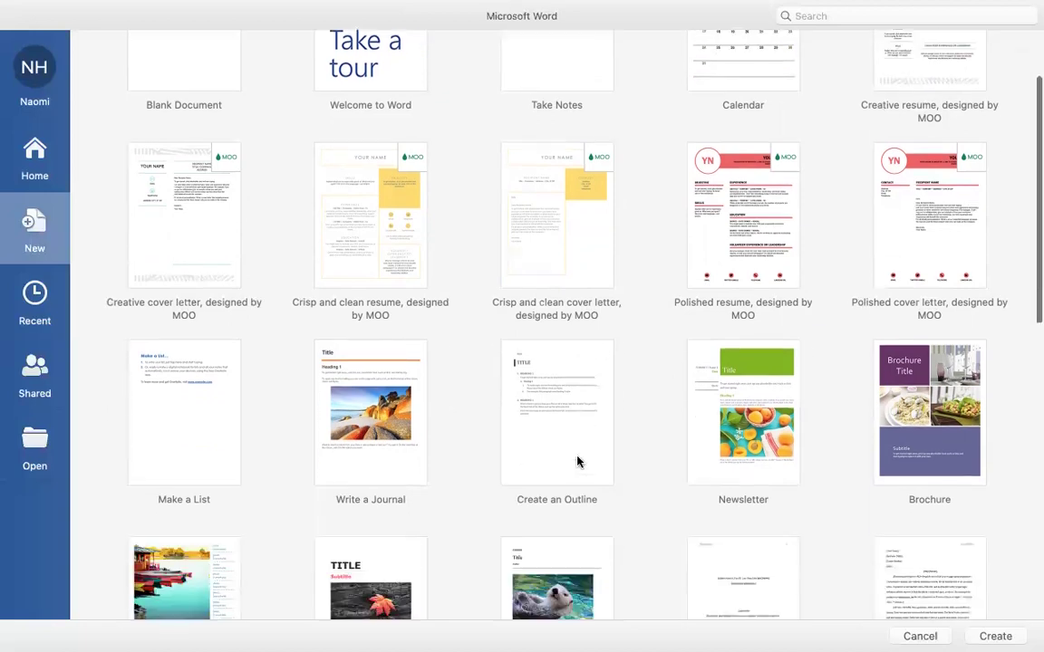
{"action": "scroll", "coordinate": [580, 435], "scroll_direction": "down", "scroll_amount": 5}
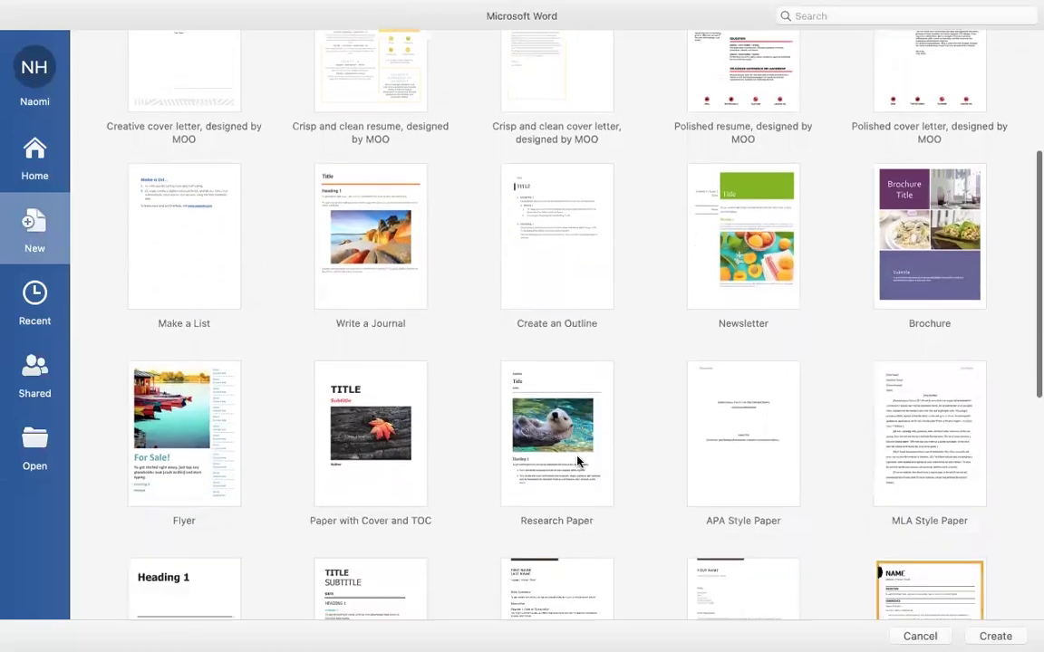
{"action": "scroll", "coordinate": [480, 353], "scroll_direction": "up", "scroll_amount": 2}
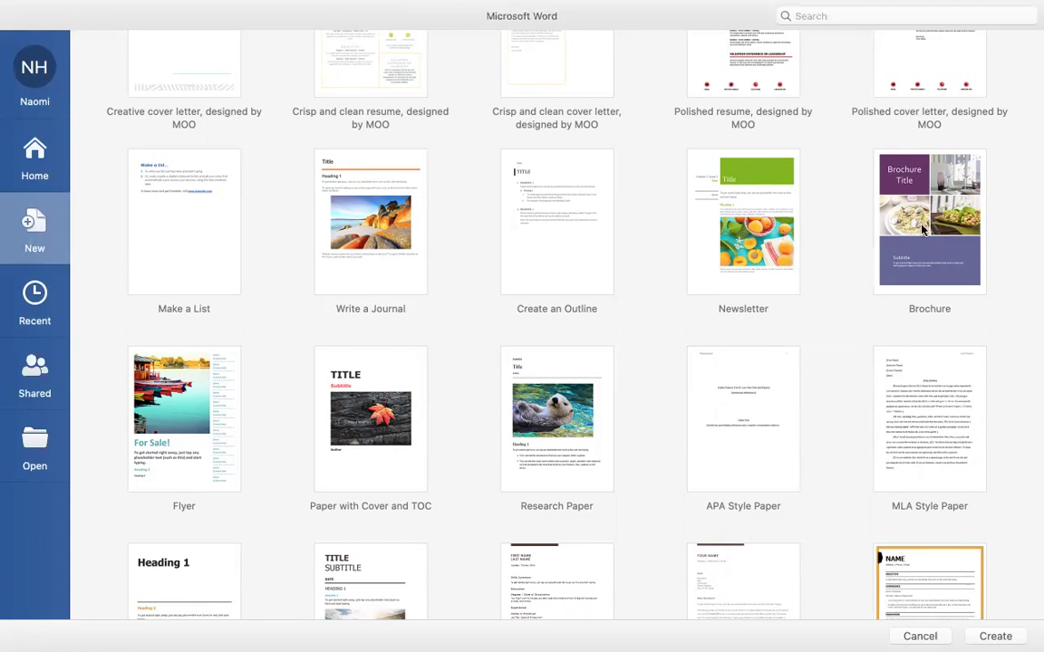
{"action": "scroll", "coordinate": [716, 186], "scroll_direction": "down", "scroll_amount": 3}
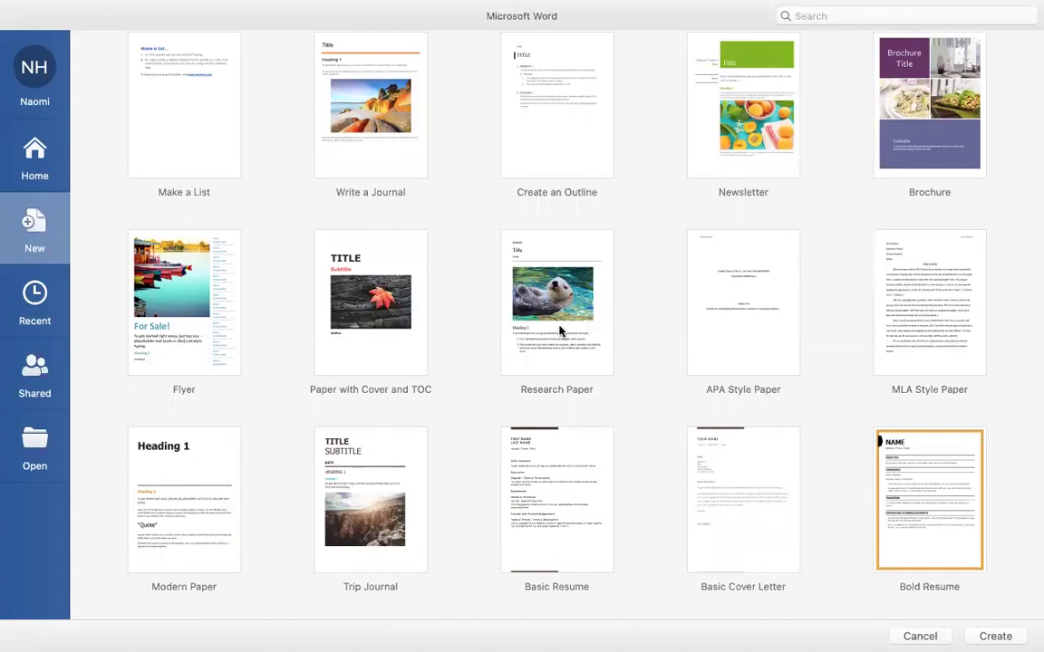
{"action": "scroll", "coordinate": [559, 331], "scroll_direction": "down", "scroll_amount": 6}
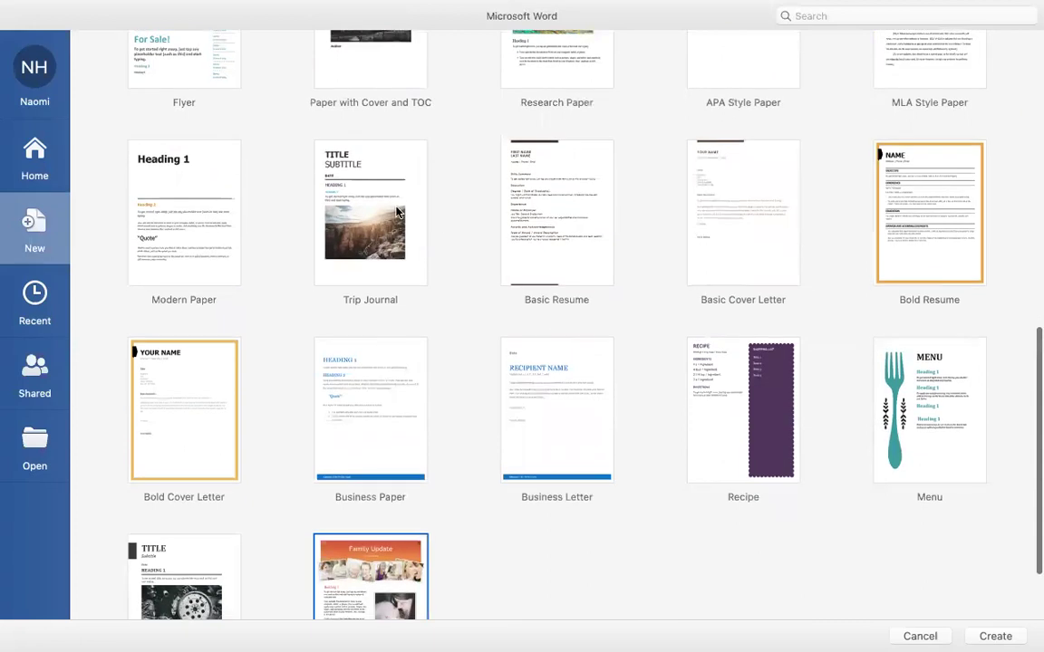
{"action": "scroll", "coordinate": [541, 324], "scroll_direction": "down", "scroll_amount": 2}
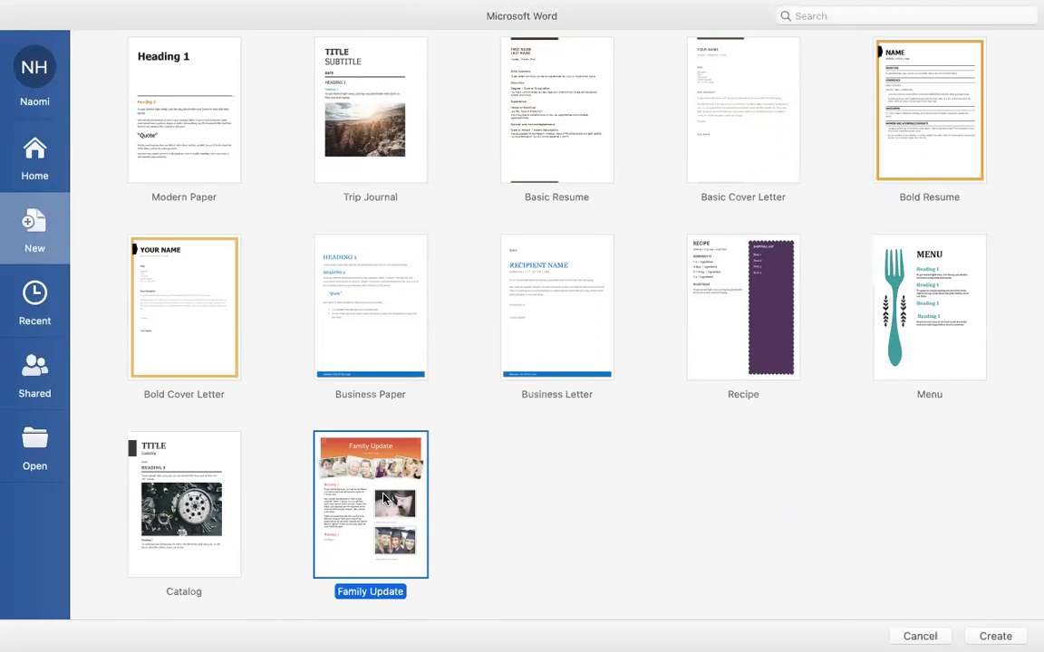
{"action": "scroll", "coordinate": [384, 498], "scroll_direction": "up", "scroll_amount": 10}
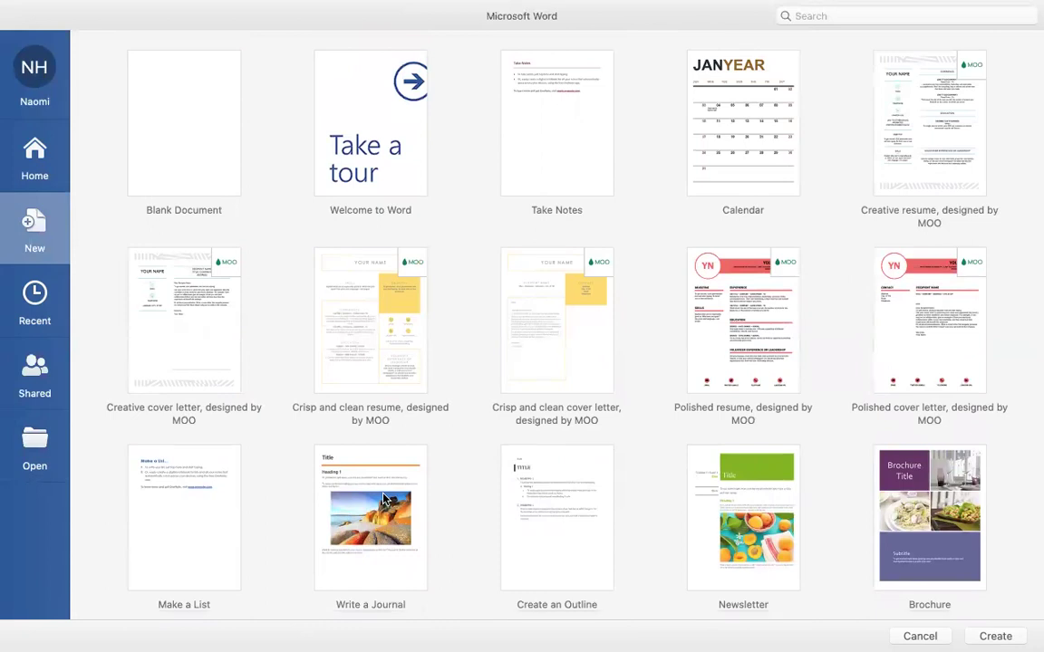
{"action": "left_click", "coordinate": [199, 150]}
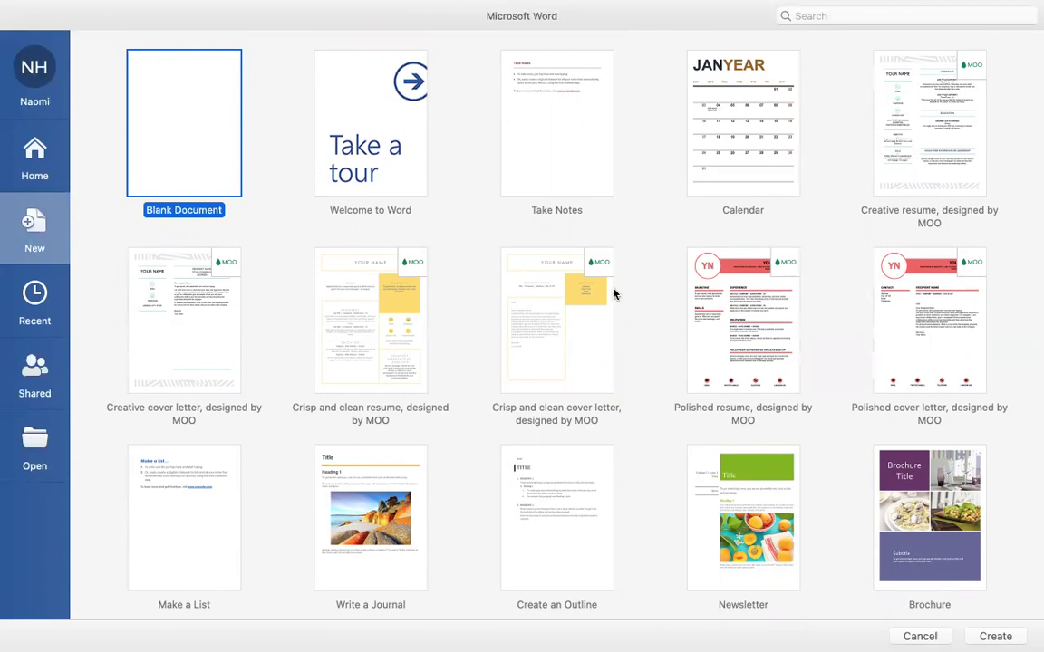
{"action": "left_click", "coordinate": [996, 637]}
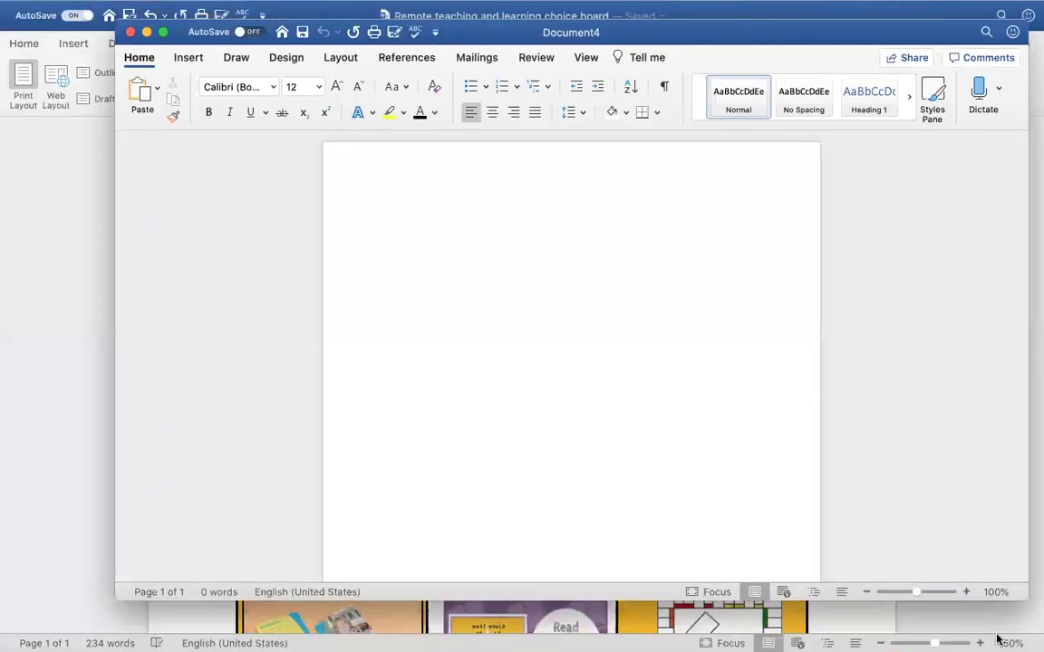
Make Document4 fill the whole screen
{"action": "left_click", "coordinate": [165, 32]}
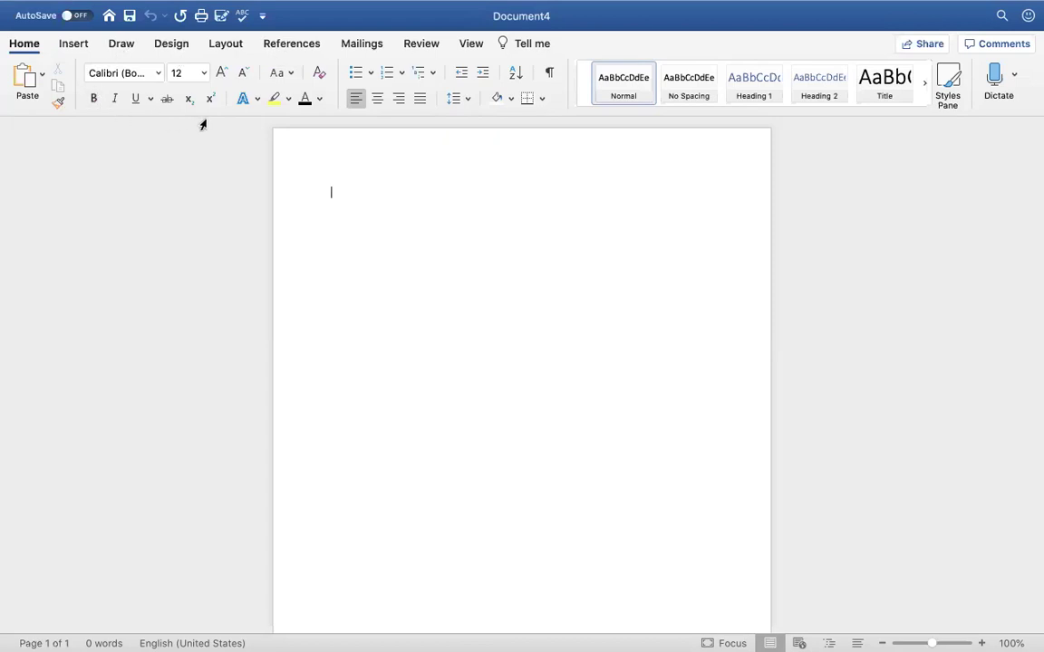
{"action": "left_click", "coordinate": [158, 74]}
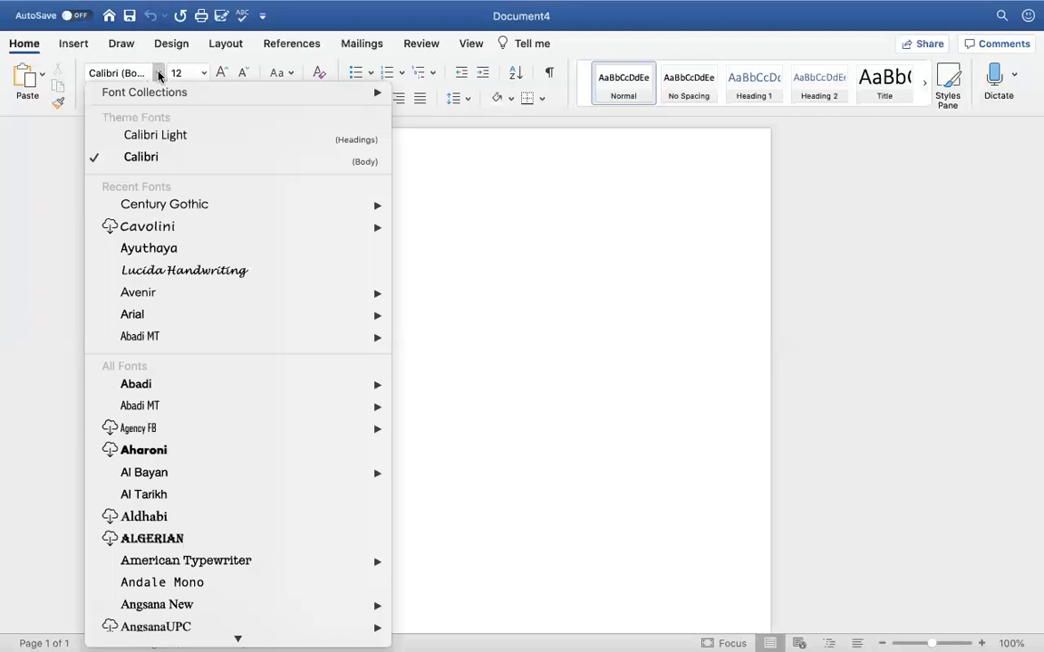
{"action": "scroll", "coordinate": [182, 343], "scroll_direction": "down", "scroll_amount": 3}
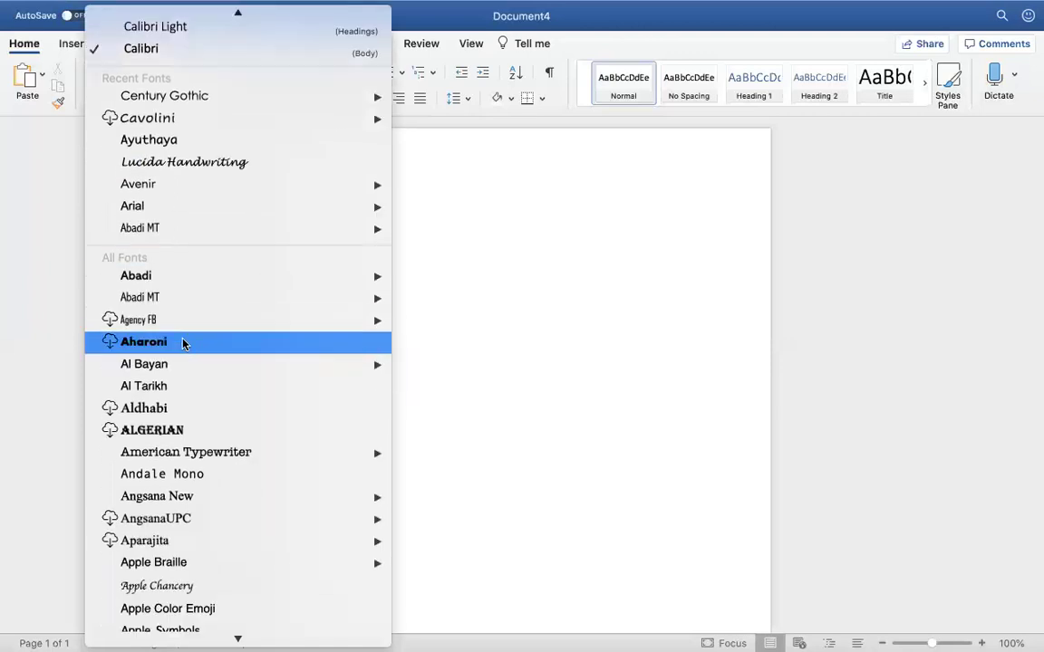
{"action": "scroll", "coordinate": [182, 343], "scroll_direction": "down", "scroll_amount": 1}
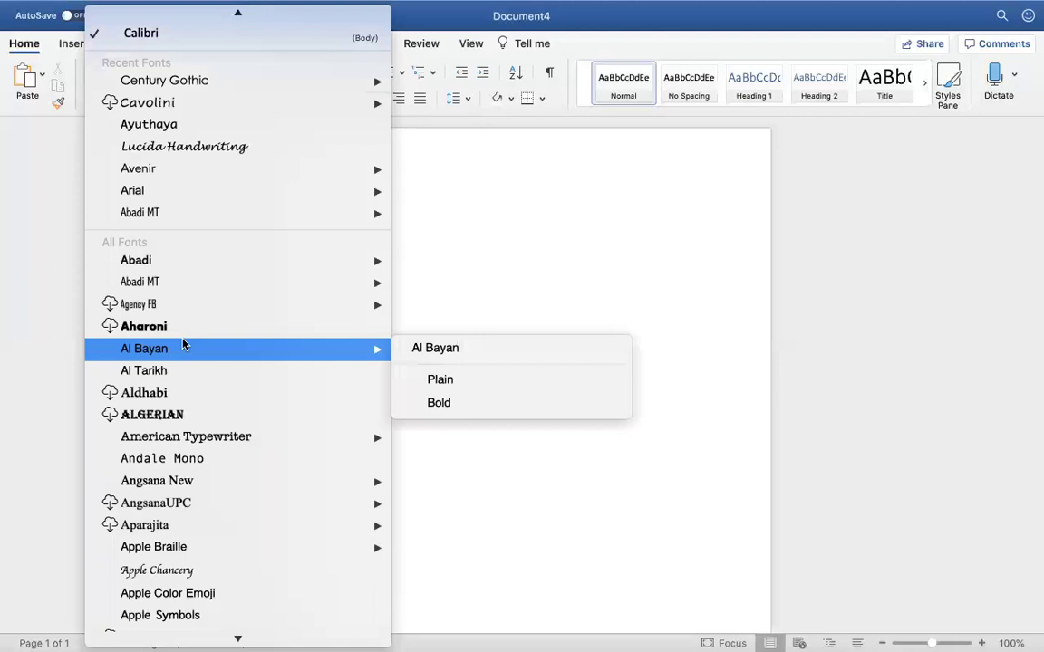
{"action": "mouse_move", "coordinate": [123, 110]}
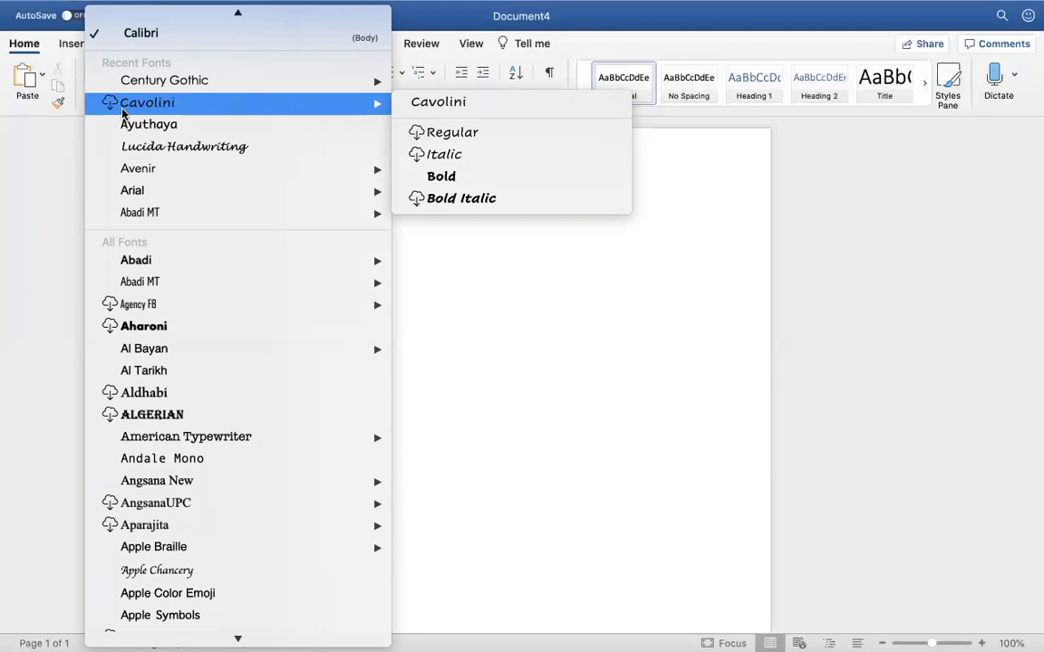
{"action": "left_click", "coordinate": [67, 164]}
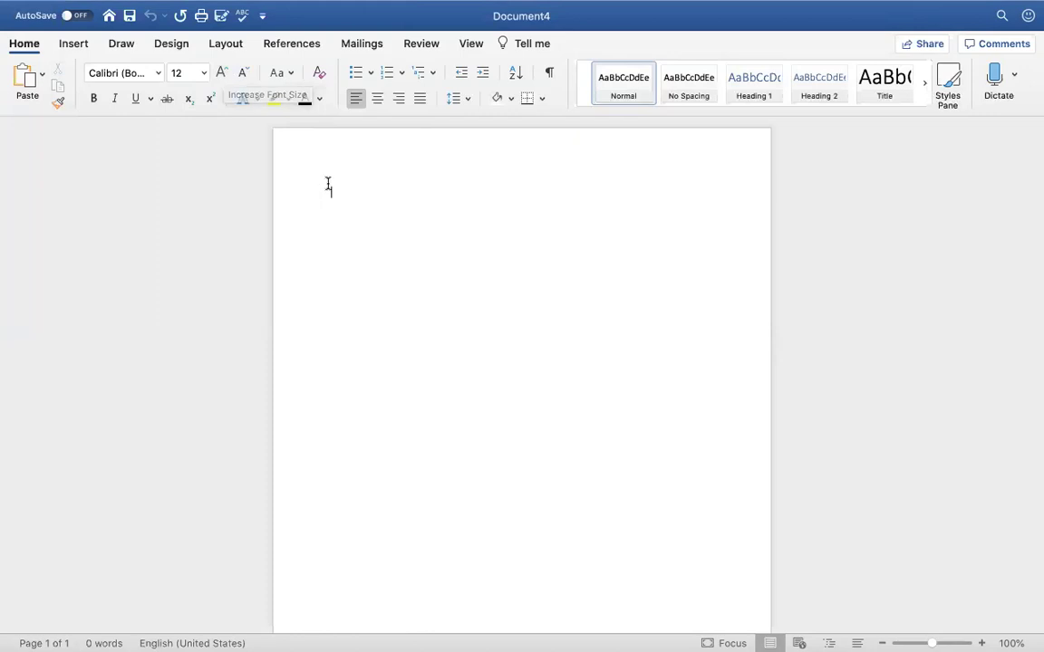
Type 'Hello Teacher Friends' and enlarge the selected line's font several sizes
{"action": "type", "text": "Hello "}
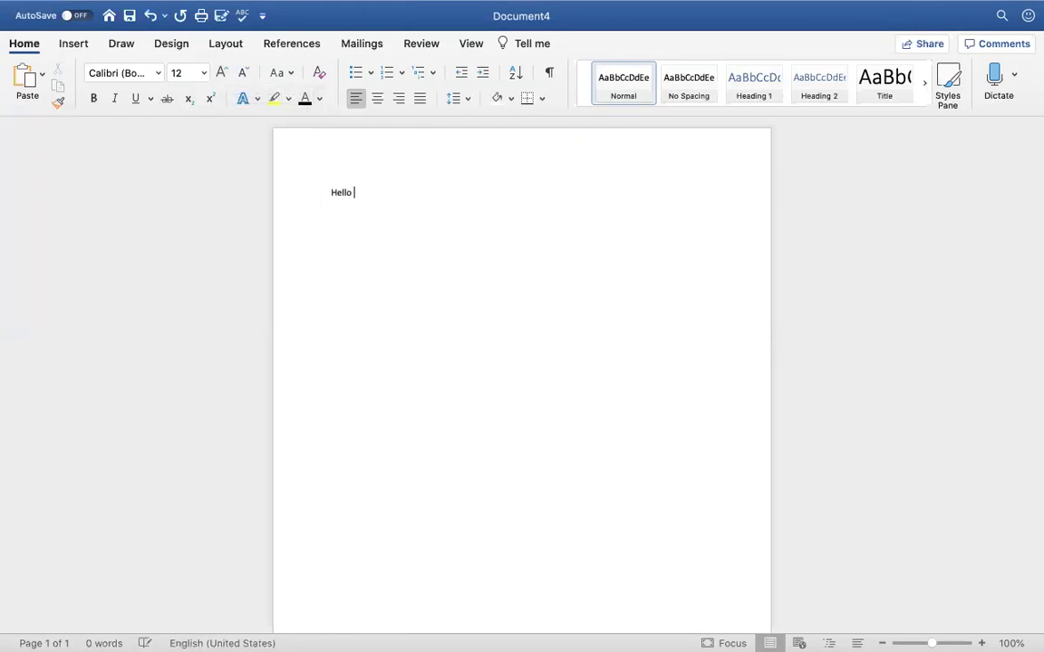
{"action": "type", "text": "Teac"}
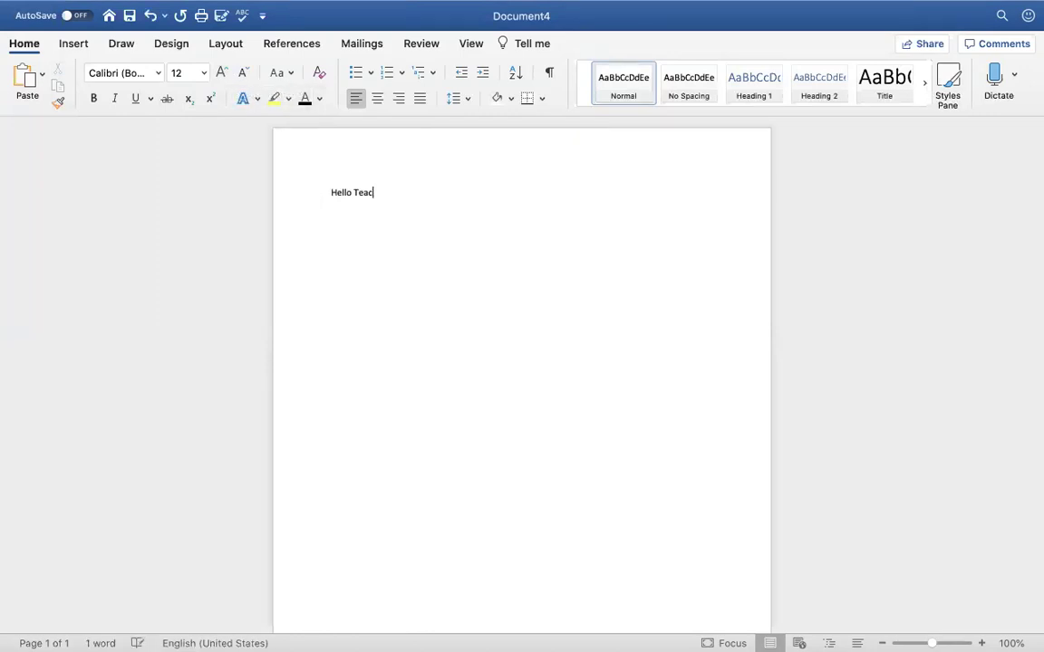
{"action": "type", "text": "her Friends"}
{"action": "left_click_drag", "start_coordinate": [433, 192], "coordinate": [328, 193]}
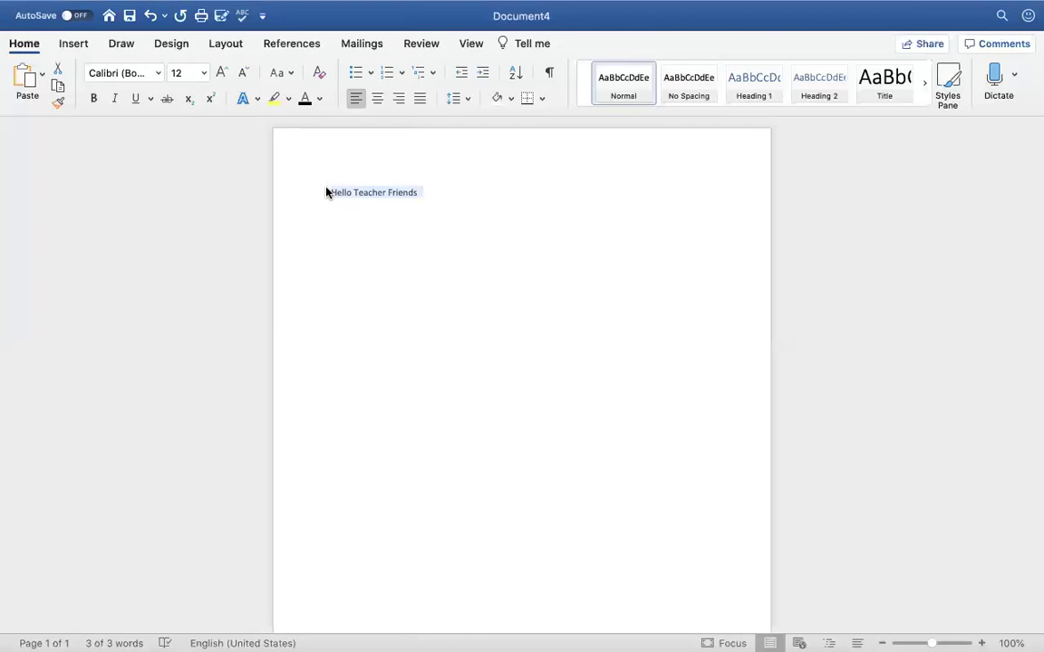
{"action": "left_click", "coordinate": [223, 72]}
{"action": "left_click", "coordinate": [223, 73]}
{"action": "left_click", "coordinate": [223, 72]}
{"action": "left_click", "coordinate": [223, 73]}
{"action": "left_click", "coordinate": [222, 72]}
{"action": "left_click", "coordinate": [223, 72]}
{"action": "left_click", "coordinate": [222, 73]}
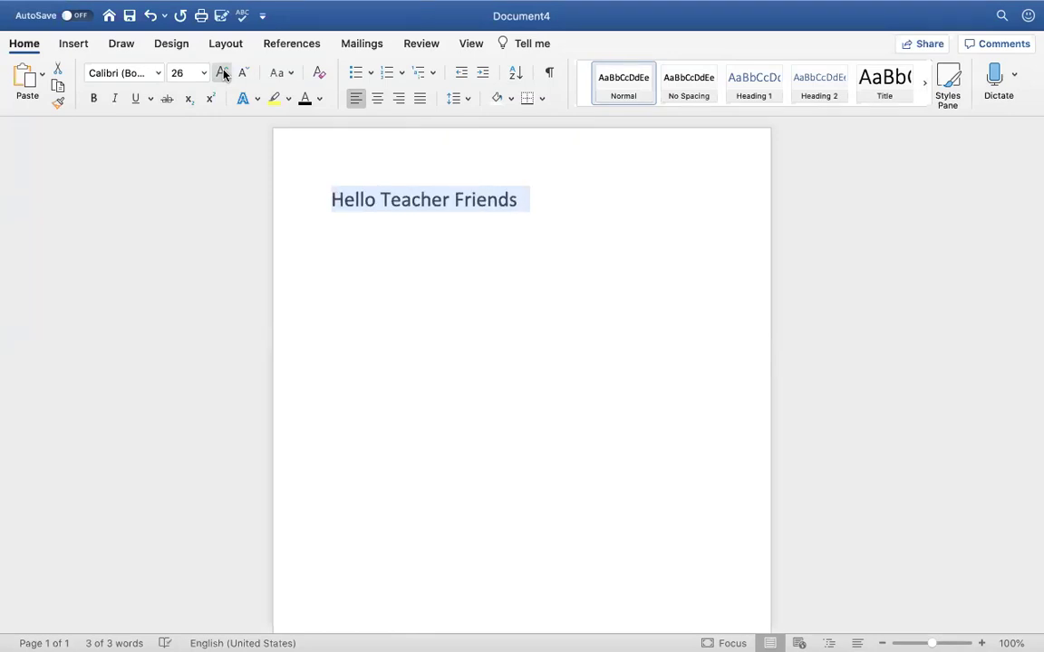
Settle the heading's font size at 20 pt
{"action": "left_click", "coordinate": [243, 73]}
{"action": "left_click", "coordinate": [242, 73]}
{"action": "left_click", "coordinate": [243, 74]}
{"action": "left_click", "coordinate": [243, 73]}
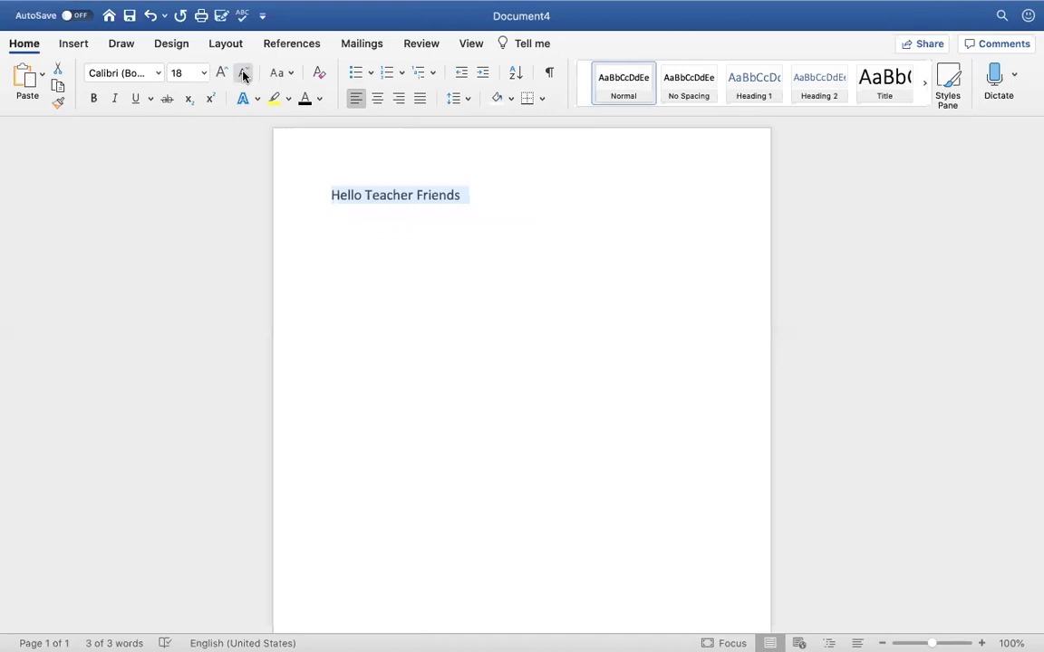
{"action": "left_click", "coordinate": [222, 73]}
{"action": "left_click", "coordinate": [222, 73]}
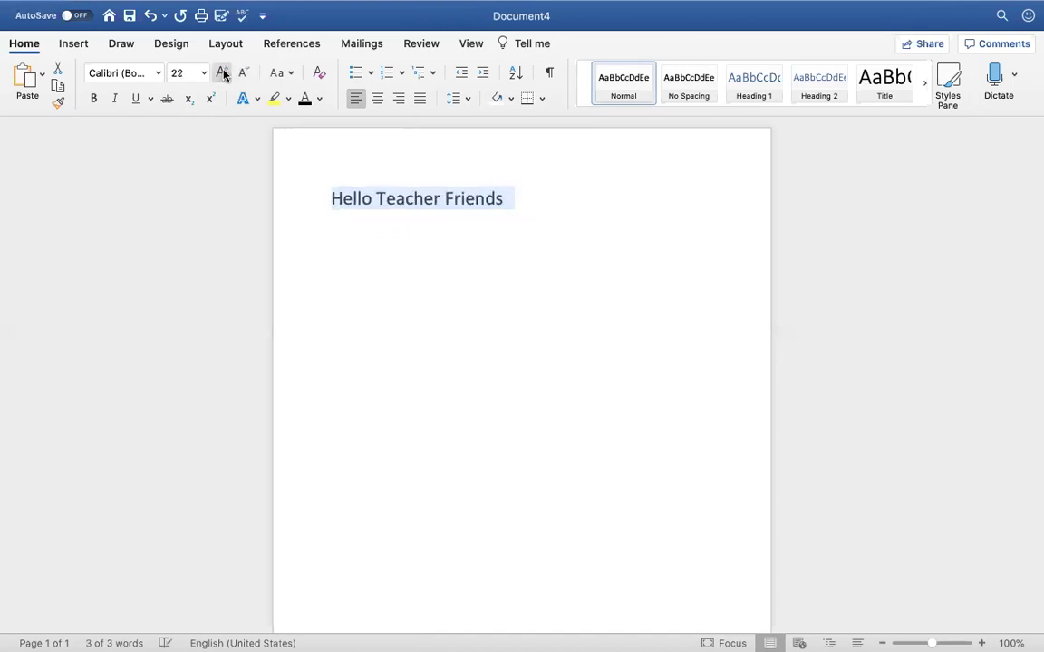
{"action": "left_click", "coordinate": [204, 77]}
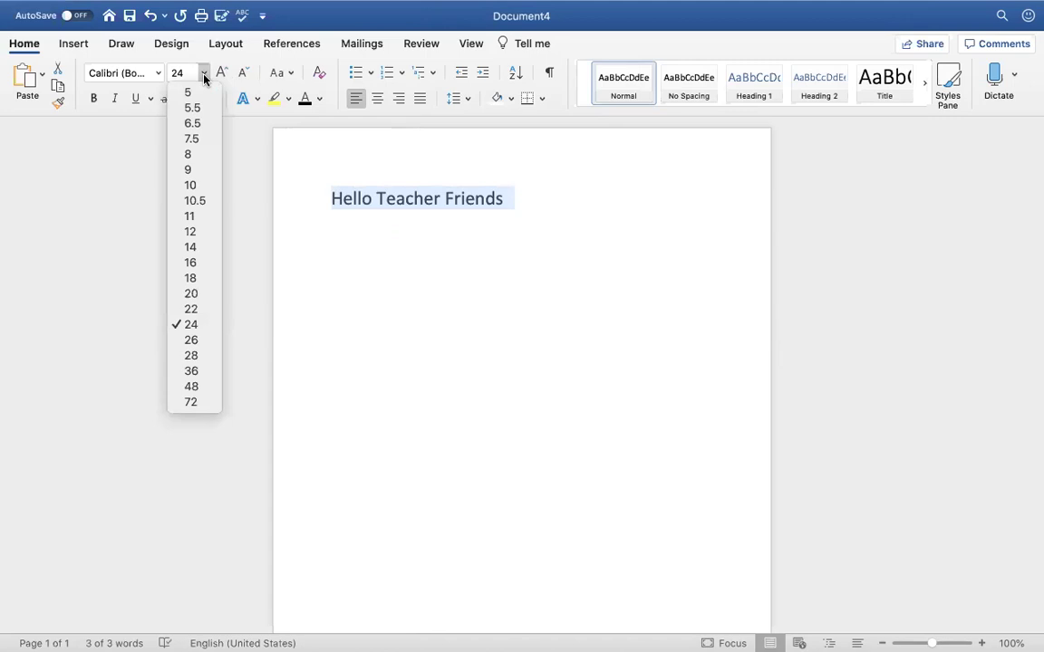
{"action": "left_click", "coordinate": [190, 298]}
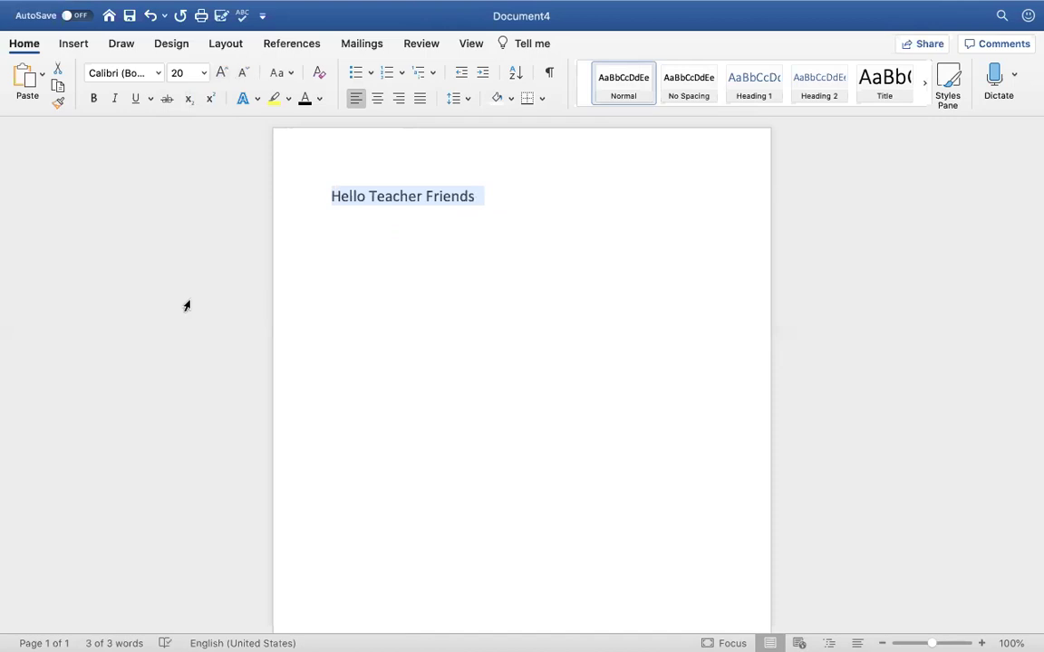
Give 'Hello Teacher Friends' a custom light blue-violet font colour from the Colors dialog
{"action": "left_click", "coordinate": [288, 101]}
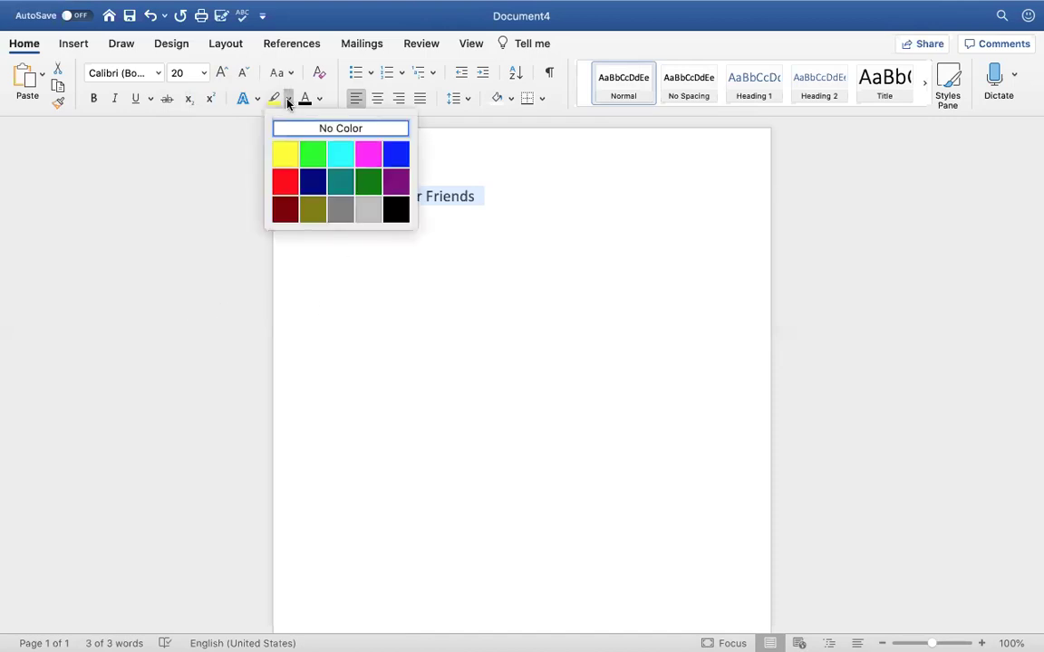
{"action": "left_click", "coordinate": [319, 101]}
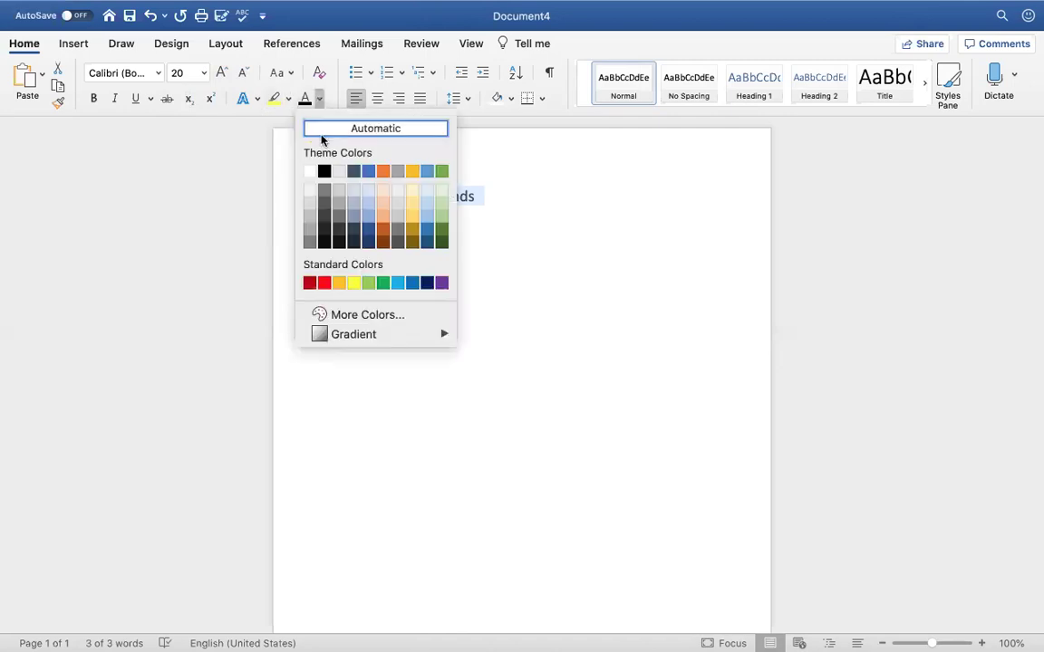
{"action": "left_click", "coordinate": [382, 171]}
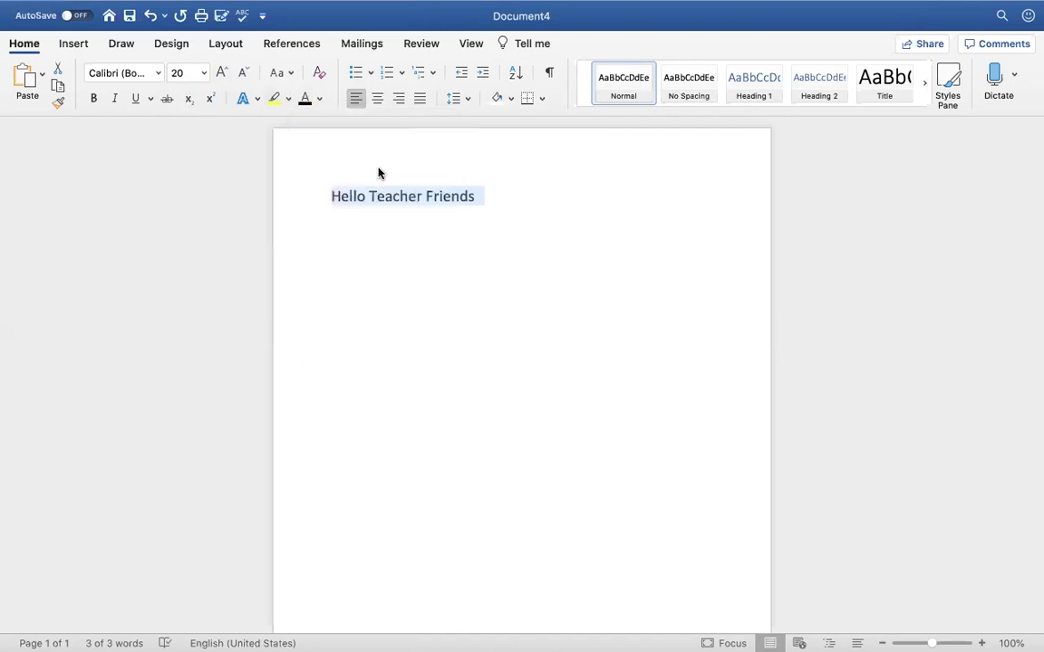
{"action": "left_click", "coordinate": [318, 105]}
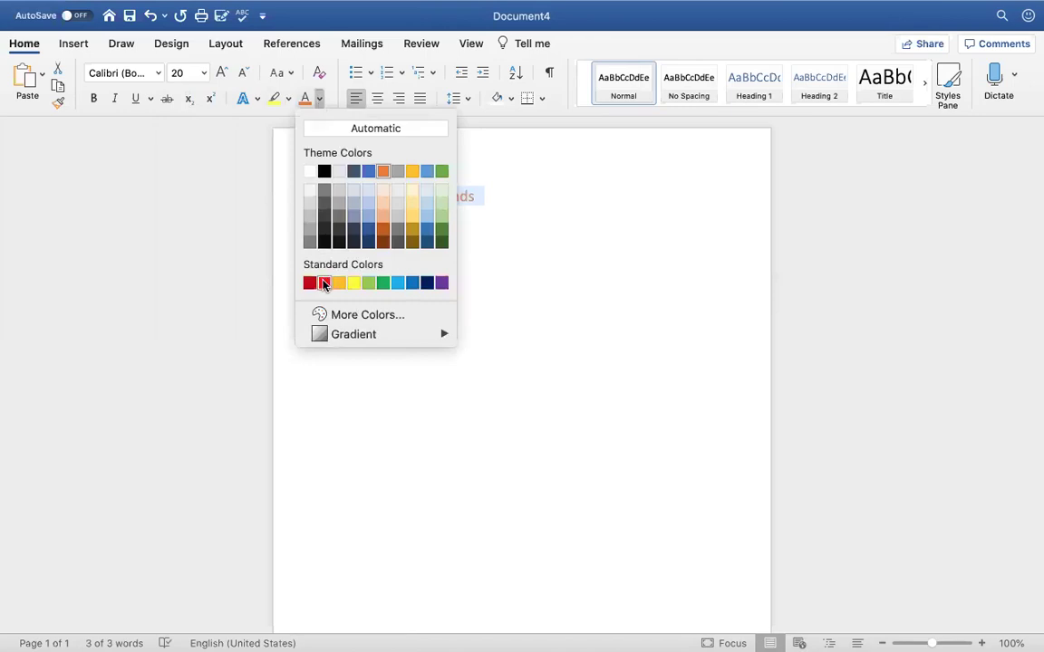
{"action": "left_click", "coordinate": [319, 282]}
{"action": "left_click", "coordinate": [318, 99]}
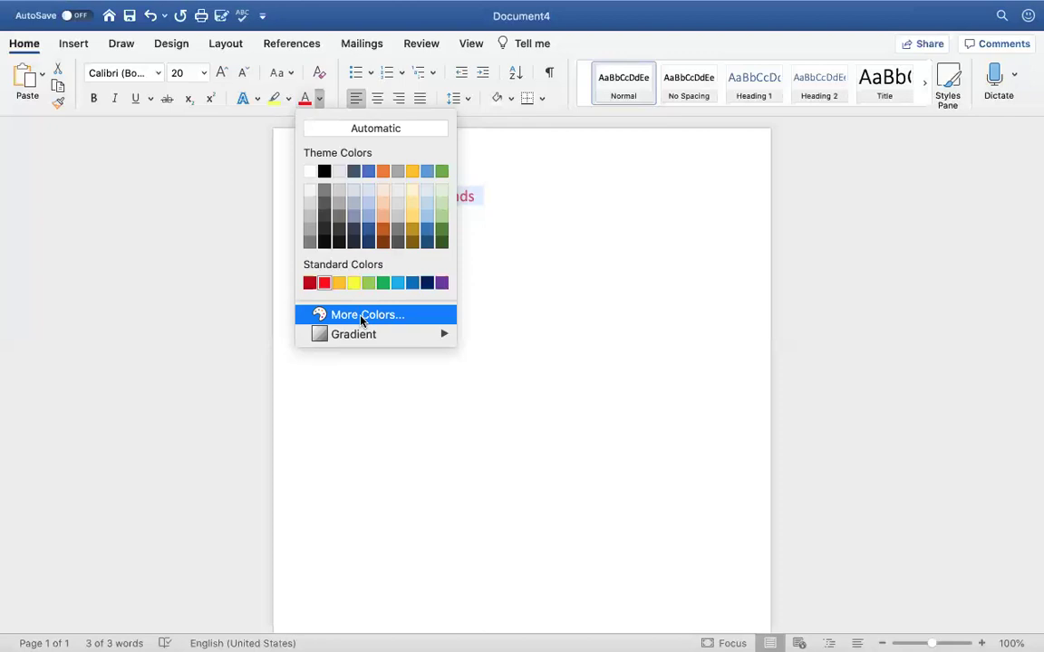
{"action": "mouse_move", "coordinate": [358, 341]}
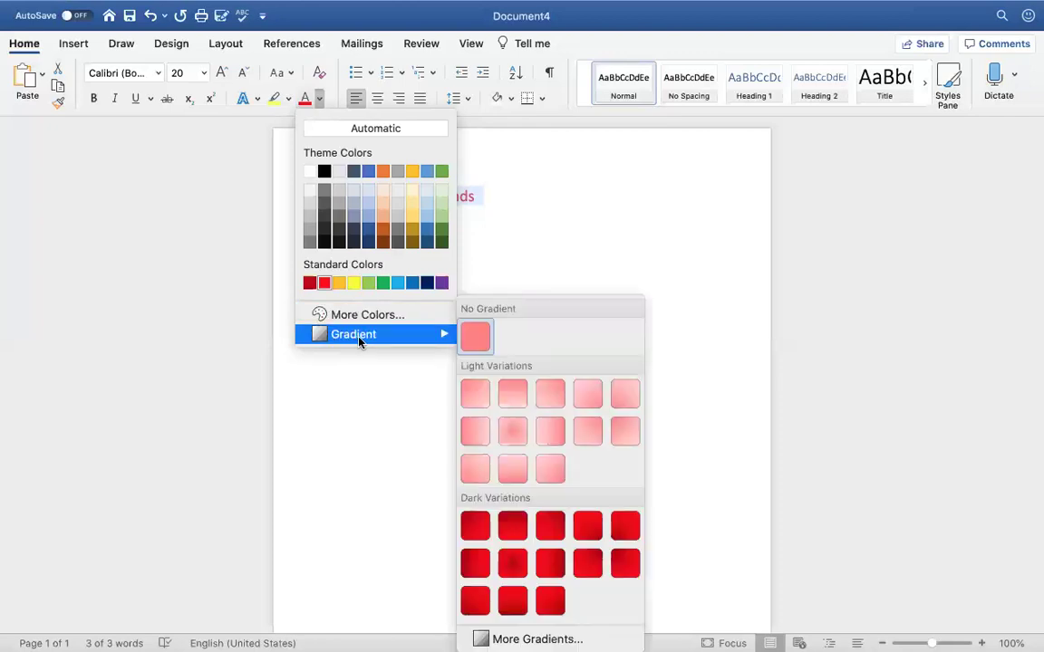
{"action": "left_click", "coordinate": [332, 315]}
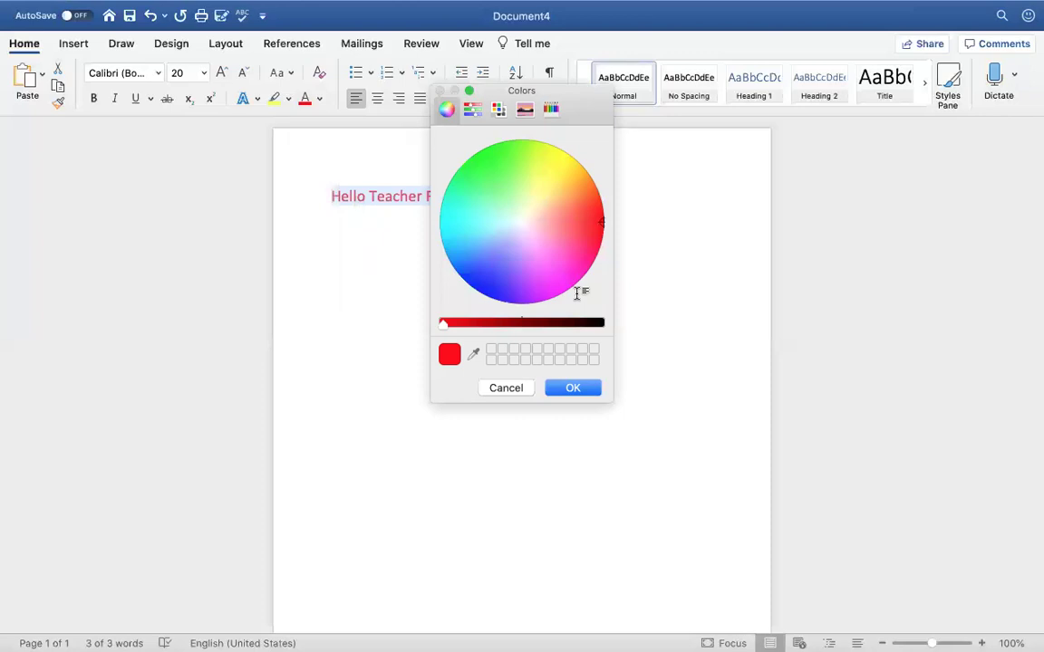
{"action": "left_click", "coordinate": [501, 260]}
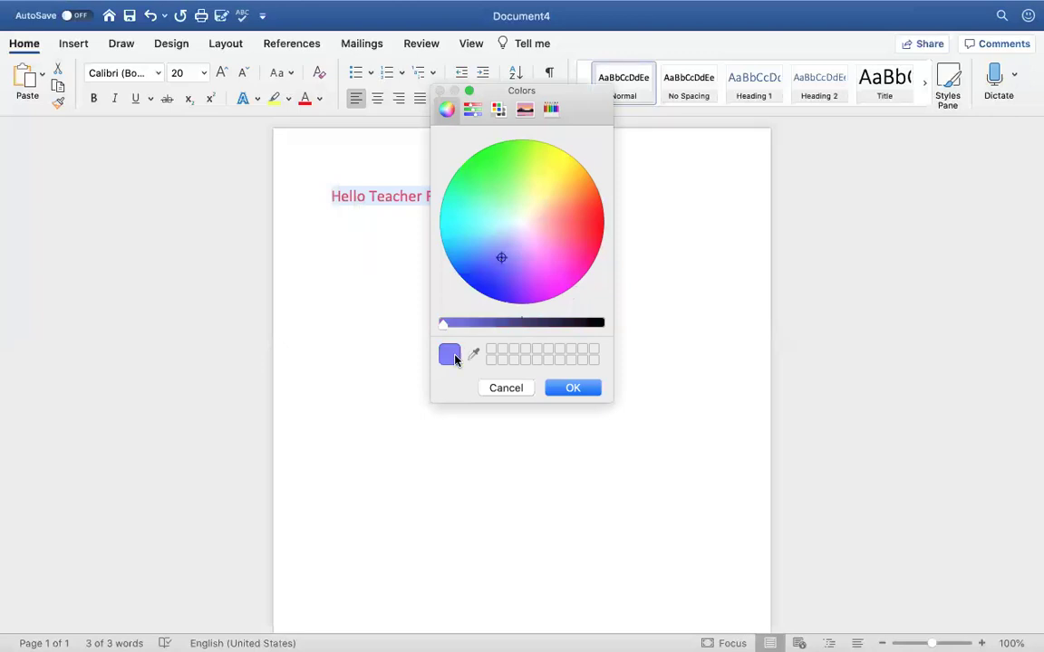
{"action": "left_click", "coordinate": [568, 390]}
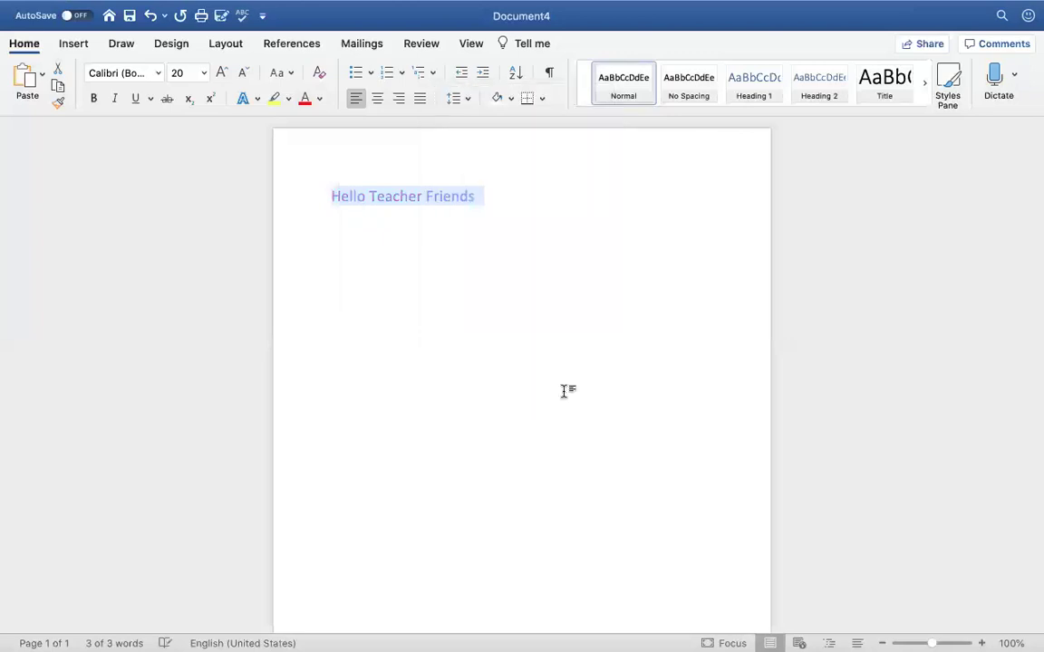
{"action": "left_click", "coordinate": [491, 267]}
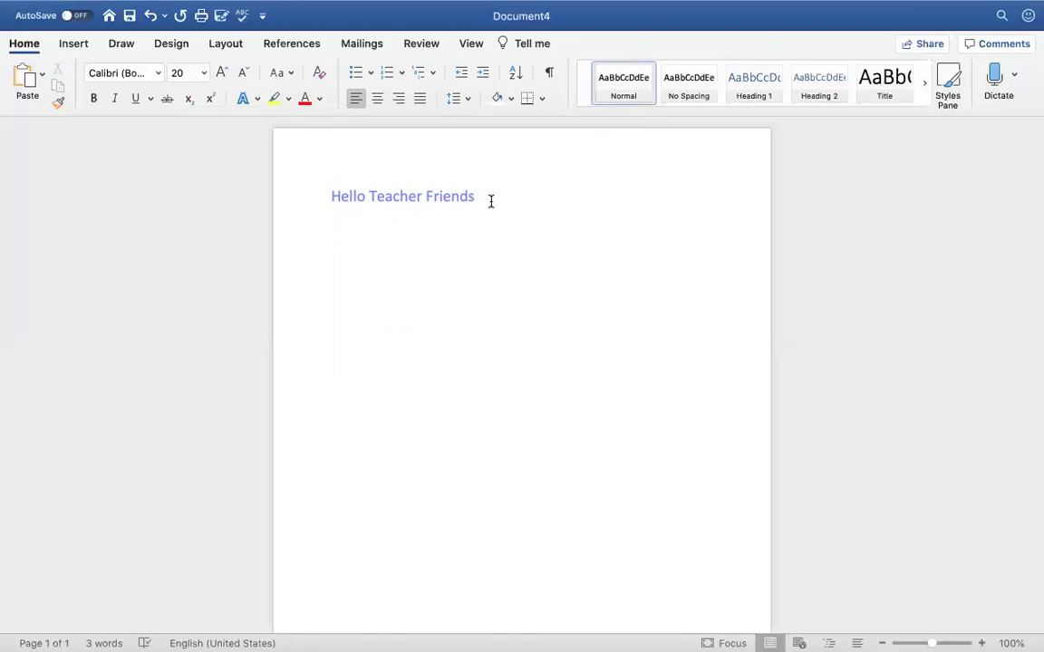
Start another blank document, Document5, from the Word gallery's templates
{"action": "mouse_move", "coordinate": [228, 5]}
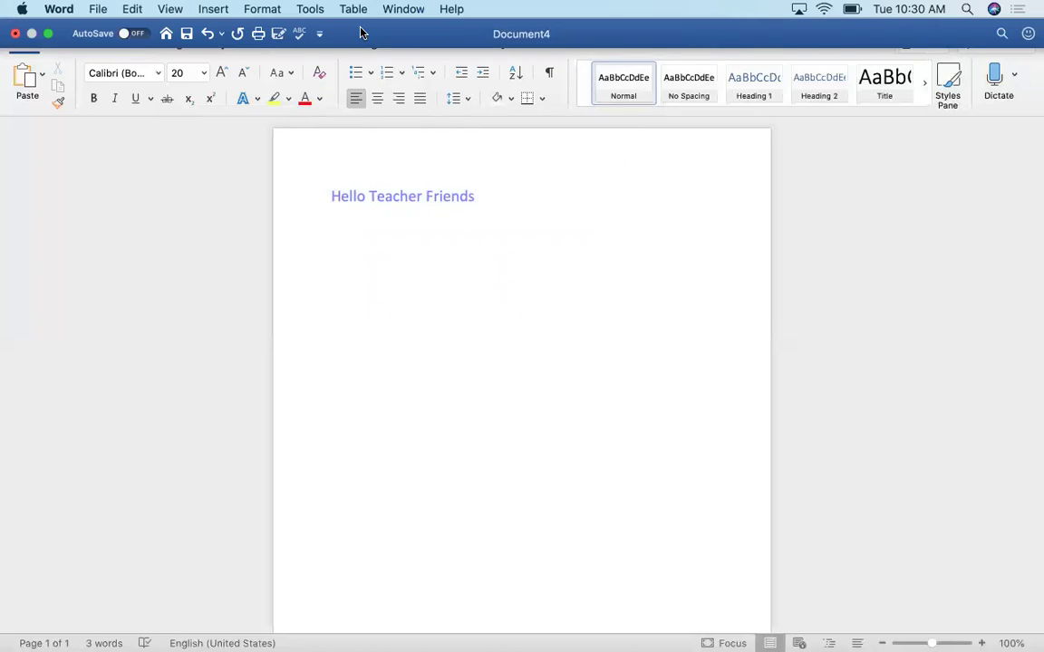
{"action": "left_click", "coordinate": [164, 37]}
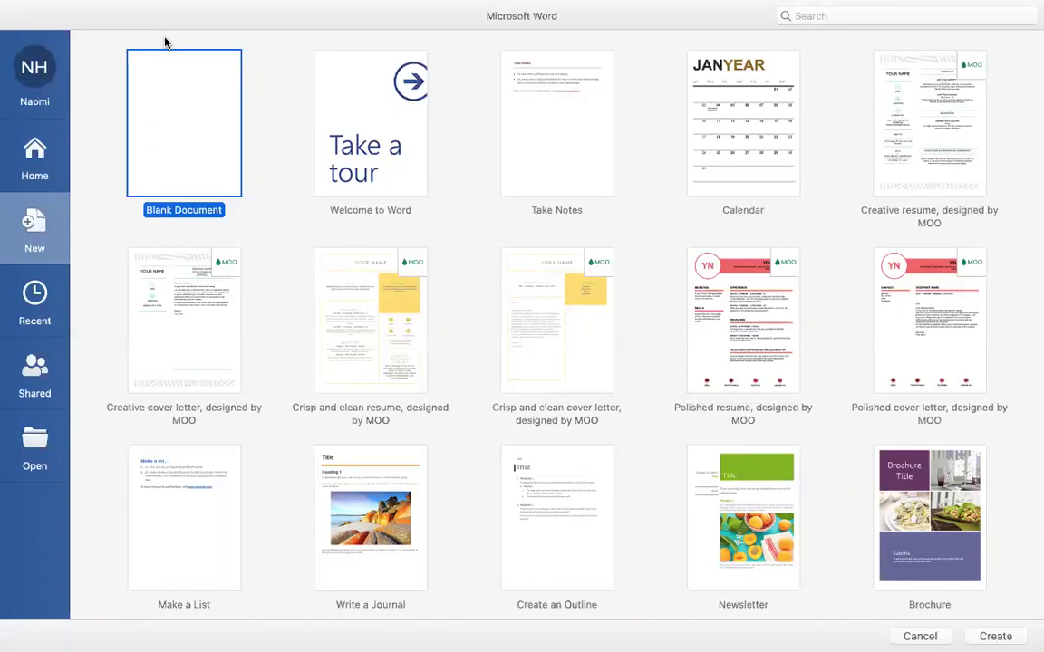
{"action": "left_click", "coordinate": [37, 156]}
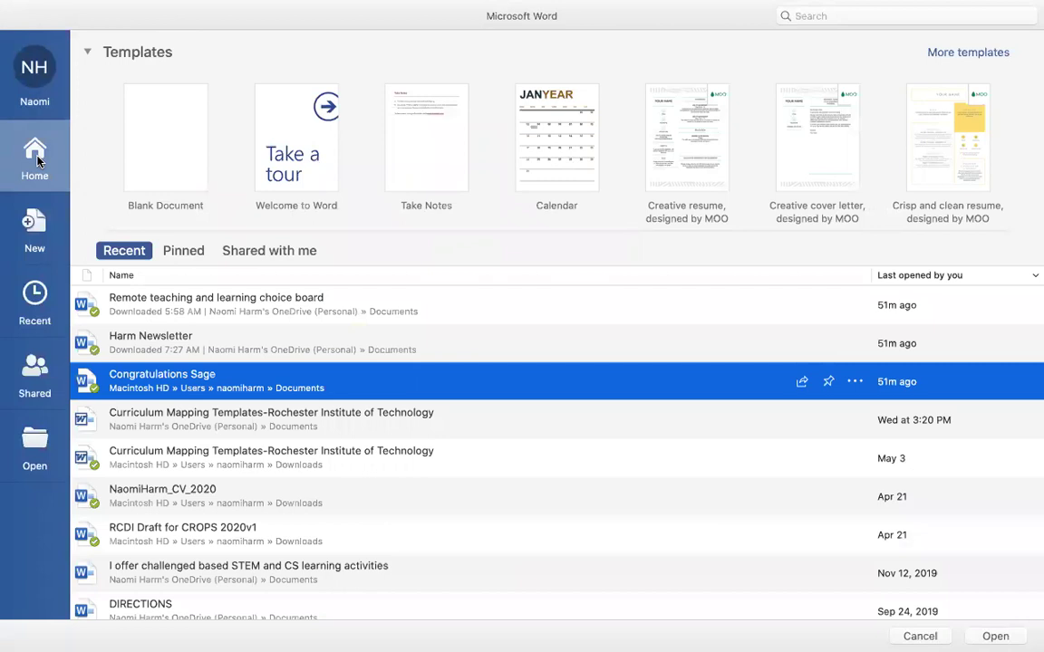
{"action": "scroll", "coordinate": [144, 208], "scroll_direction": "down", "scroll_amount": 2}
{"action": "scroll", "coordinate": [145, 215], "scroll_direction": "up", "scroll_amount": 2}
{"action": "left_click", "coordinate": [169, 168]}
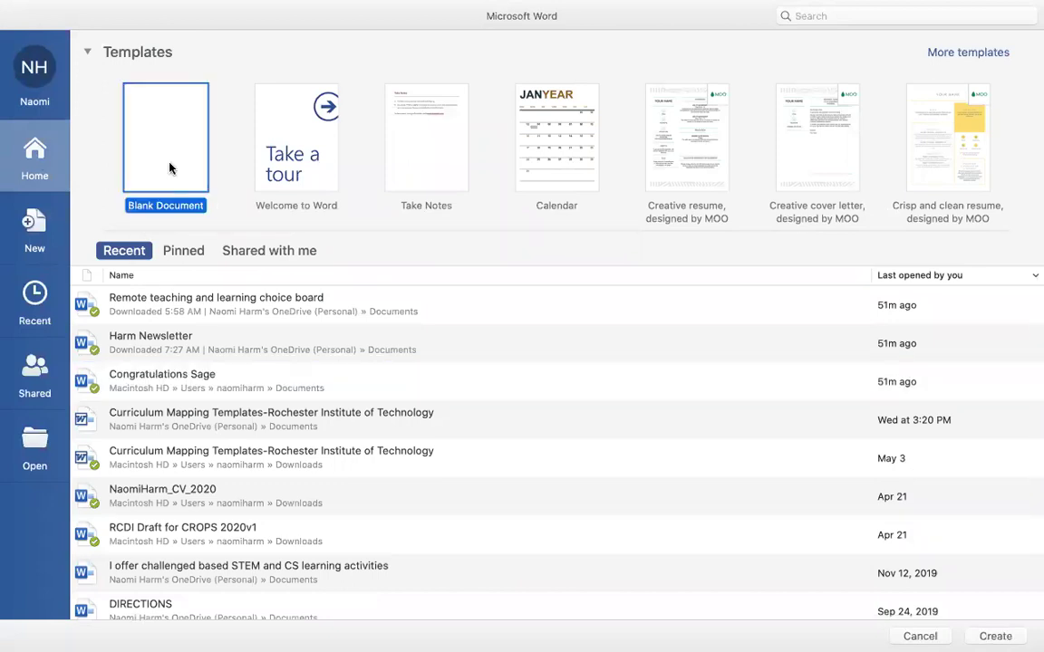
{"action": "mouse_move", "coordinate": [1033, 641]}
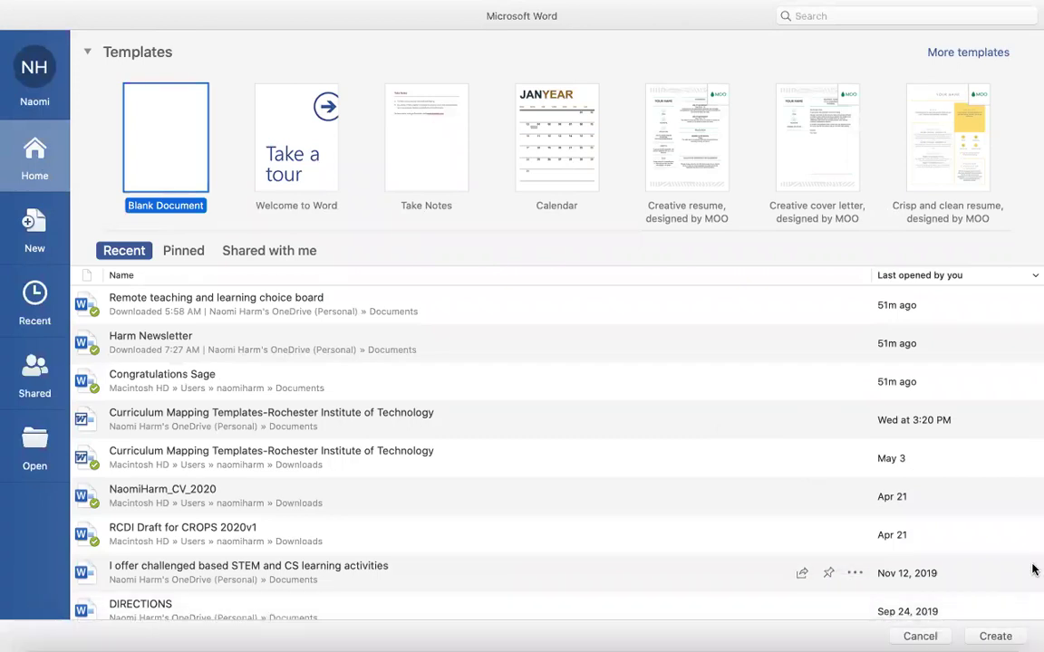
{"action": "left_click", "coordinate": [990, 637]}
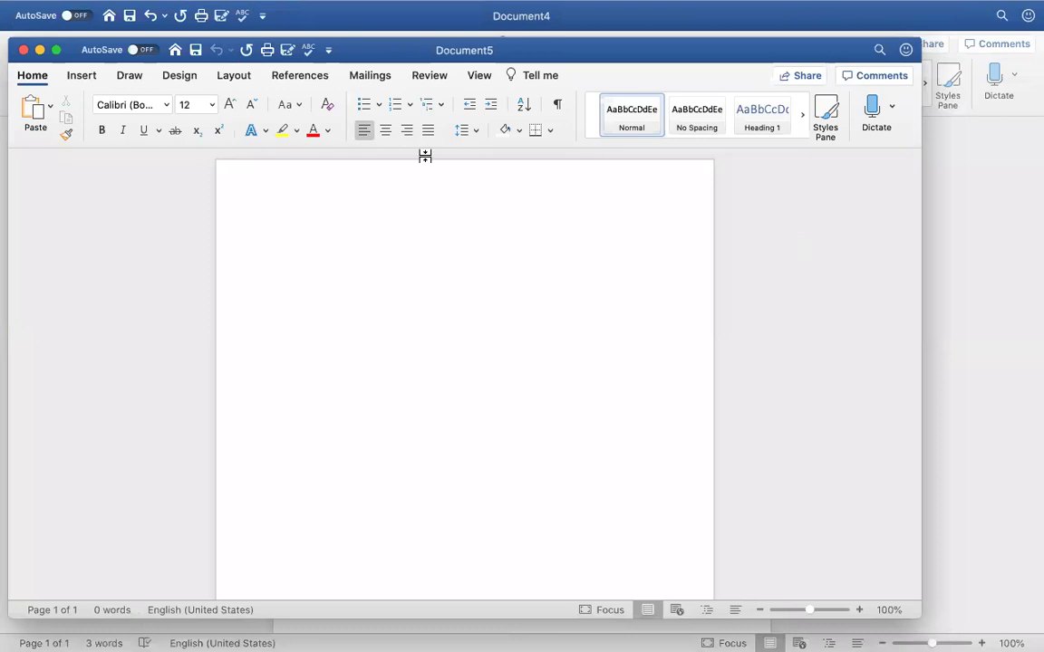
Make Document5 full screen and type 'Hellow Teacher Friends'
{"action": "left_click", "coordinate": [55, 51]}
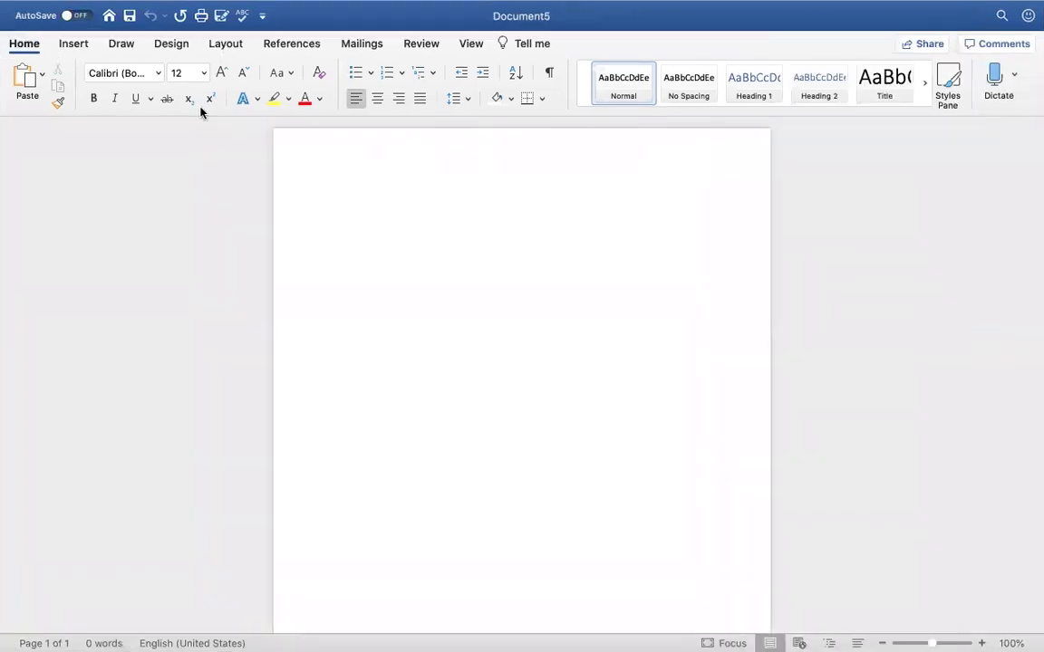
{"action": "type", "text": "Hellow"}
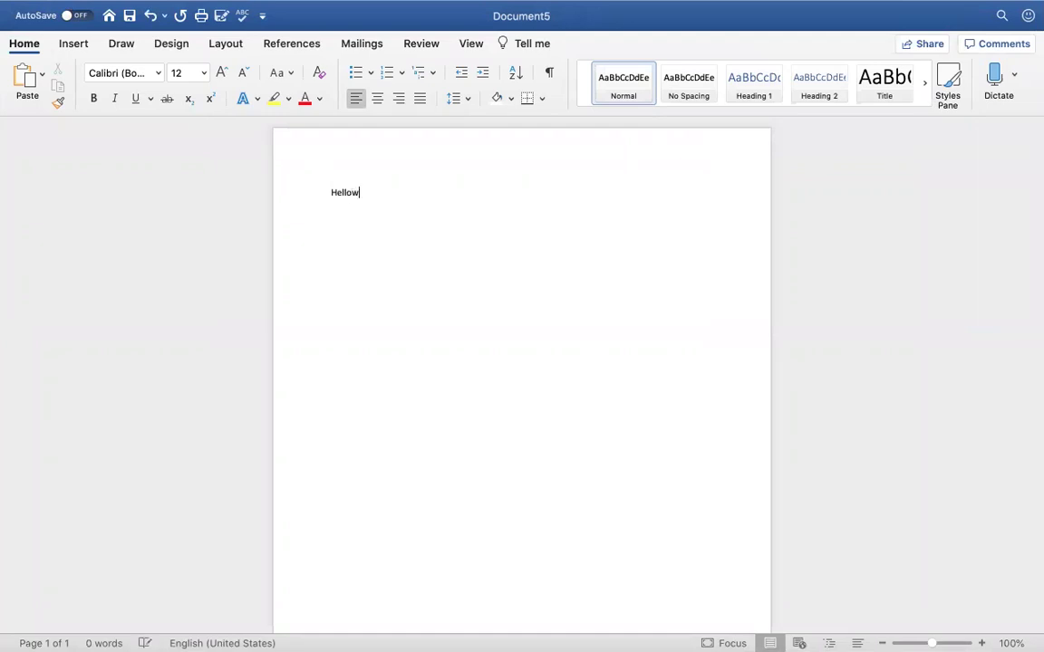
{"action": "type", "text": " Teacher Friends"}
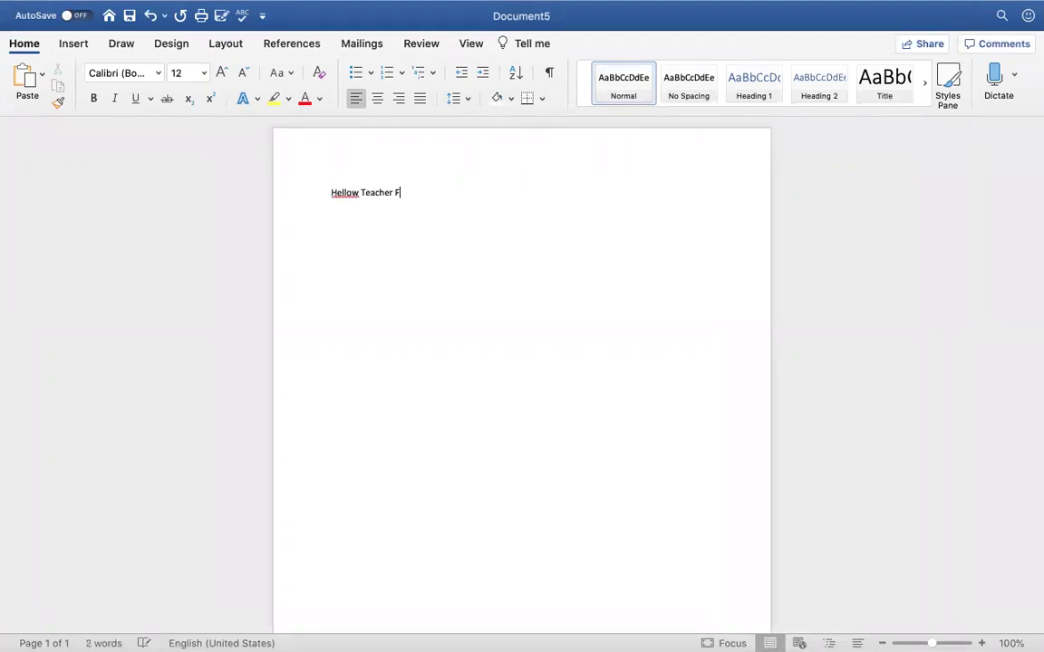
Correct 'Hellow' to 'Hello' and make the 'Hello Teacher Friends' line 20 pt Light Blue
{"action": "left_click", "coordinate": [359, 193]}
{"action": "key", "text": "BackSpace"}
{"action": "left_click_drag", "start_coordinate": [435, 182], "coordinate": [268, 181]}
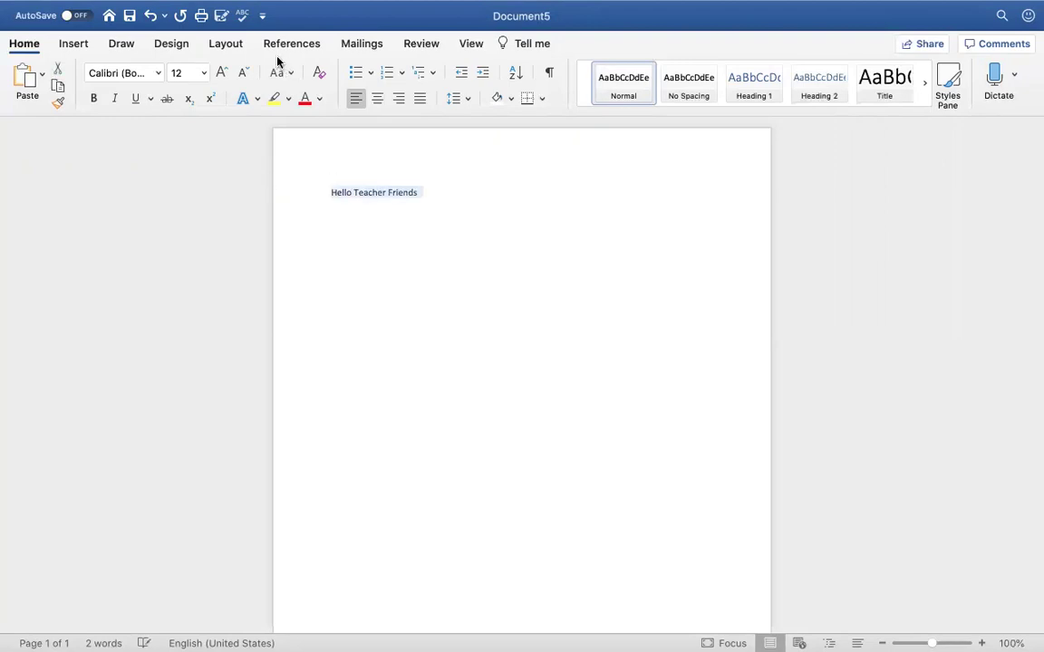
{"action": "left_click", "coordinate": [204, 73]}
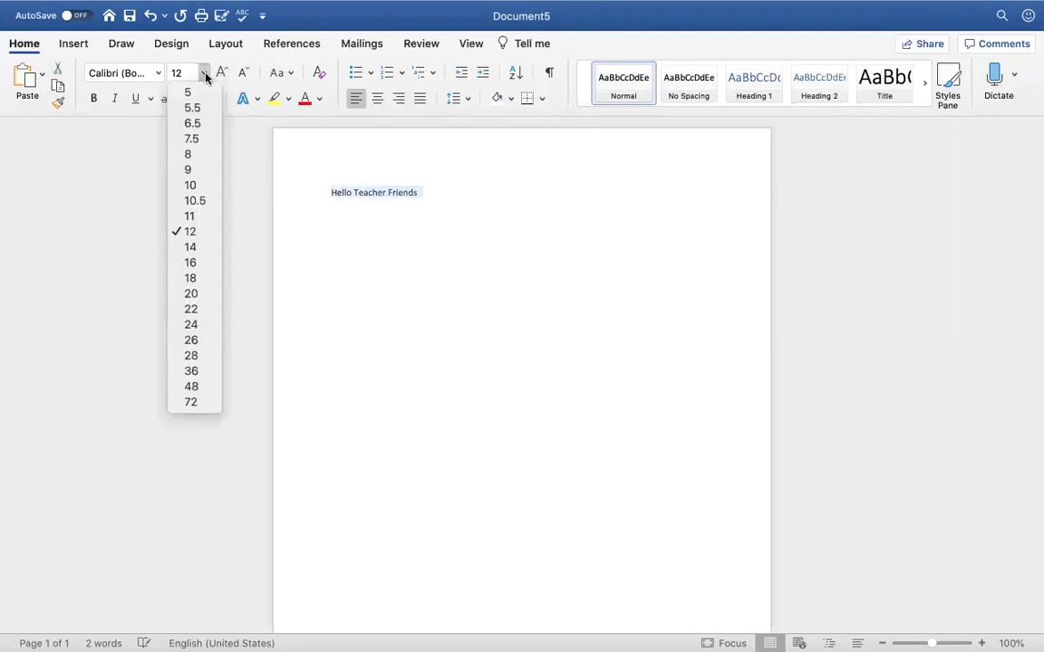
{"action": "left_click", "coordinate": [190, 294]}
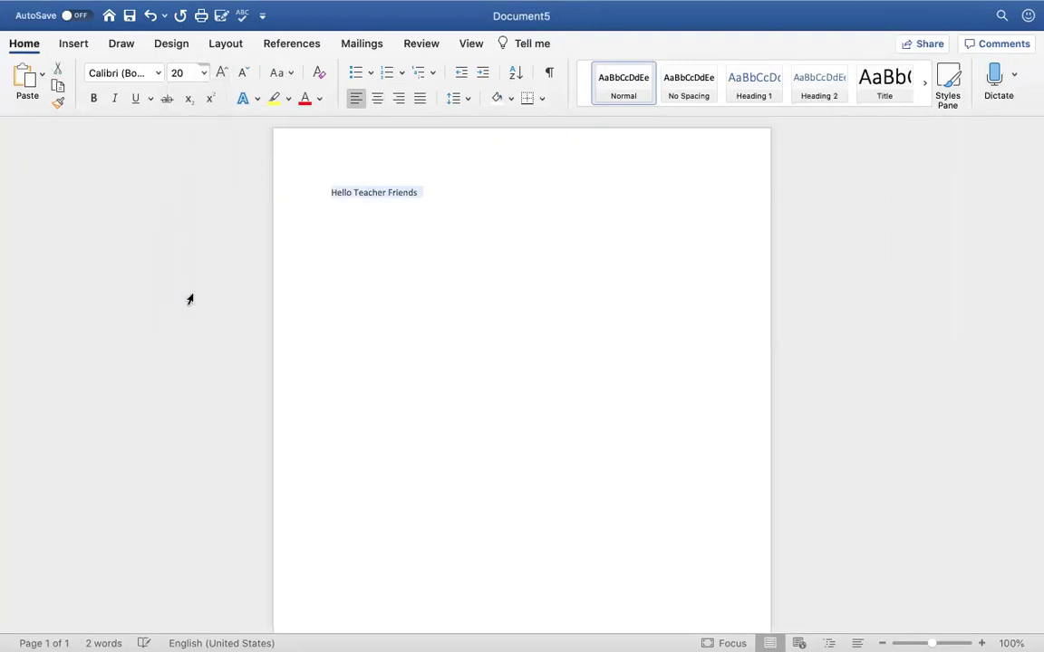
{"action": "left_click", "coordinate": [319, 98]}
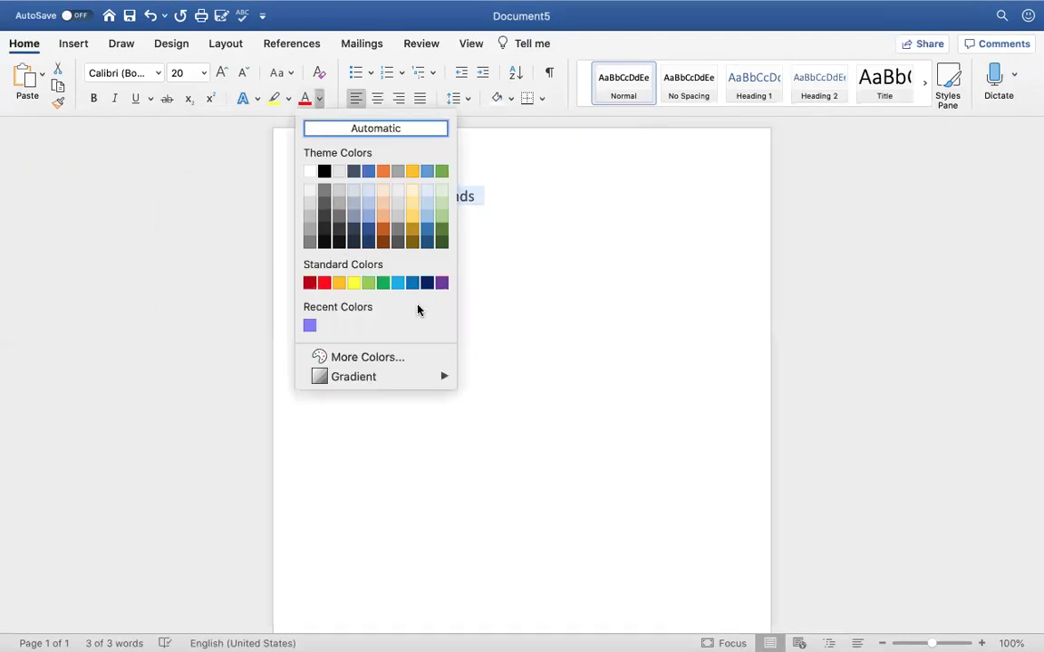
{"action": "left_click", "coordinate": [310, 327]}
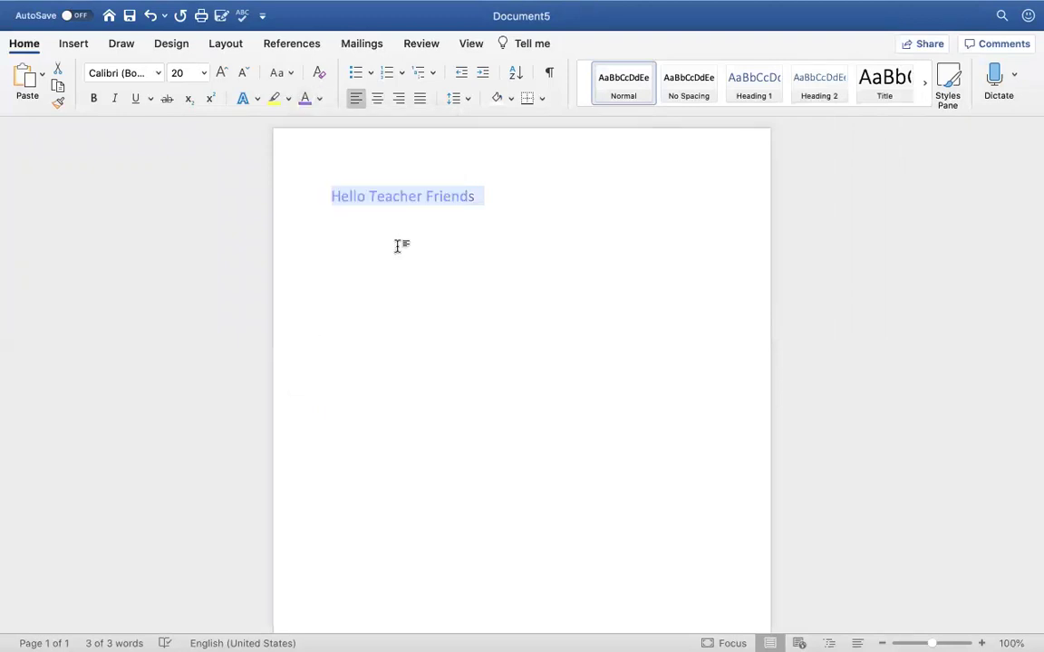
{"action": "left_click", "coordinate": [494, 197]}
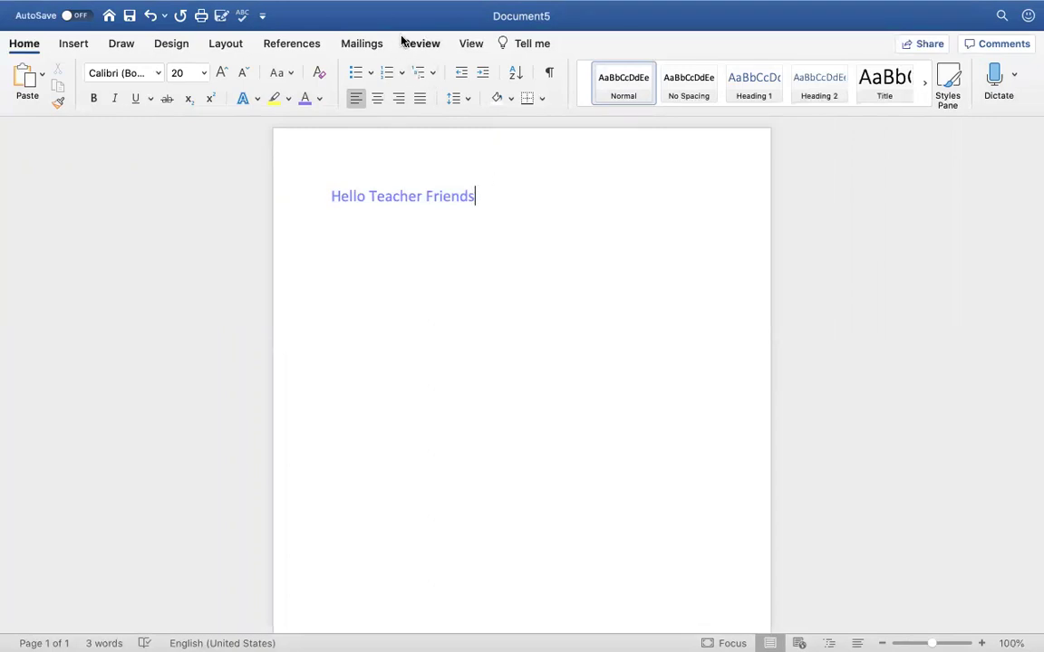
{"action": "mouse_move", "coordinate": [279, 49]}
Start a save, browse Other places as the save location, then cancel it
{"action": "left_click", "coordinate": [130, 18]}
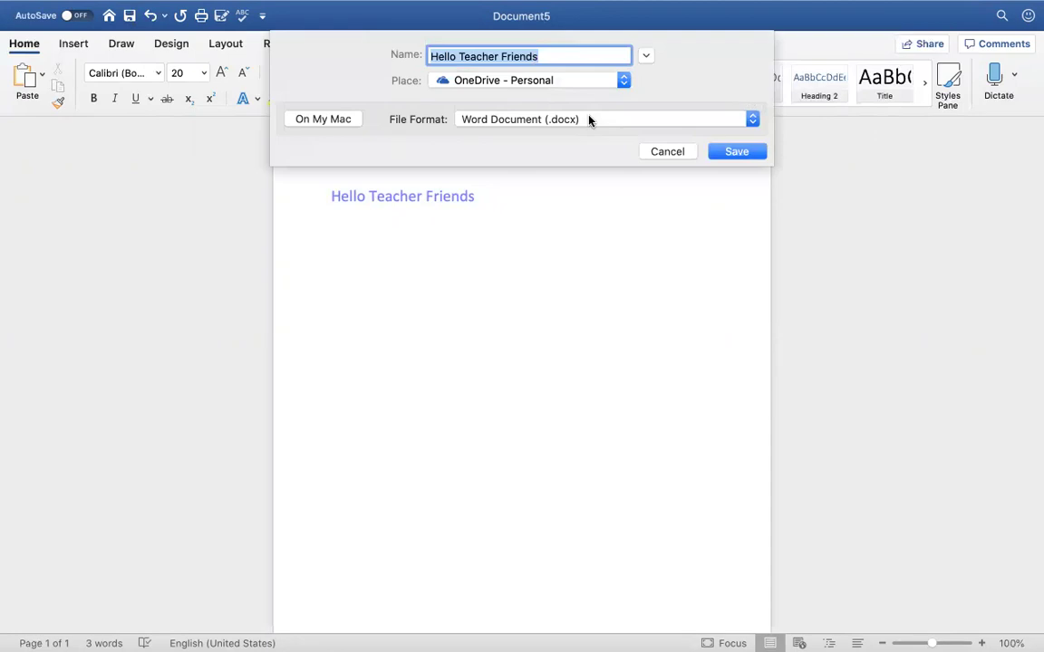
{"action": "left_click", "coordinate": [622, 80]}
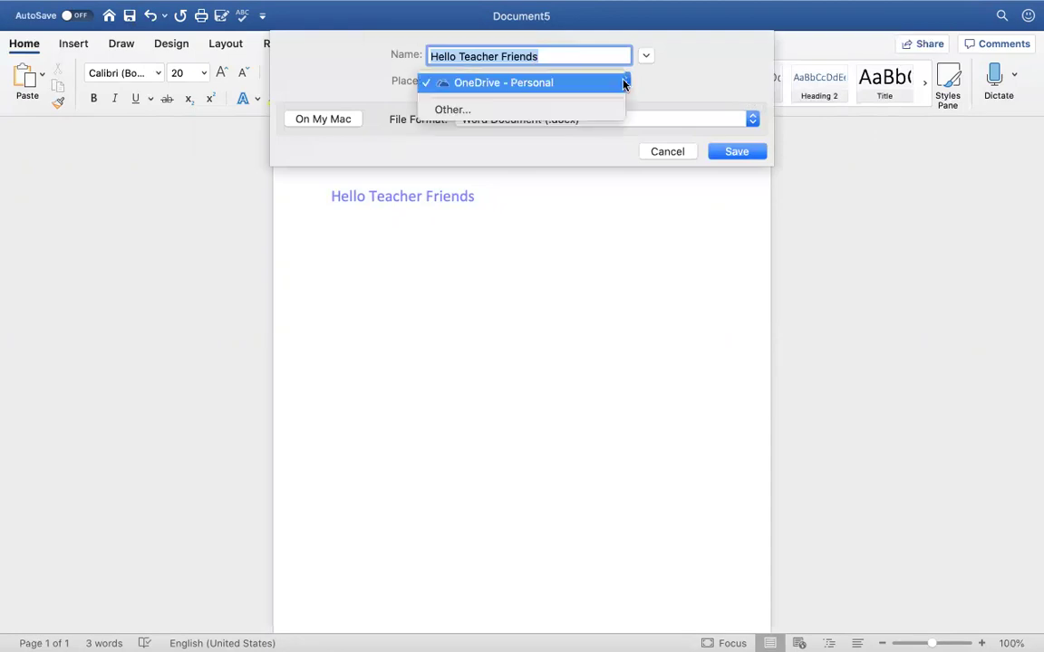
{"action": "left_click", "coordinate": [601, 107]}
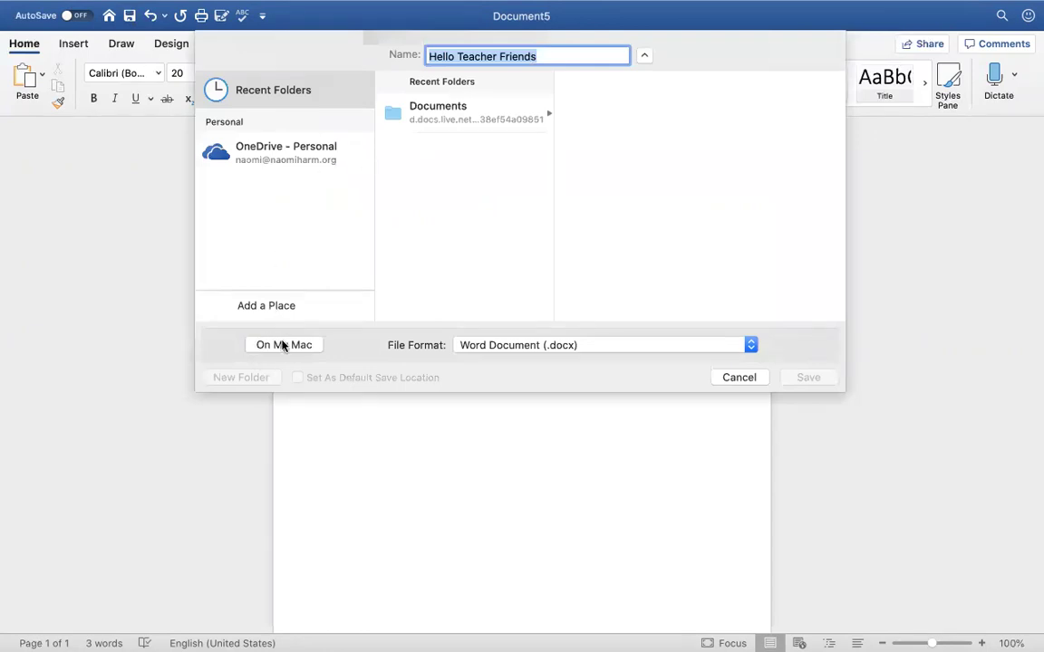
{"action": "left_click", "coordinate": [750, 377]}
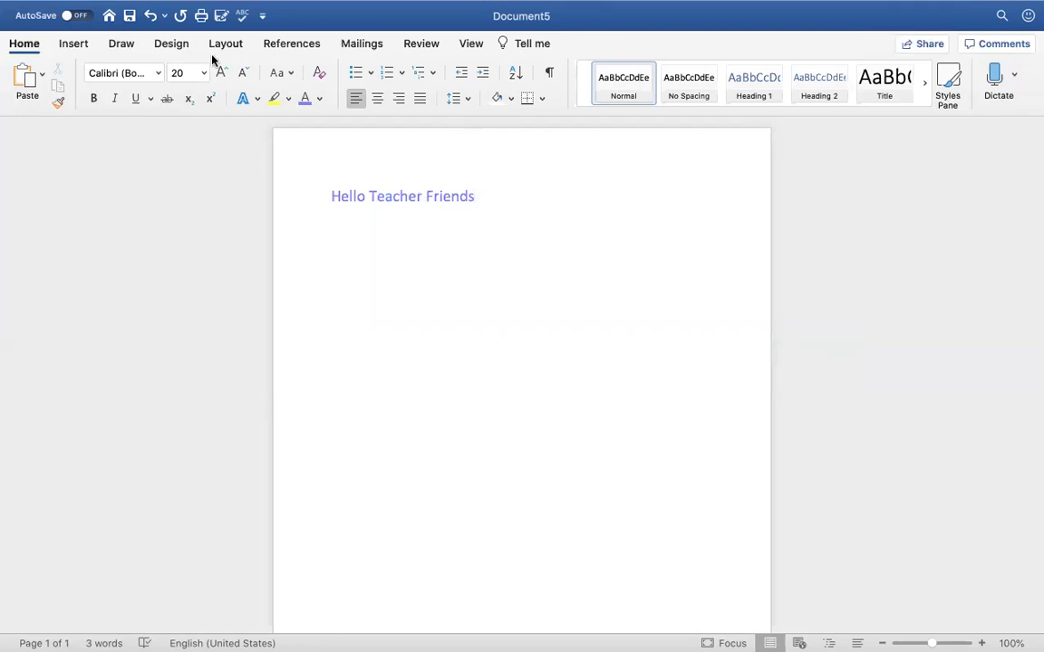
Cancel a second save attempt and go back to the Word start gallery
{"action": "left_click", "coordinate": [130, 16]}
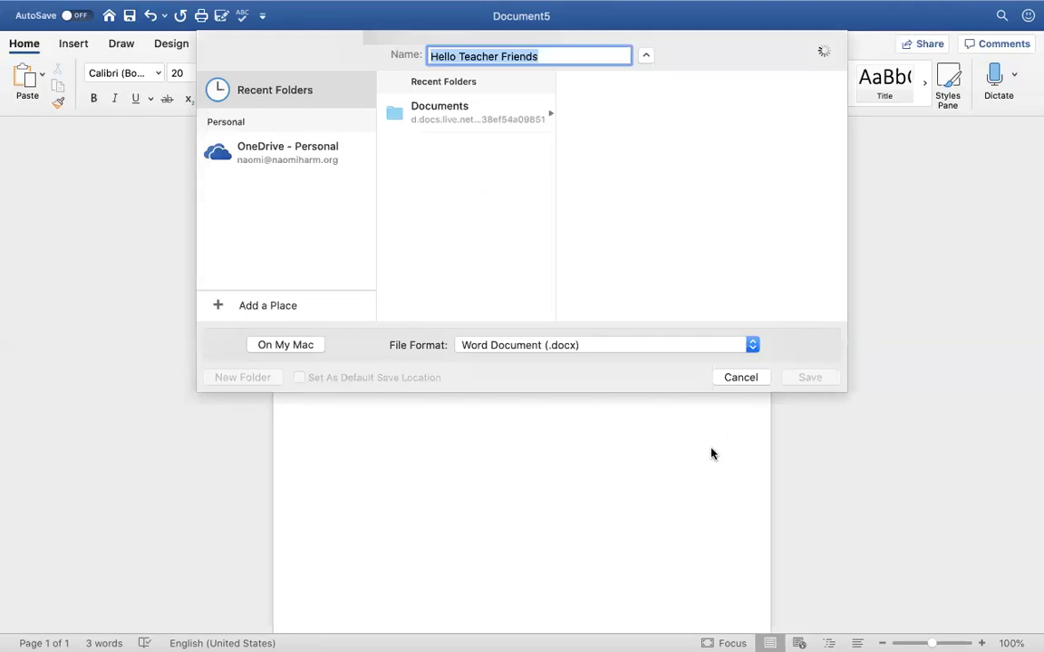
{"action": "left_click", "coordinate": [738, 377]}
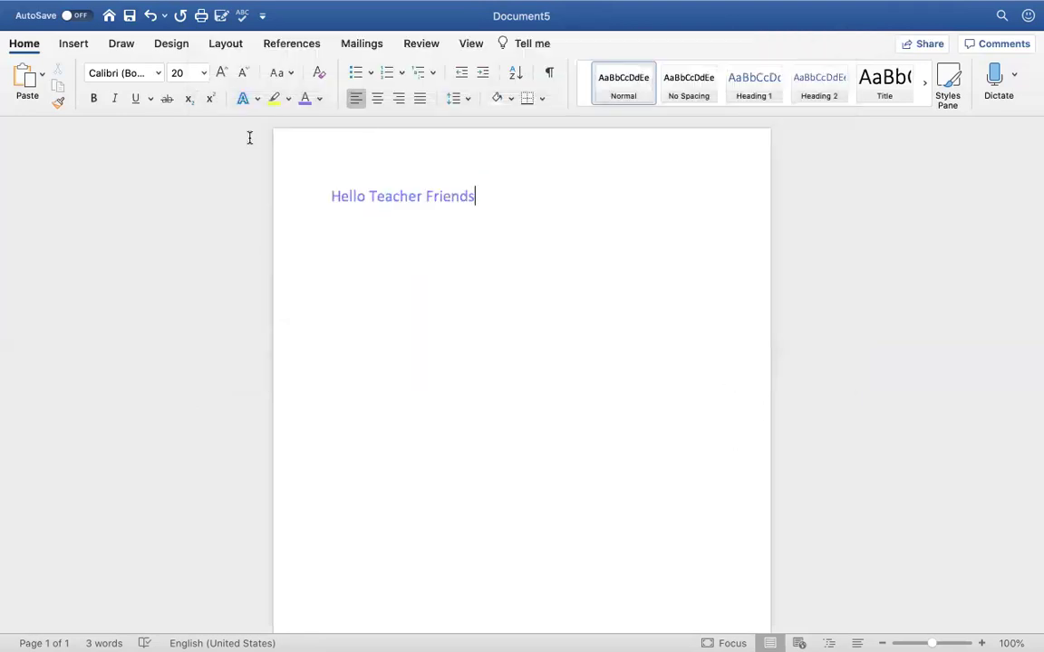
{"action": "left_click", "coordinate": [109, 16]}
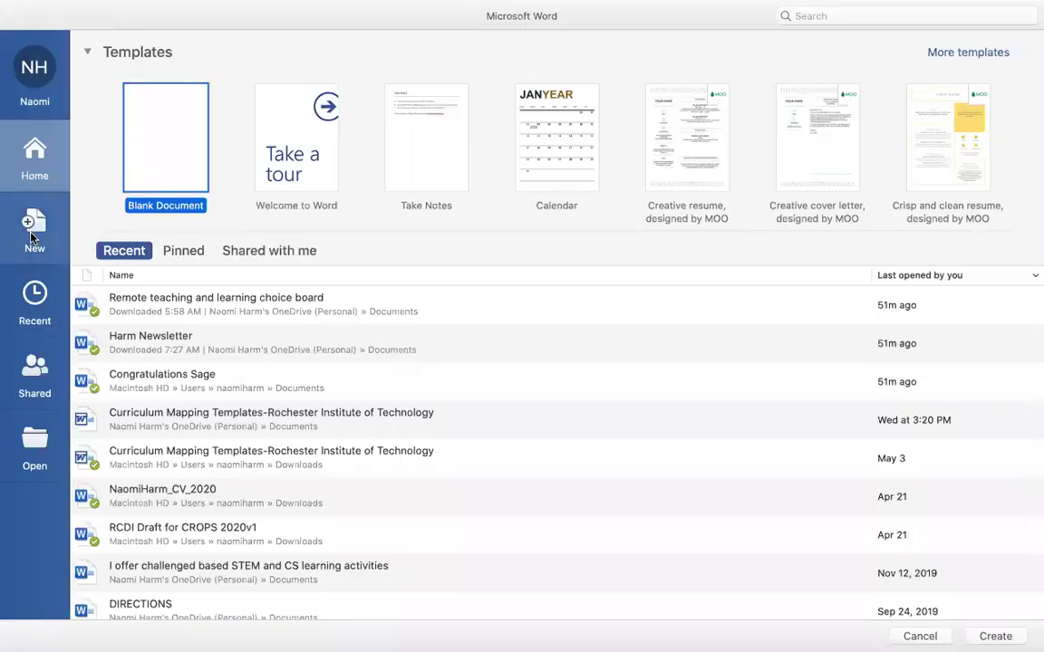
Browse the Recent list and the Documents folder in OneDrive - Personal
{"action": "left_click", "coordinate": [36, 299]}
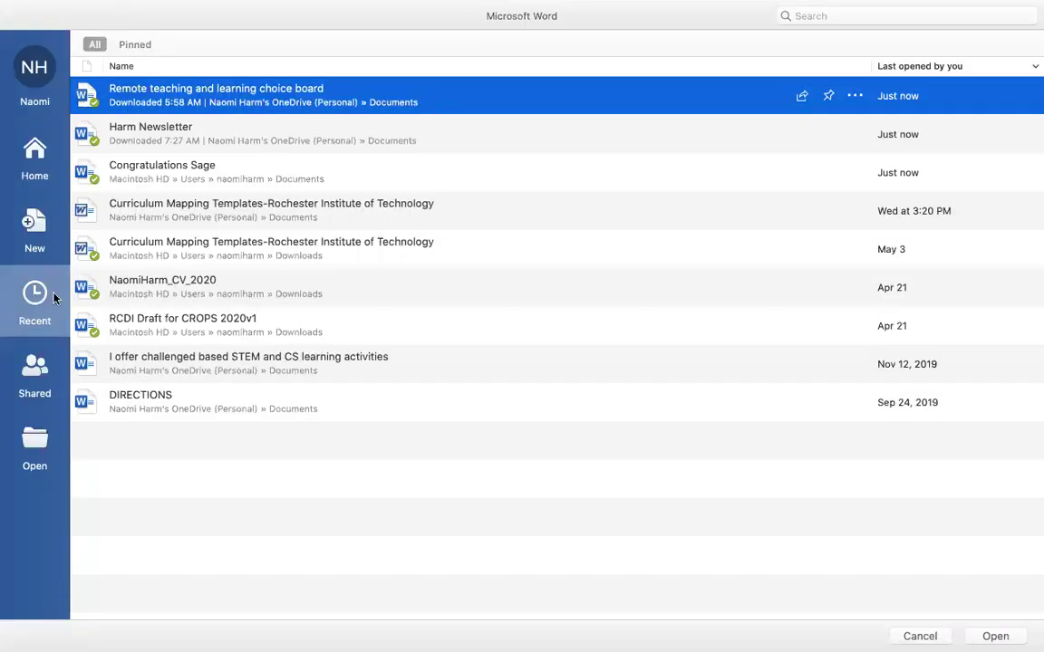
{"action": "left_click", "coordinate": [36, 247]}
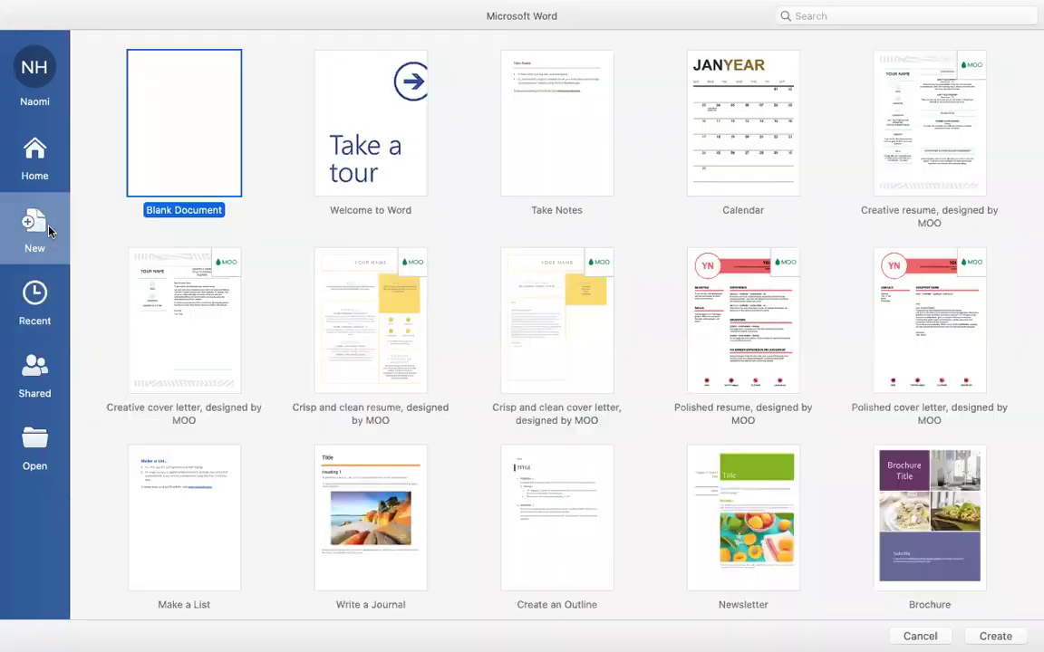
{"action": "left_click", "coordinate": [36, 292]}
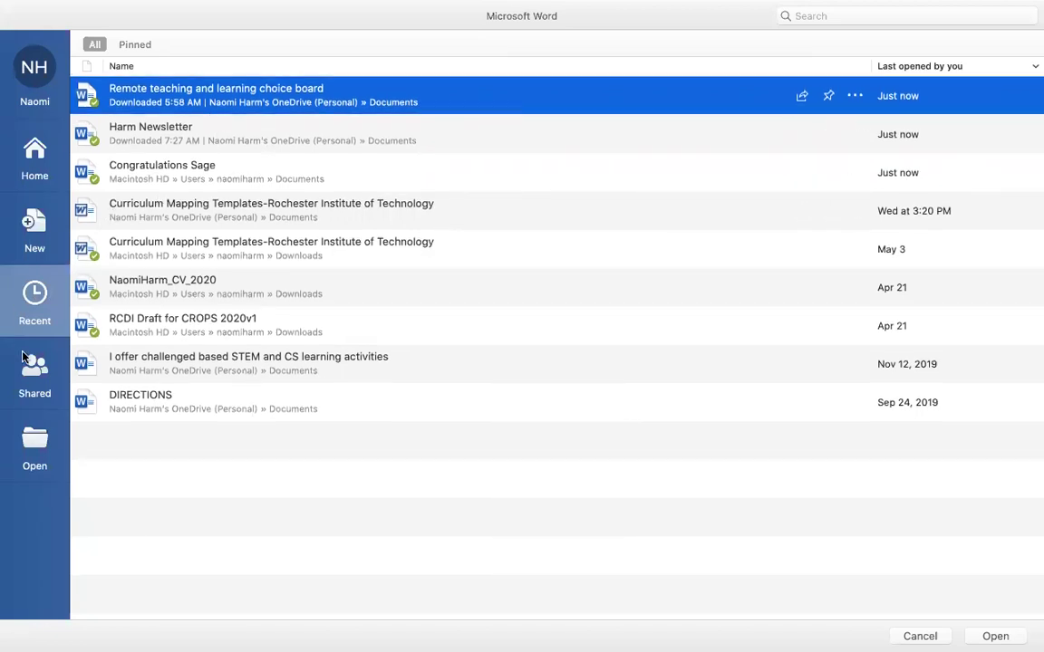
{"action": "left_click", "coordinate": [38, 445]}
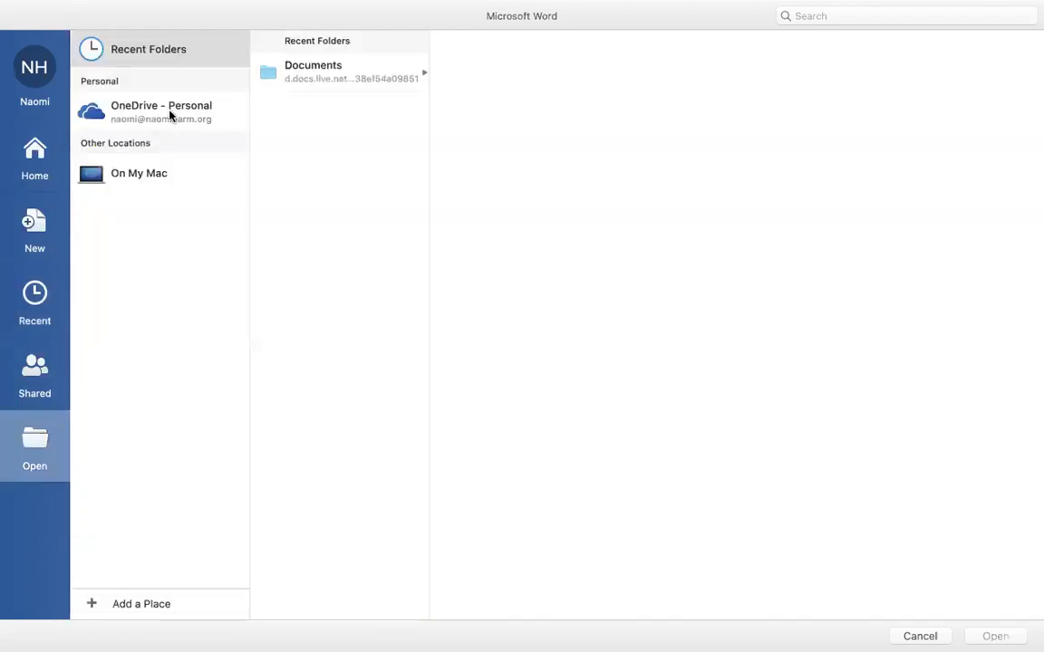
{"action": "left_click", "coordinate": [170, 112]}
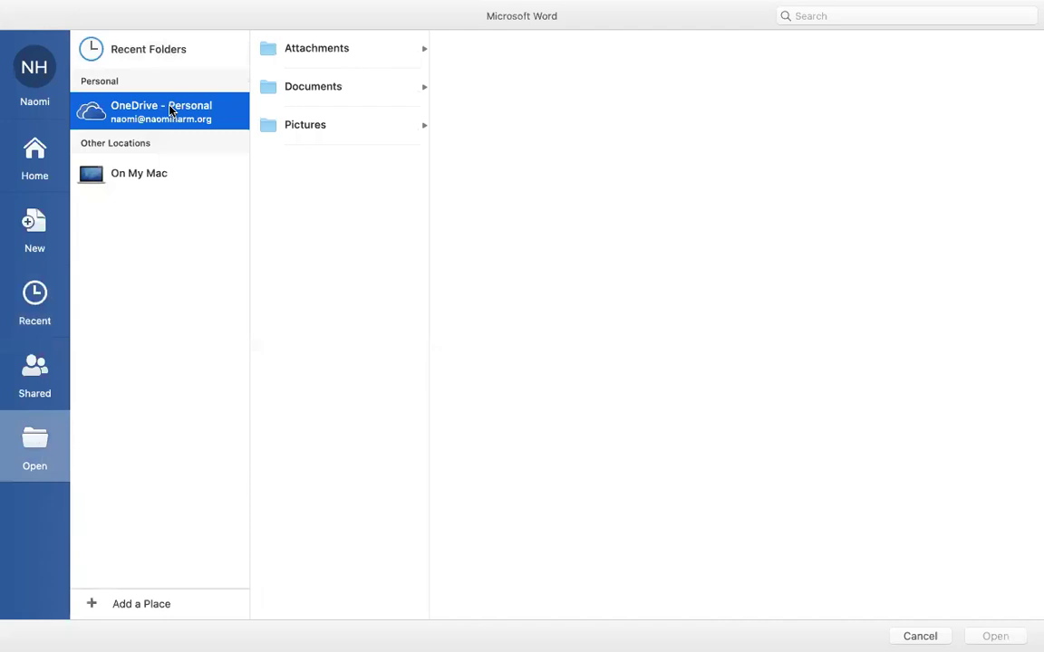
{"action": "left_click", "coordinate": [303, 98]}
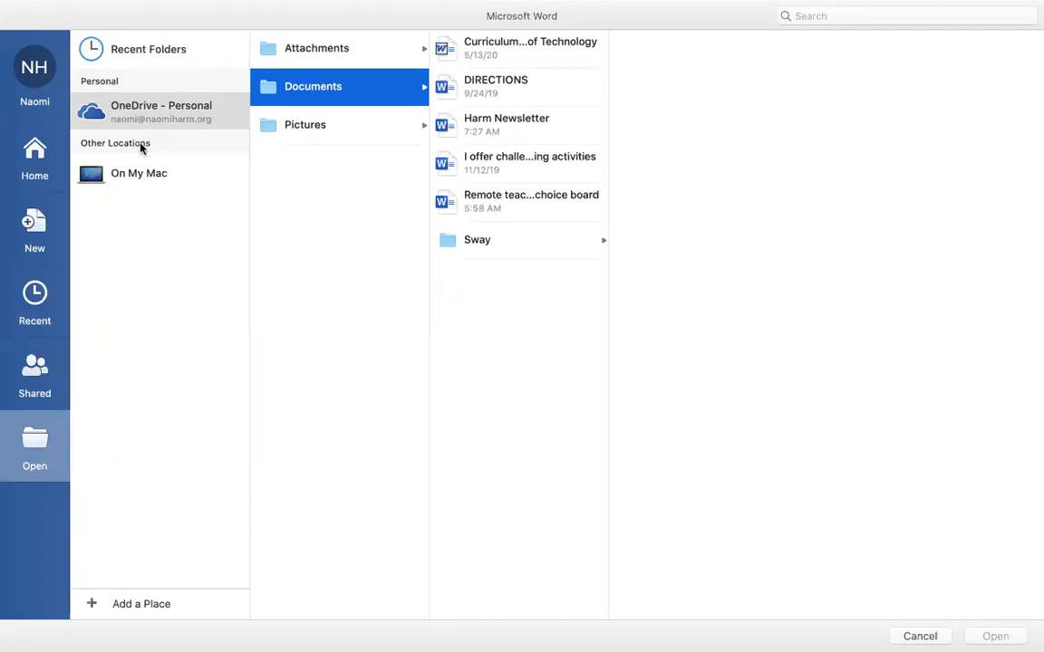
Return to the Home view and scroll through its templates and recent documents
{"action": "left_click", "coordinate": [34, 168]}
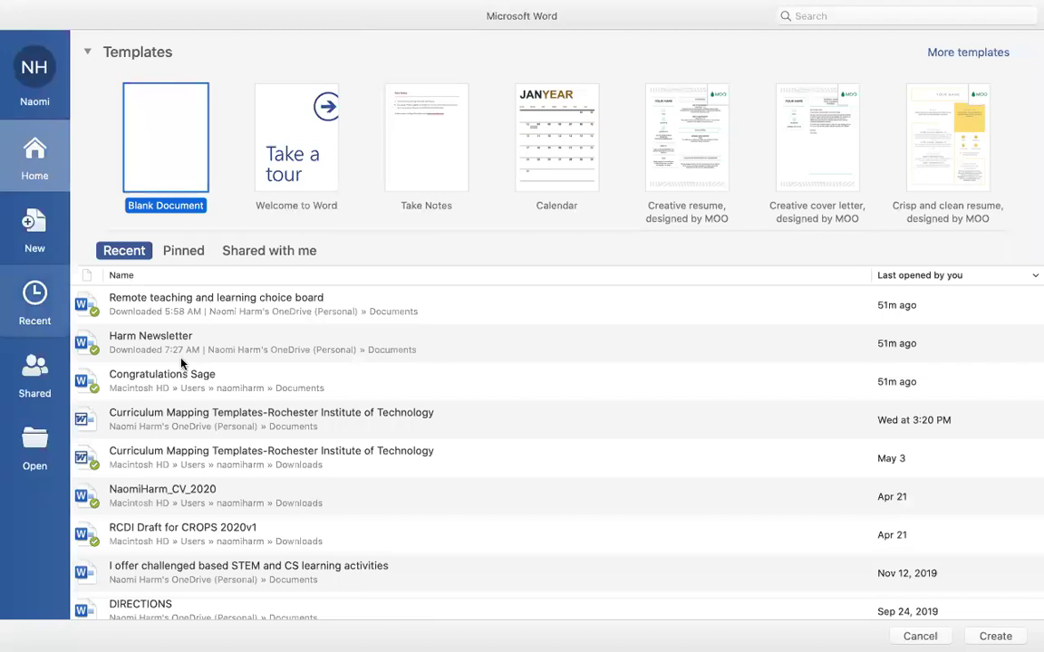
{"action": "scroll", "coordinate": [170, 366], "scroll_direction": "down", "scroll_amount": 2}
{"action": "scroll", "coordinate": [169, 366], "scroll_direction": "up", "scroll_amount": 2}
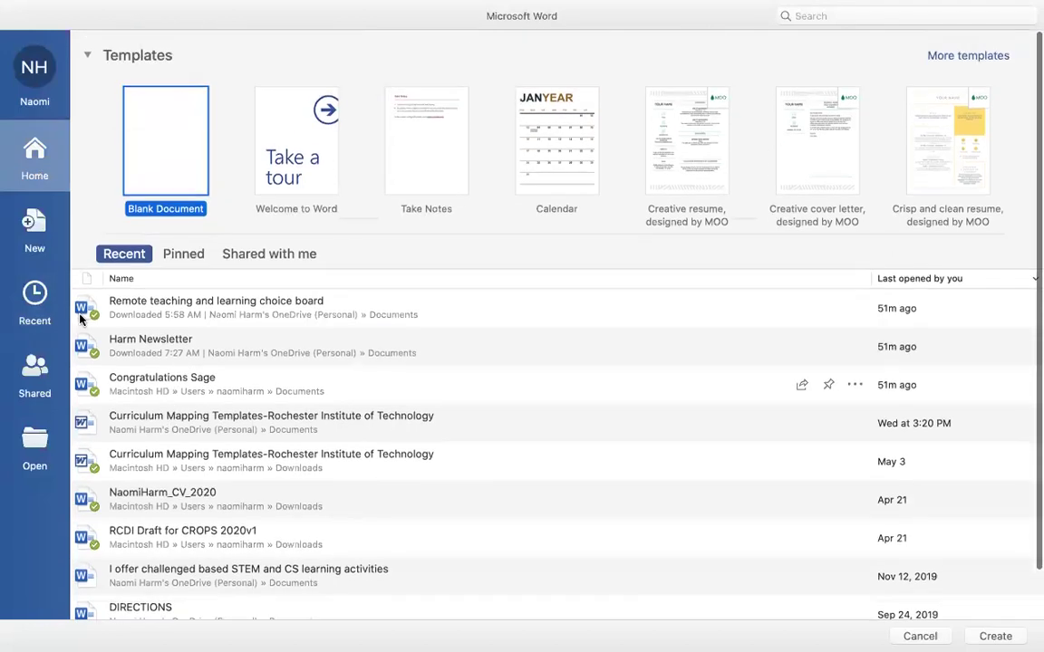
{"action": "left_click", "coordinate": [41, 299]}
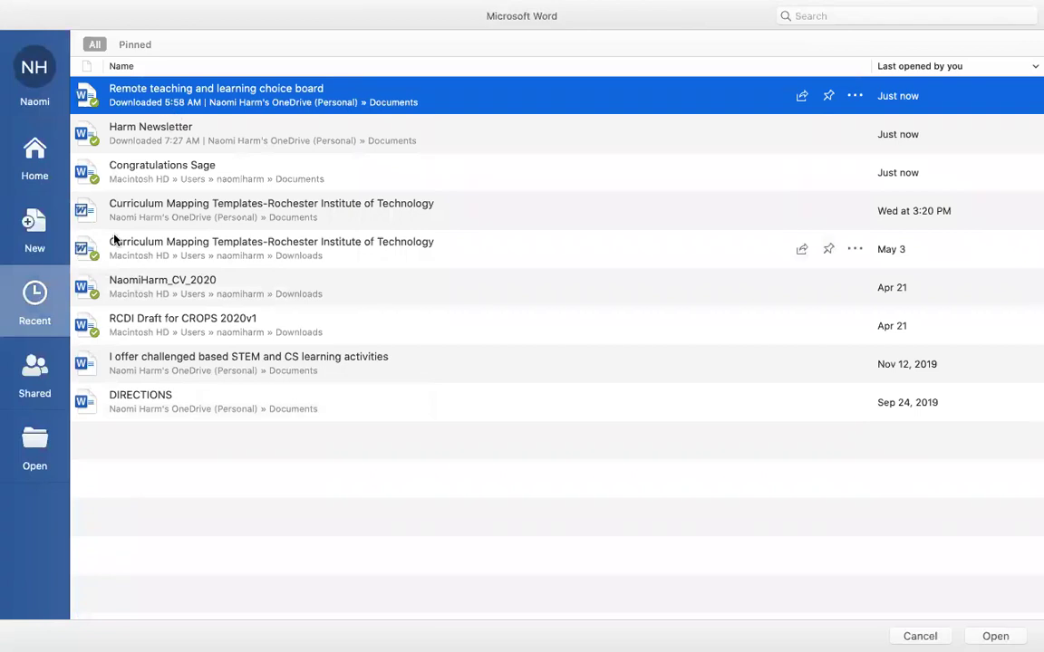
{"action": "left_click", "coordinate": [36, 150]}
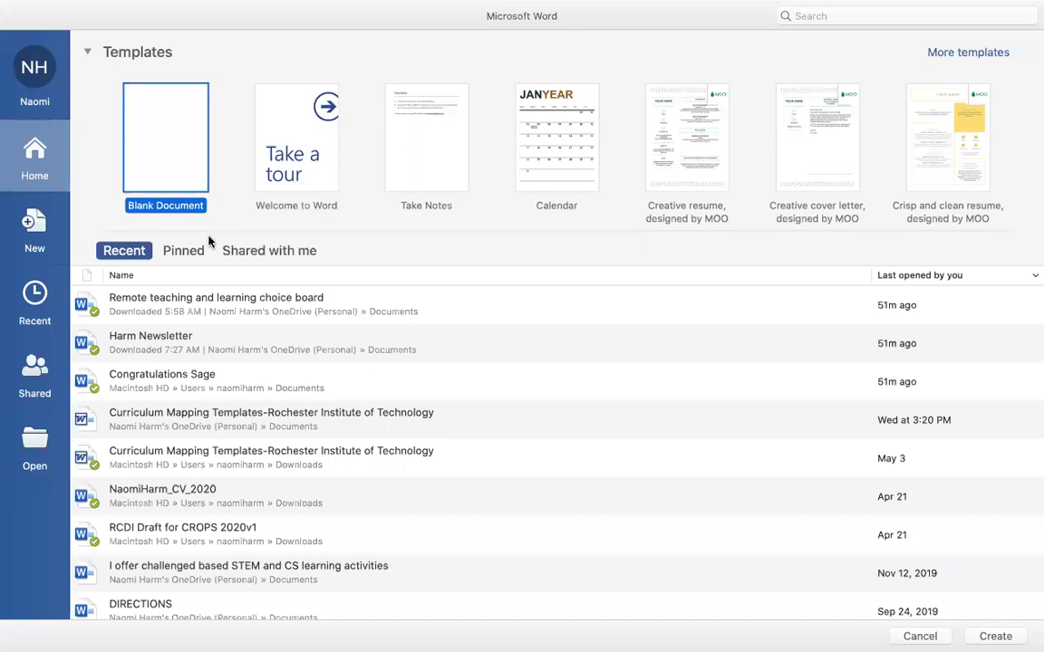
{"action": "scroll", "coordinate": [209, 241], "scroll_direction": "down", "scroll_amount": 2}
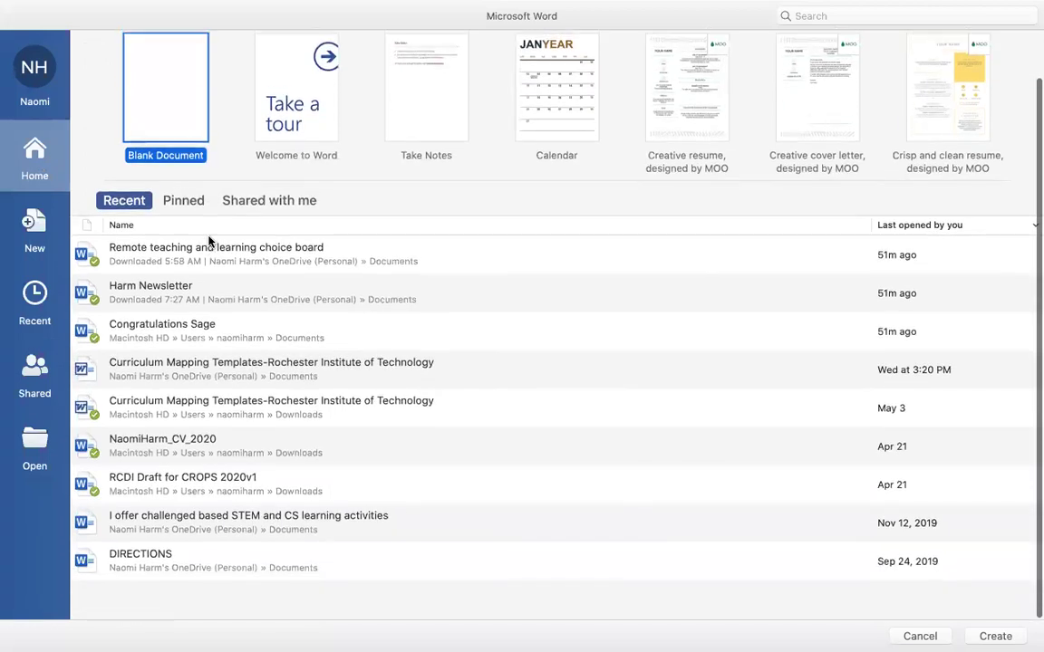
Take the start gallery out of full screen and switch back to Document5 via Switch Windows
{"action": "mouse_move", "coordinate": [135, 4]}
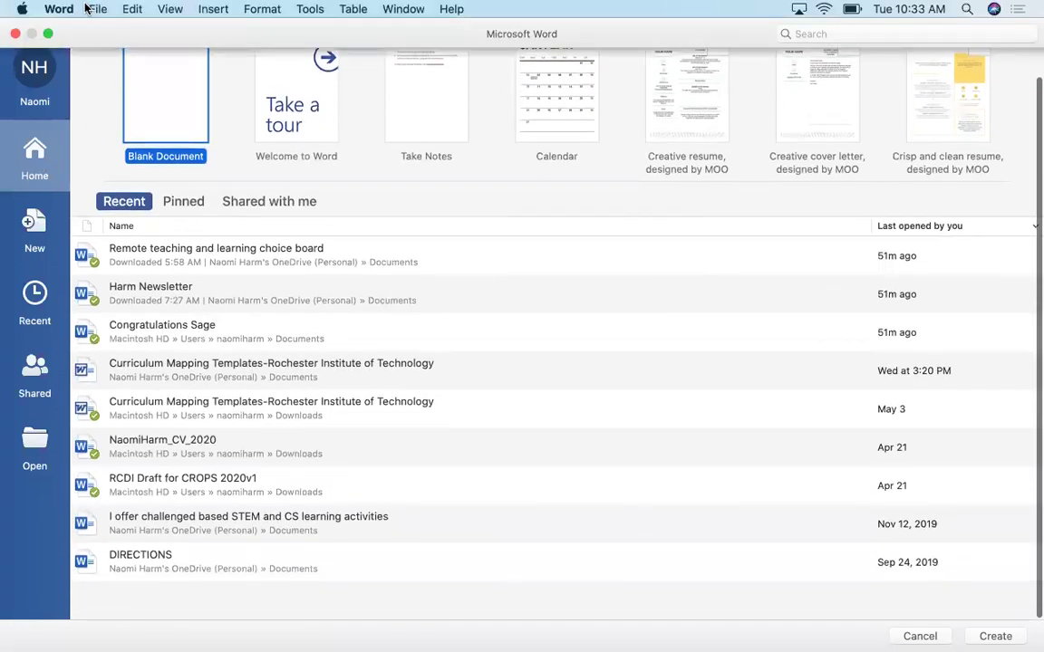
{"action": "left_click", "coordinate": [49, 34]}
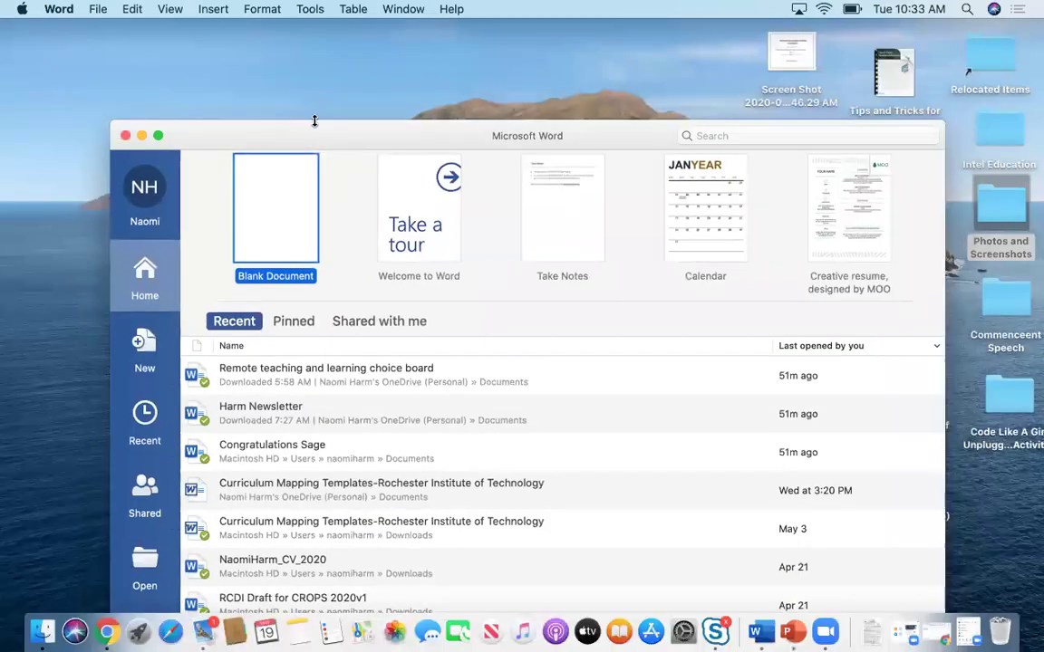
{"action": "left_click_drag", "start_coordinate": [313, 138], "coordinate": [291, 85]}
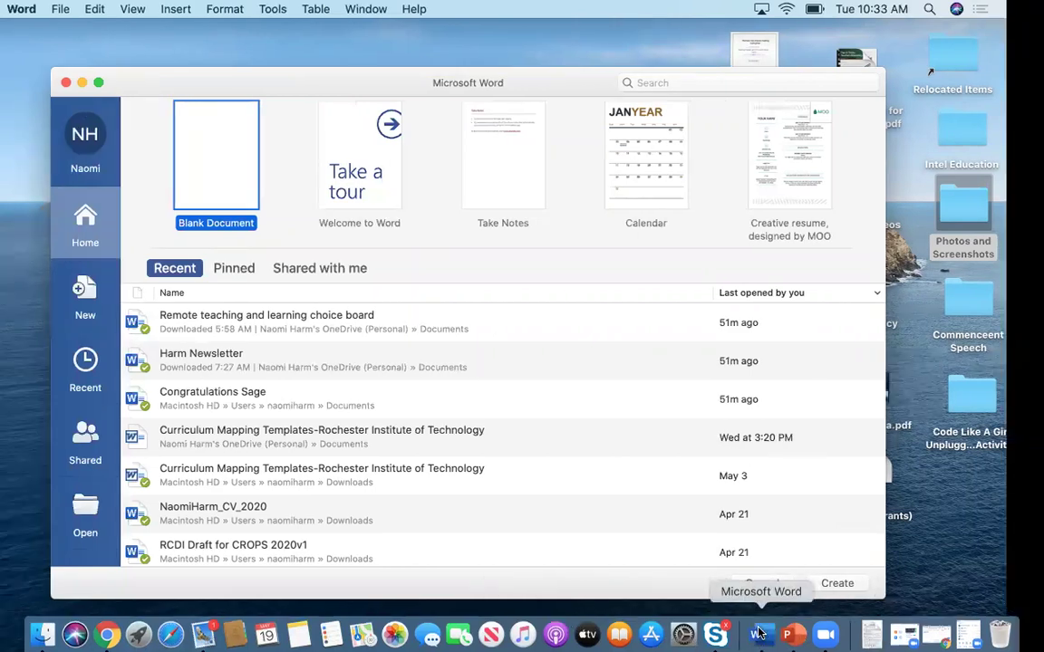
{"action": "left_click", "coordinate": [759, 632]}
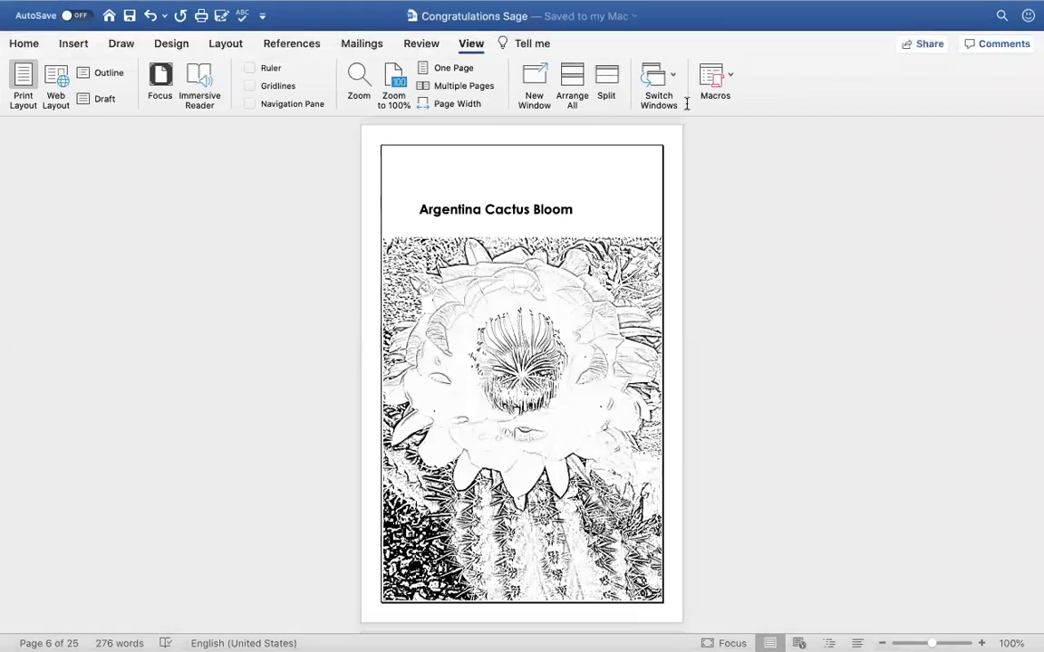
{"action": "left_click", "coordinate": [661, 80]}
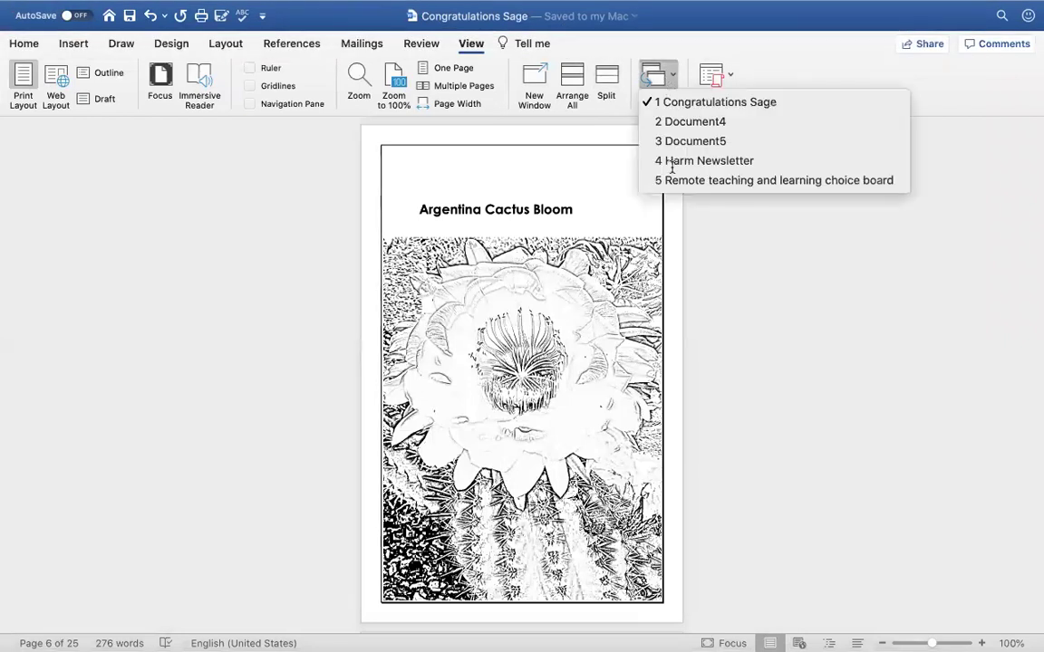
{"action": "left_click", "coordinate": [692, 121]}
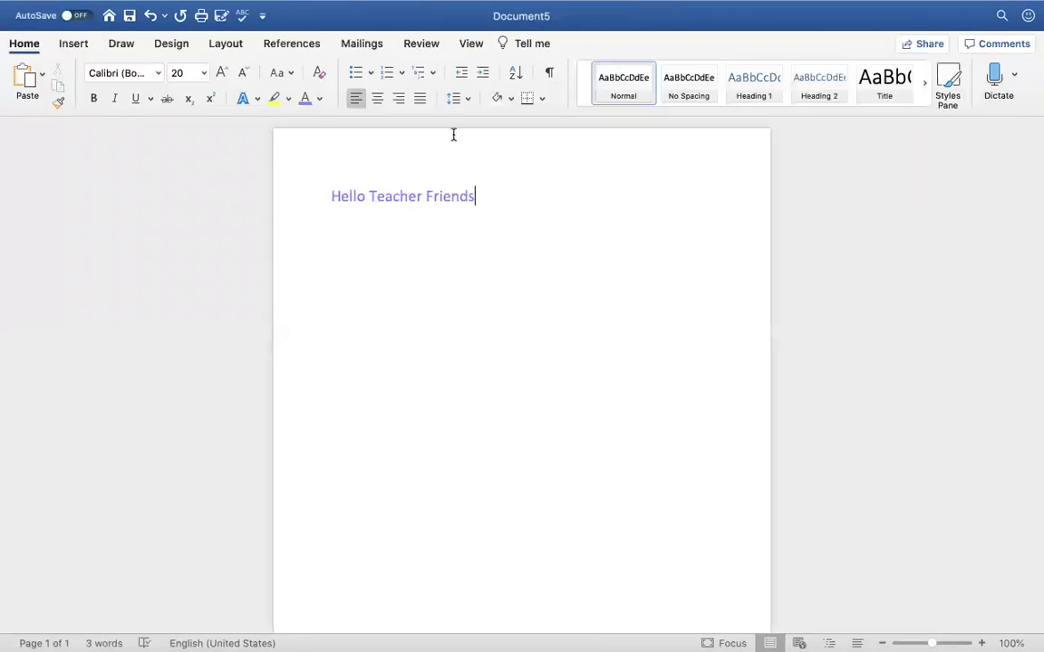
{"action": "mouse_move", "coordinate": [372, 8]}
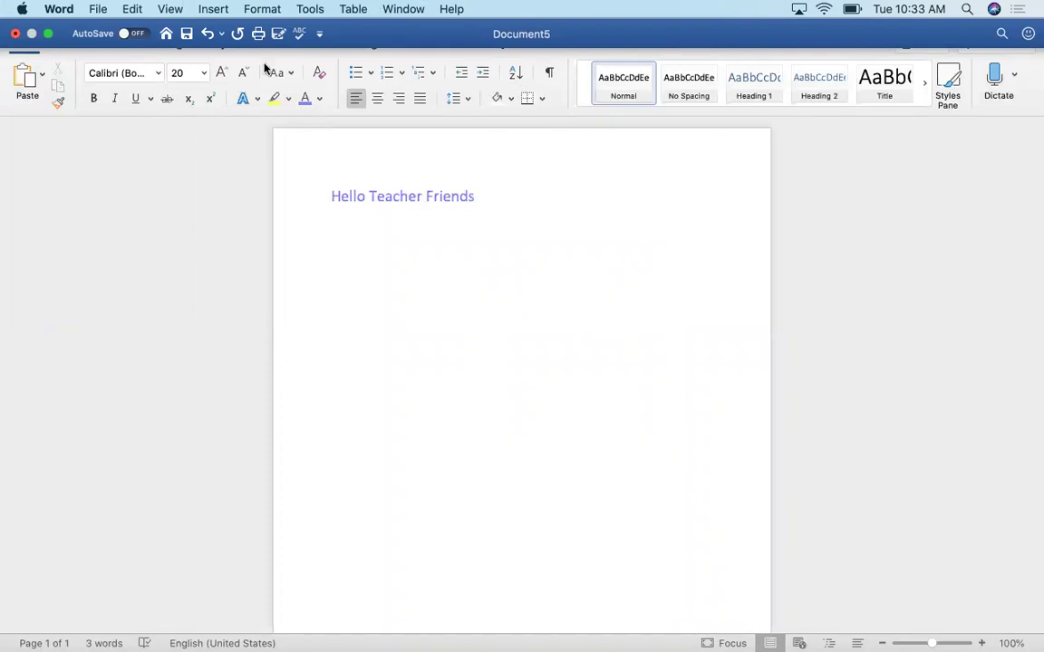
Save Document5 on the Mac as 'Hello Teacher Friends' in the Photos and Screenshots folder
{"action": "left_click", "coordinate": [188, 35]}
{"action": "left_click", "coordinate": [440, 136]}
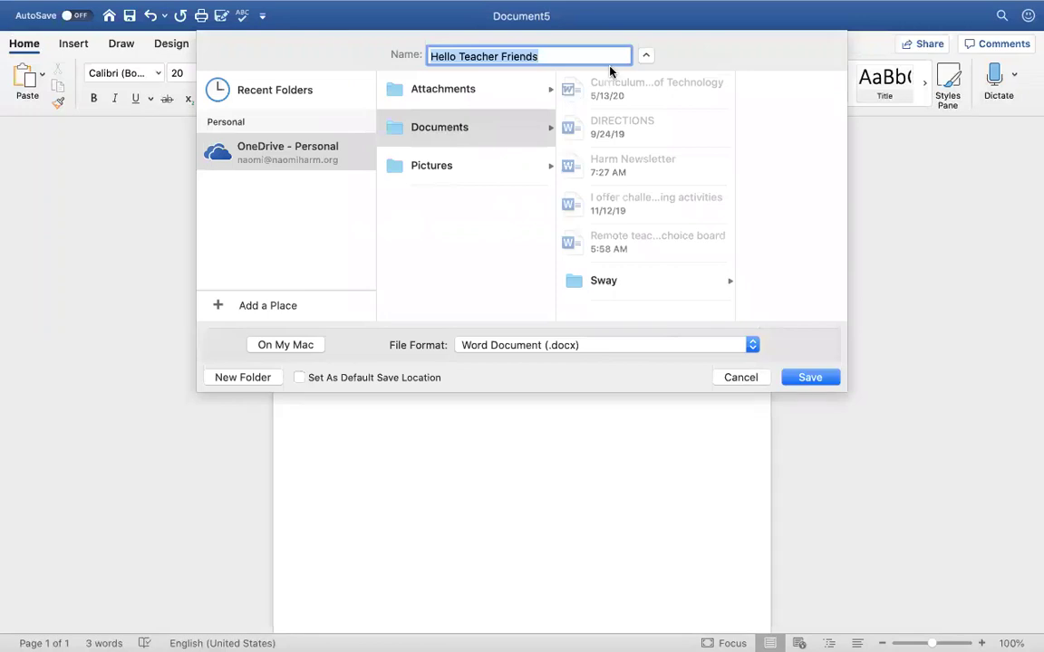
{"action": "left_click", "coordinate": [278, 346]}
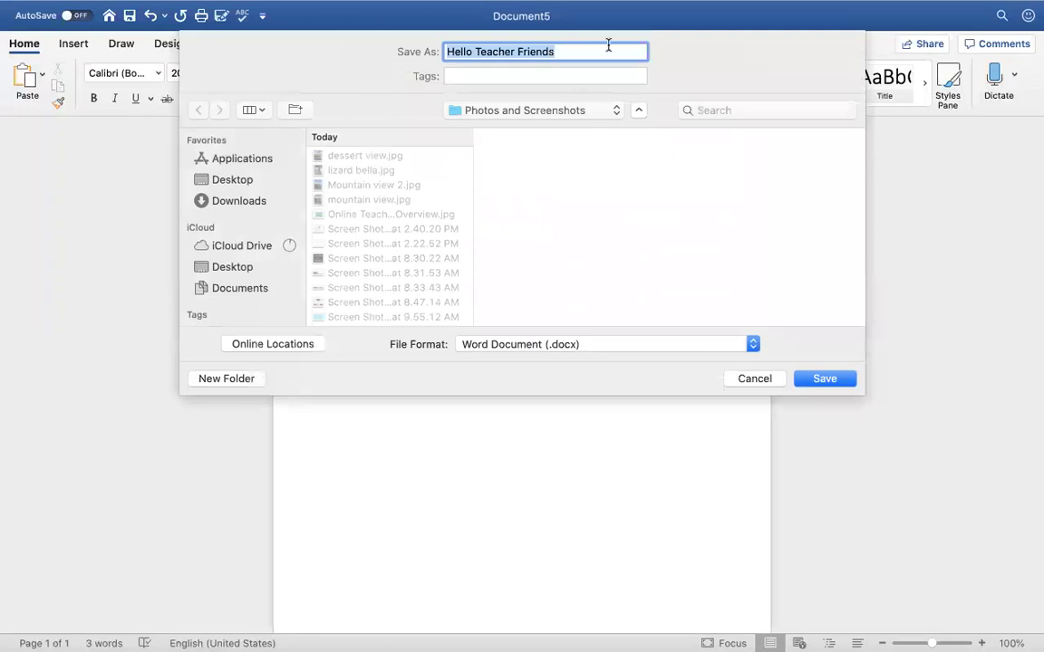
{"action": "left_click", "coordinate": [834, 381]}
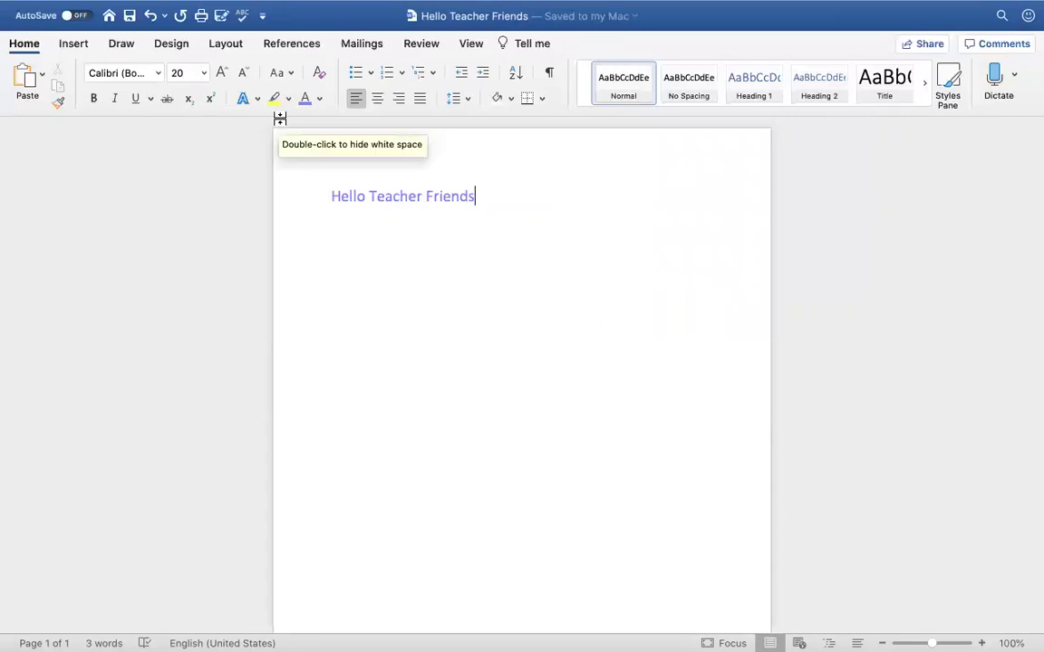
Undo back through the Text Fill Effect so the heading turns black again
{"action": "left_click", "coordinate": [164, 18]}
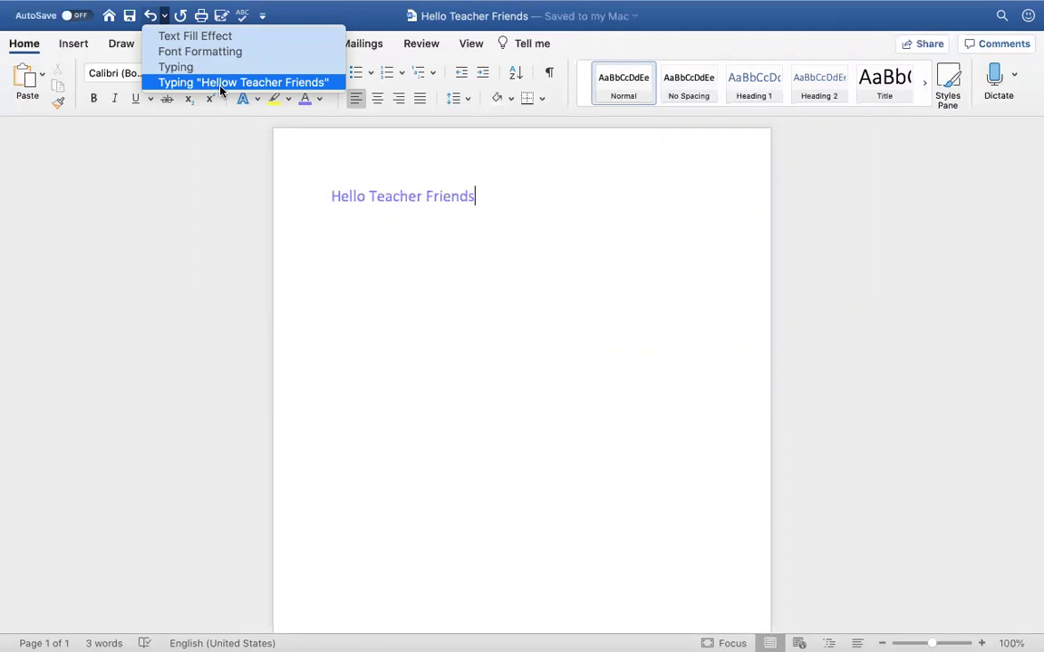
{"action": "left_click", "coordinate": [214, 36]}
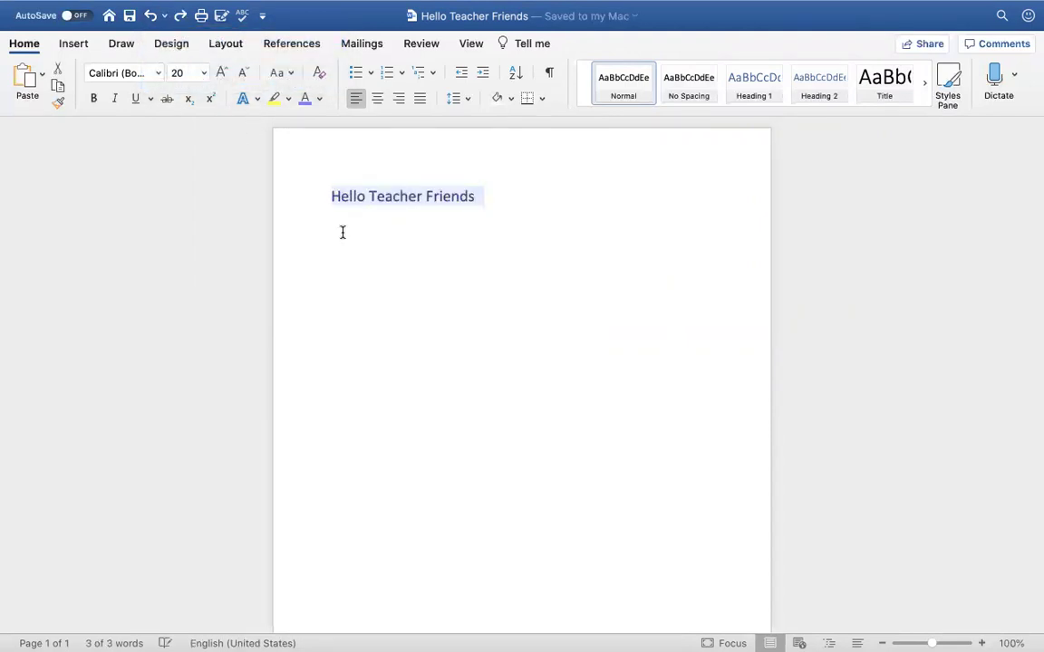
{"action": "left_click", "coordinate": [469, 266]}
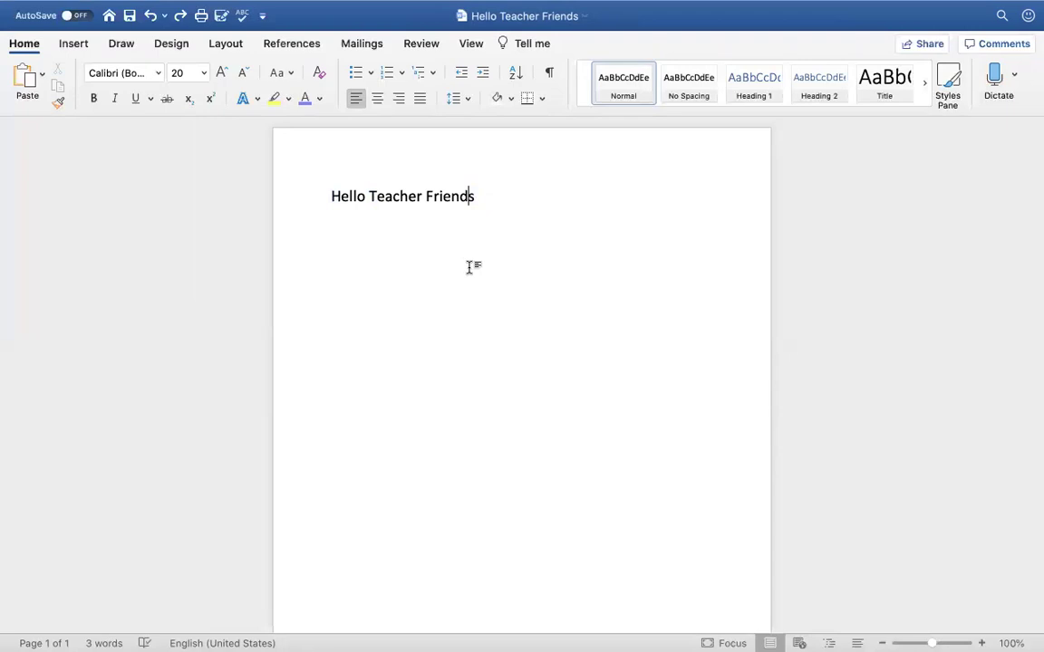
Redo the light purple text fill on the 'Hello Teacher Friends' heading
{"action": "left_click", "coordinate": [181, 16]}
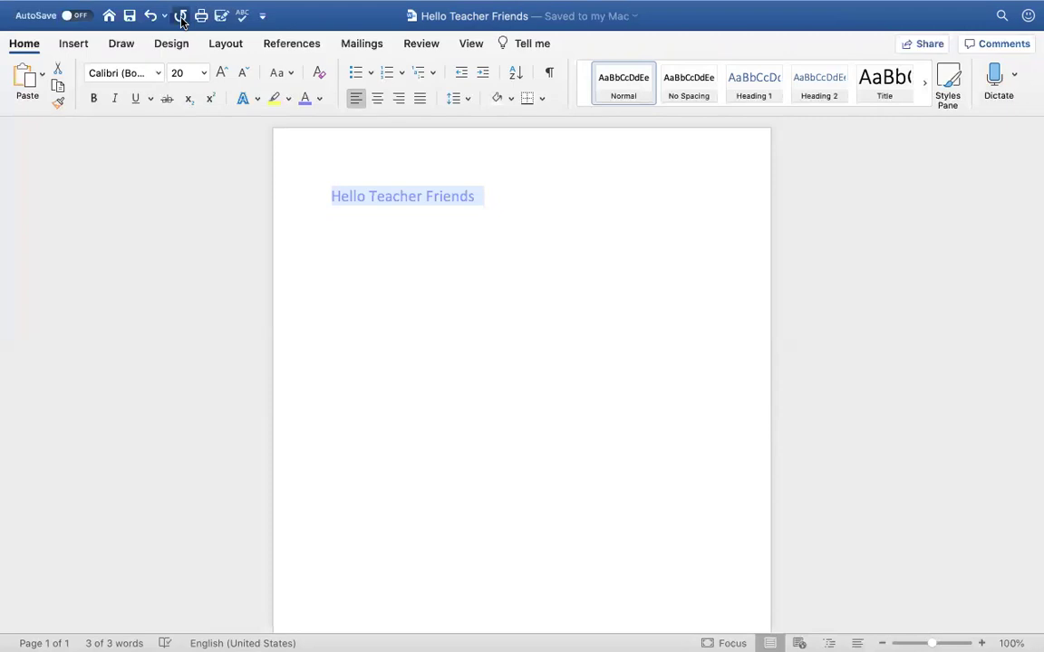
{"action": "left_click", "coordinate": [543, 228]}
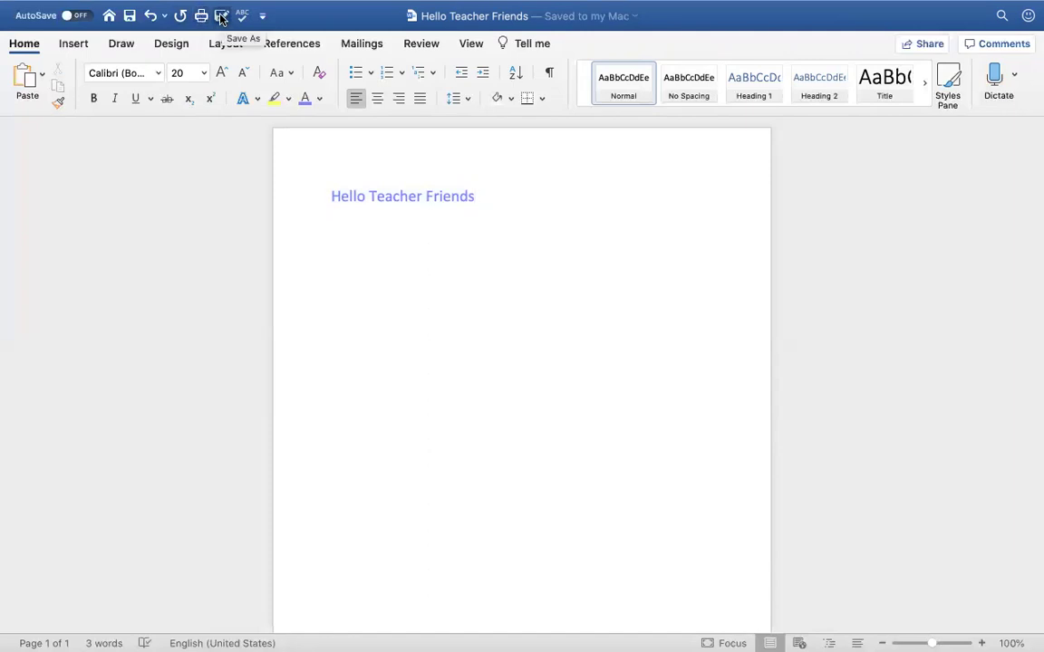
{"action": "left_click", "coordinate": [222, 16]}
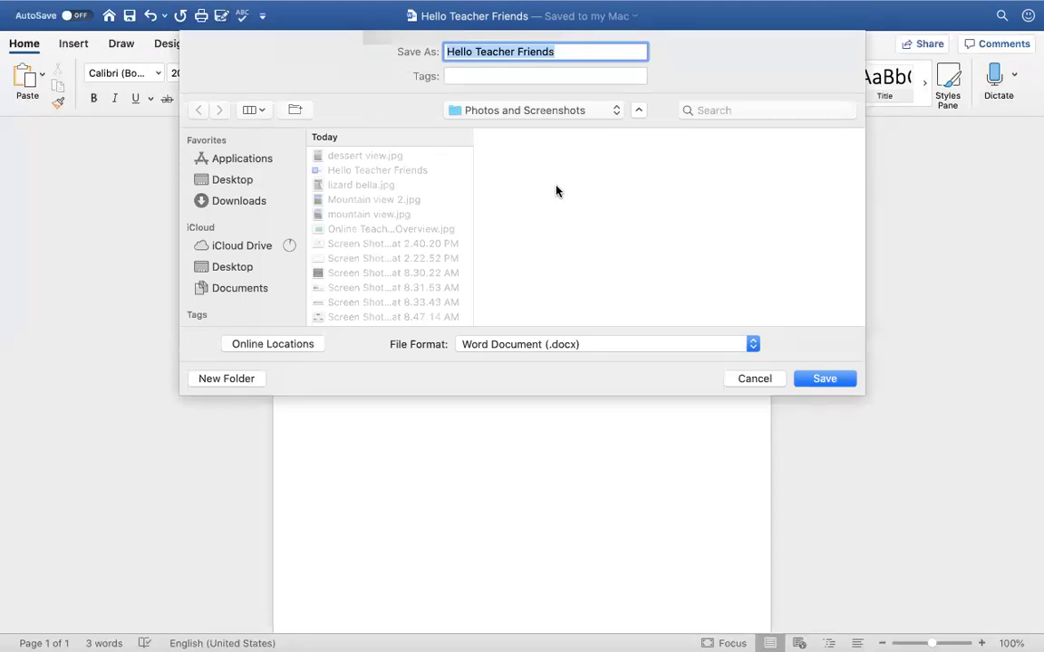
{"action": "left_click", "coordinate": [769, 380]}
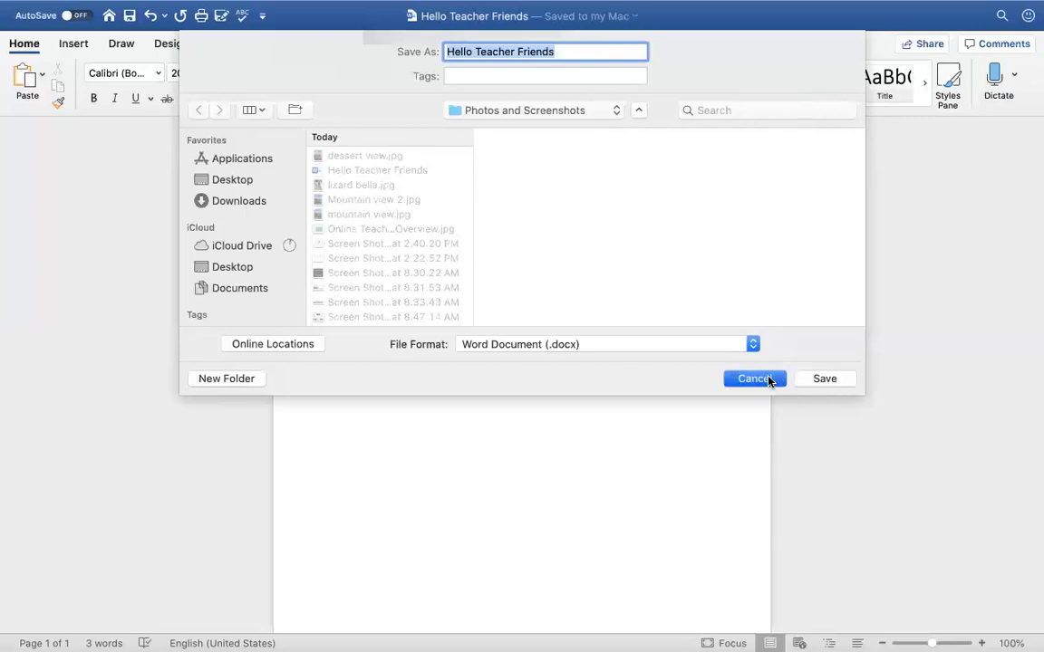
{"action": "left_click", "coordinate": [242, 16]}
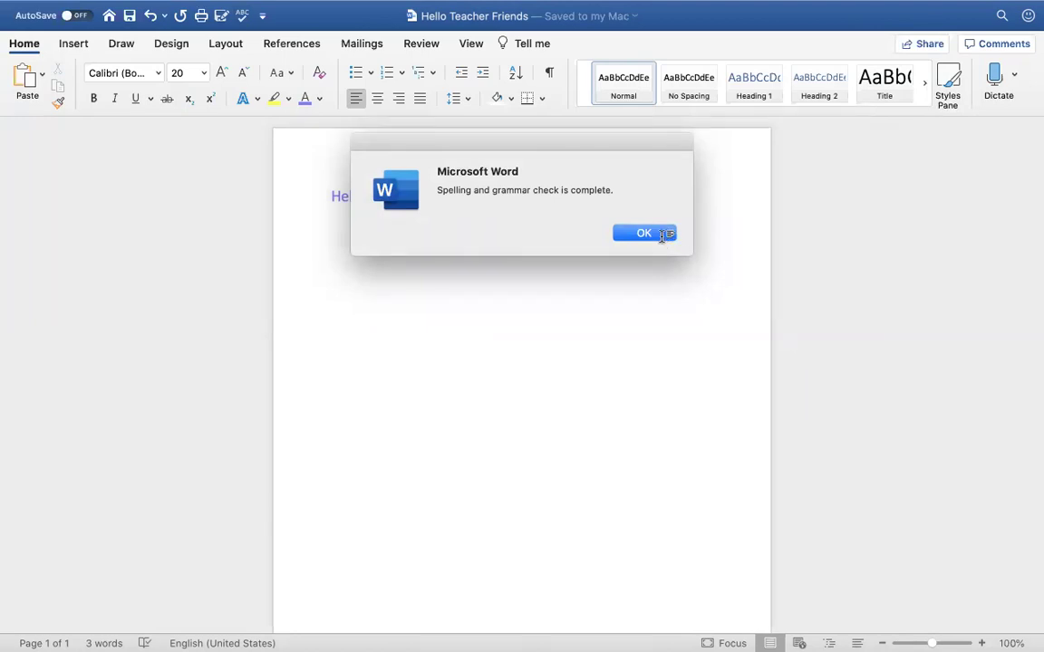
{"action": "left_click", "coordinate": [662, 236]}
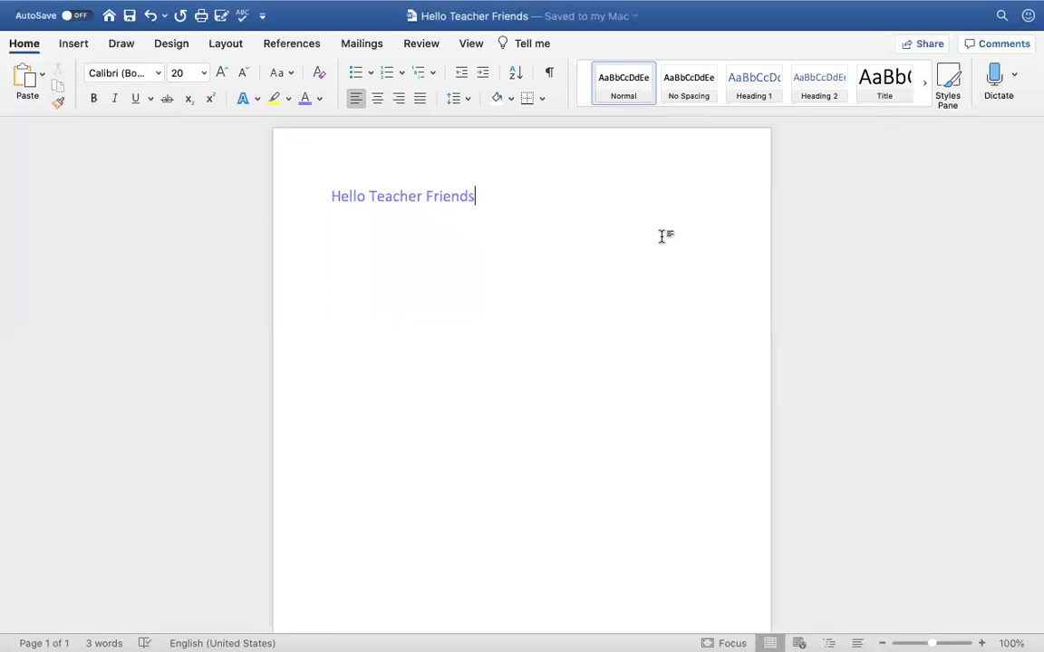
Add Send Document to the Quick Access Toolbar, test it, dismiss the mail-client error, and open Share
{"action": "left_click", "coordinate": [263, 16]}
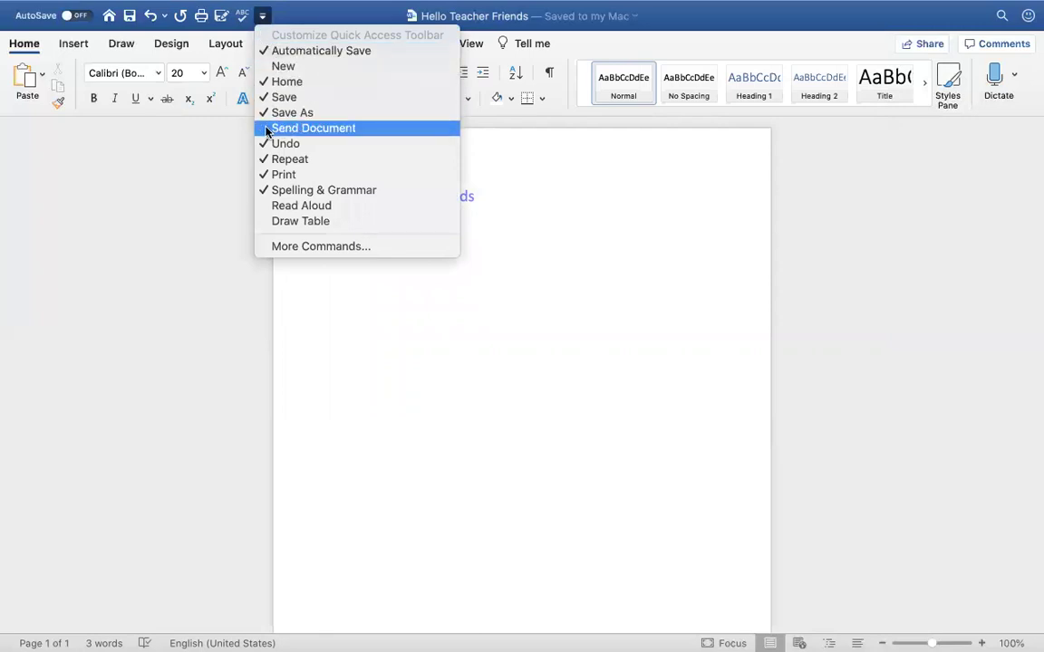
{"action": "left_click", "coordinate": [309, 128]}
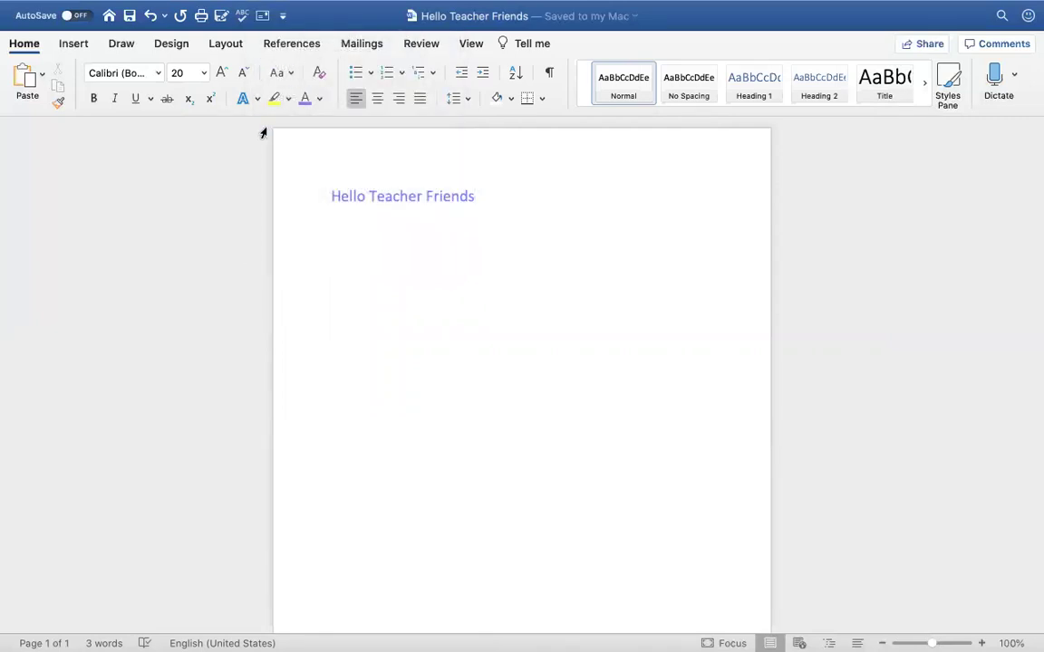
{"action": "left_click", "coordinate": [263, 17]}
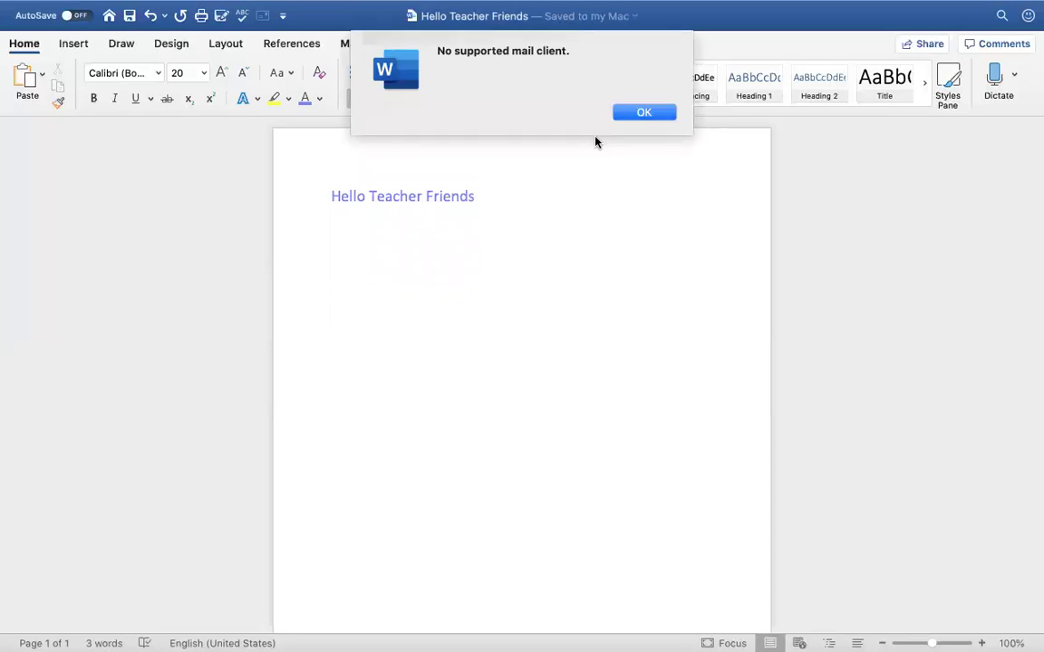
{"action": "left_click", "coordinate": [642, 114]}
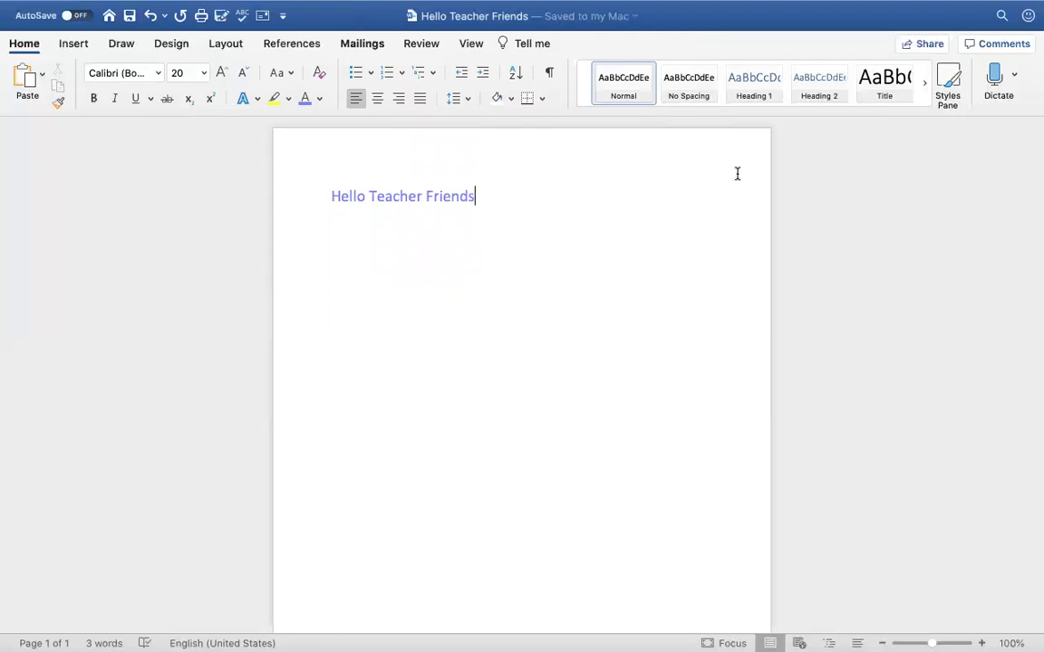
{"action": "left_click", "coordinate": [924, 45]}
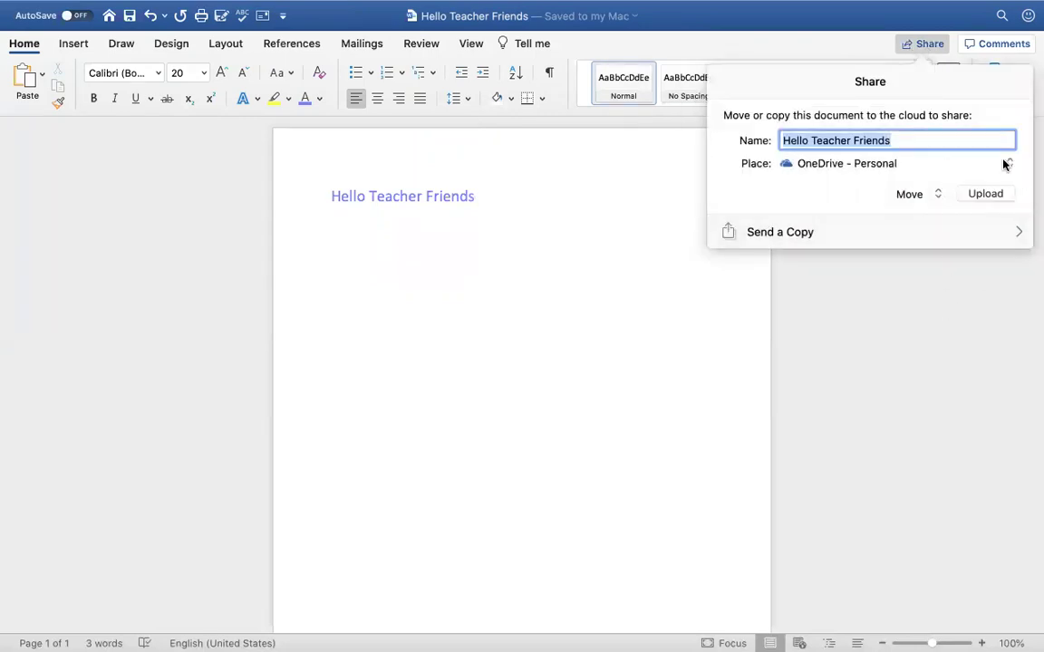
Open the Send a Copy option, then close the sharing panel to return to the page
{"action": "left_click", "coordinate": [1016, 235]}
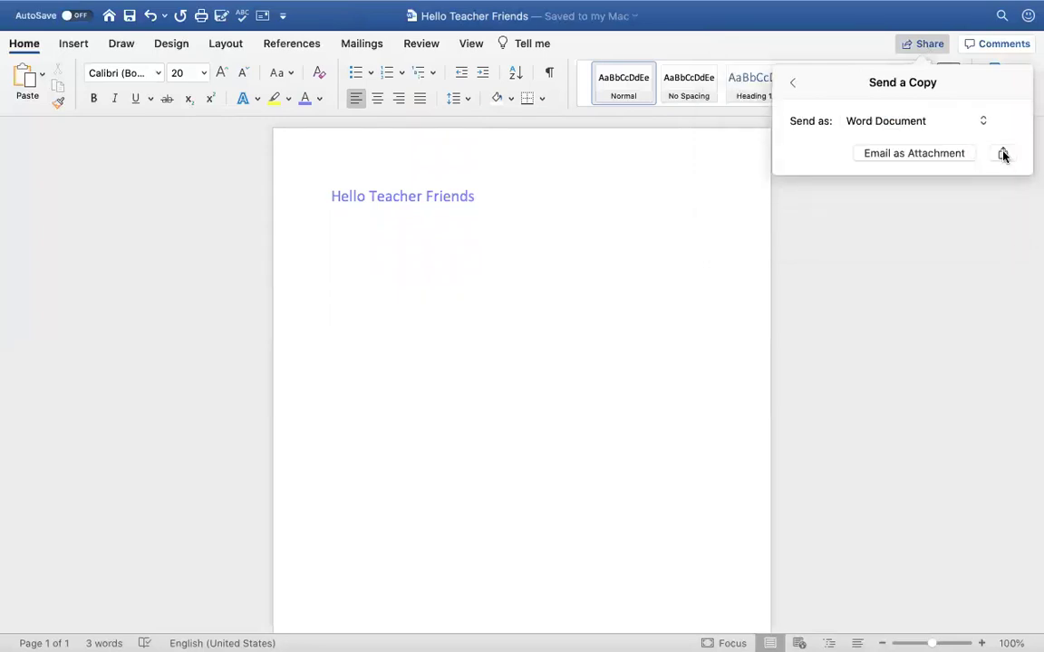
{"action": "left_click", "coordinate": [963, 238]}
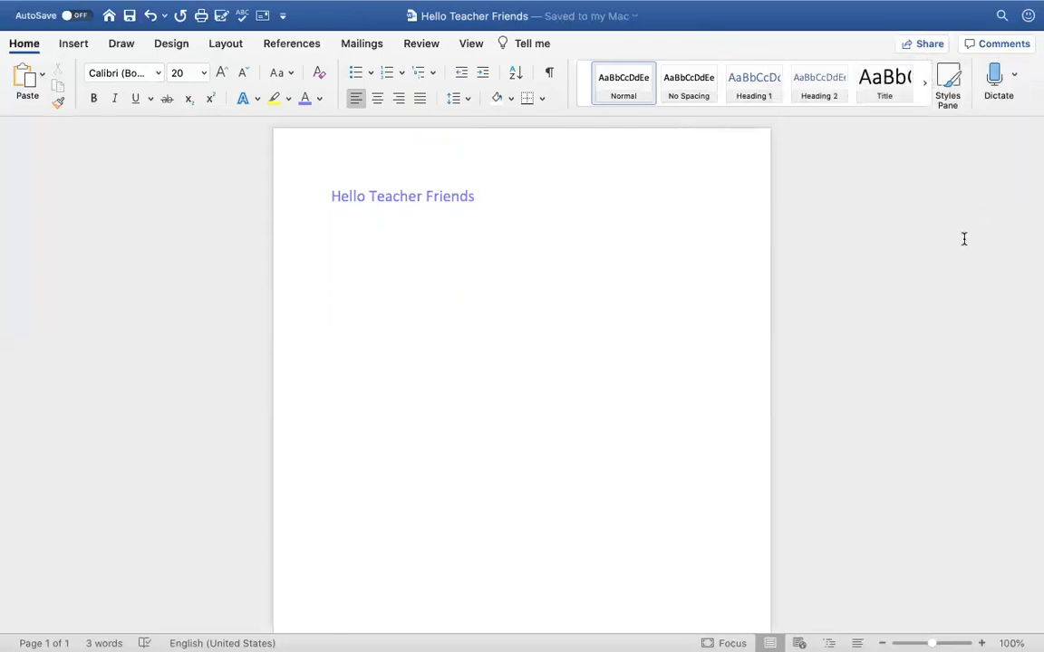
From the start gallery, explore sharing and Send a Copy for Hello Teacher Friends without sending
{"action": "left_click", "coordinate": [109, 16]}
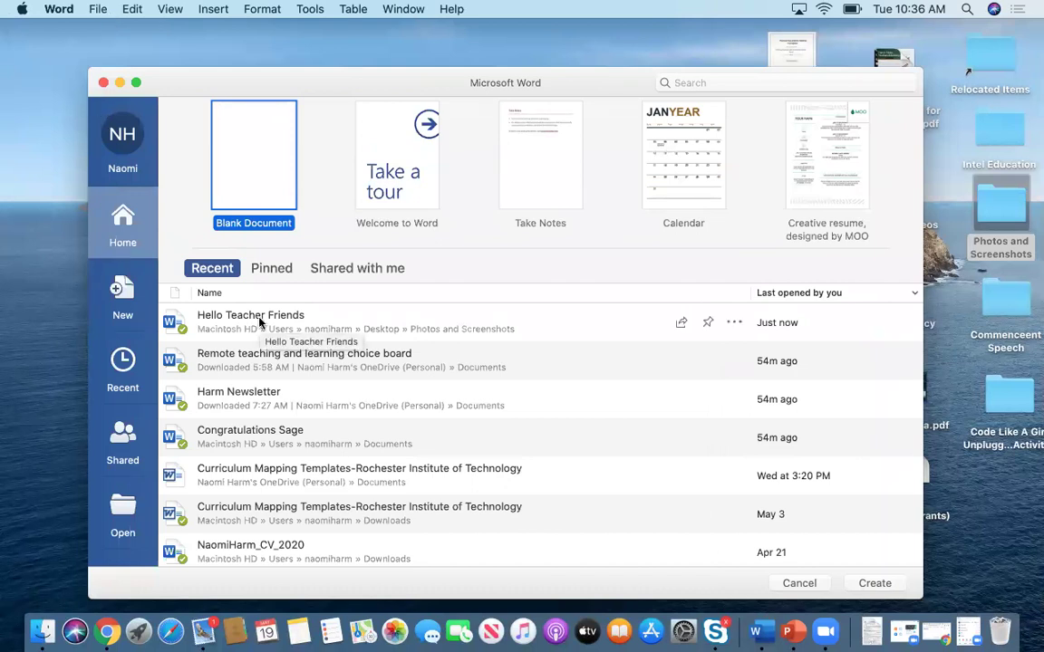
{"action": "left_click", "coordinate": [681, 323]}
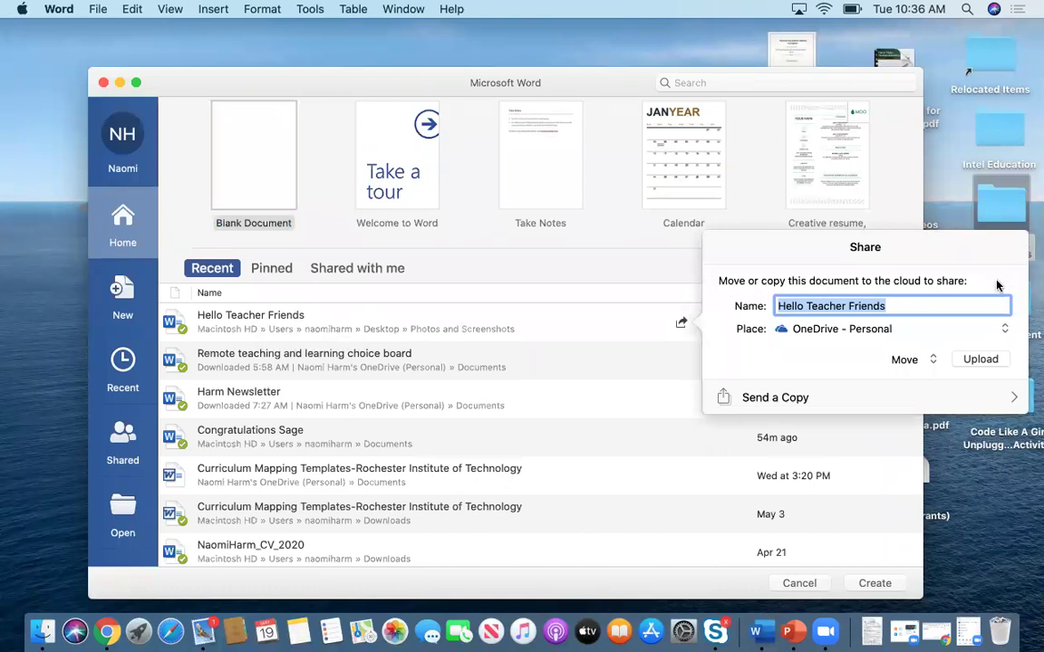
{"action": "left_click", "coordinate": [809, 331]}
{"action": "left_click", "coordinate": [896, 402]}
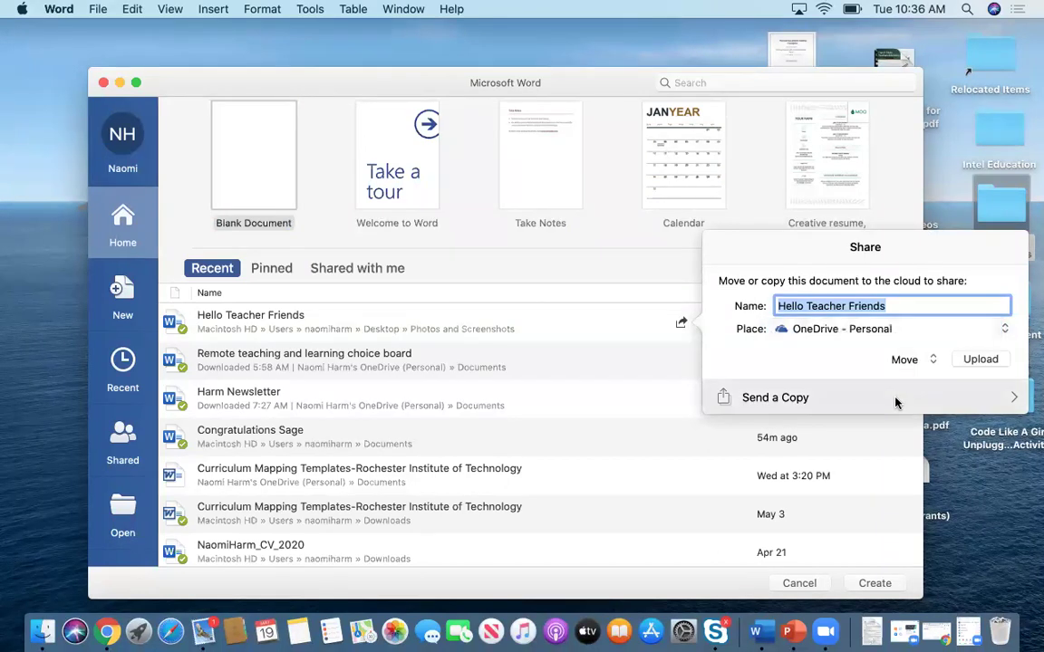
{"action": "left_click", "coordinate": [815, 400]}
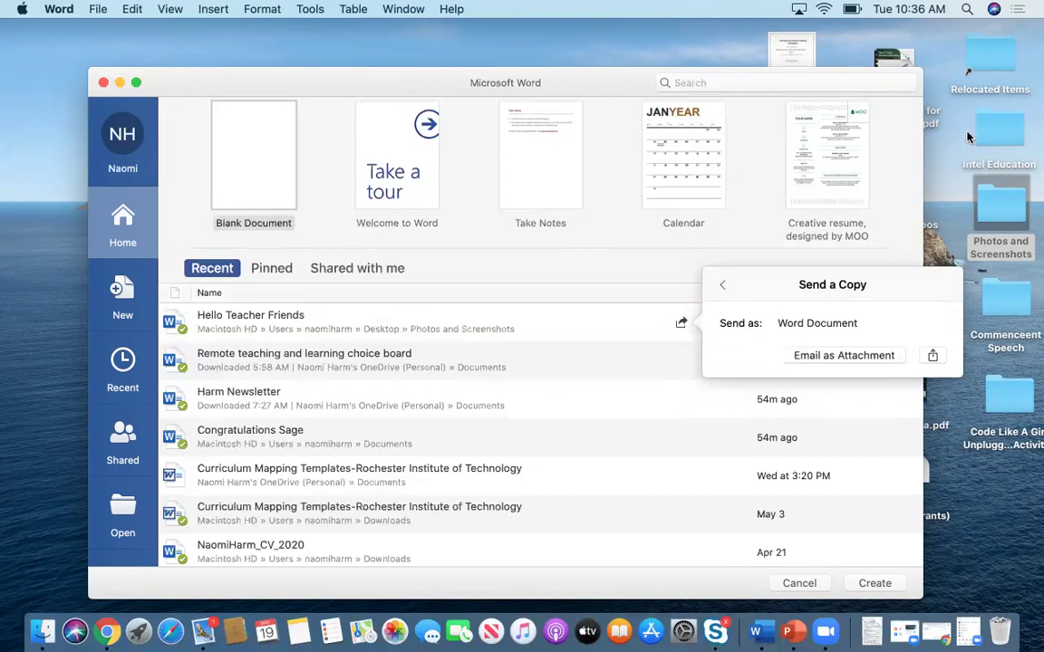
{"action": "left_click", "coordinate": [935, 355]}
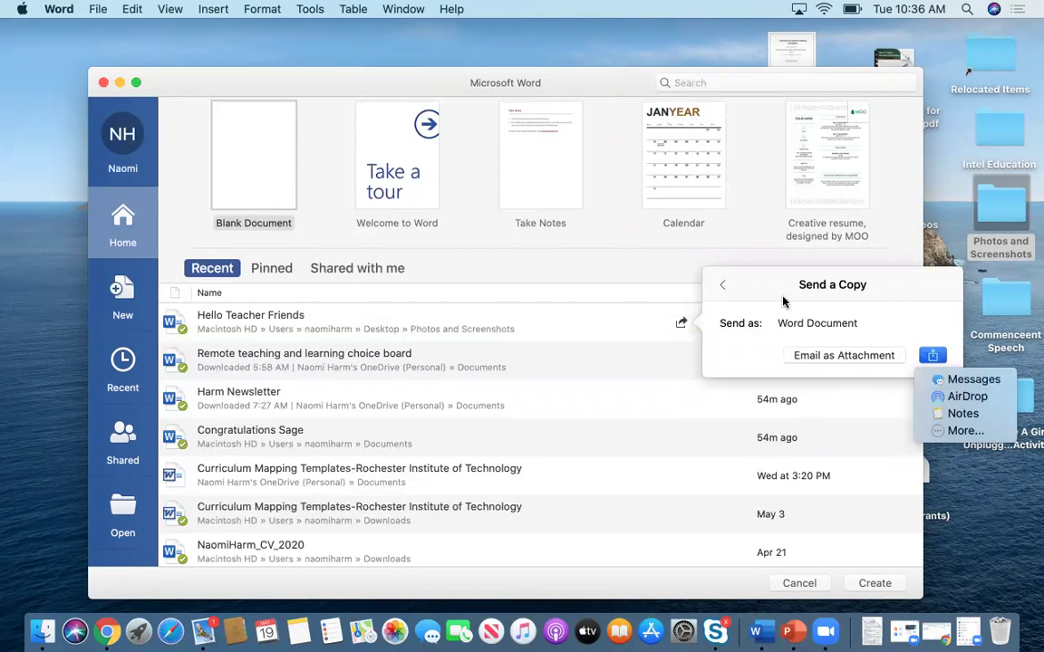
{"action": "key", "text": "Escape"}
{"action": "key", "text": "Escape"}
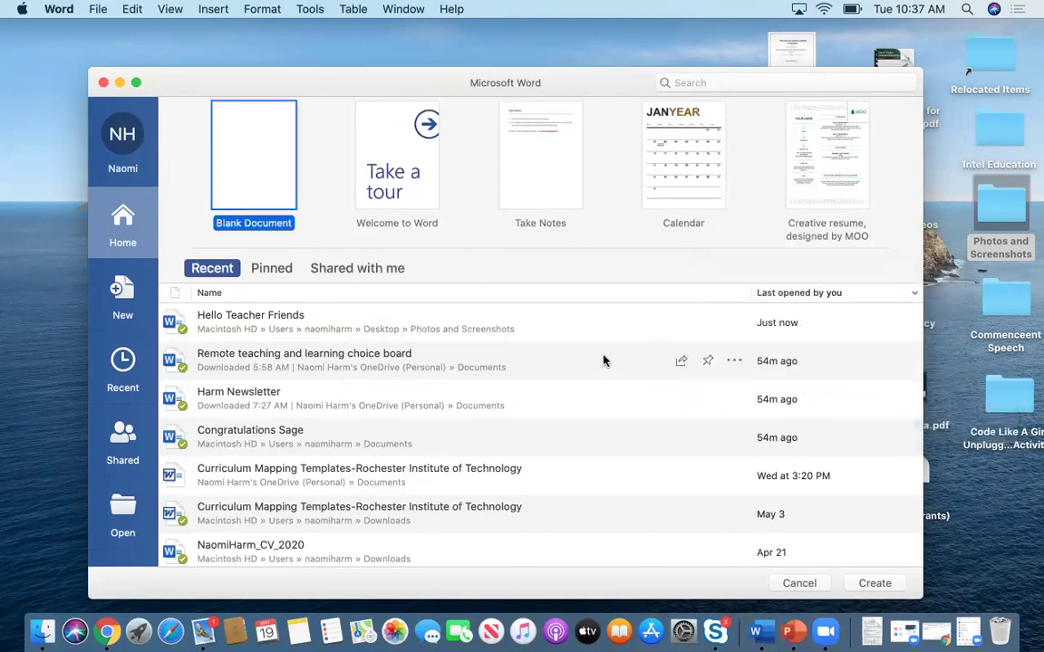
Show the Remote teaching and learning choice board's sharing options, listing the owner and one editor
{"action": "left_click", "coordinate": [681, 363]}
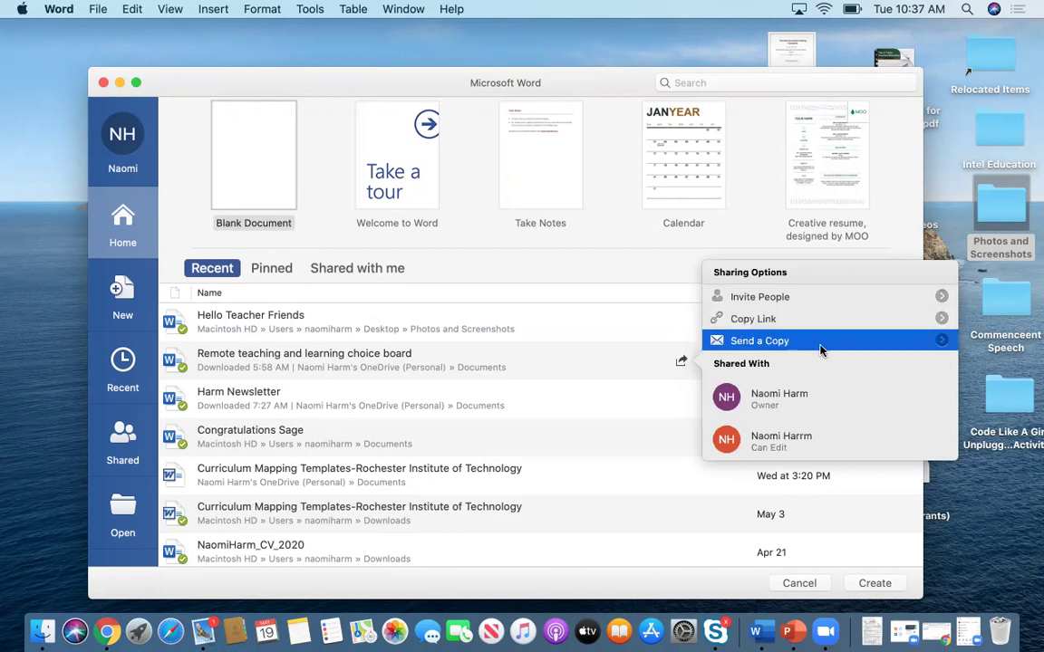
{"action": "left_click", "coordinate": [762, 231]}
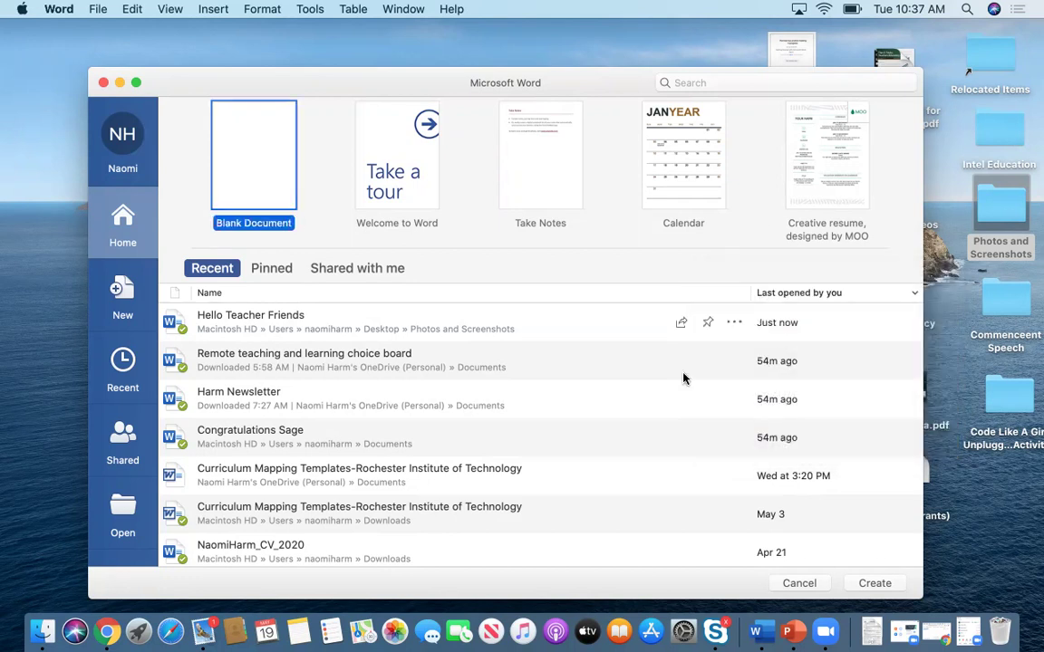
{"action": "left_click", "coordinate": [681, 325]}
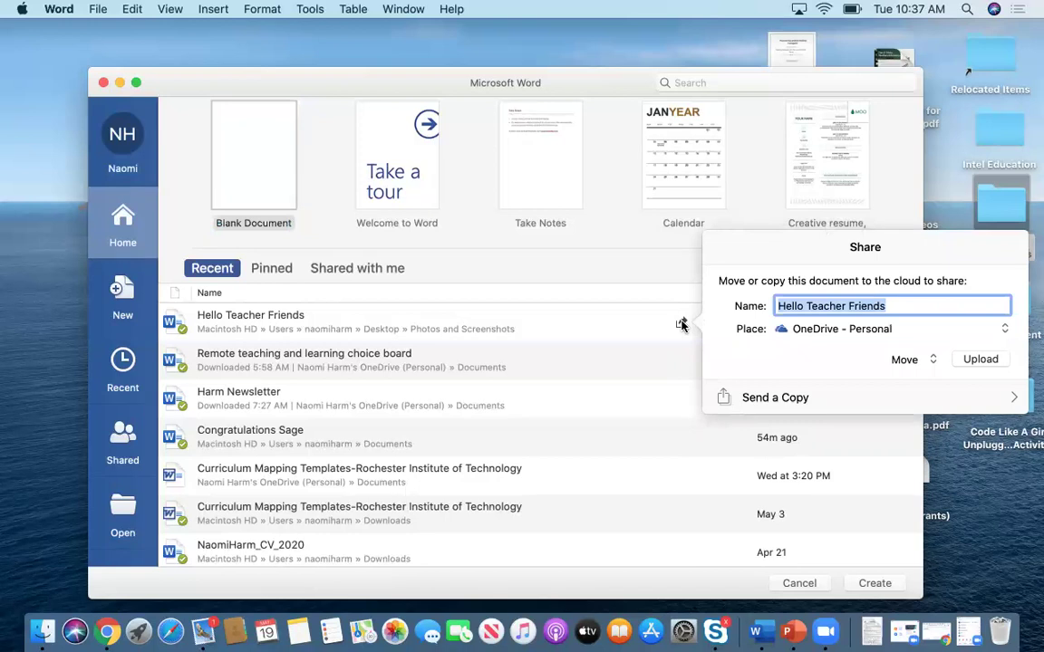
{"action": "left_click", "coordinate": [771, 396]}
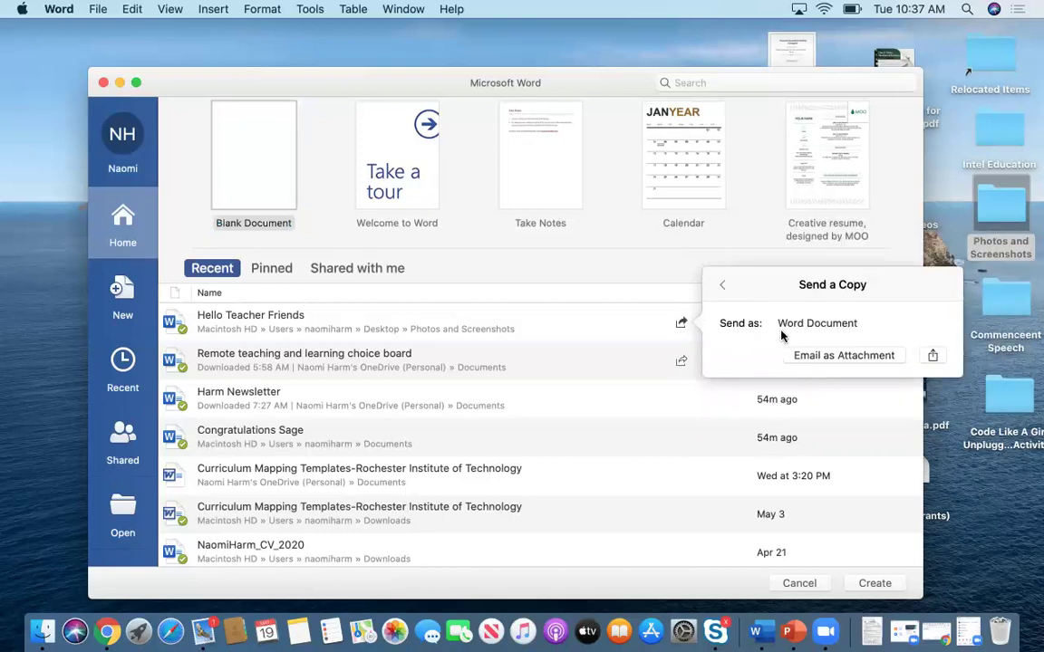
{"action": "left_click", "coordinate": [680, 359]}
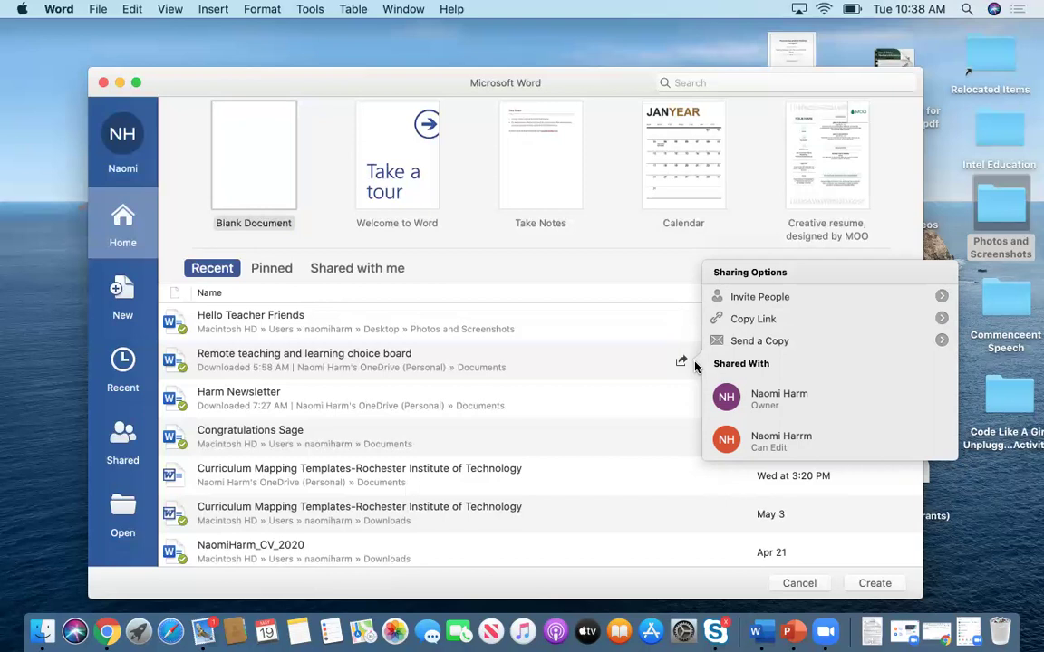
Close the collaborator's permission choices without stopping sharing, then select Hello Teacher Friends in Recent
{"action": "left_click", "coordinate": [768, 451]}
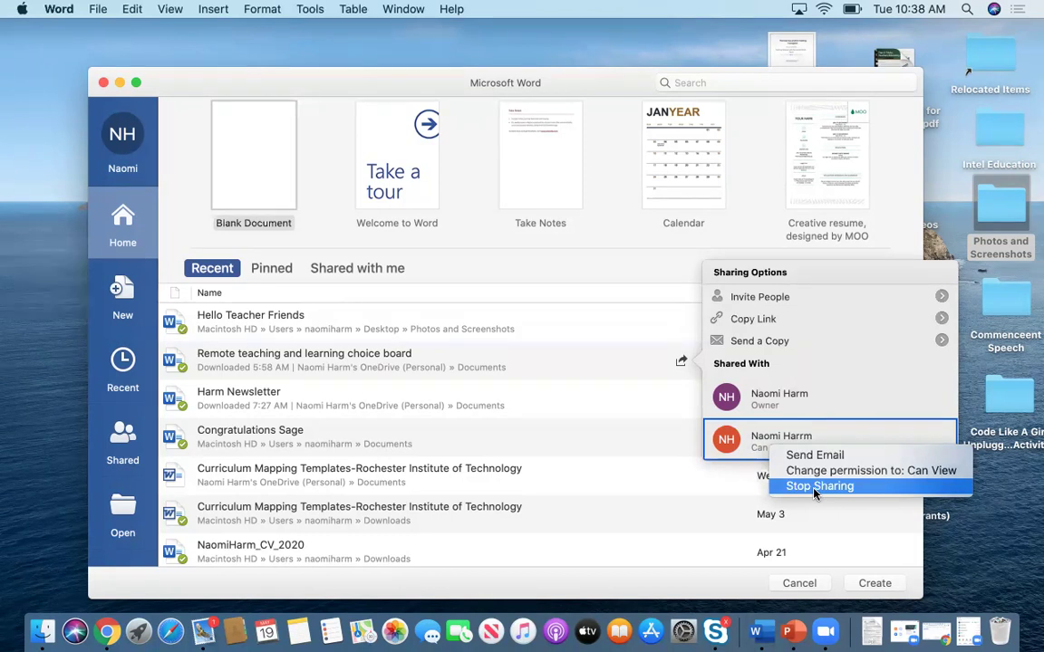
{"action": "left_click", "coordinate": [628, 261]}
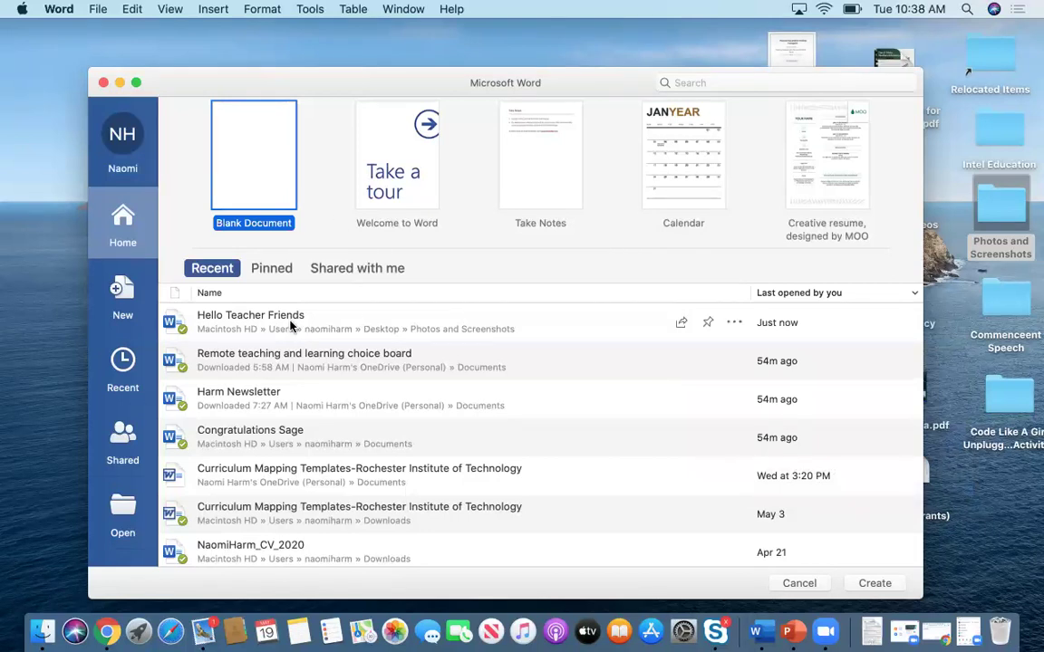
{"action": "left_click", "coordinate": [292, 326]}
Reopen the saved Hello Teacher Friends document from the Recent list
{"action": "double_click", "coordinate": [292, 327]}
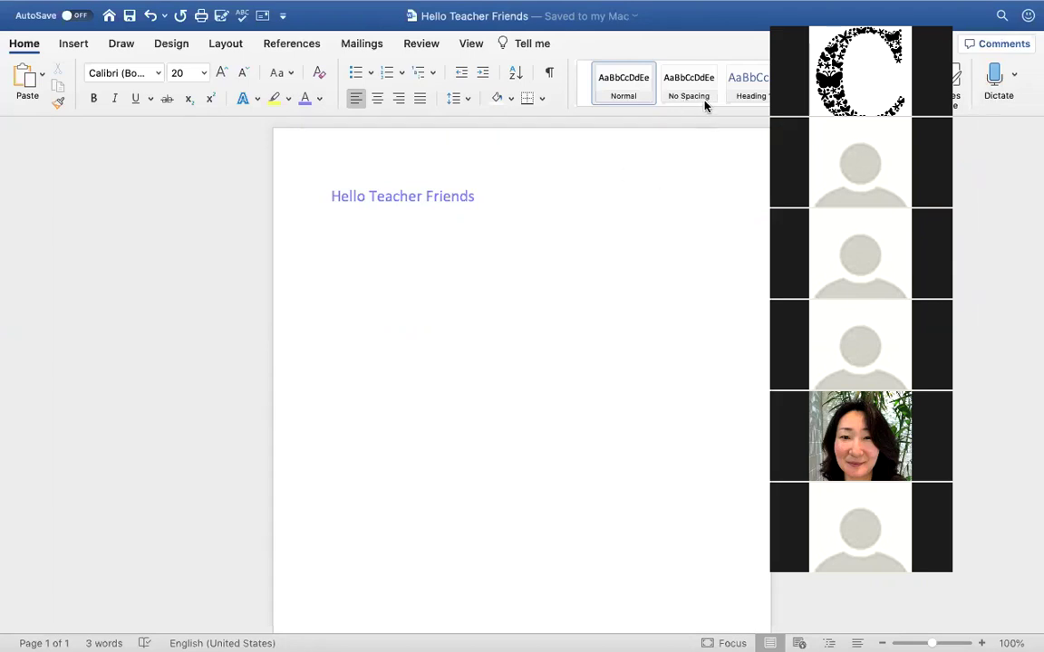
{"action": "mouse_move", "coordinate": [736, 5]}
Insert an empty 3x3 table below the purple heading, with blank lines between them
{"action": "left_click", "coordinate": [73, 43]}
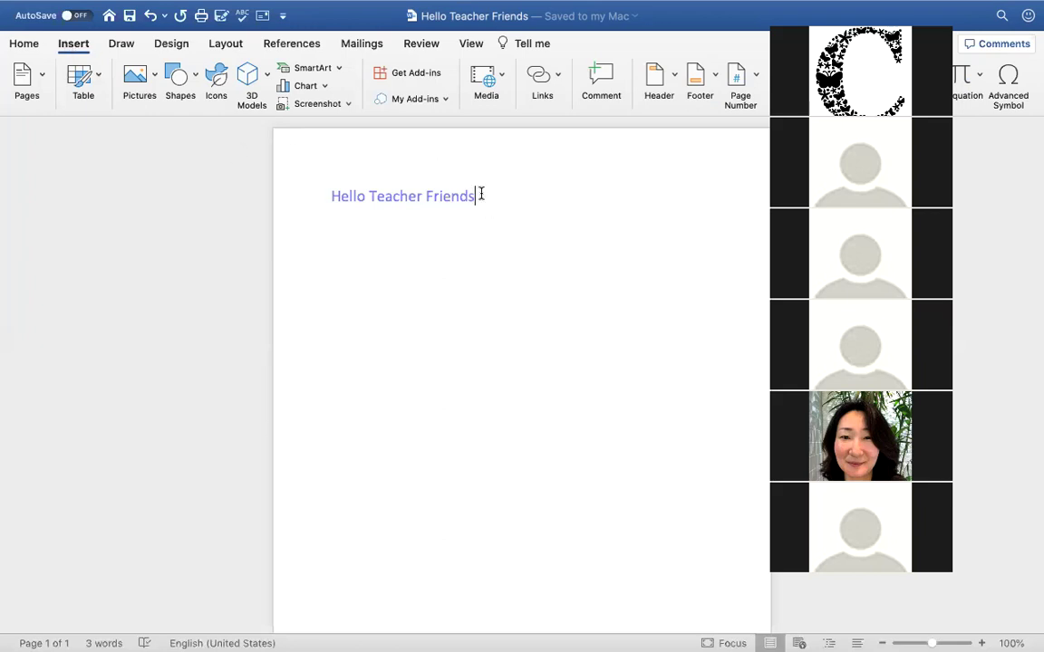
{"action": "key", "text": "Return"}
{"action": "key", "text": "Return"}
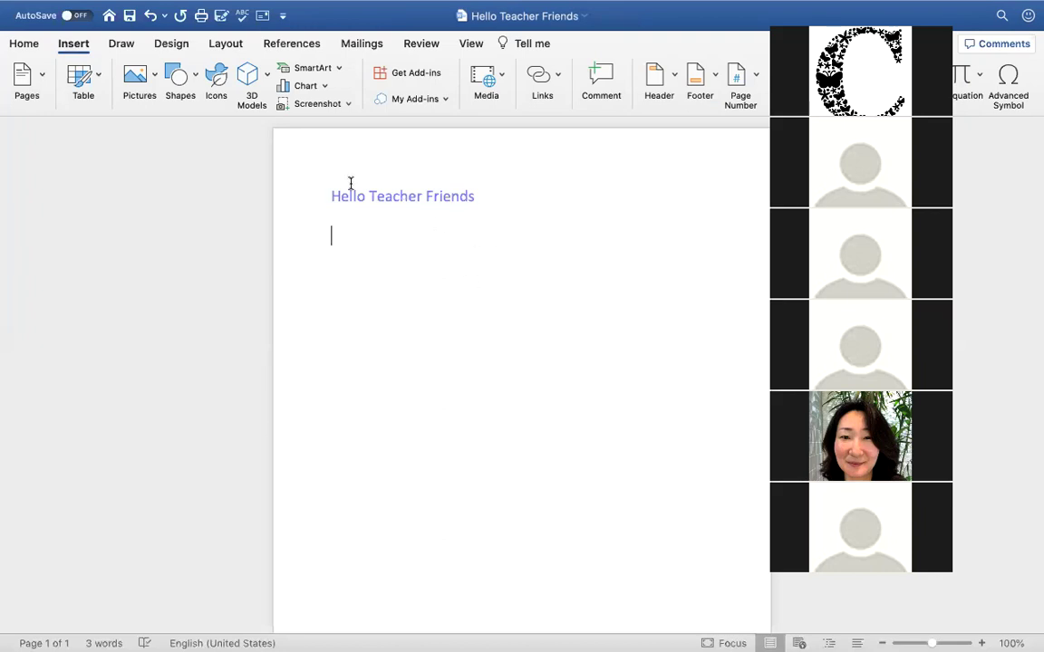
{"action": "left_click", "coordinate": [83, 77]}
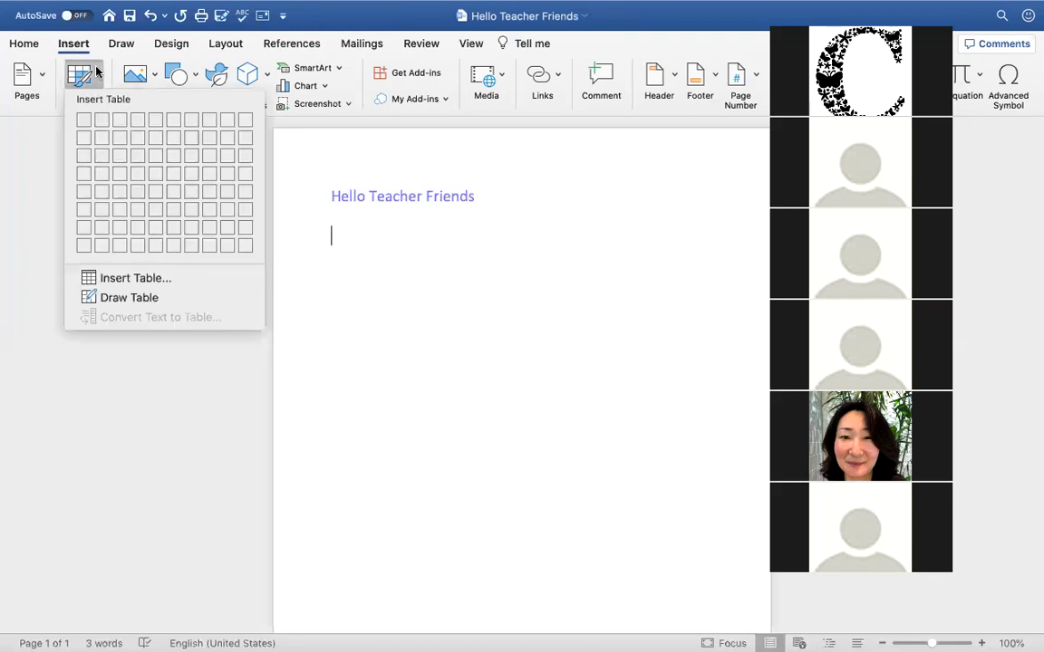
{"action": "left_click", "coordinate": [124, 156]}
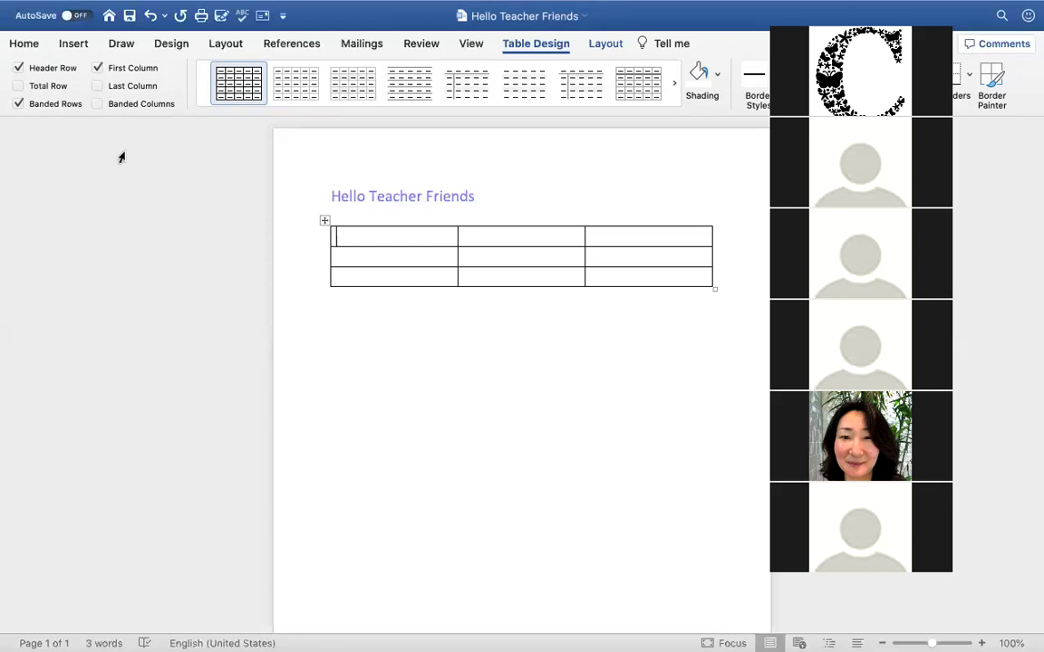
{"action": "left_click", "coordinate": [520, 203]}
{"action": "key", "text": "Return"}
{"action": "key", "text": "Return"}
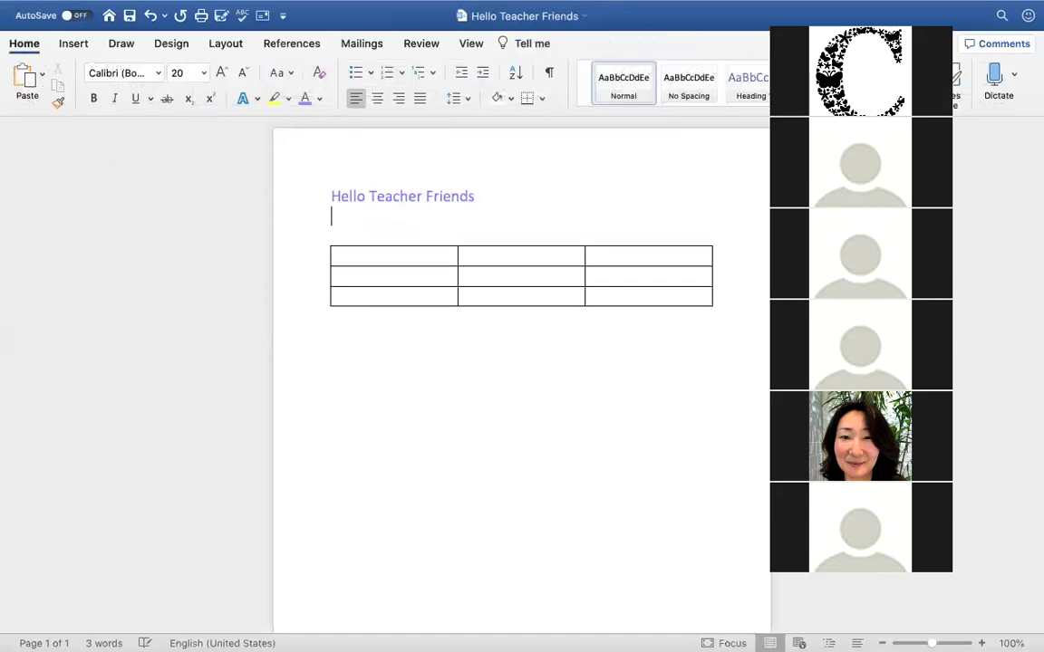
Open the Online Pictures search from the Insert tab's Pictures menu
{"action": "left_click", "coordinate": [77, 43]}
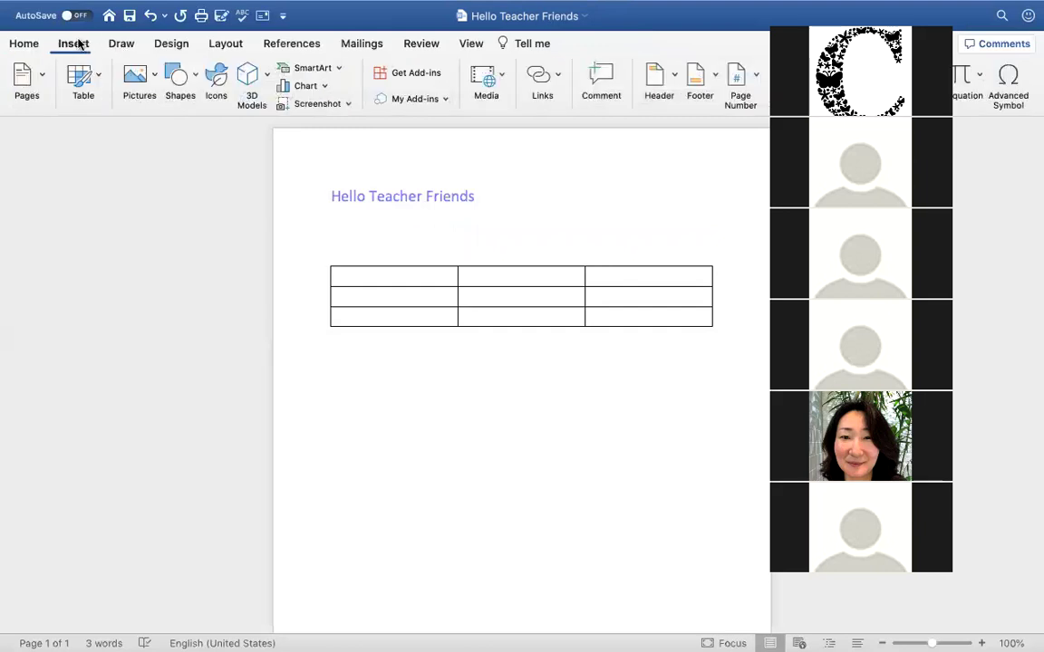
{"action": "left_click", "coordinate": [155, 80]}
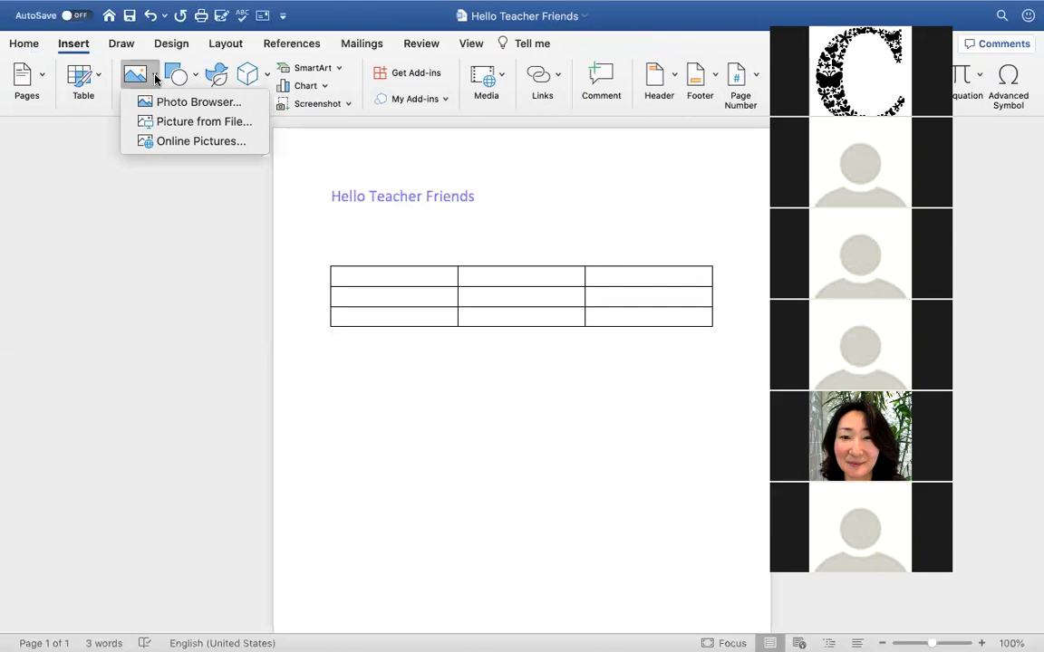
{"action": "left_click", "coordinate": [201, 142]}
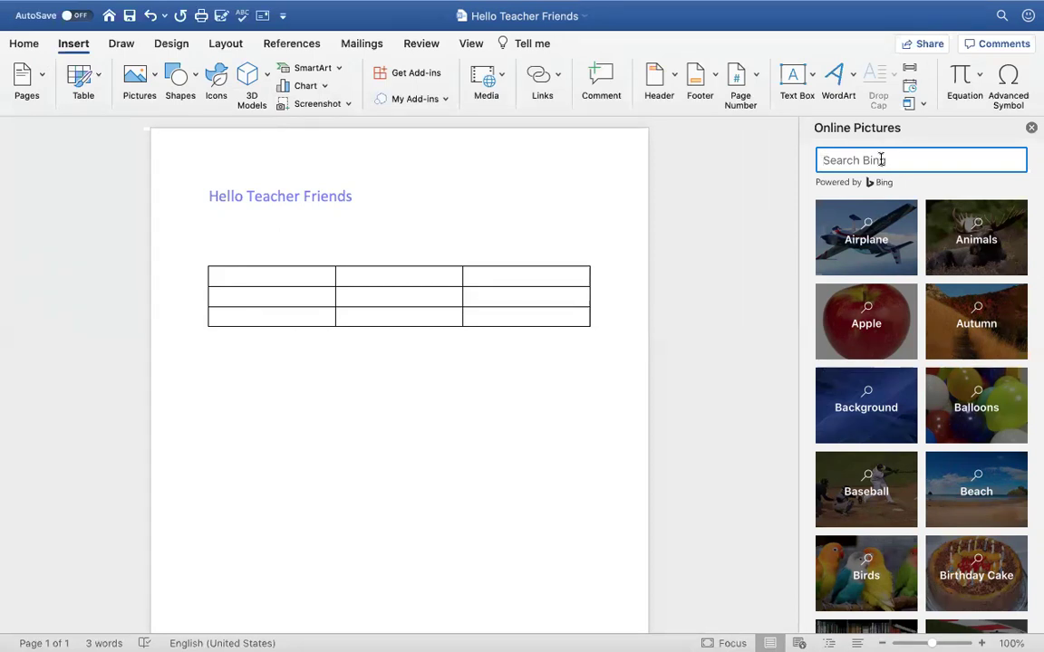
Search online pictures for 'cactus' with Creative Commons only and browse the results
{"action": "type", "text": "cactus"}
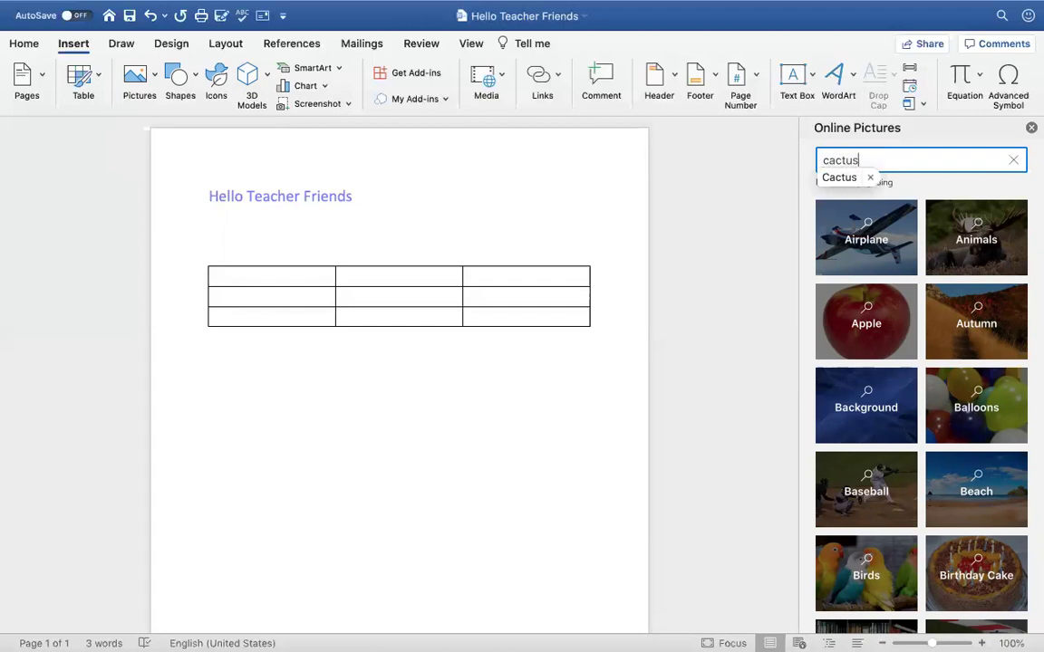
{"action": "key", "text": "Return"}
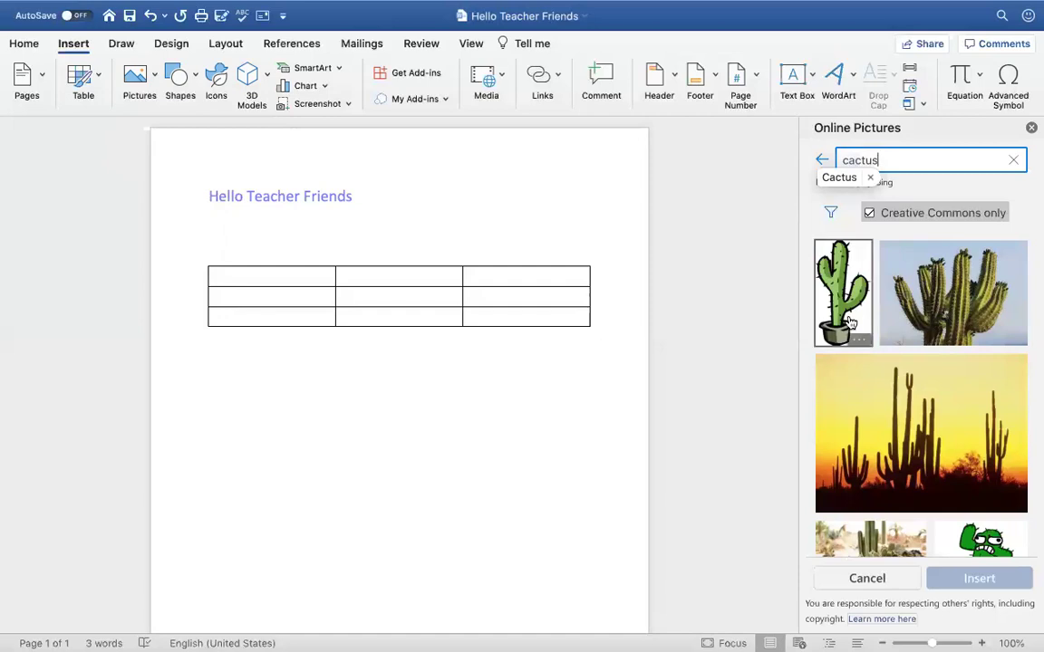
{"action": "scroll", "coordinate": [946, 318], "scroll_direction": "down", "scroll_amount": 3}
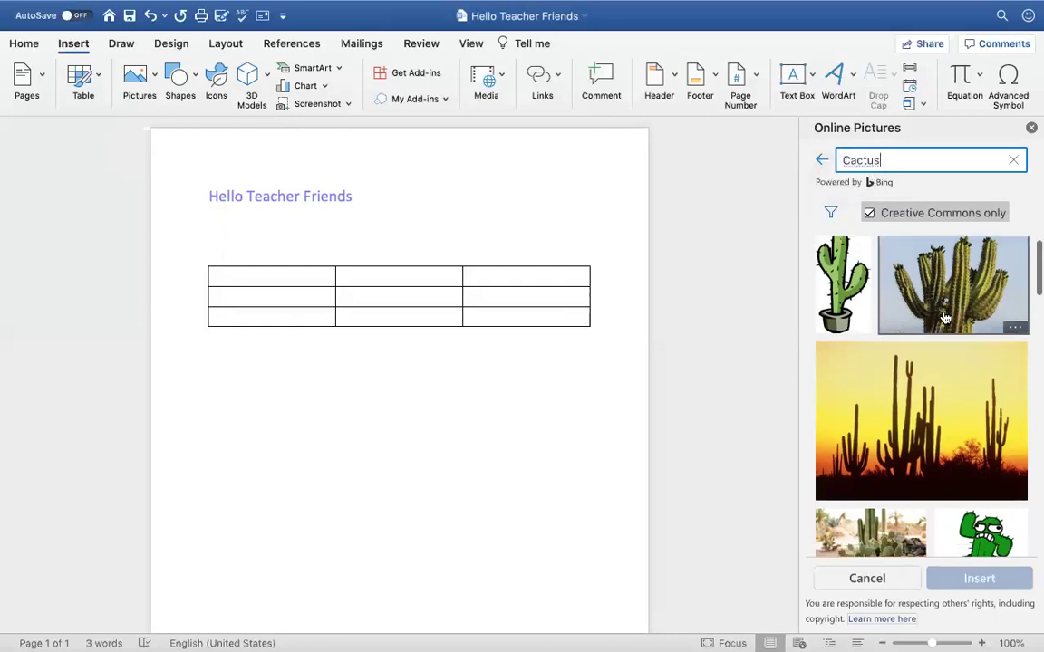
{"action": "scroll", "coordinate": [945, 319], "scroll_direction": "down", "scroll_amount": 2}
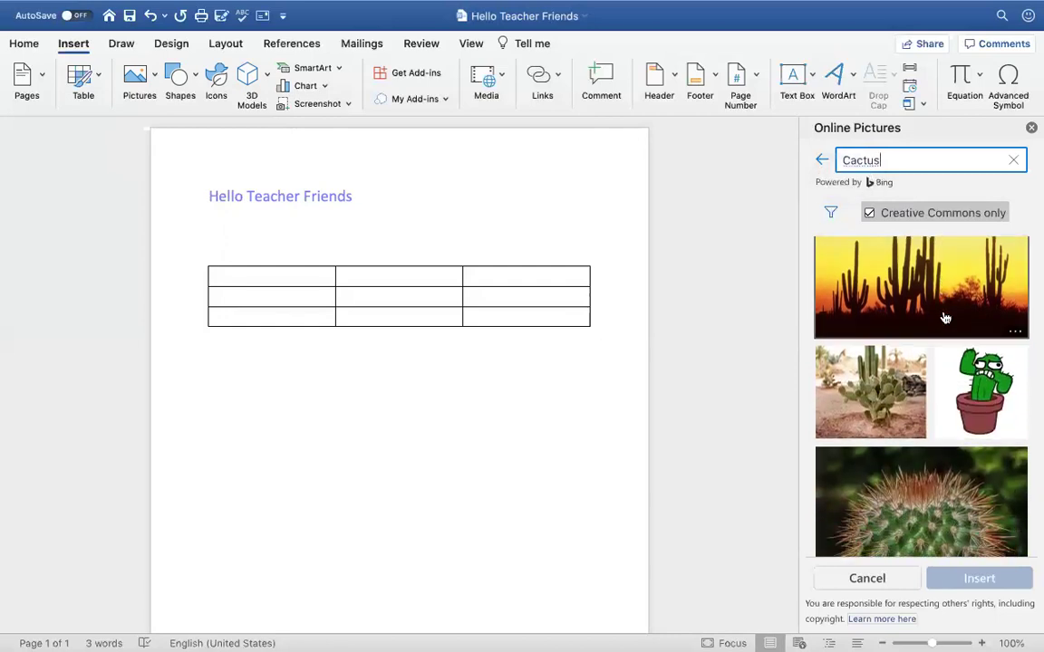
{"action": "scroll", "coordinate": [946, 318], "scroll_direction": "down", "scroll_amount": 2}
{"action": "scroll", "coordinate": [945, 319], "scroll_direction": "down", "scroll_amount": 3}
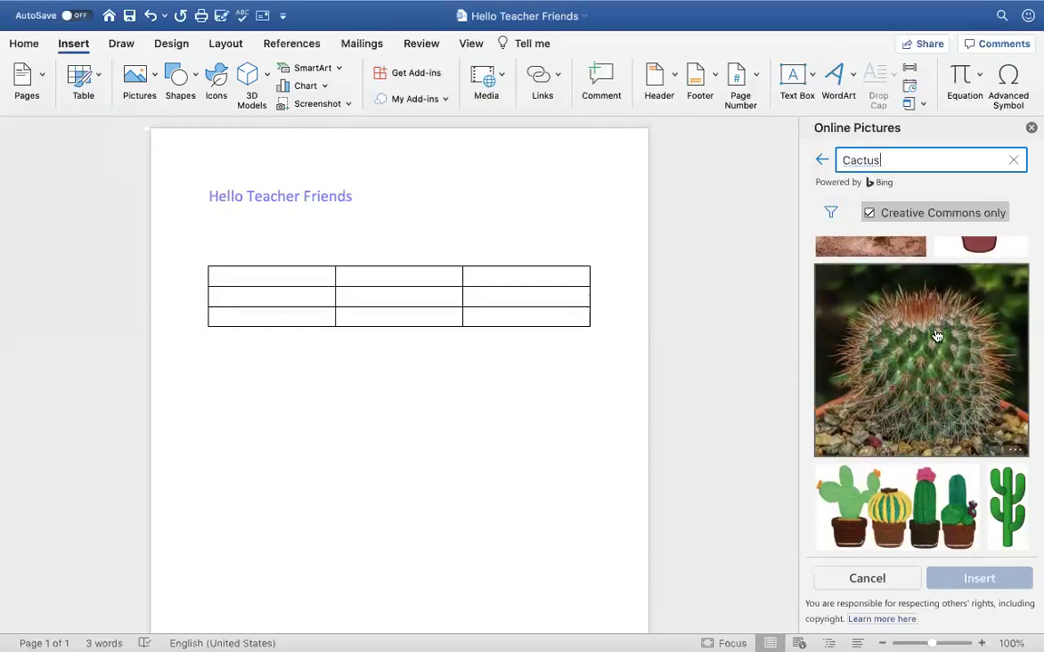
{"action": "scroll", "coordinate": [942, 344], "scroll_direction": "down", "scroll_amount": 1}
{"action": "scroll", "coordinate": [950, 356], "scroll_direction": "down", "scroll_amount": 4}
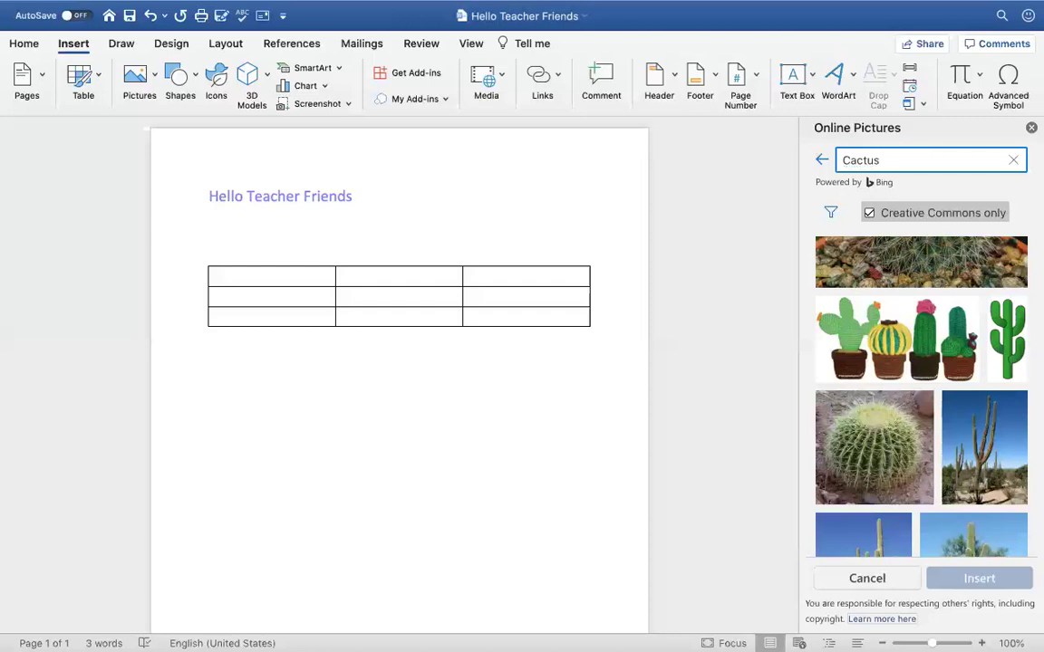
Search 'transparency' and insert the cactus-on-gravel photo into the document
{"action": "type", "text": "transparency"}
{"action": "key", "text": "Return"}
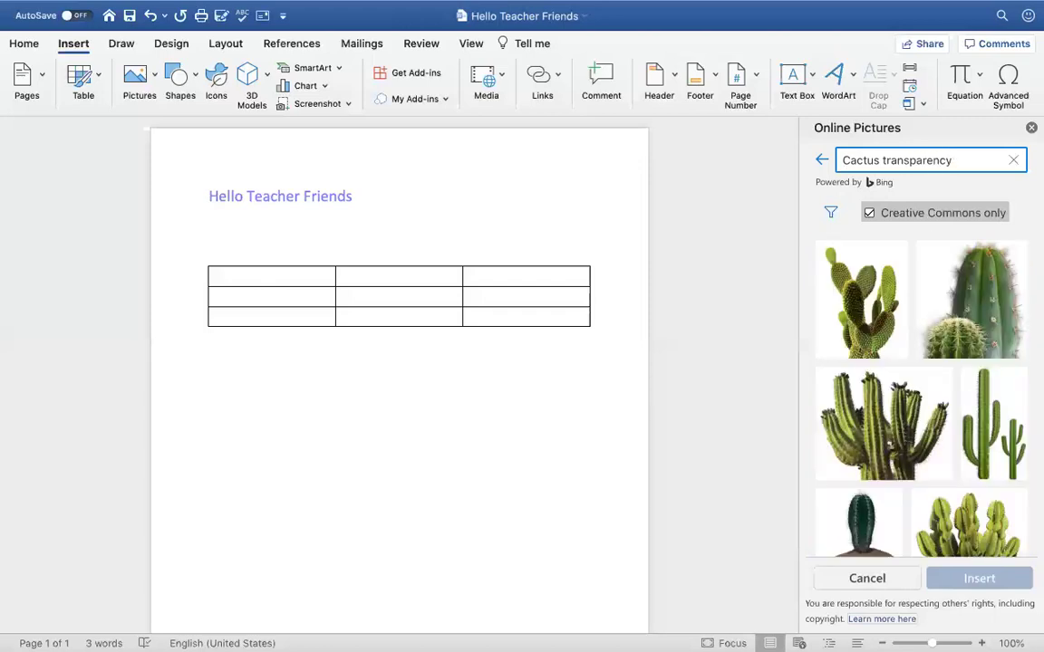
{"action": "scroll", "coordinate": [943, 367], "scroll_direction": "down", "scroll_amount": 1}
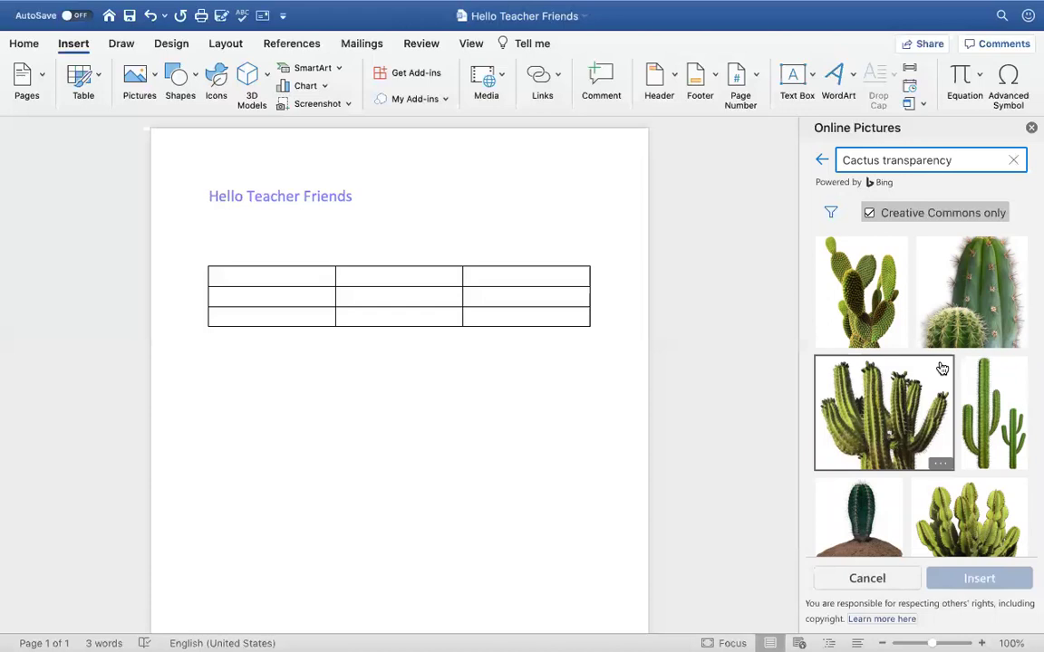
{"action": "scroll", "coordinate": [942, 367], "scroll_direction": "down", "scroll_amount": 6}
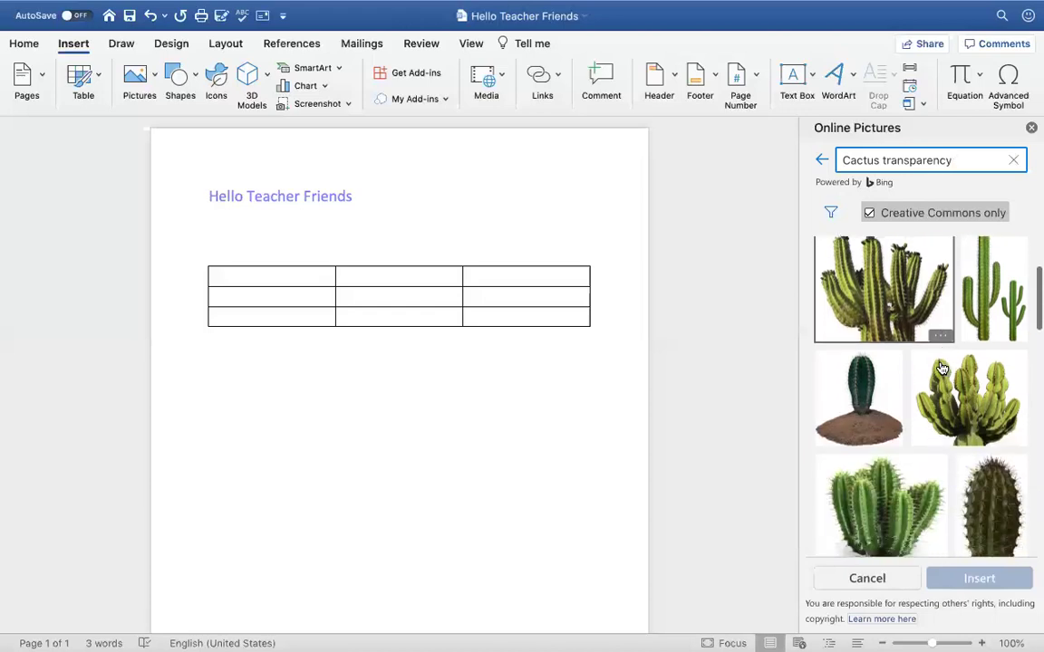
{"action": "scroll", "coordinate": [943, 367], "scroll_direction": "up", "scroll_amount": 1}
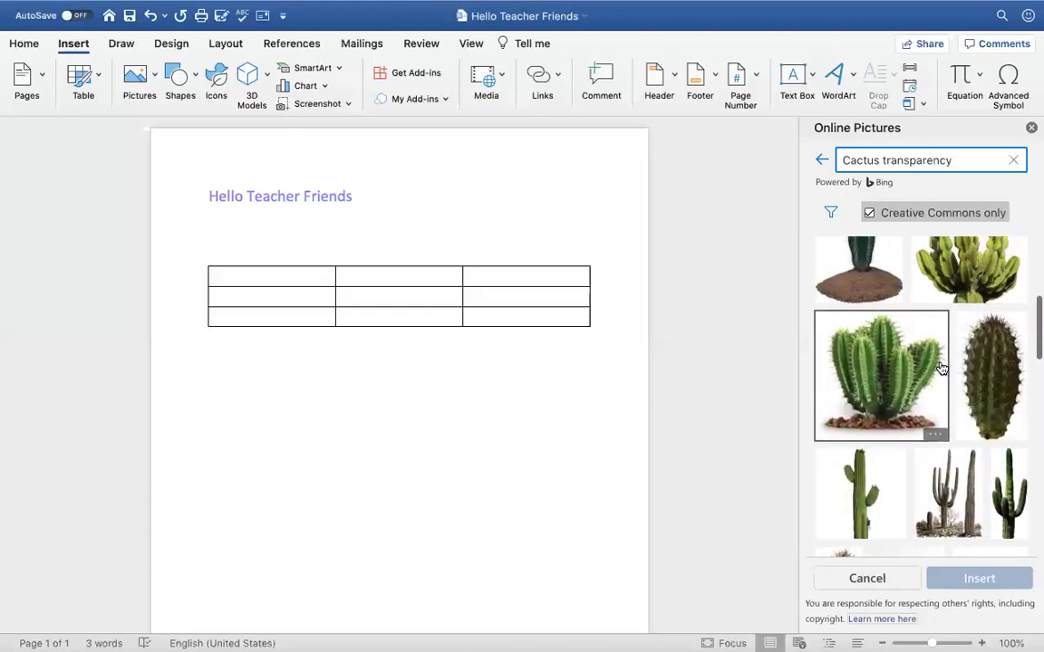
{"action": "left_click", "coordinate": [906, 371]}
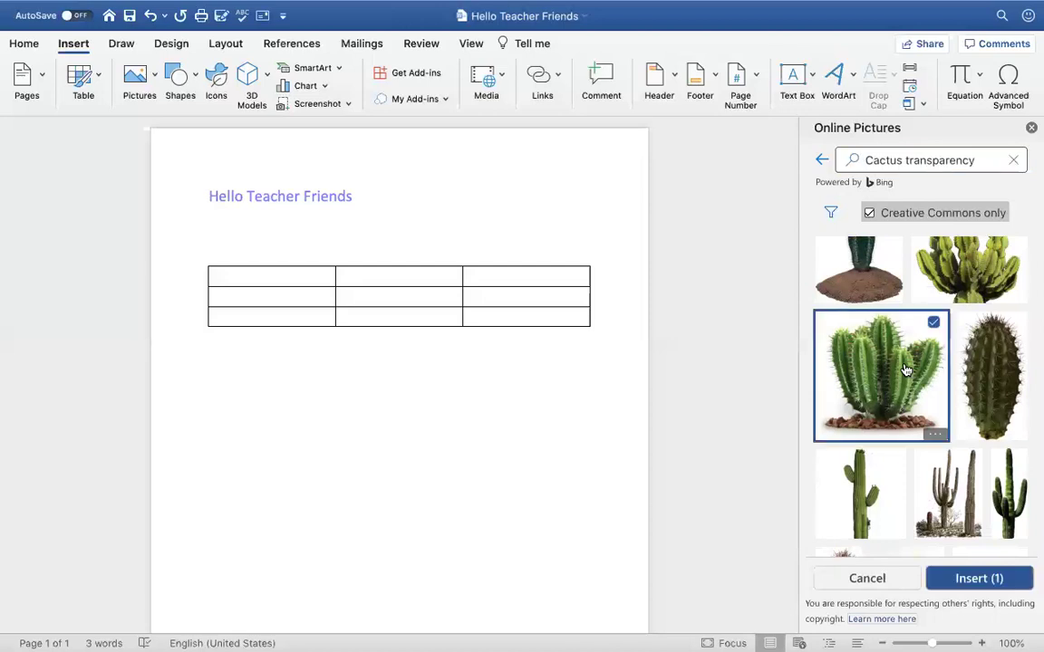
{"action": "left_click", "coordinate": [967, 582]}
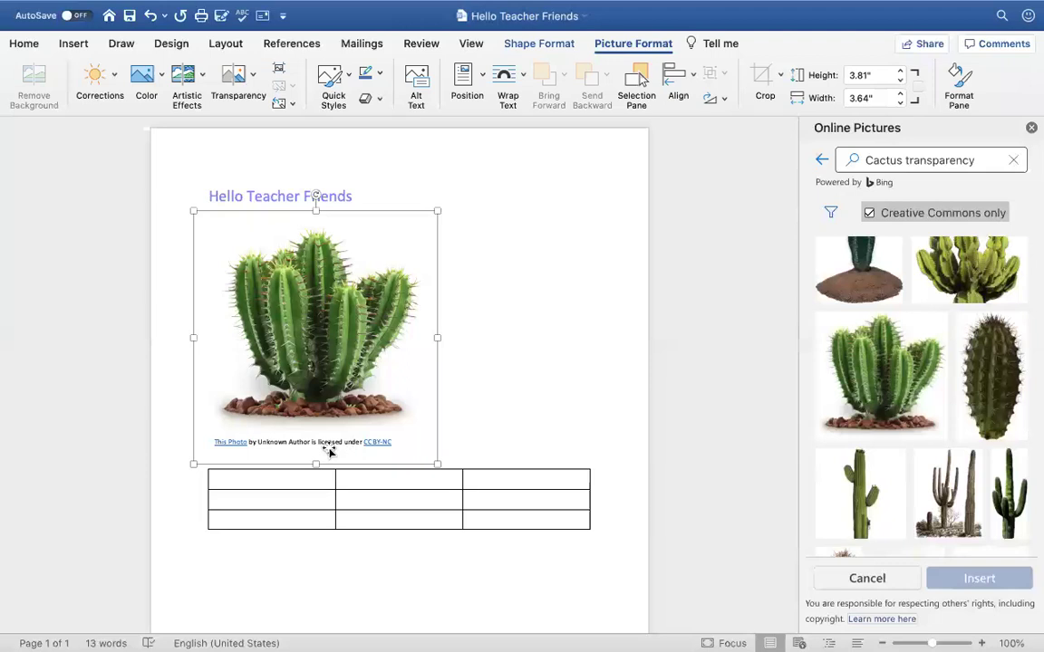
Delete the cactus photo's credit caption text, then reselect the picture
{"action": "left_click", "coordinate": [487, 388]}
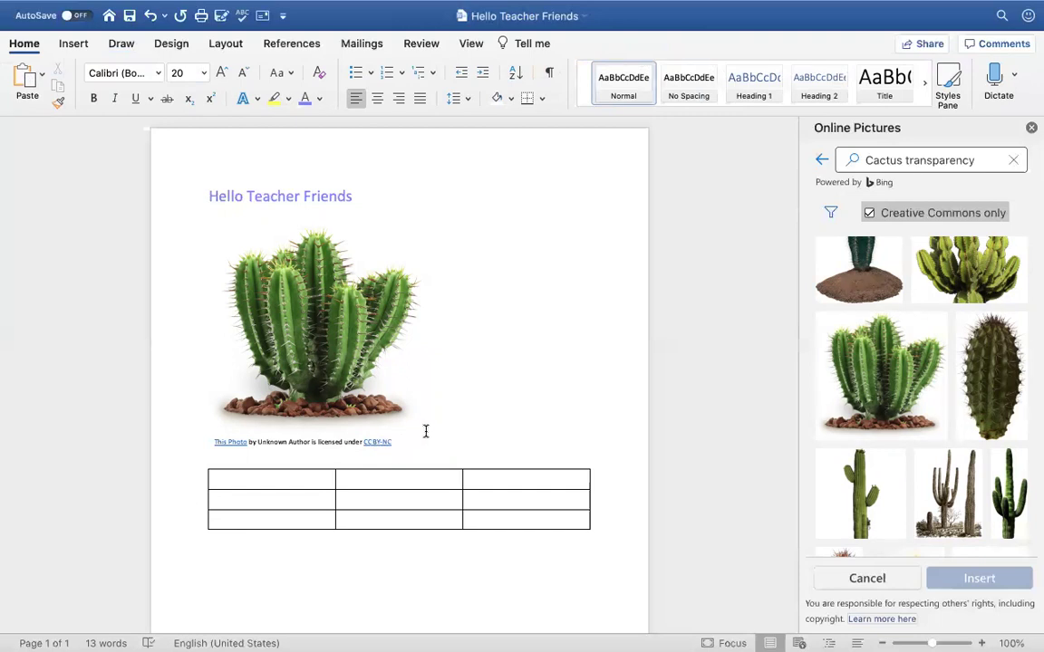
{"action": "left_click", "coordinate": [362, 441]}
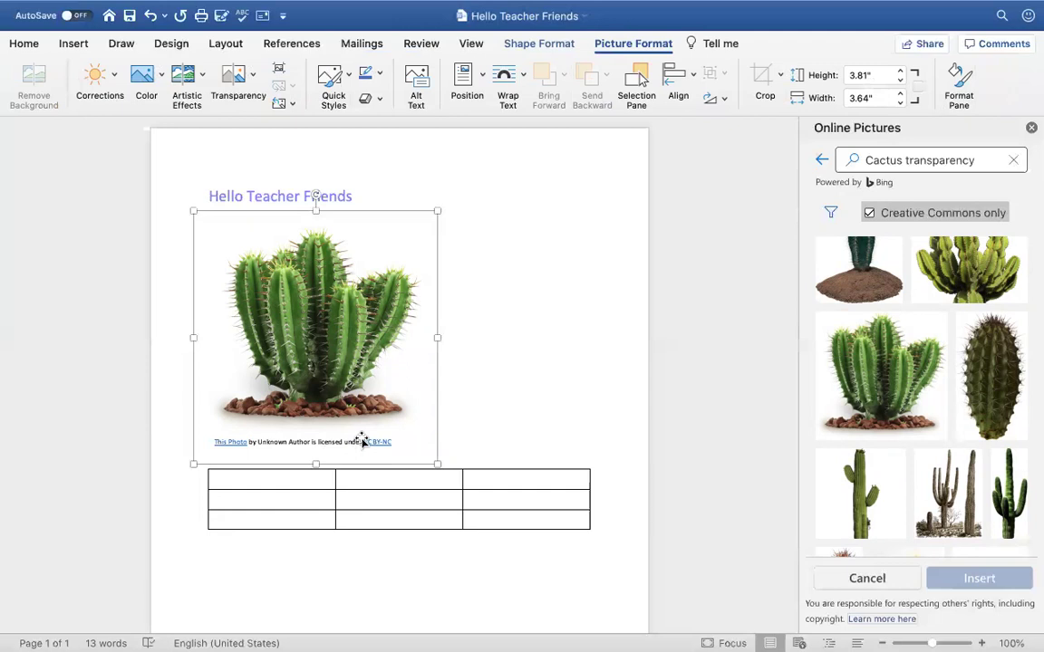
{"action": "left_click", "coordinate": [362, 442]}
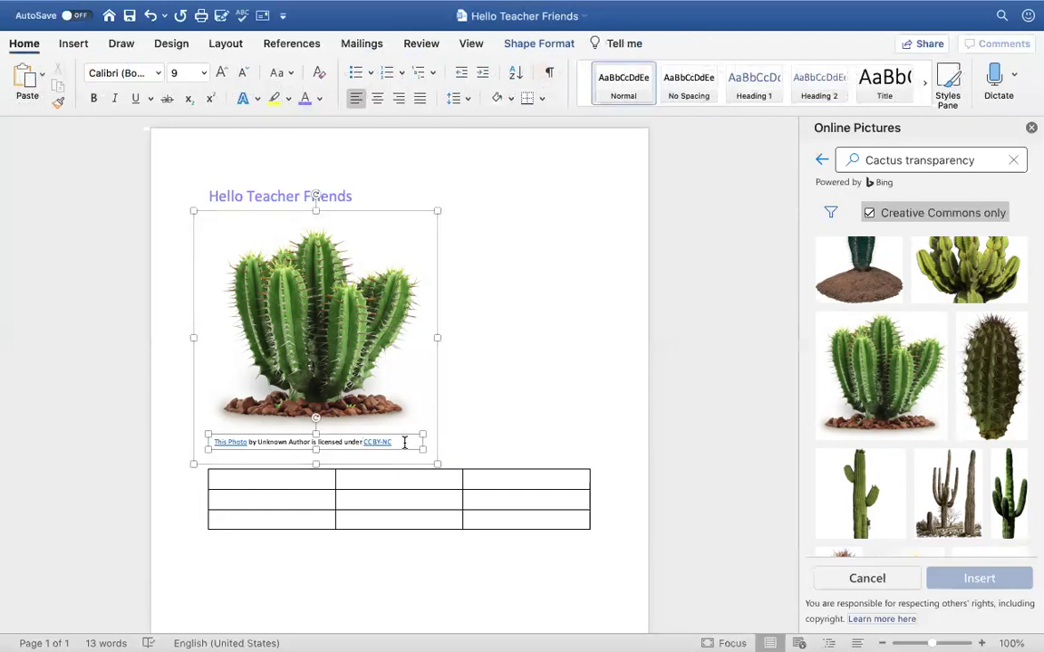
{"action": "left_click_drag", "start_coordinate": [247, 442], "coordinate": [218, 433]}
{"action": "triple_click", "coordinate": [218, 433]}
{"action": "key", "text": "BackSpace"}
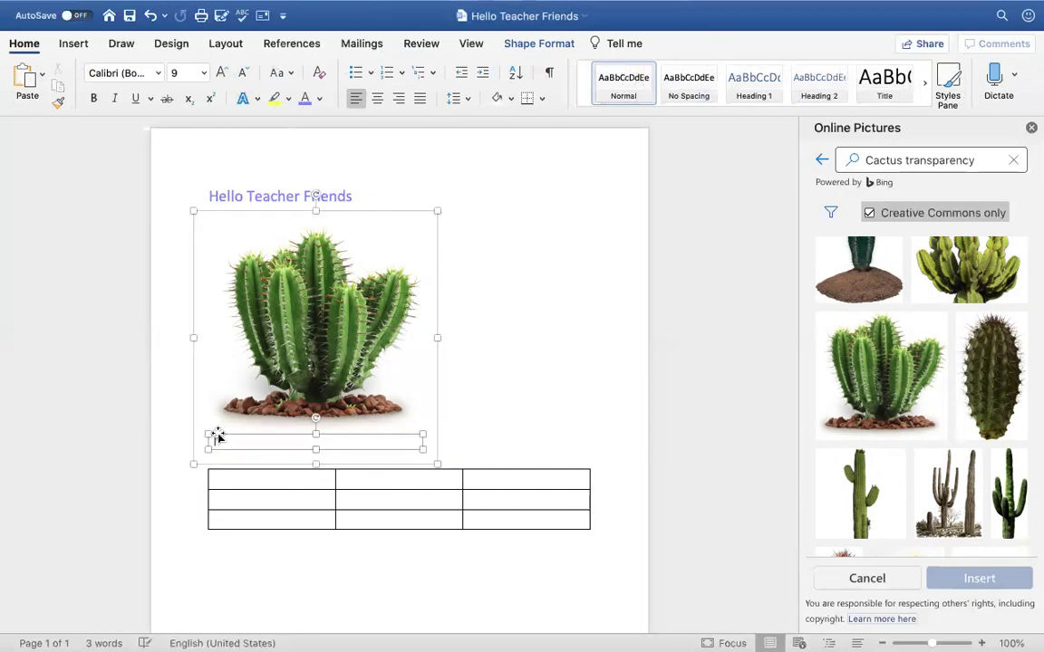
{"action": "left_click", "coordinate": [538, 356]}
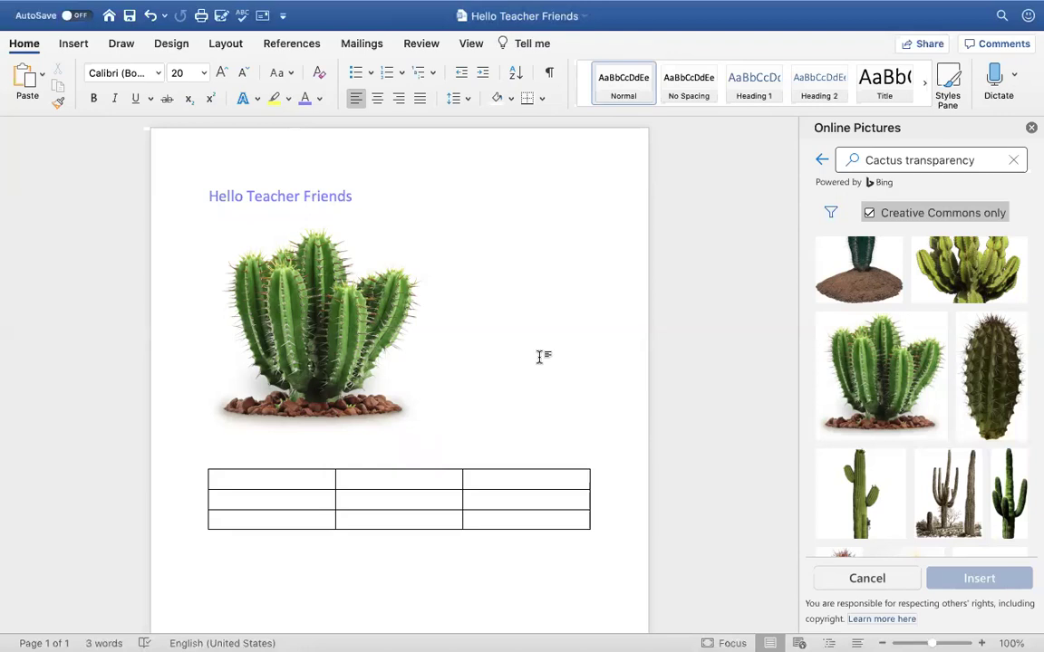
{"action": "left_click", "coordinate": [352, 443]}
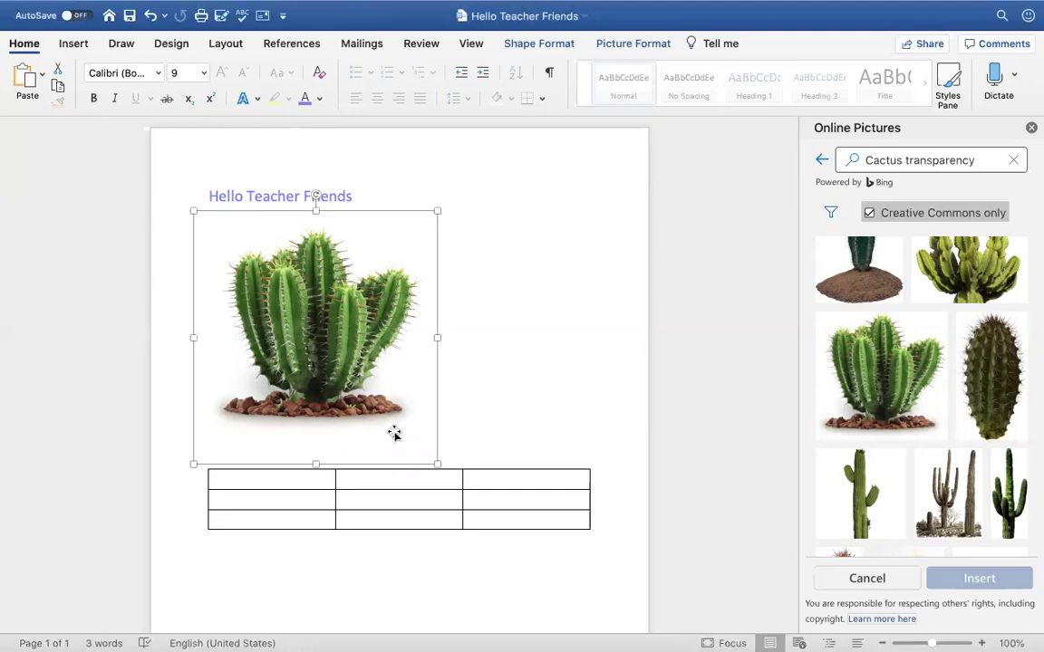
Set the cactus picture's wrapping to In Front of Text and drag it below the table
{"action": "right_click", "coordinate": [360, 310]}
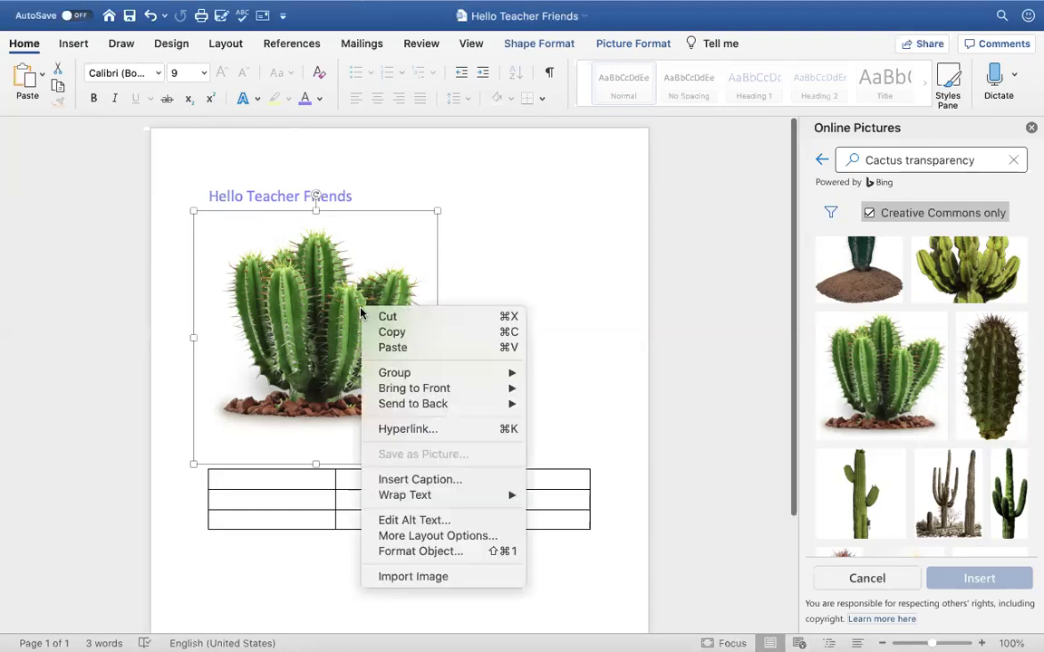
{"action": "mouse_move", "coordinate": [410, 498]}
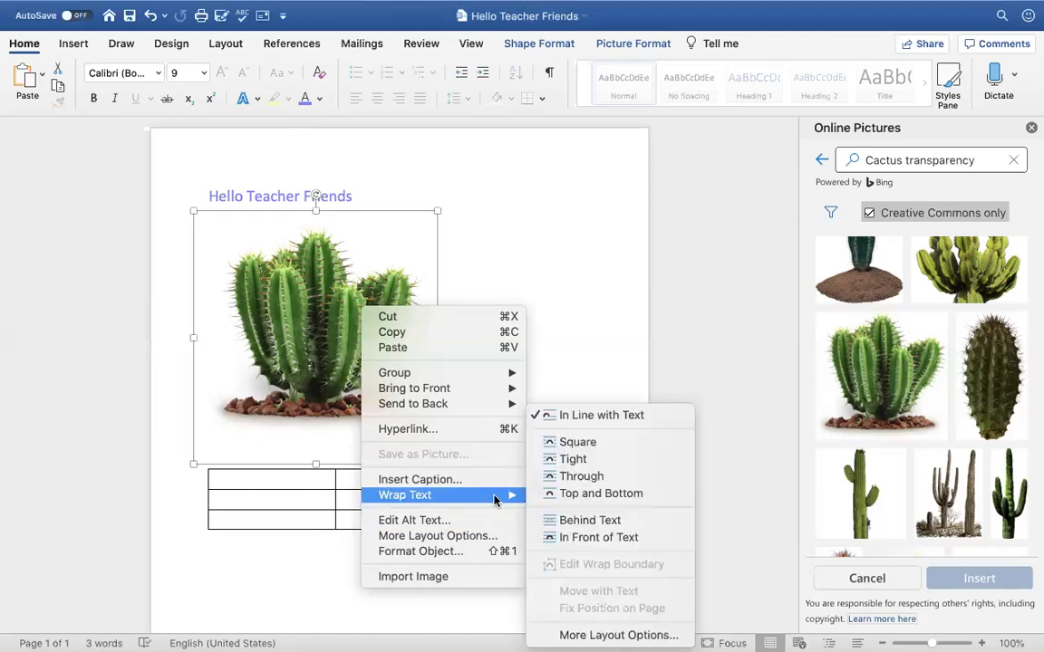
{"action": "left_click", "coordinate": [557, 537]}
{"action": "left_click_drag", "start_coordinate": [342, 332], "coordinate": [340, 455]}
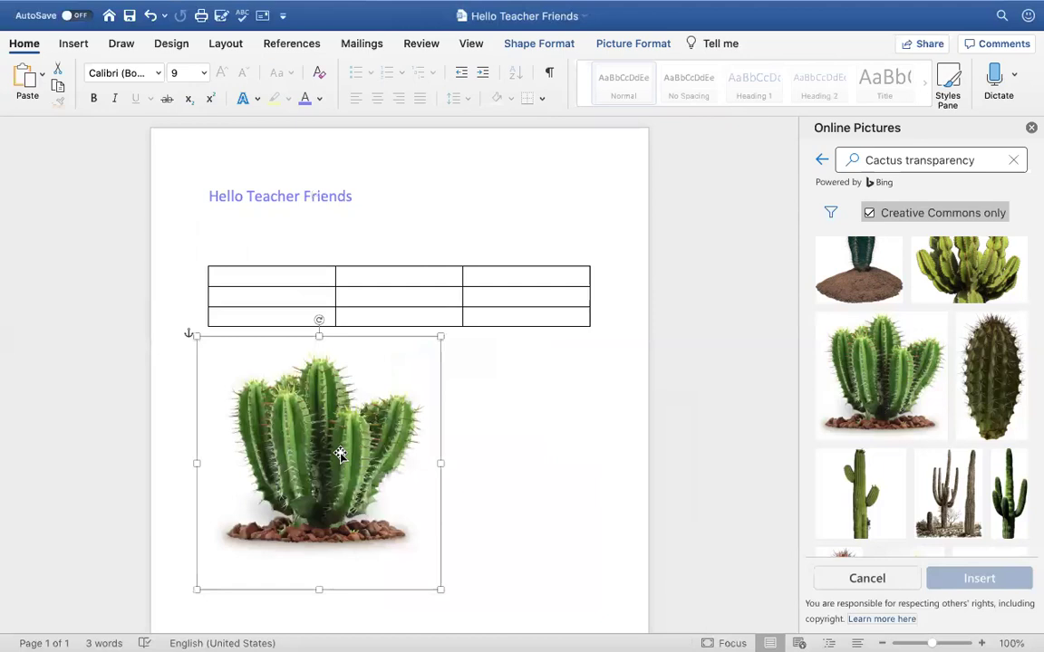
Switch the picture back to In Line with Text and drag it into the table
{"action": "right_click", "coordinate": [340, 455]}
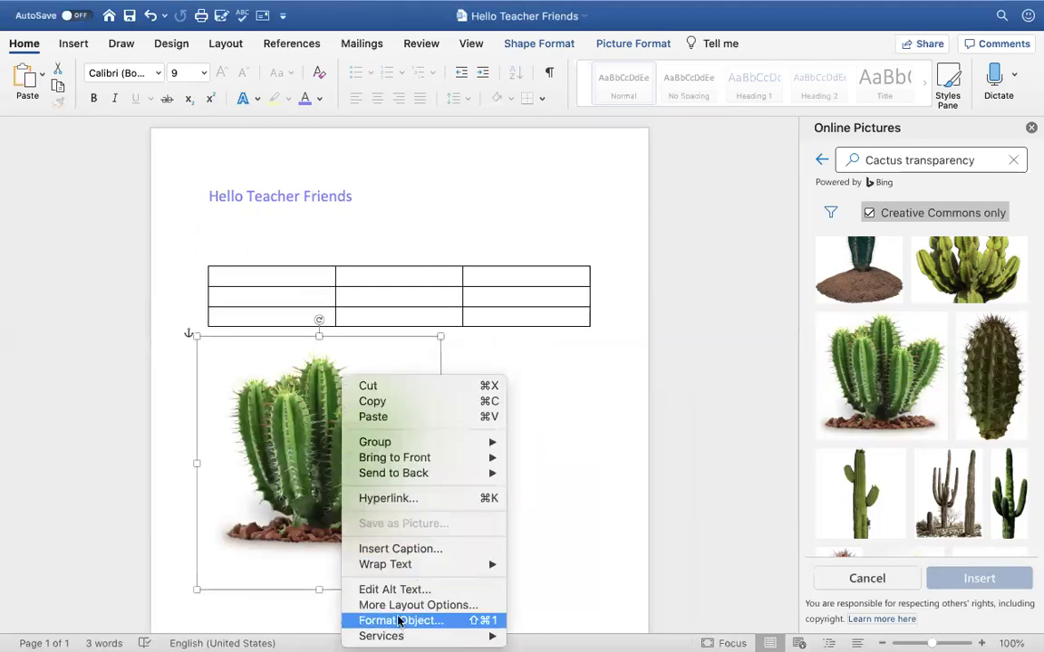
{"action": "mouse_move", "coordinate": [411, 570]}
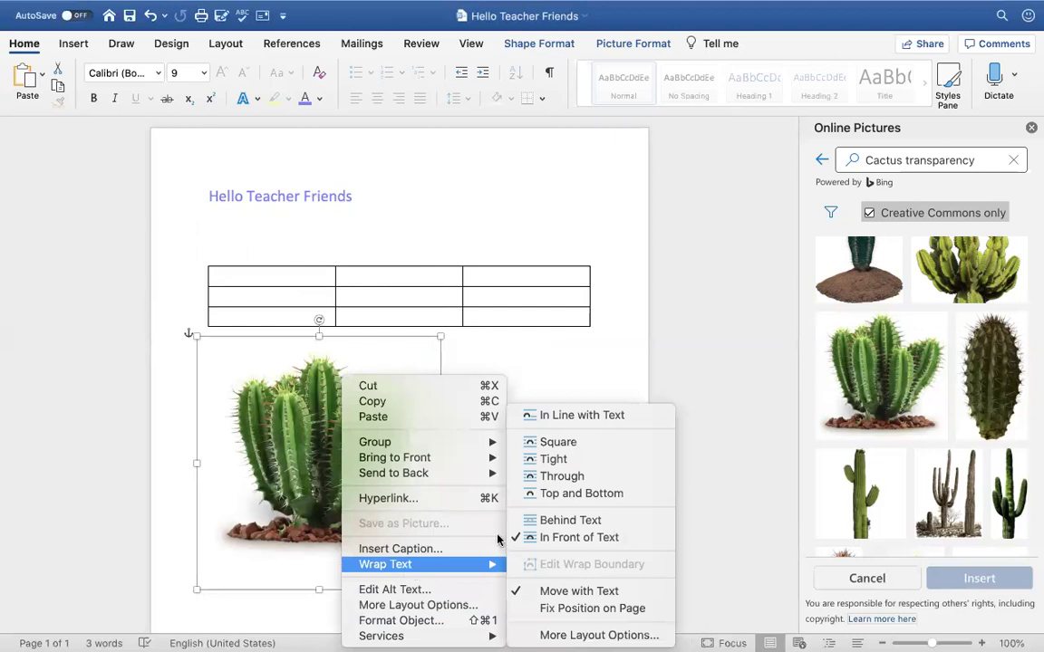
{"action": "left_click", "coordinate": [559, 415]}
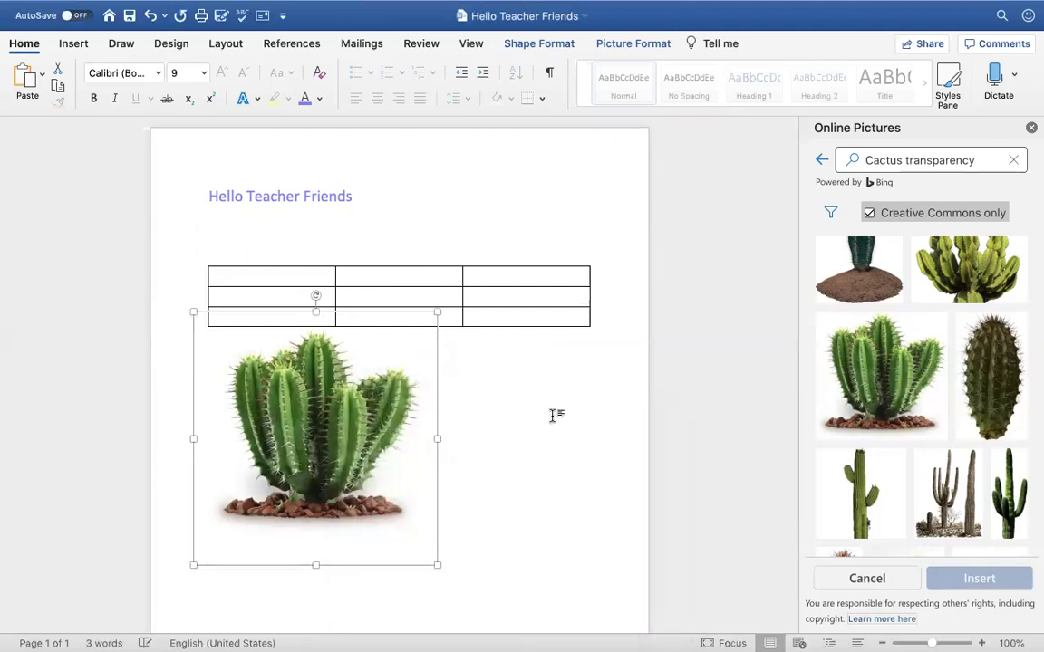
{"action": "left_click_drag", "start_coordinate": [361, 426], "coordinate": [358, 310]}
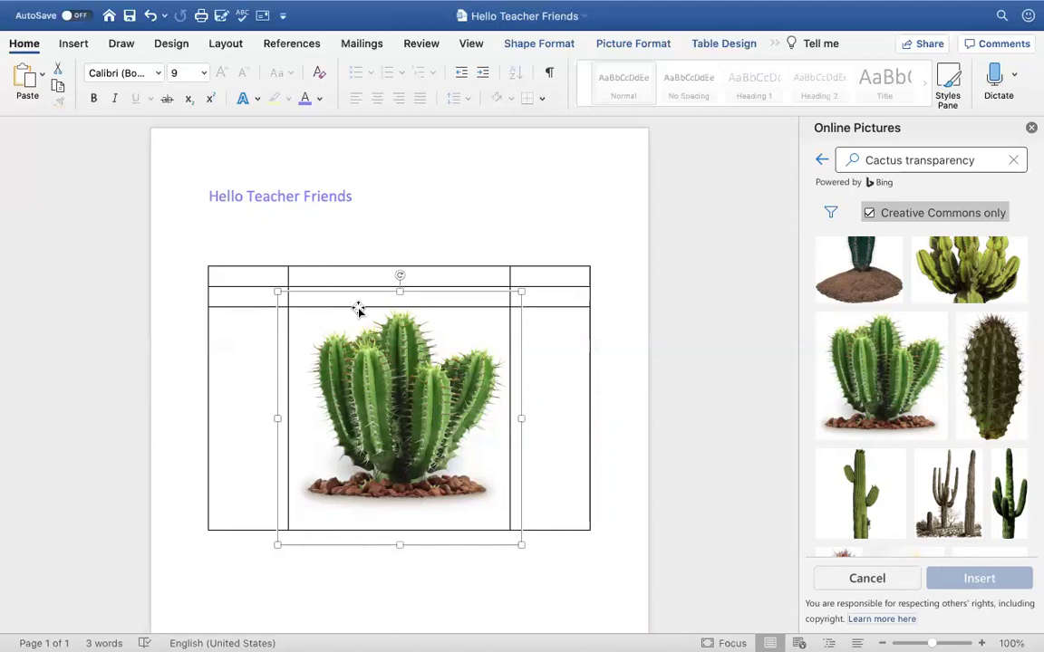
Undo the in-table placement, set the picture to In Front of Text, and move it up
{"action": "left_click", "coordinate": [149, 16]}
{"action": "right_click", "coordinate": [336, 485]}
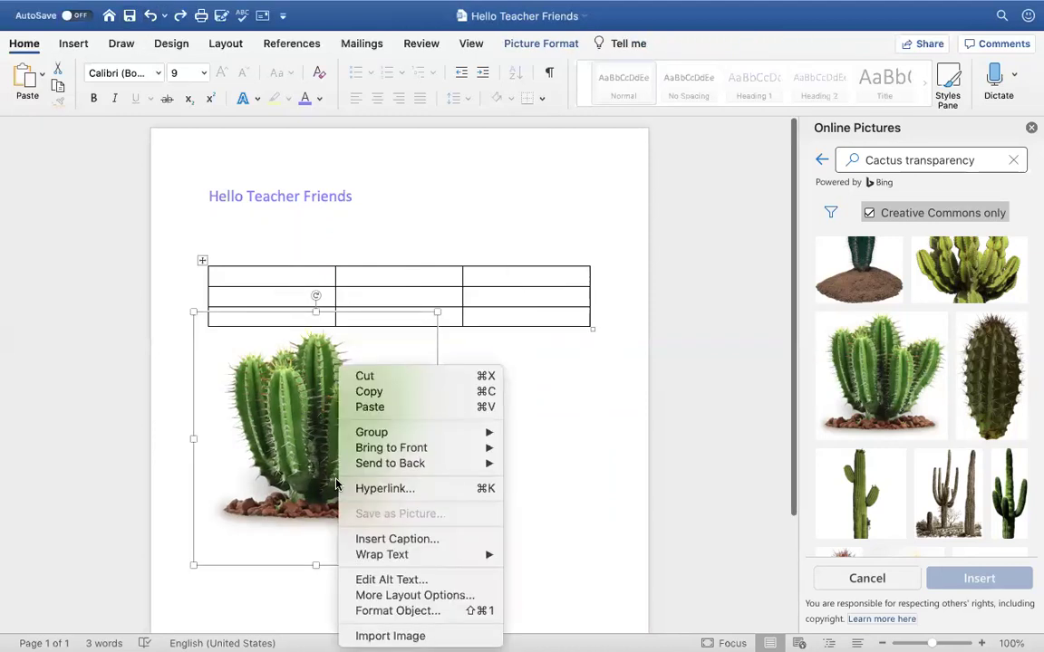
{"action": "mouse_move", "coordinate": [390, 555]}
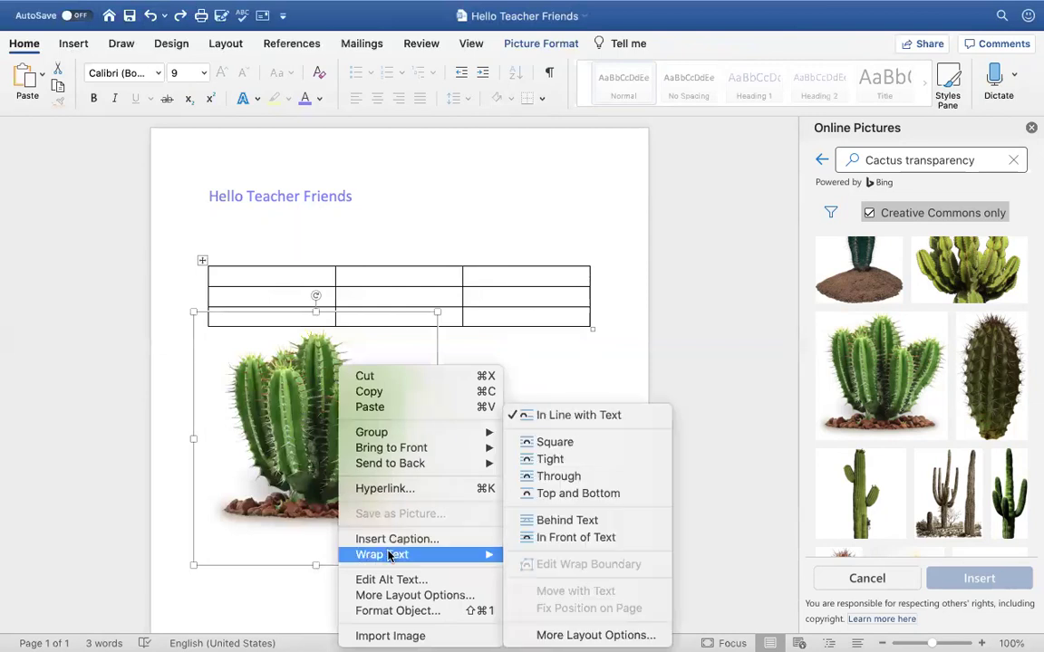
{"action": "left_click", "coordinate": [541, 537]}
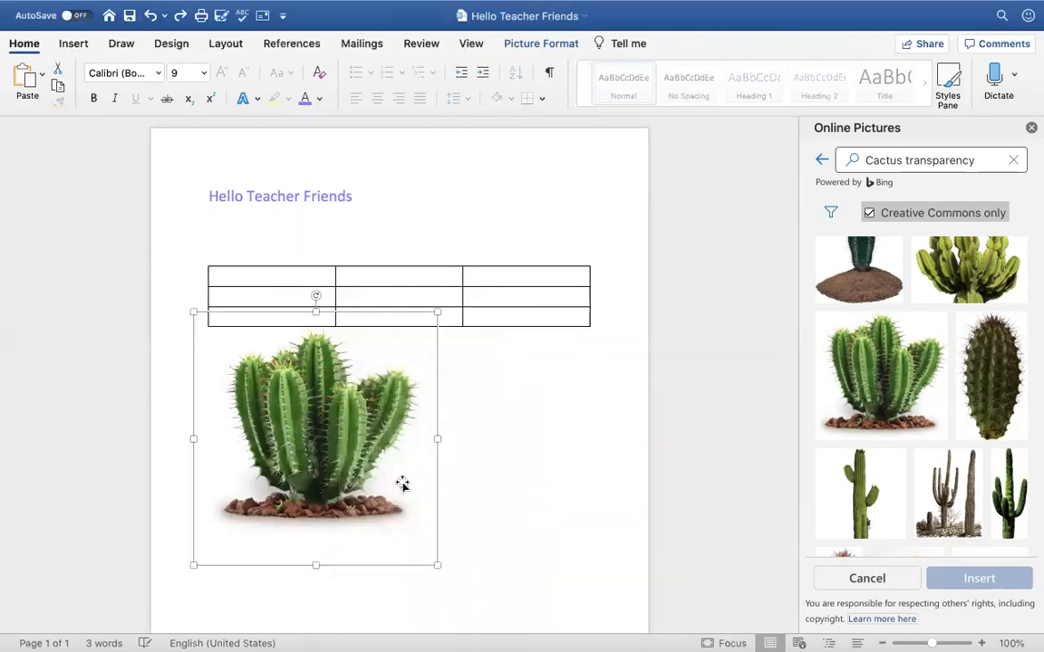
{"action": "left_click_drag", "start_coordinate": [387, 483], "coordinate": [533, 448]}
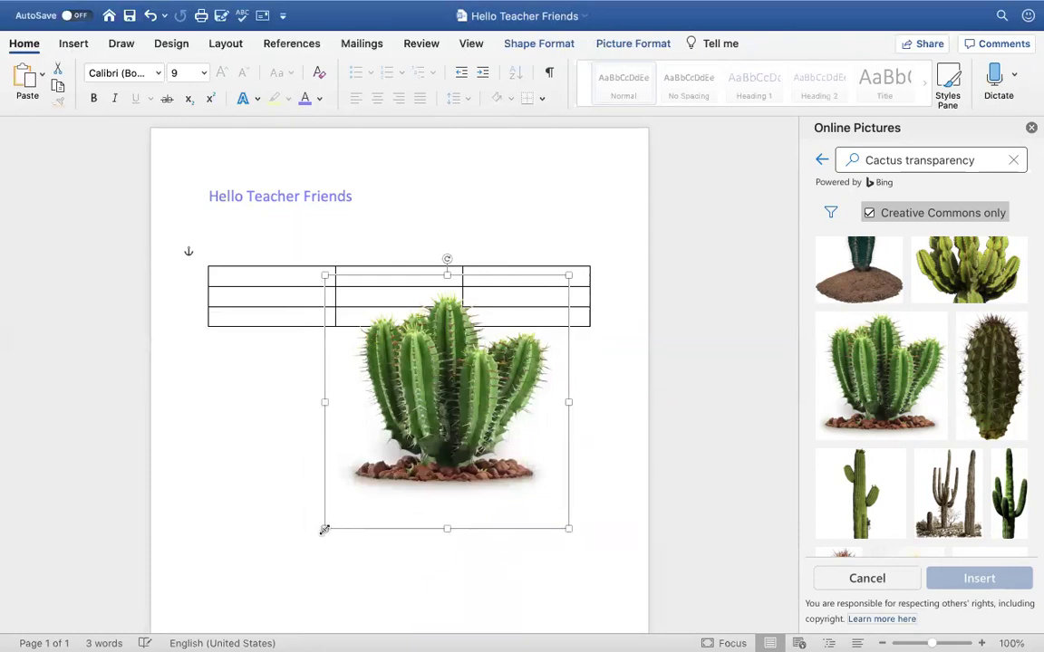
Shrink the cactus picture and place it beside the heading at the page's top right
{"action": "left_click_drag", "start_coordinate": [325, 529], "coordinate": [462, 389]}
{"action": "left_click_drag", "start_coordinate": [496, 349], "coordinate": [522, 226]}
{"action": "left_click", "coordinate": [432, 419]}
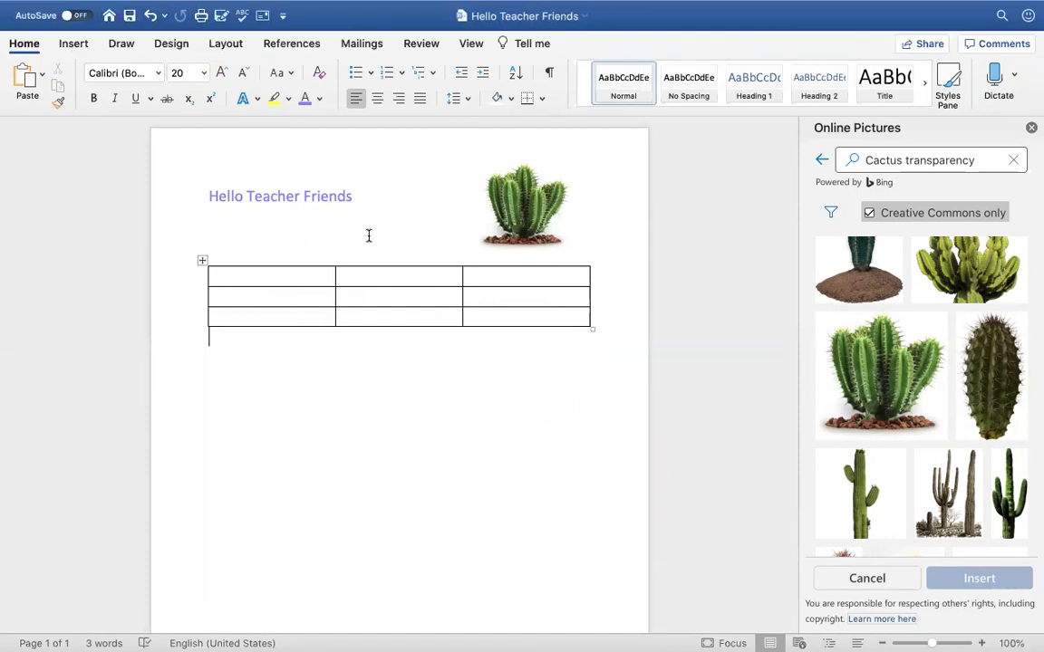
Check the Insert Media options, then select the 'Hello Teacher Friends' heading and show the Links menu
{"action": "left_click", "coordinate": [74, 43]}
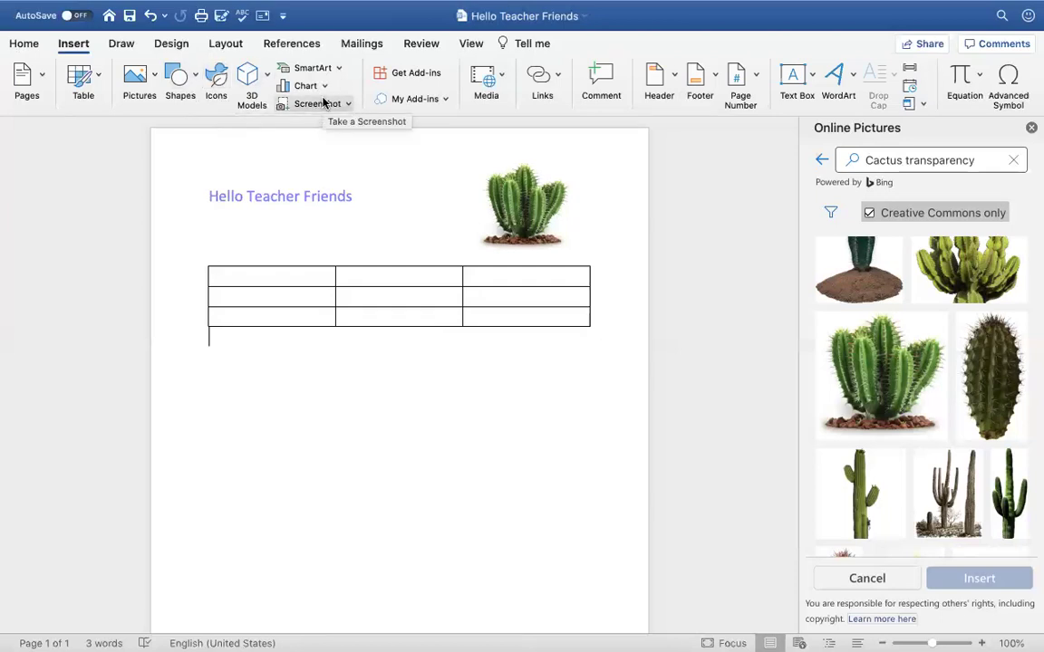
{"action": "left_click", "coordinate": [501, 83]}
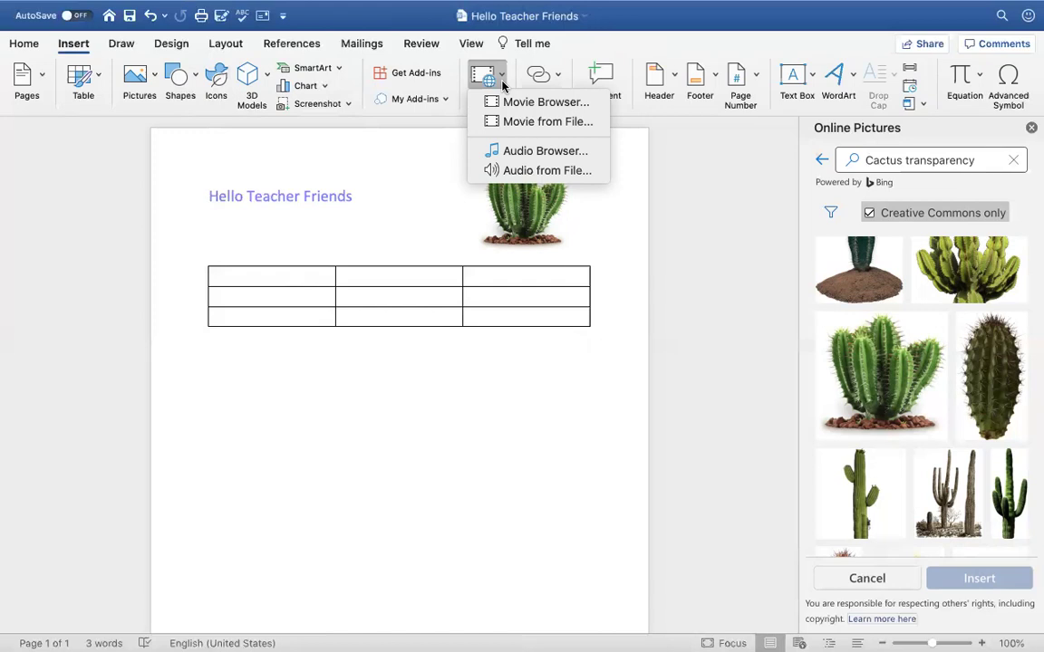
{"action": "left_click", "coordinate": [553, 81]}
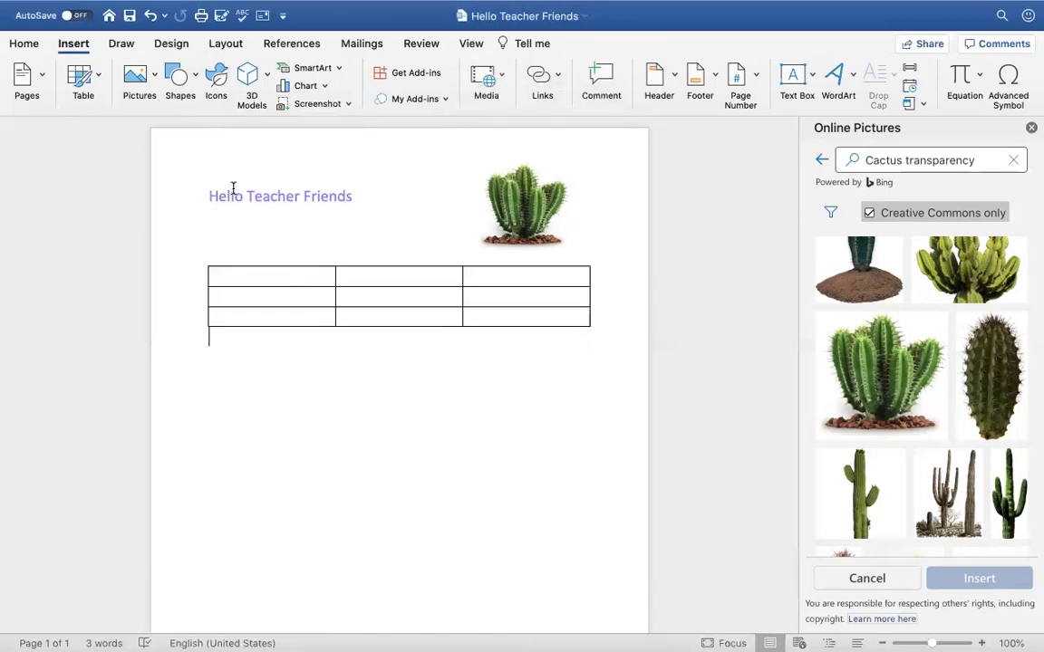
{"action": "left_click_drag", "start_coordinate": [207, 196], "coordinate": [388, 193]}
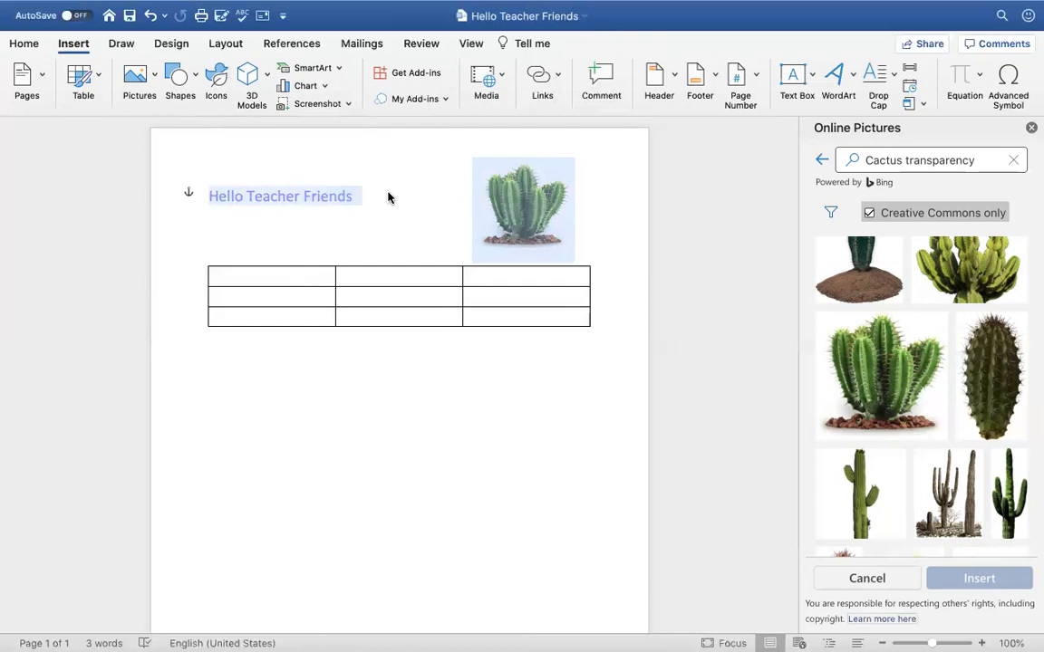
{"action": "left_click", "coordinate": [542, 79]}
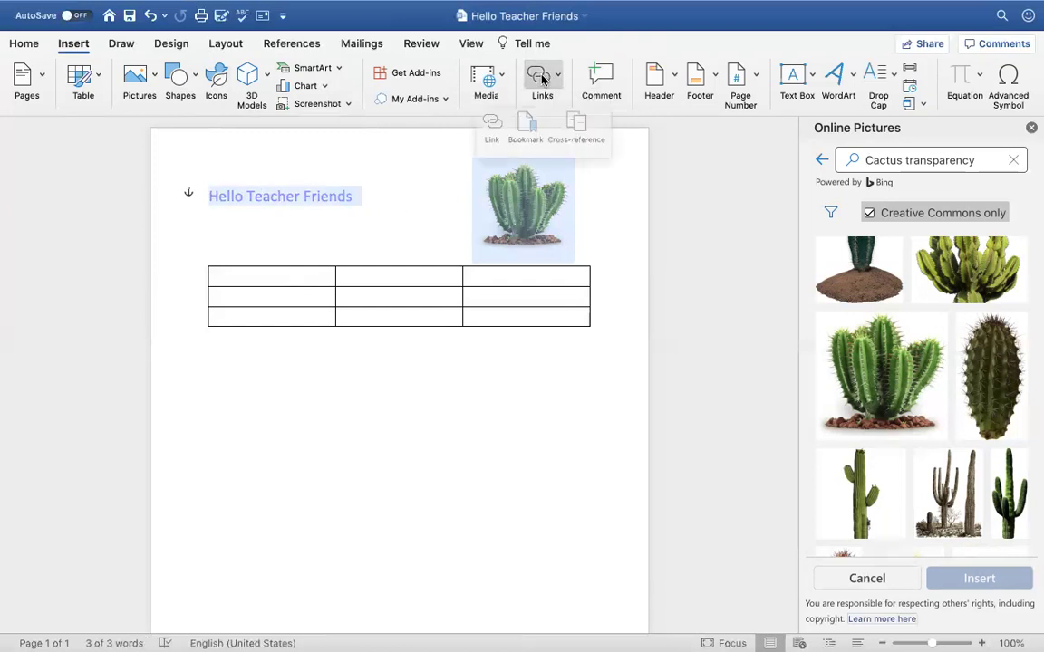
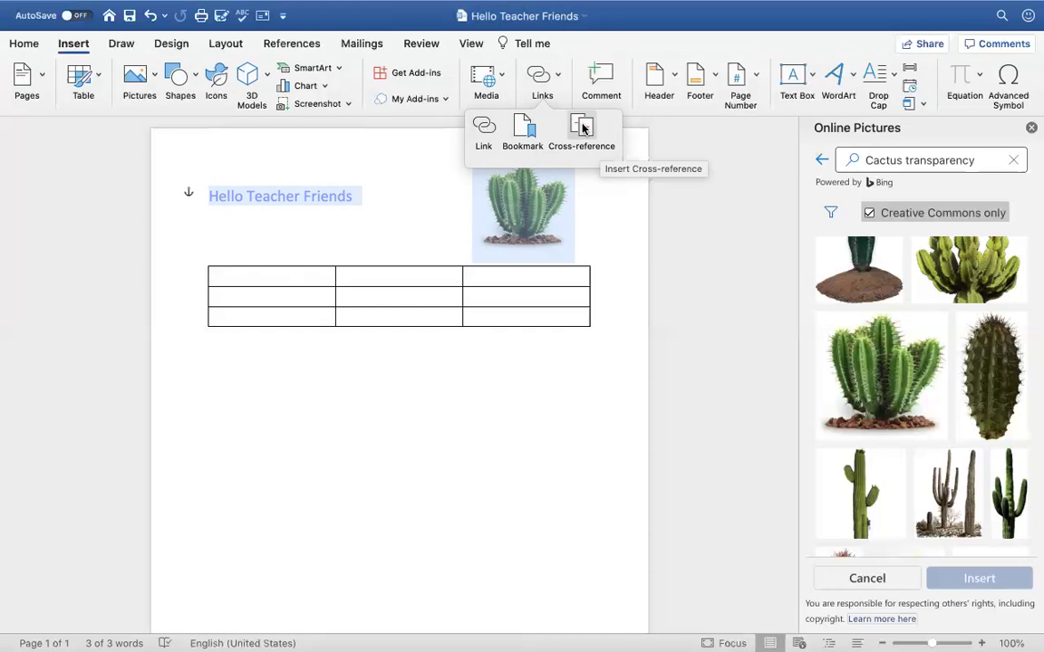
{"action": "left_click", "coordinate": [484, 134]}
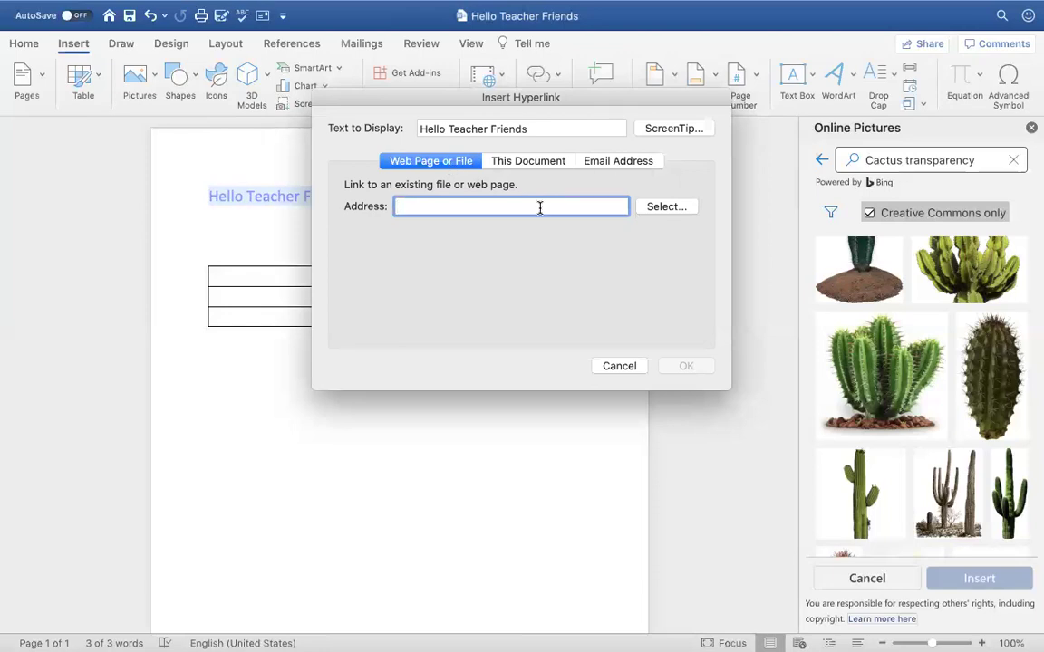
{"action": "type", "text": "http"}
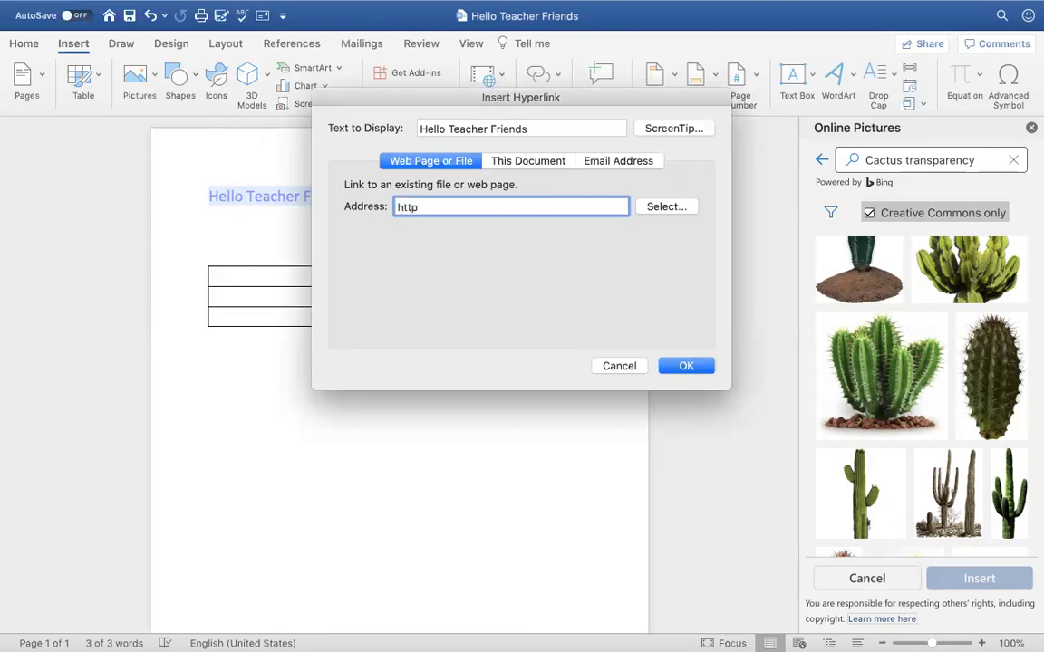
{"action": "type", "text": "://pixabay.com"}
{"action": "left_click", "coordinate": [697, 366]}
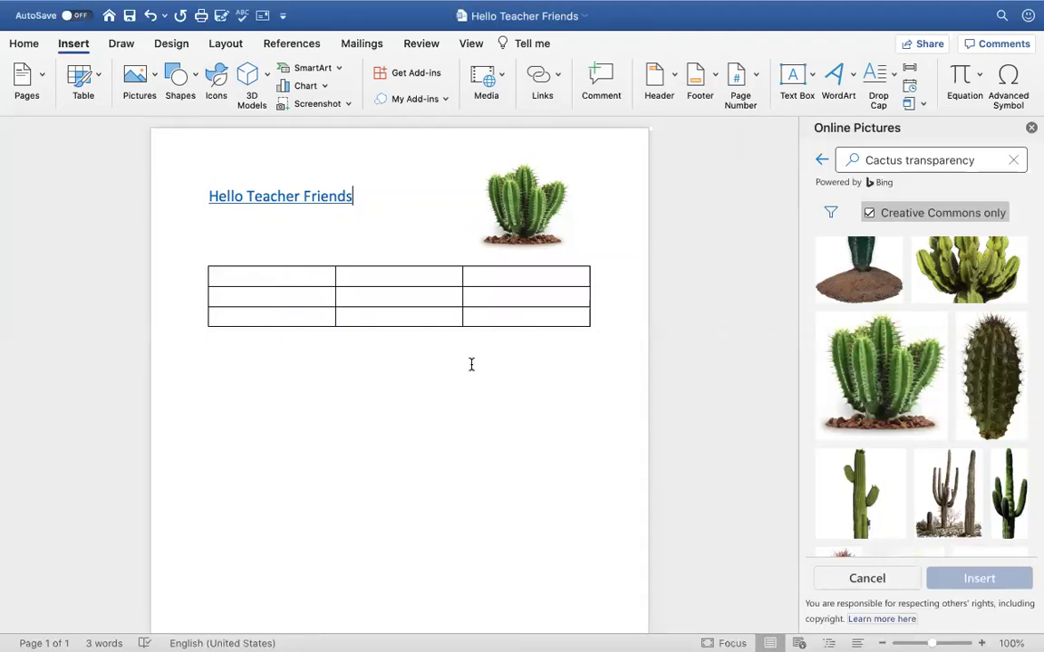
Type 'checkout this Pixabay resource' on its own line below the title, fixing the 'Pixaby' typo
{"action": "type", "text": "checkout this pi"}
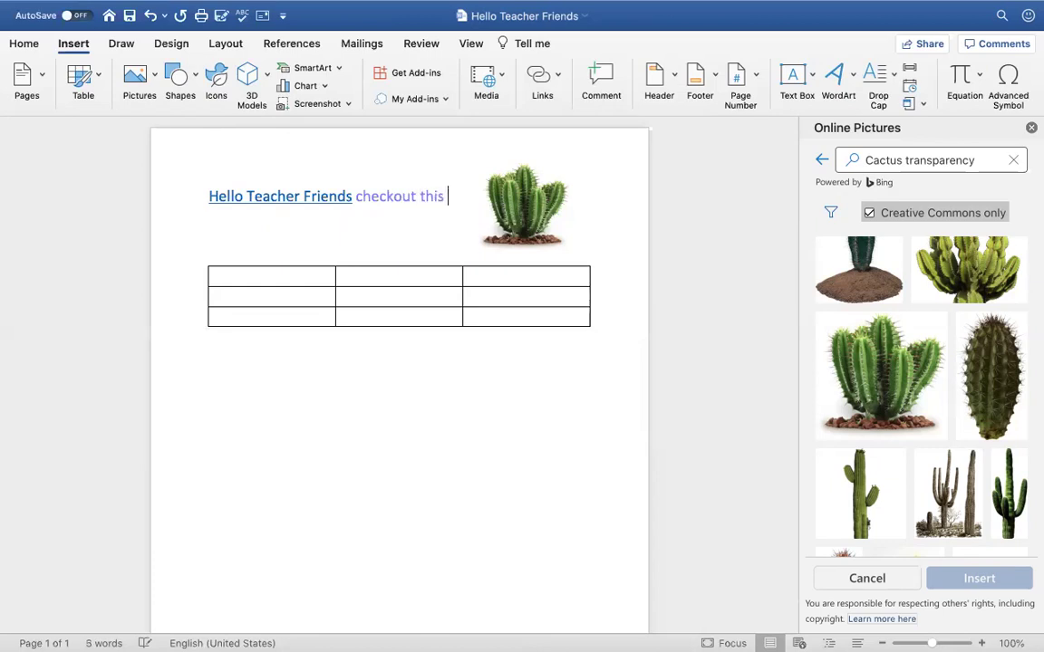
{"action": "key", "text": "BackSpace"}
{"action": "key", "text": "BackSpace"}
{"action": "type", "text": "Pixaby for"}
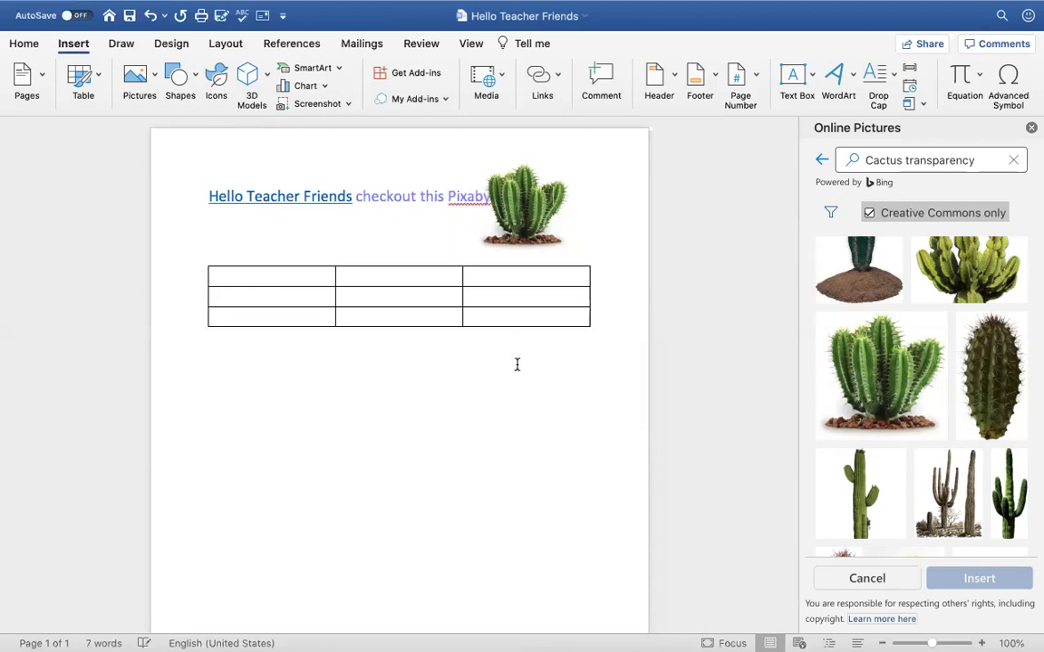
{"action": "left_click", "coordinate": [353, 197]}
{"action": "key", "text": "Return"}
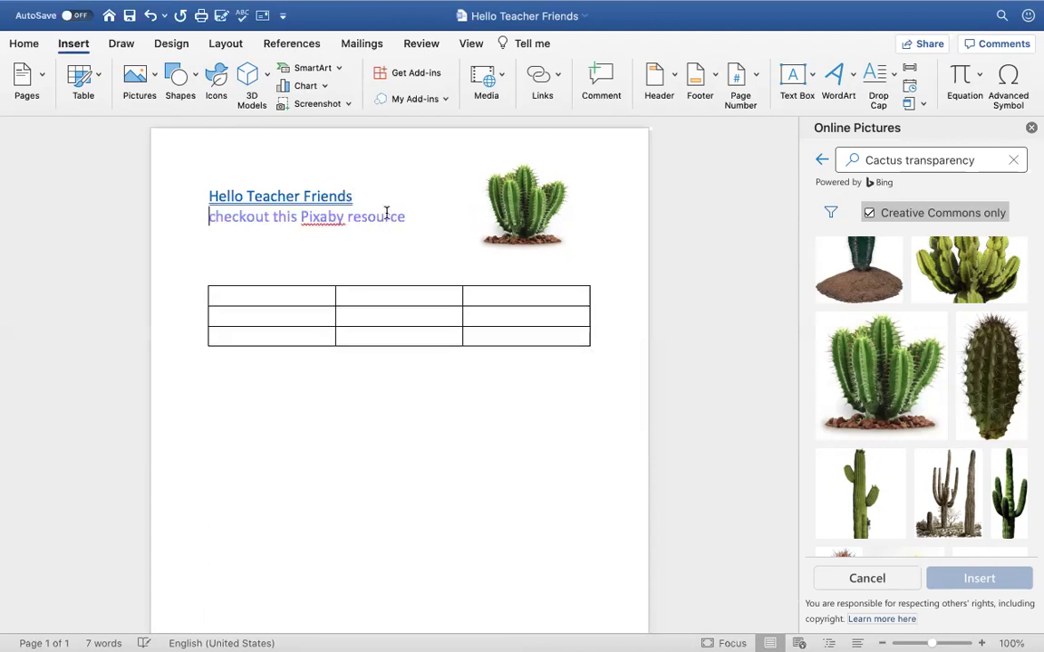
{"action": "left_click", "coordinate": [336, 215]}
{"action": "type", "text": "a"}
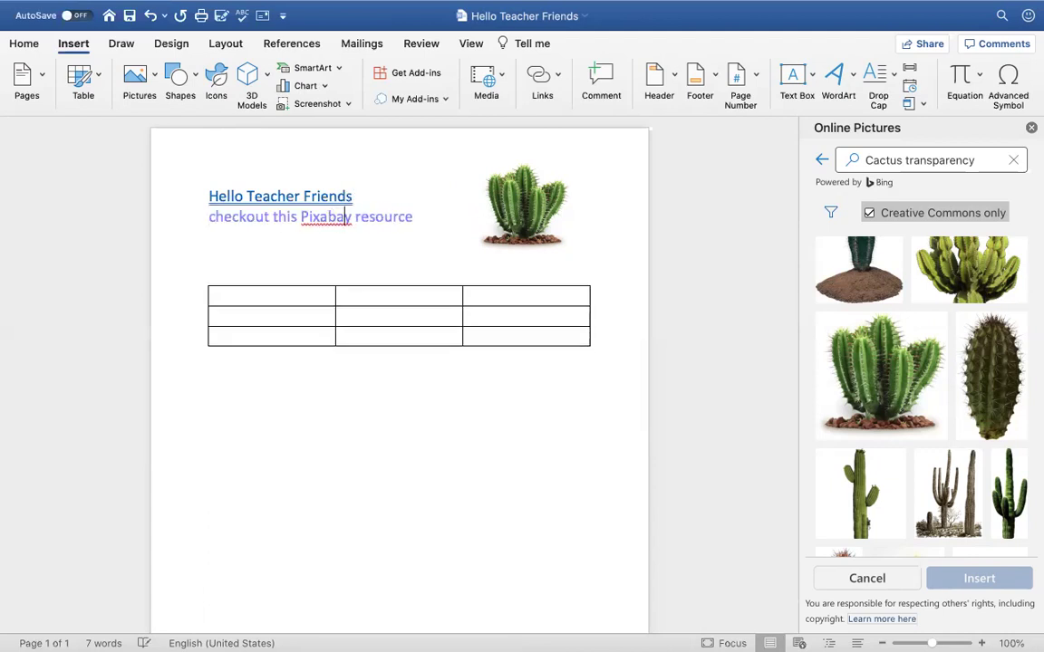
Reopen the existing hyperlink in the Link dialog and confirm it unchanged
{"action": "left_click", "coordinate": [378, 233]}
{"action": "left_click_drag", "start_coordinate": [413, 217], "coordinate": [202, 211]}
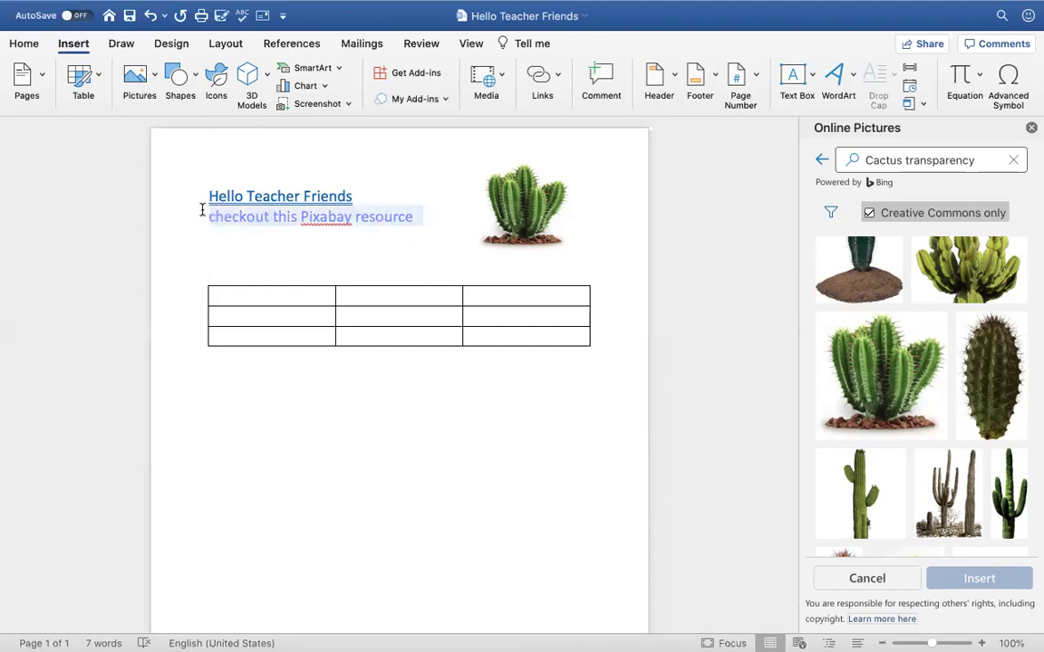
{"action": "left_click", "coordinate": [413, 205]}
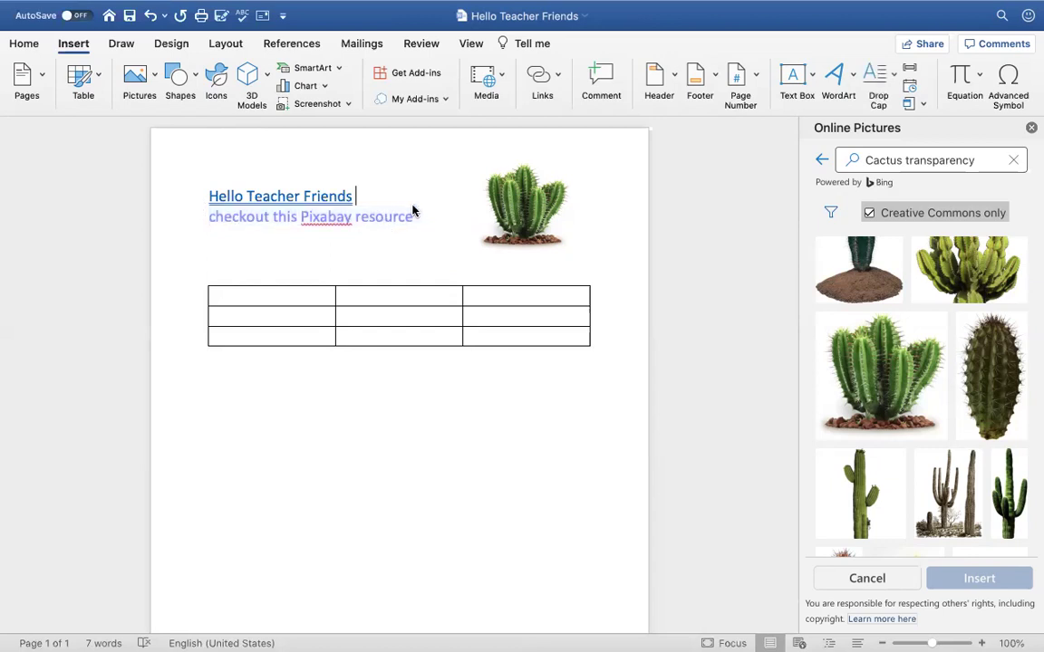
{"action": "left_click_drag", "start_coordinate": [396, 216], "coordinate": [207, 175]}
{"action": "left_click", "coordinate": [552, 82]}
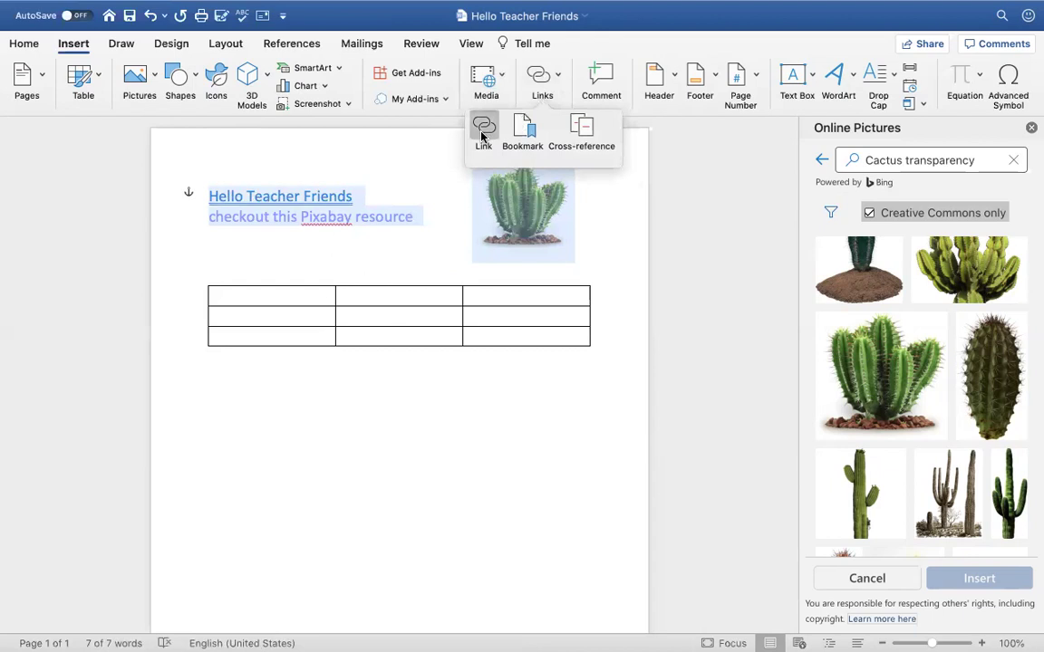
{"action": "left_click", "coordinate": [482, 131]}
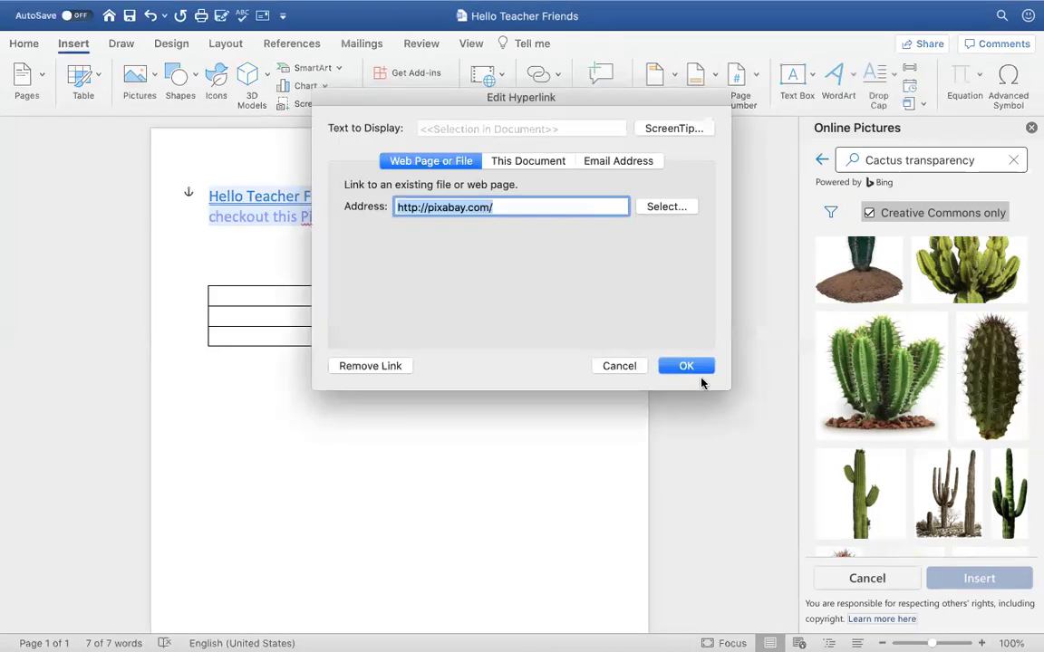
{"action": "left_click", "coordinate": [675, 207]}
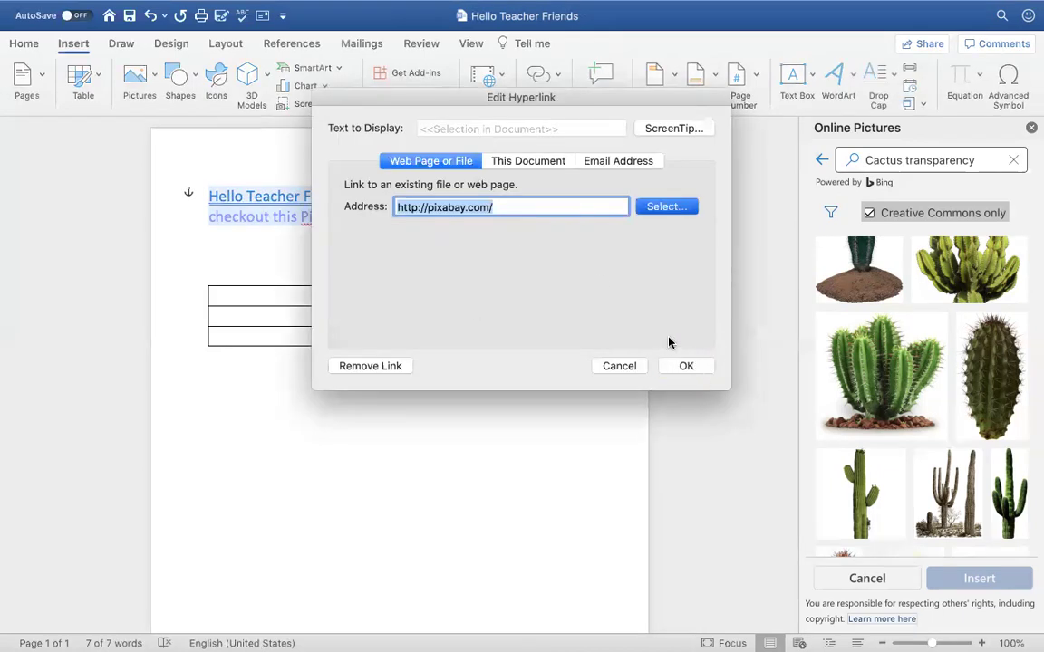
{"action": "left_click", "coordinate": [906, 490]}
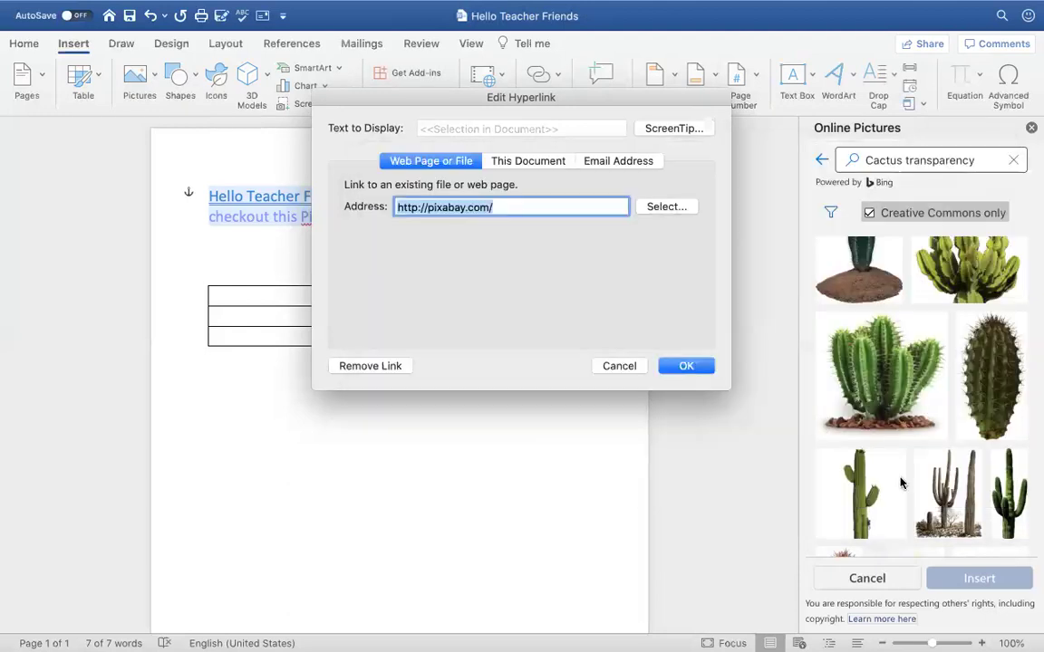
{"action": "left_click", "coordinate": [686, 366]}
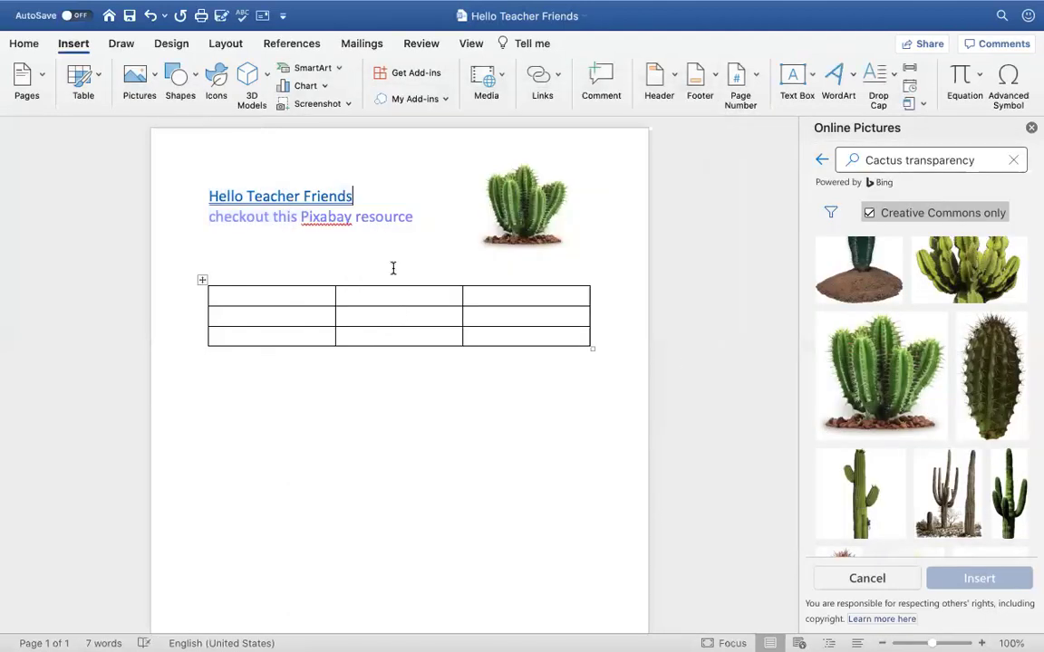
Follow the Pixabay link and scroll through the image rows in a maximized Chrome window
{"action": "left_click", "coordinate": [326, 216]}
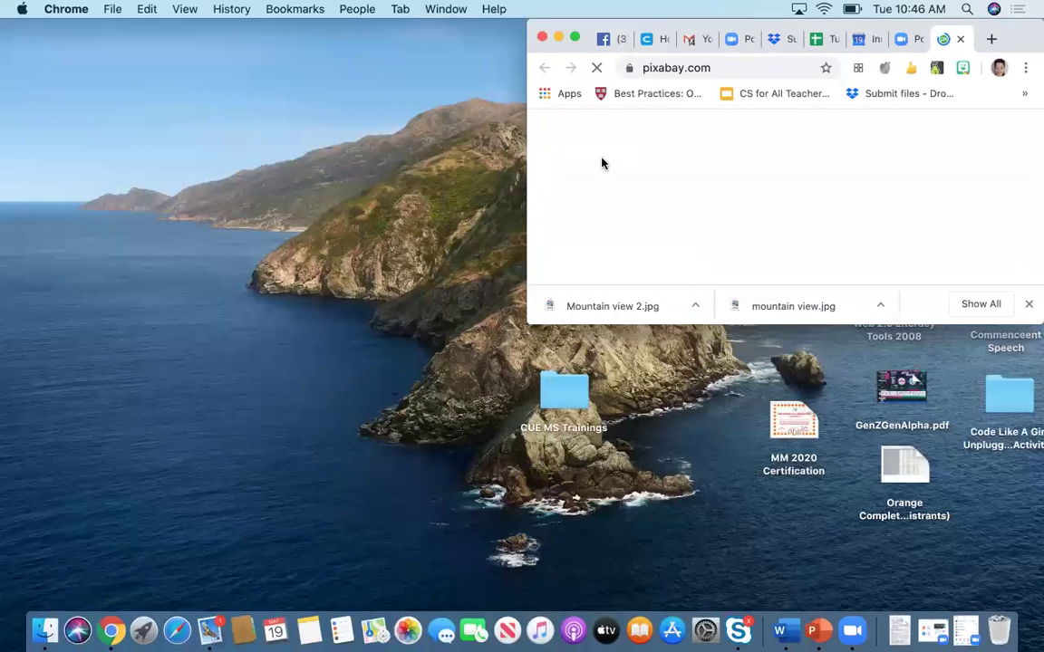
{"action": "left_click_drag", "start_coordinate": [991, 30], "coordinate": [531, 227]}
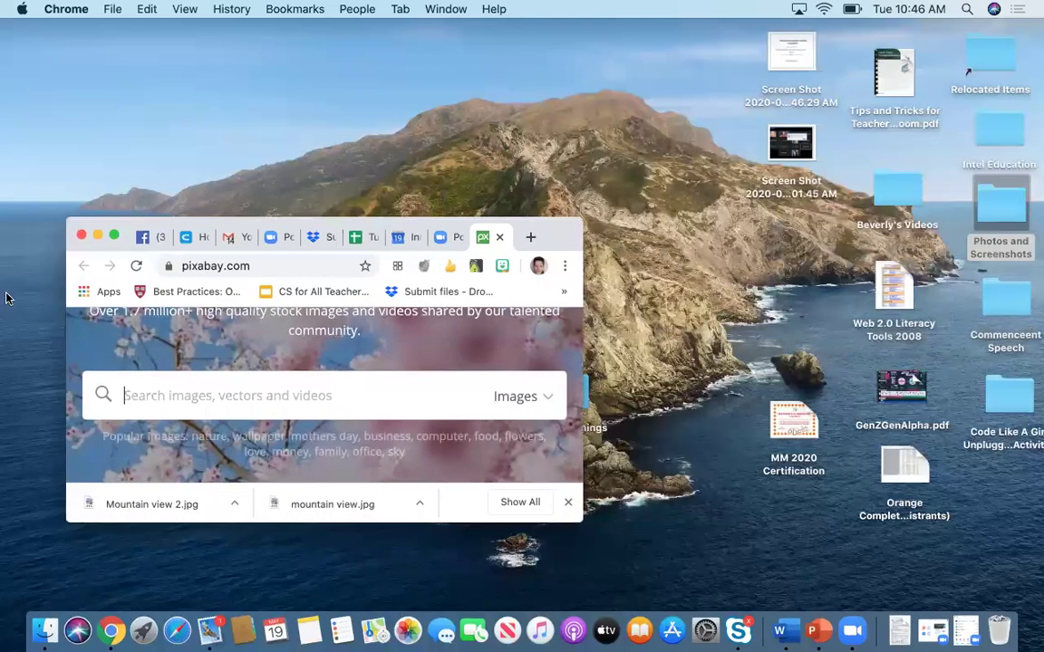
{"action": "left_click", "coordinate": [115, 236]}
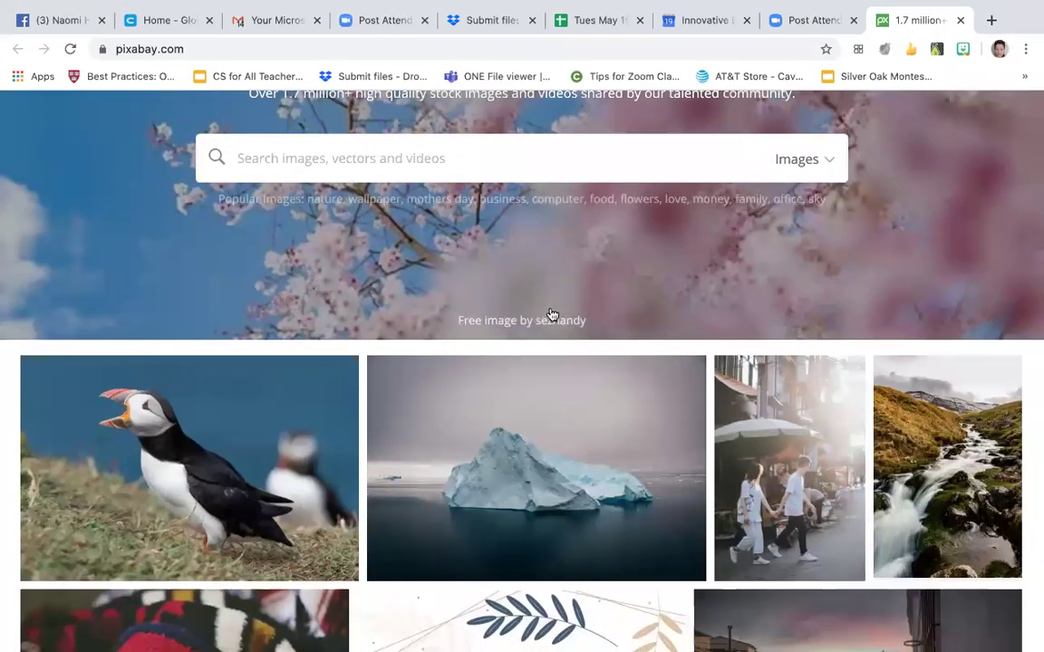
{"action": "scroll", "coordinate": [552, 314], "scroll_direction": "down", "scroll_amount": 5}
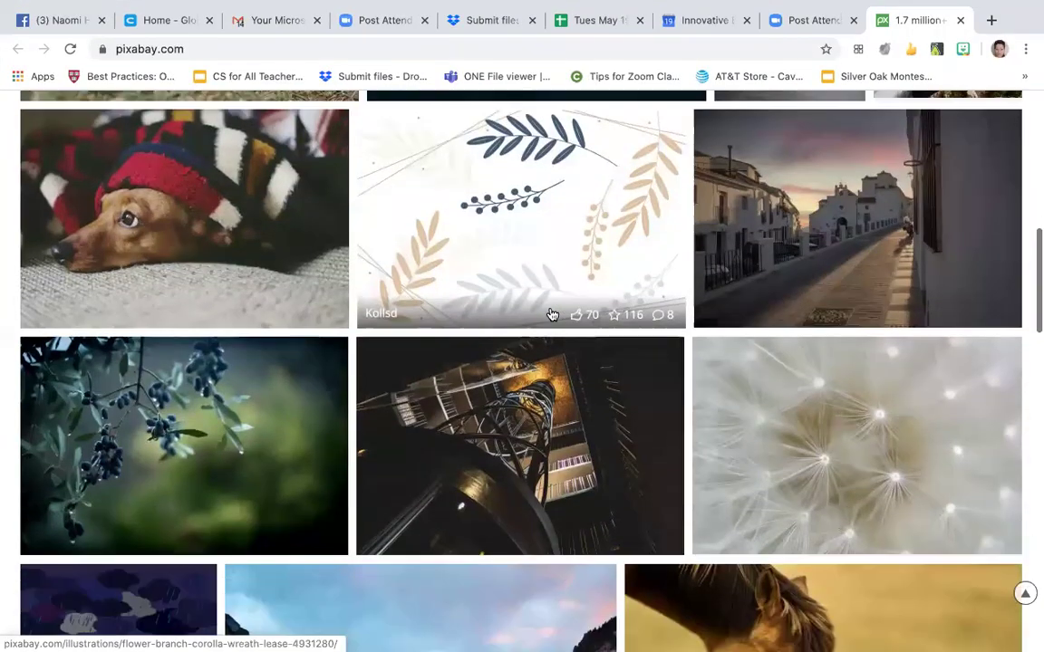
{"action": "scroll", "coordinate": [552, 314], "scroll_direction": "down", "scroll_amount": 5}
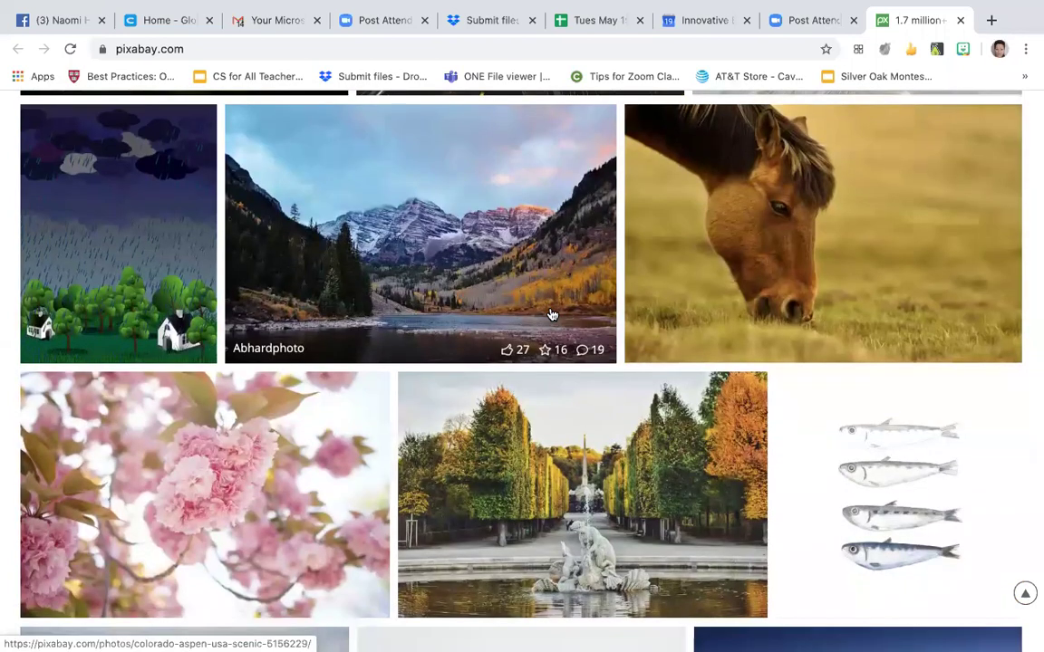
Take Chrome out of full screen and switch back to the Word document
{"action": "mouse_move", "coordinate": [156, 5]}
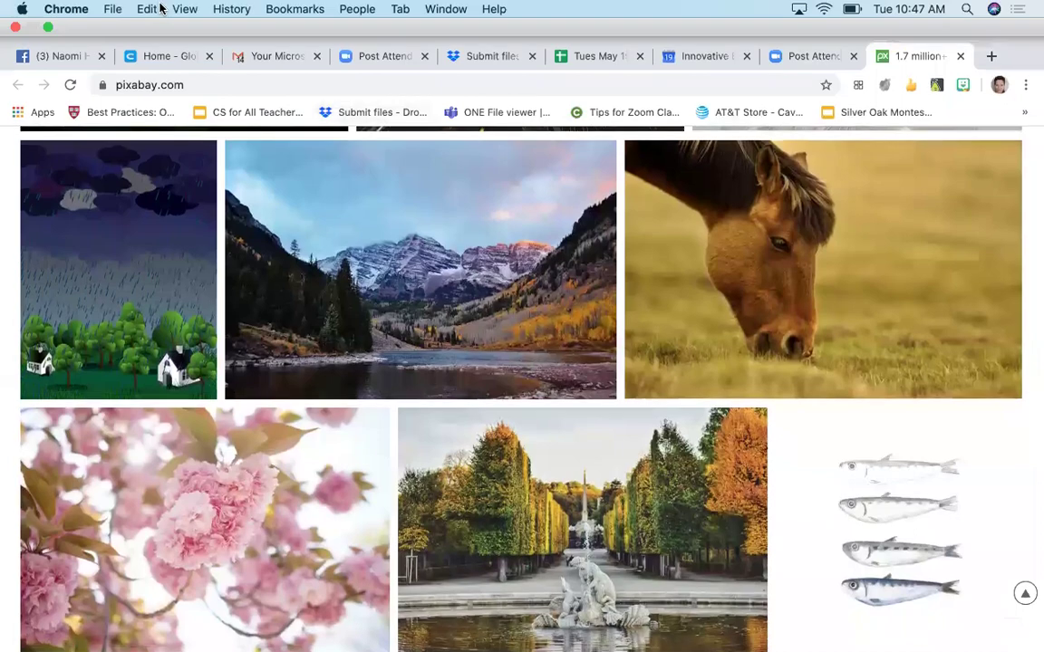
{"action": "left_click", "coordinate": [48, 28]}
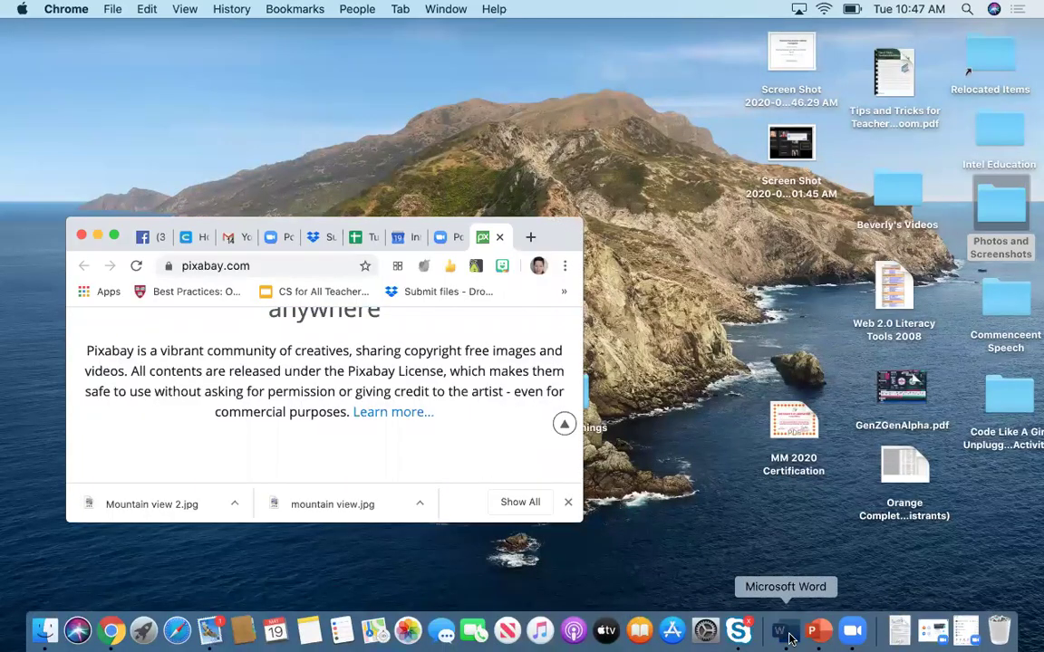
{"action": "left_click", "coordinate": [780, 632]}
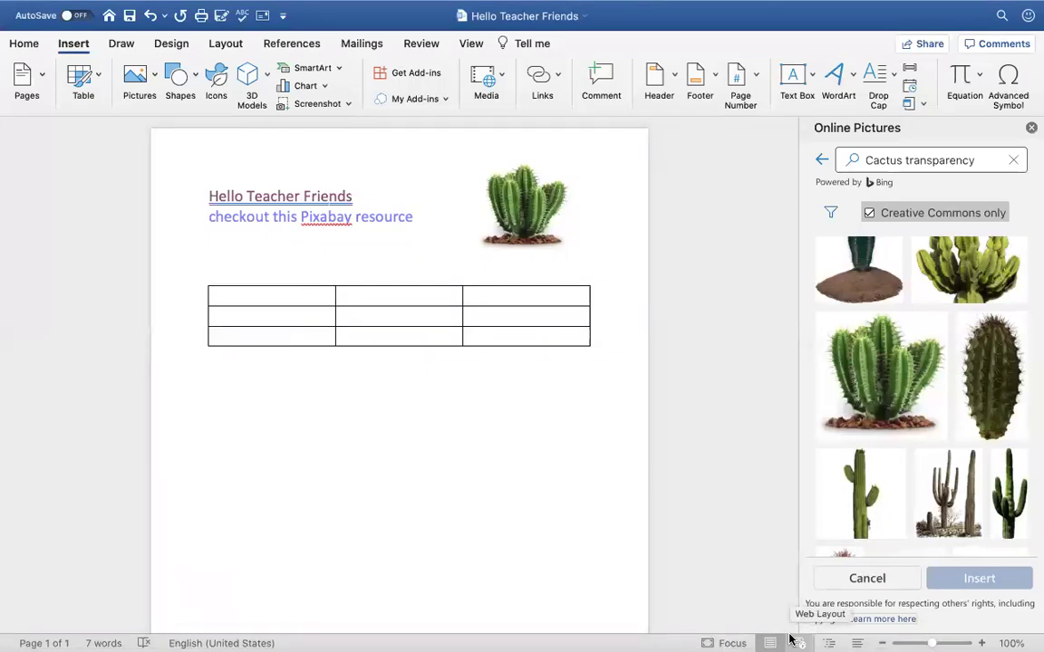
{"action": "left_click", "coordinate": [330, 196]}
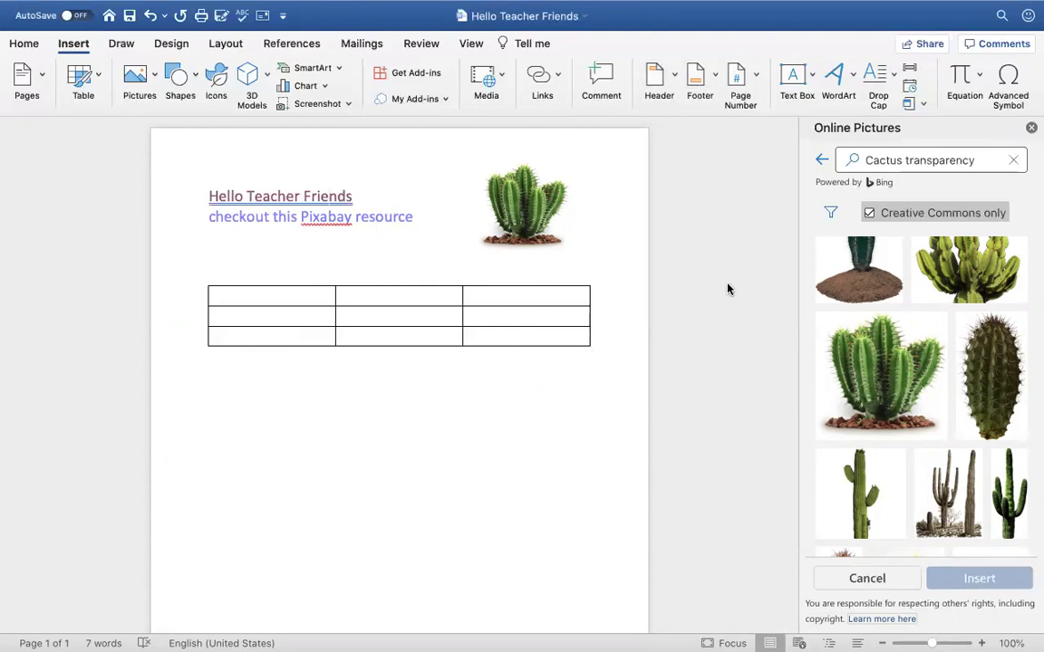
{"action": "left_click", "coordinate": [74, 42]}
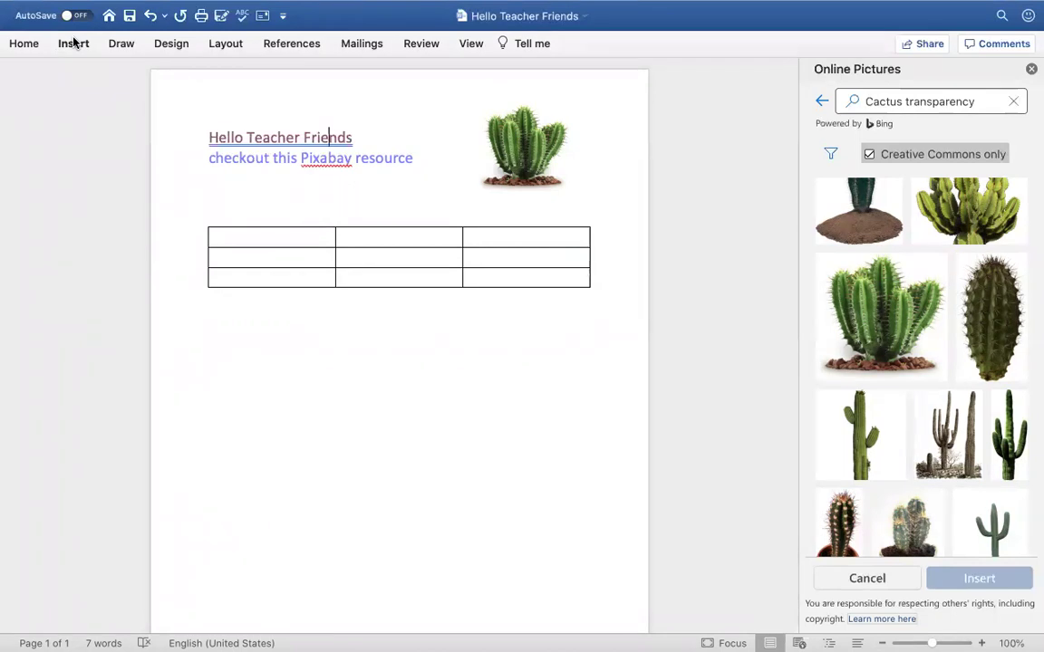
{"action": "left_click", "coordinate": [73, 44]}
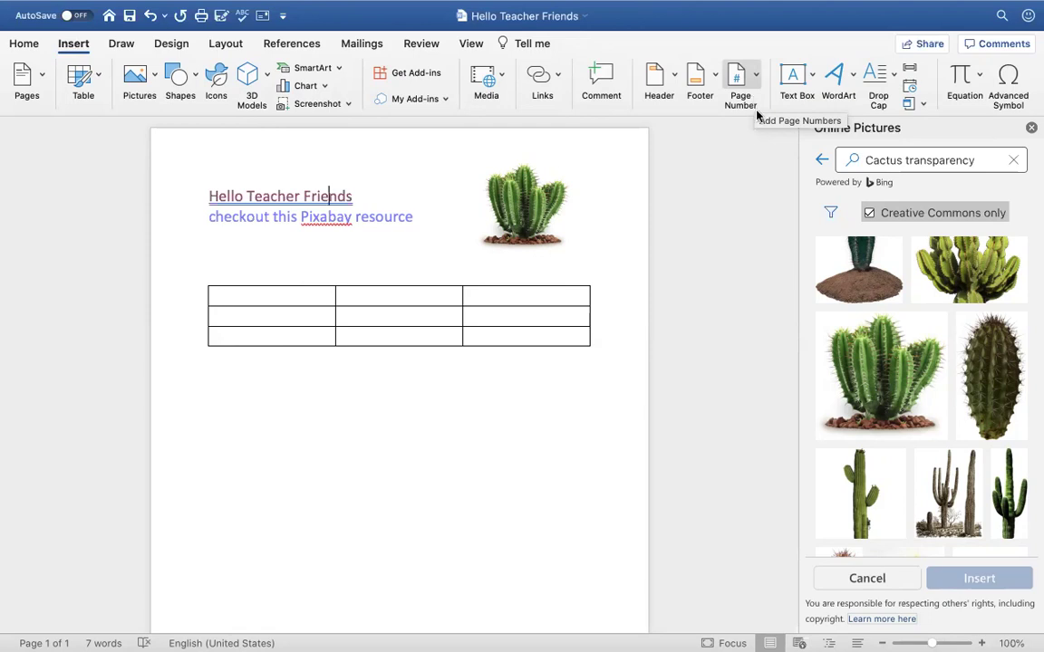
Draw a wide horizontal text box below the table reading 'Add new text here'
{"action": "left_click", "coordinate": [800, 84]}
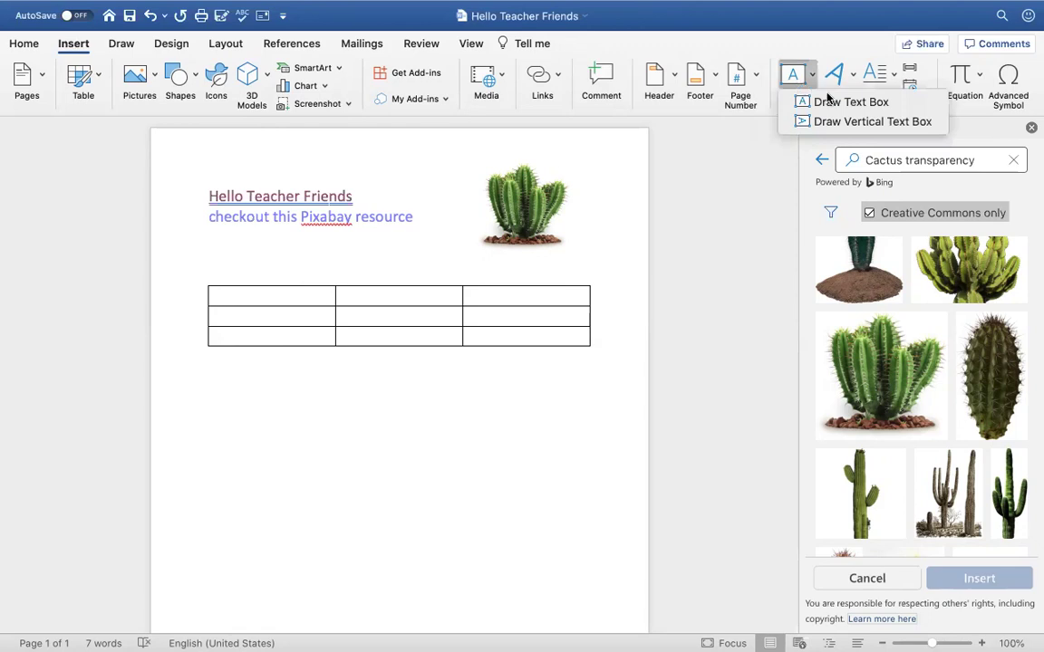
{"action": "left_click", "coordinate": [835, 102]}
{"action": "mouse_move", "coordinate": [215, 391]}
{"action": "left_mouse_down"}
{"action": "mouse_move", "coordinate": [393, 437]}
{"action": "mouse_move", "coordinate": [526, 448]}
{"action": "mouse_move", "coordinate": [582, 478]}
{"action": "left_mouse_up"}
{"action": "type", "text": "Add "}
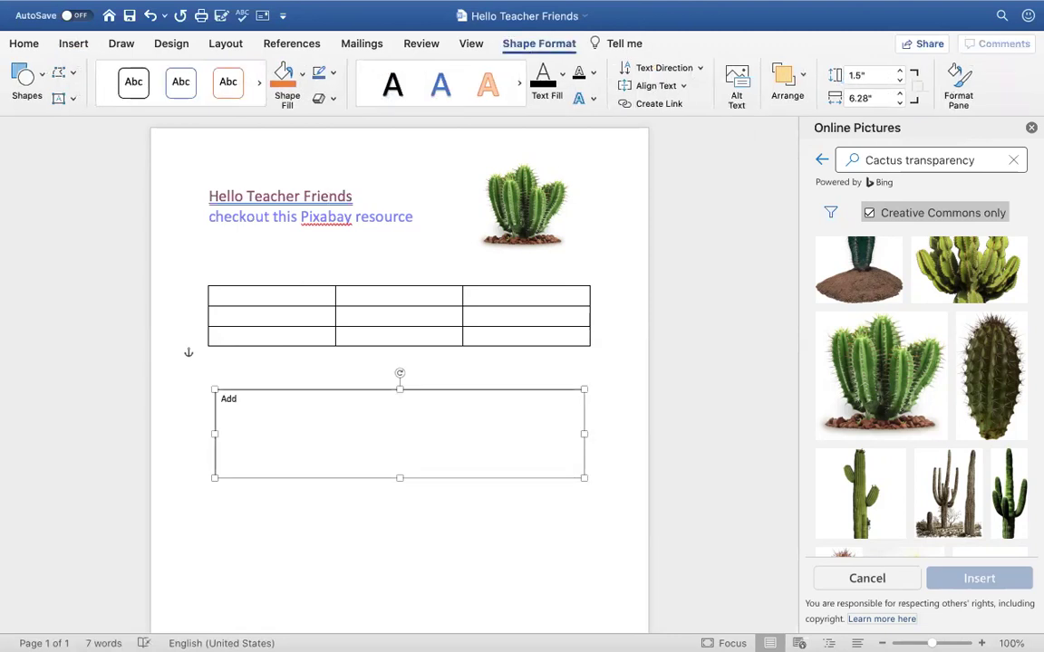
{"action": "type", "text": "new text"}
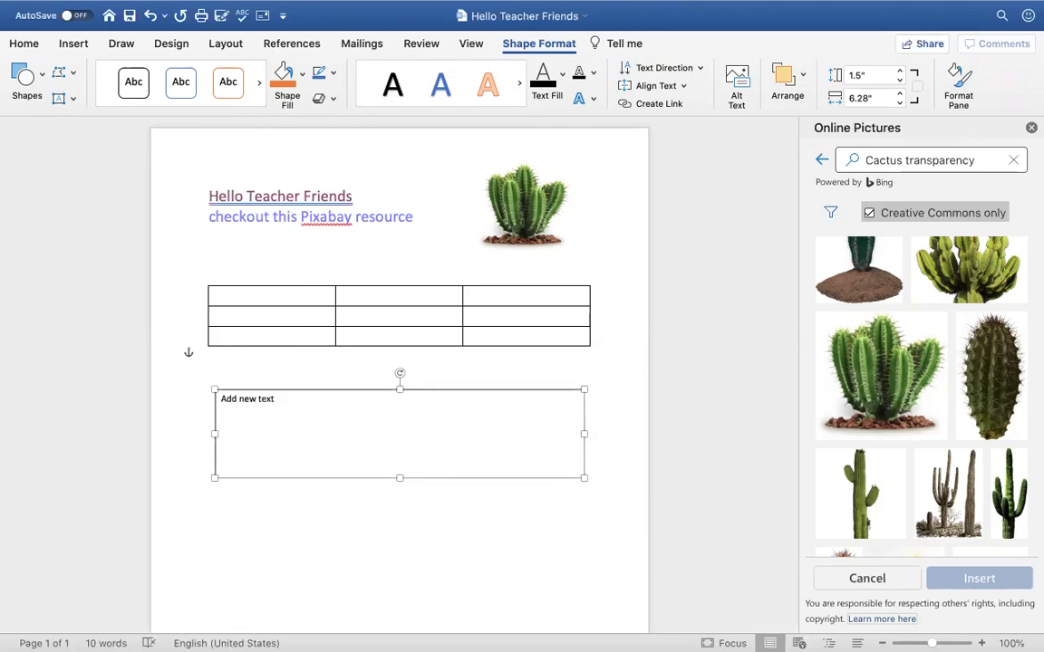
{"action": "type", "text": " here"}
Set the text box text to Arial, size 20
{"action": "left_click_drag", "start_coordinate": [322, 407], "coordinate": [222, 403]}
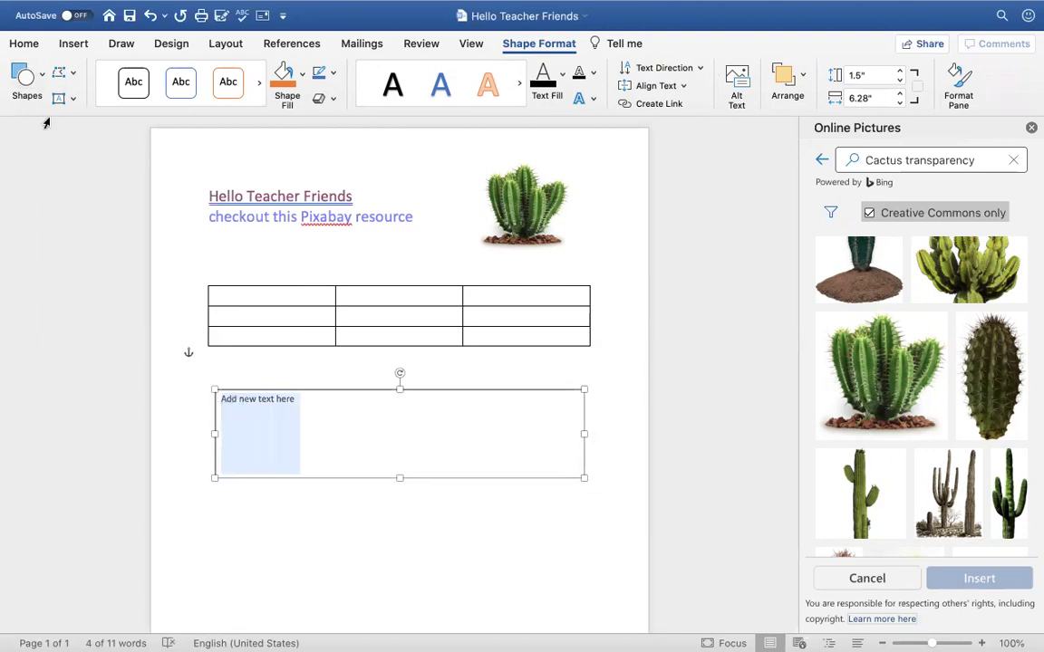
{"action": "left_click", "coordinate": [27, 50]}
{"action": "left_click", "coordinate": [203, 73]}
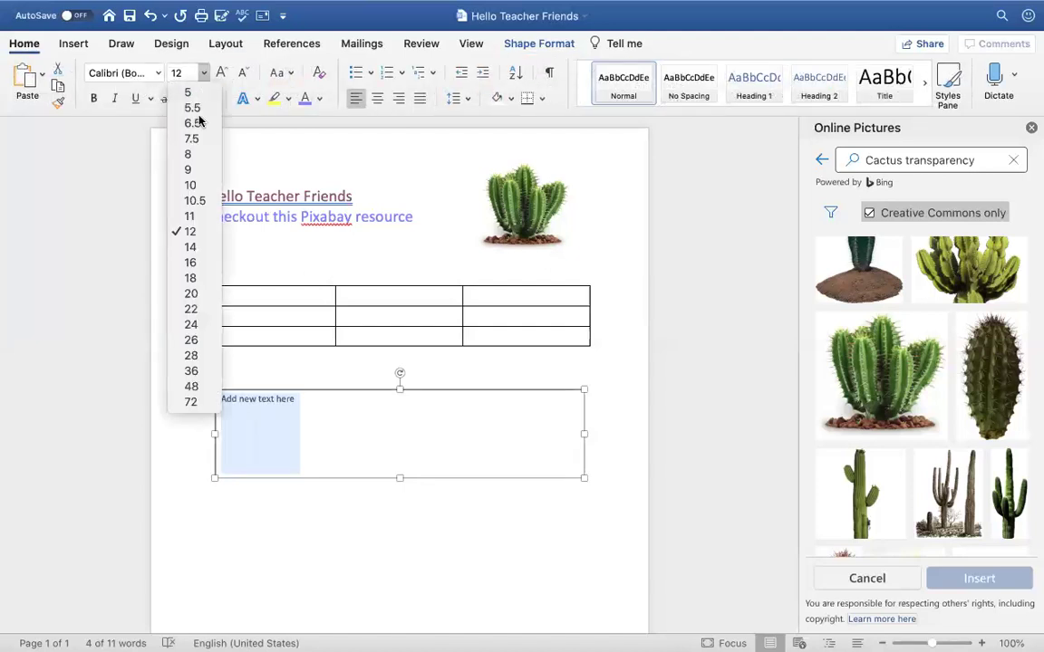
{"action": "left_click", "coordinate": [190, 293]}
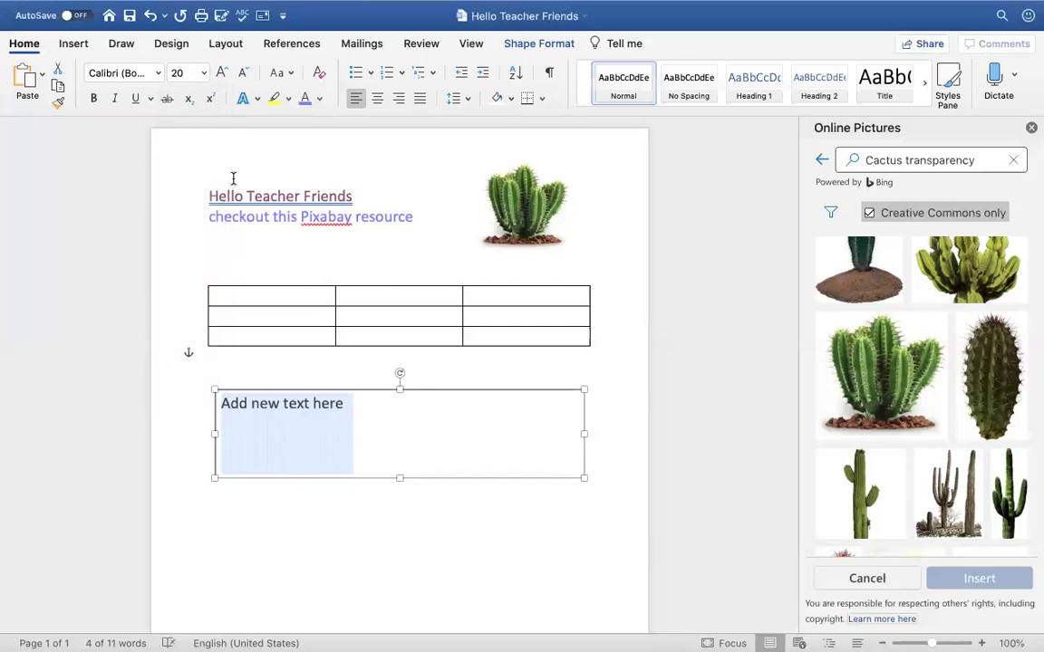
{"action": "left_click", "coordinate": [158, 73]}
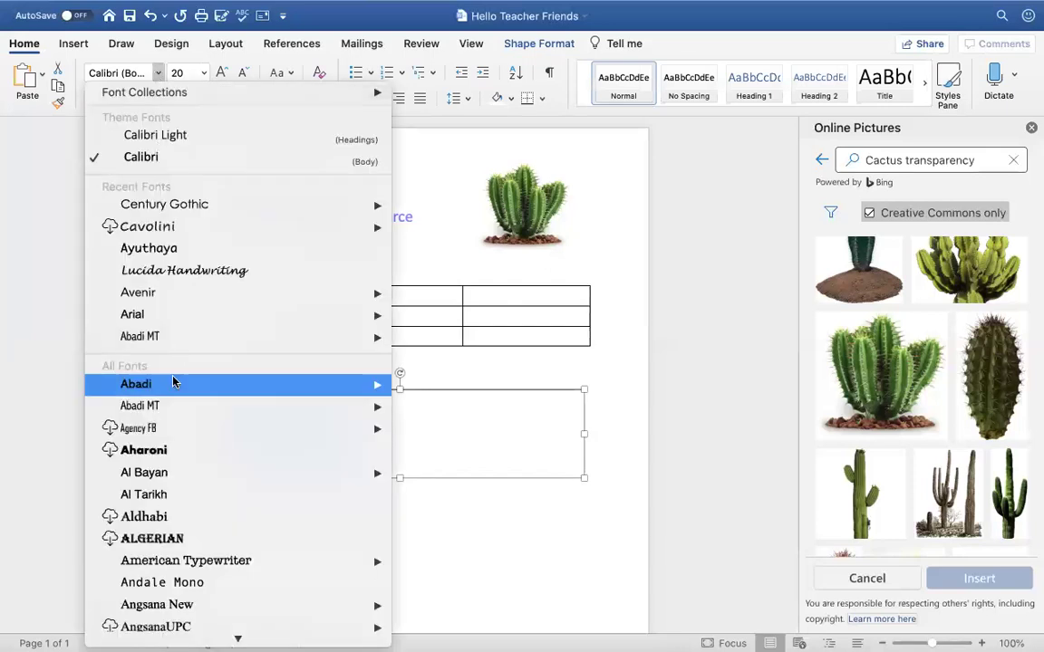
{"action": "left_click", "coordinate": [162, 315]}
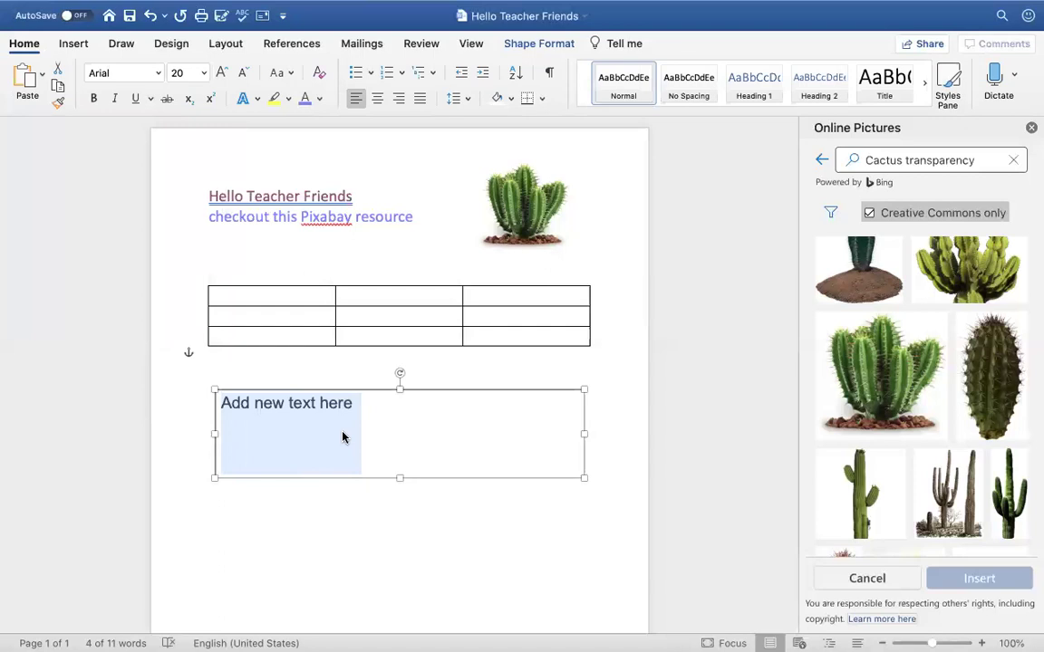
{"action": "right_click", "coordinate": [237, 450]}
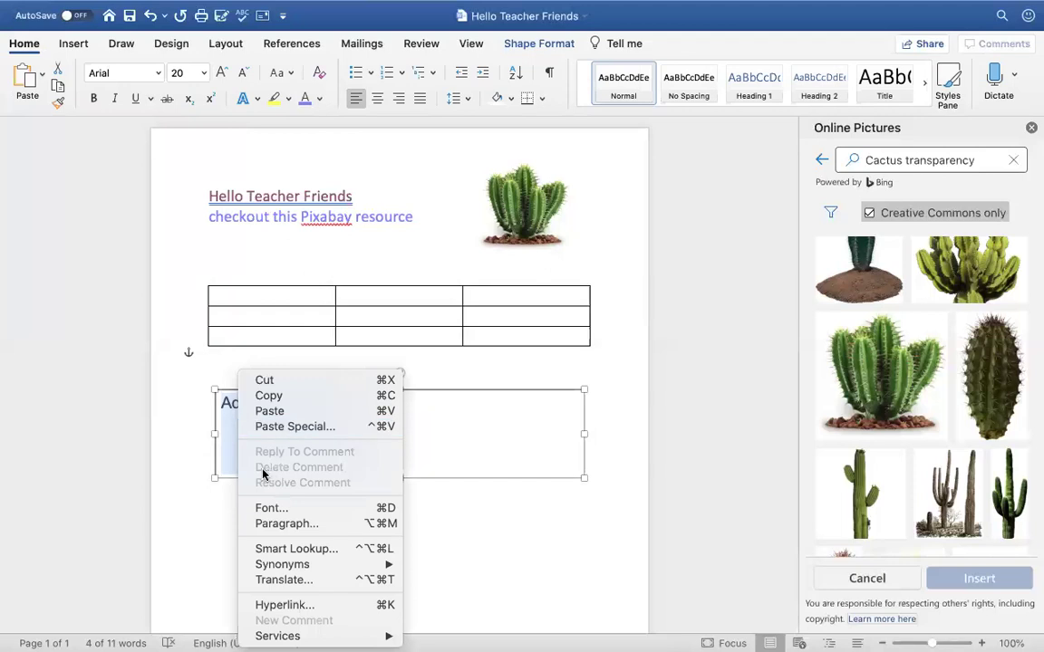
{"action": "left_click", "coordinate": [216, 466]}
{"action": "left_click", "coordinate": [184, 470]}
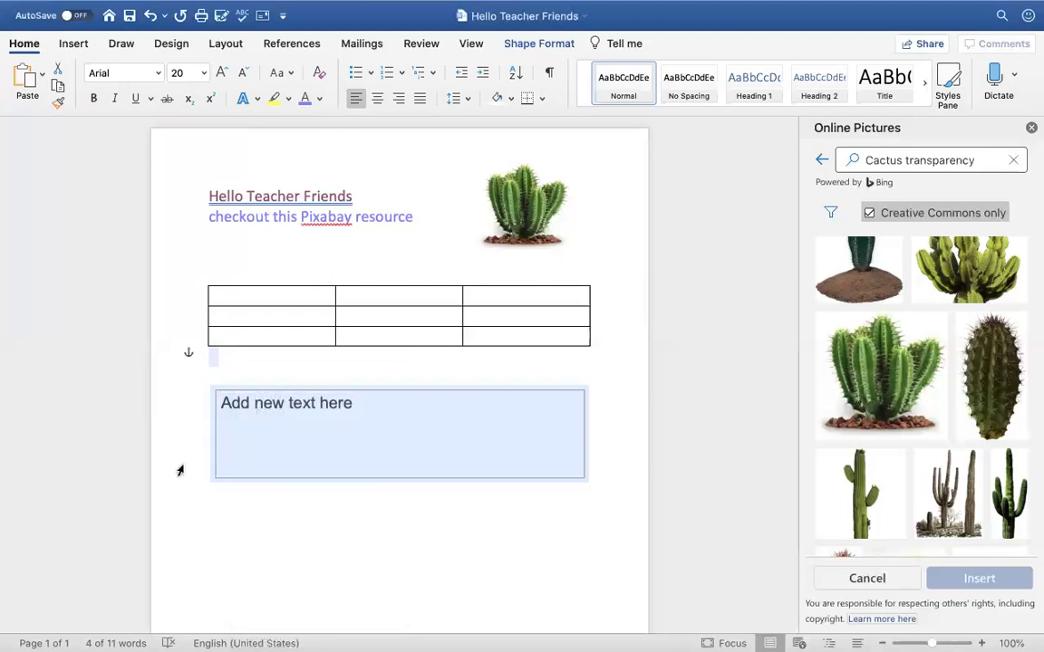
{"action": "left_click", "coordinate": [214, 460]}
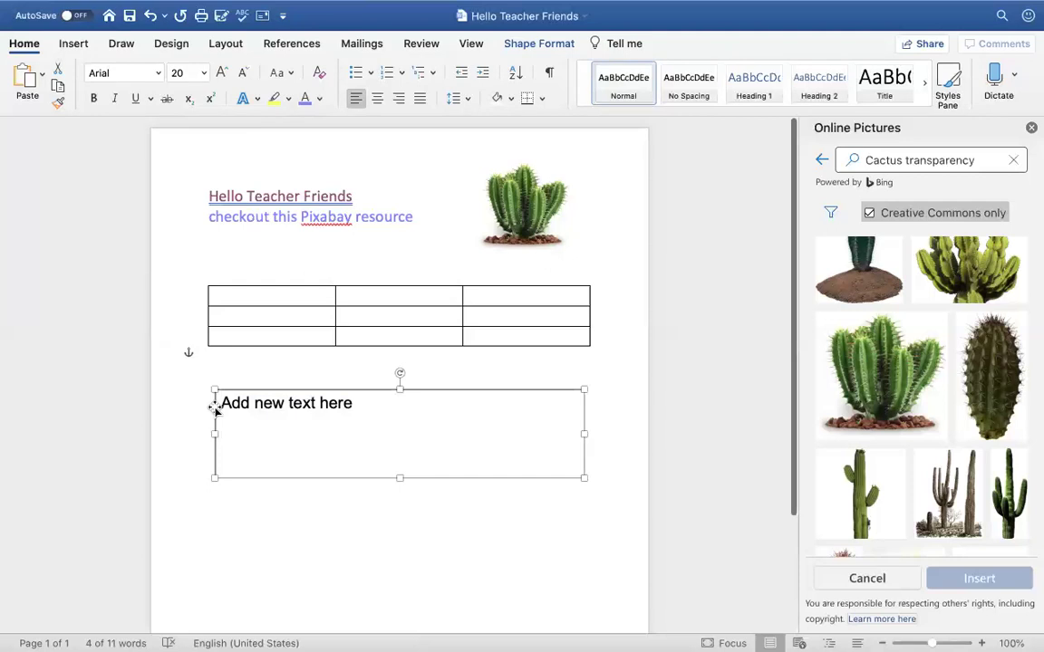
{"action": "right_click", "coordinate": [213, 412]}
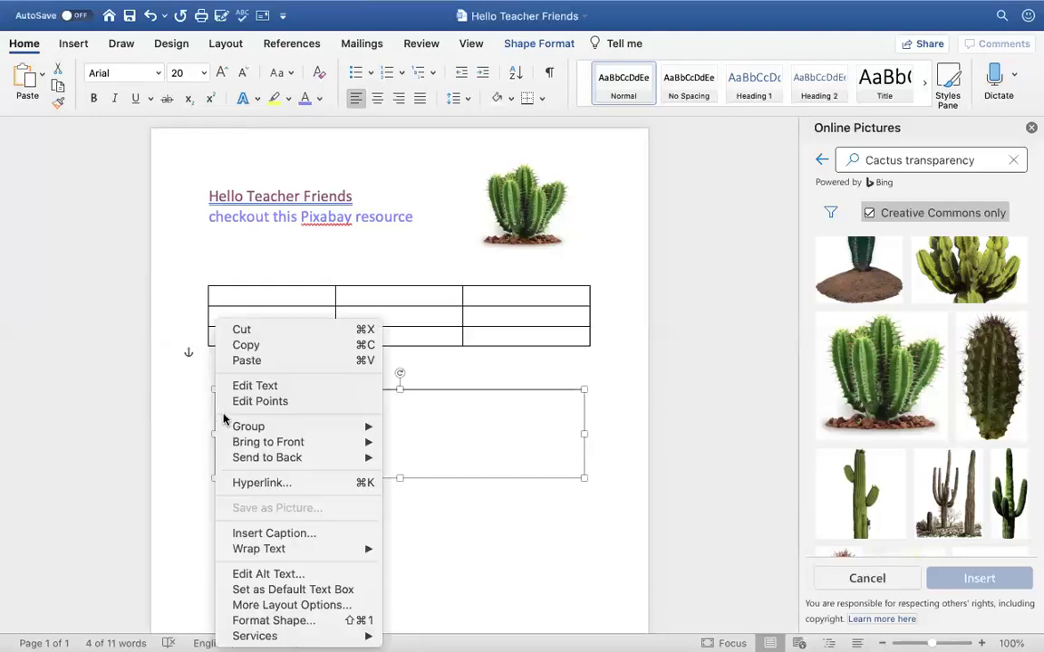
{"action": "mouse_move", "coordinate": [230, 425]}
{"action": "mouse_move", "coordinate": [270, 554]}
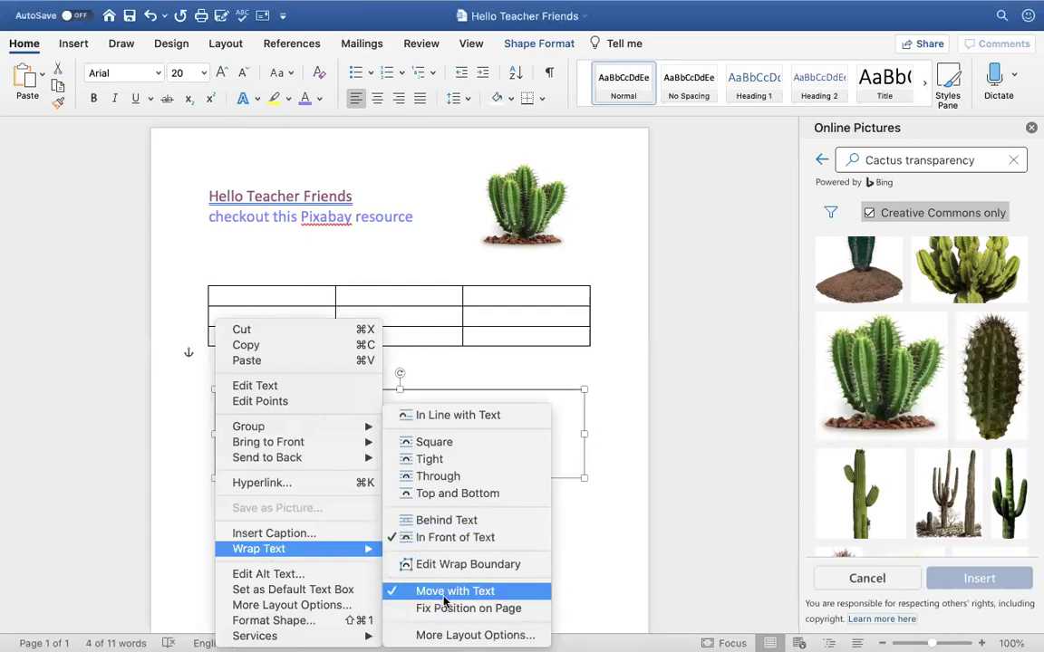
{"action": "left_click", "coordinate": [592, 570]}
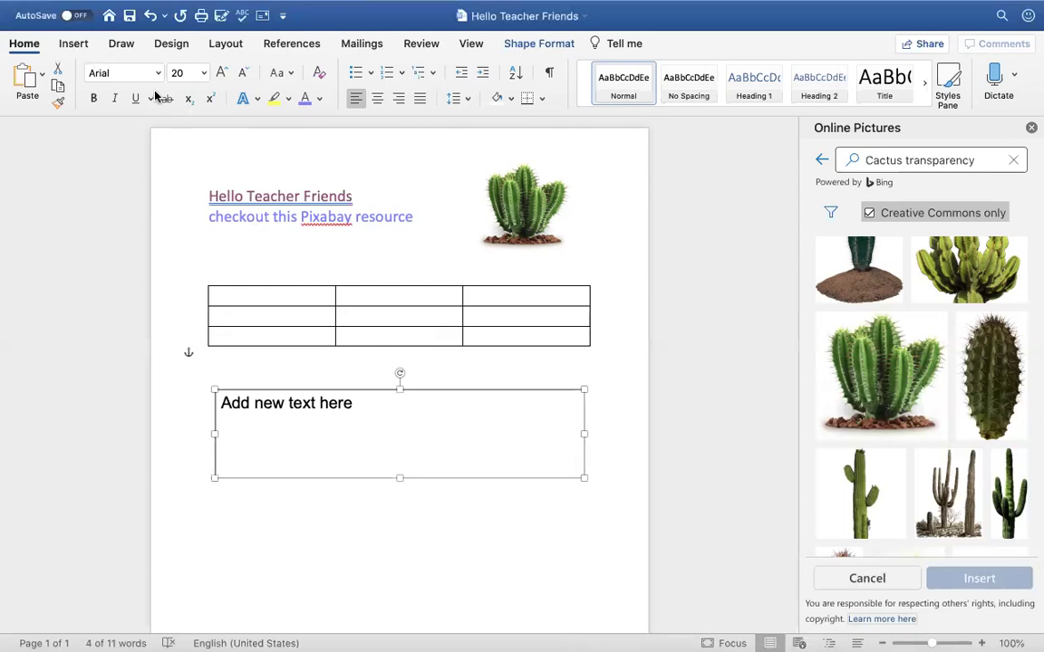
Insert an orange-outline WordArt below the text box reading 'Students'
{"action": "left_click", "coordinate": [74, 45]}
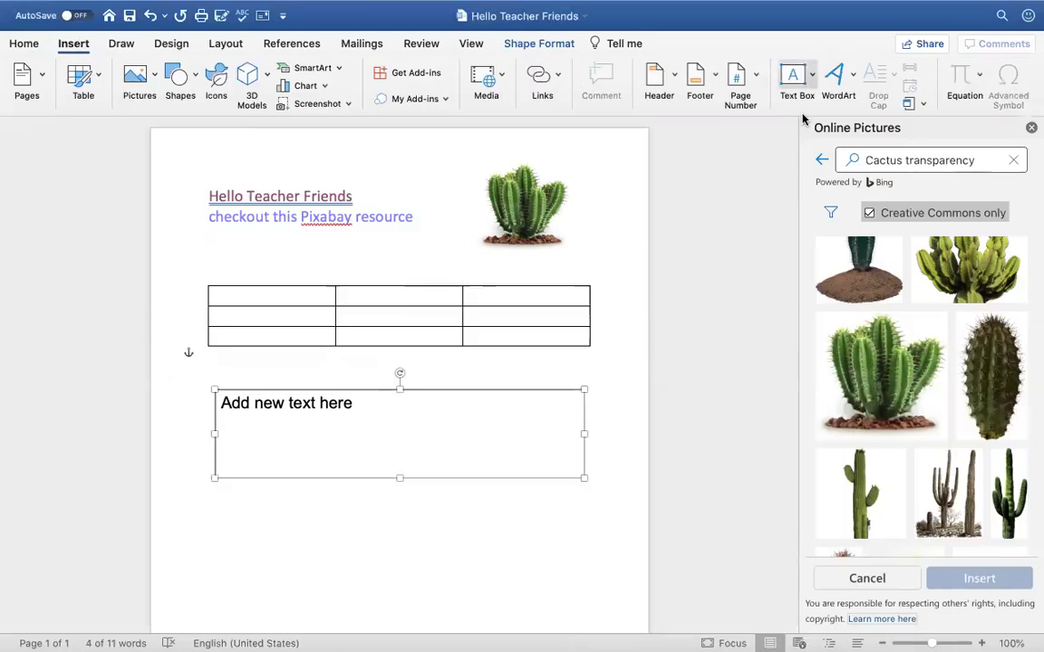
{"action": "left_click", "coordinate": [853, 82]}
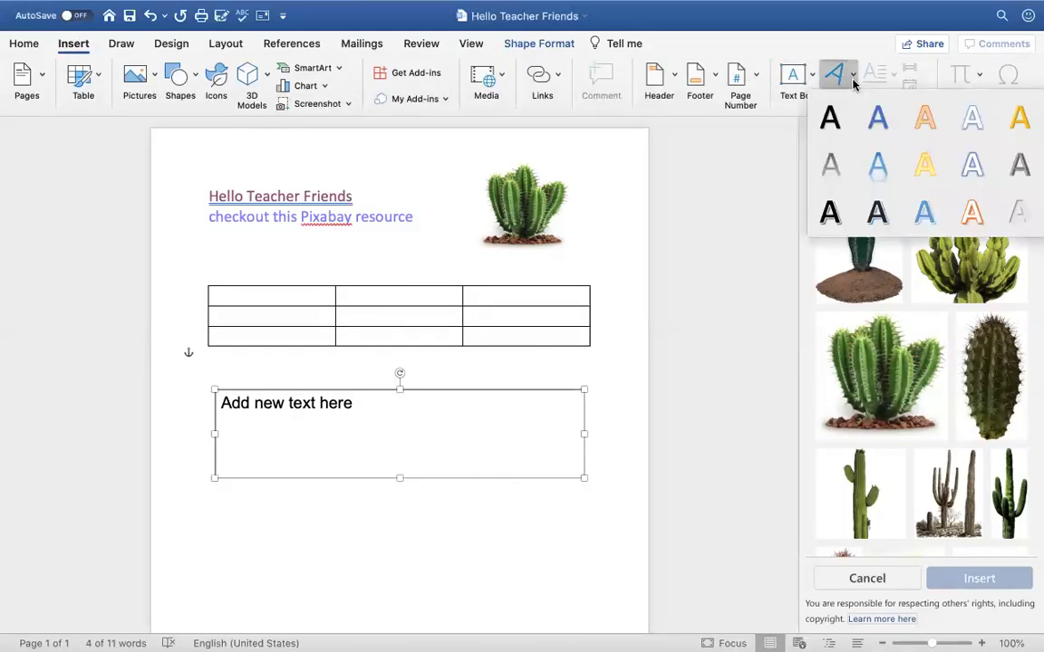
{"action": "left_click", "coordinate": [922, 116]}
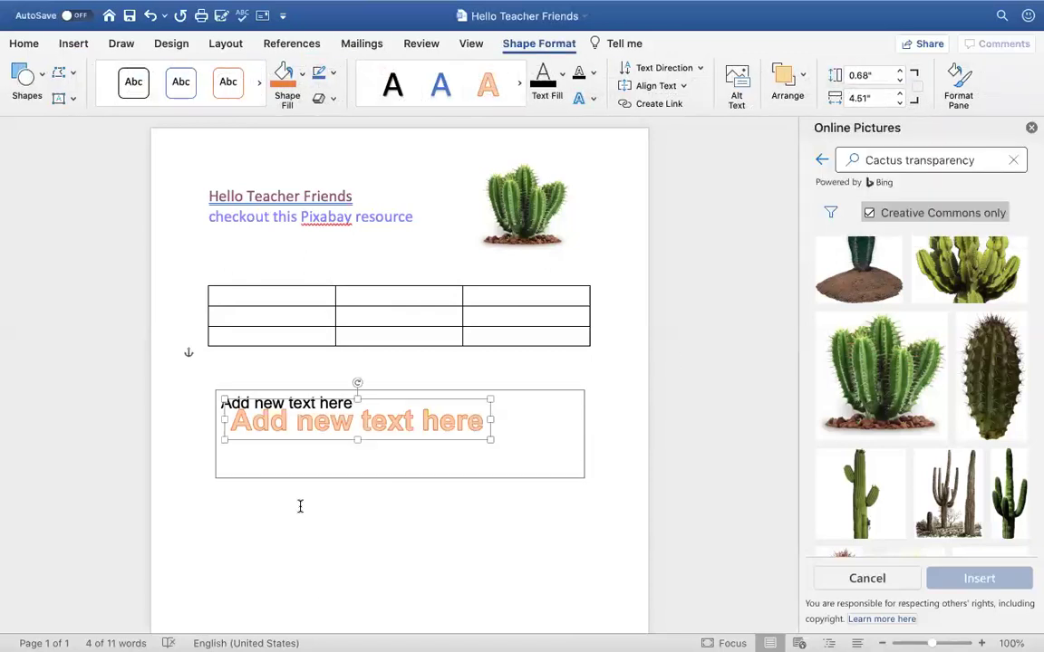
{"action": "left_click_drag", "start_coordinate": [325, 441], "coordinate": [366, 555]}
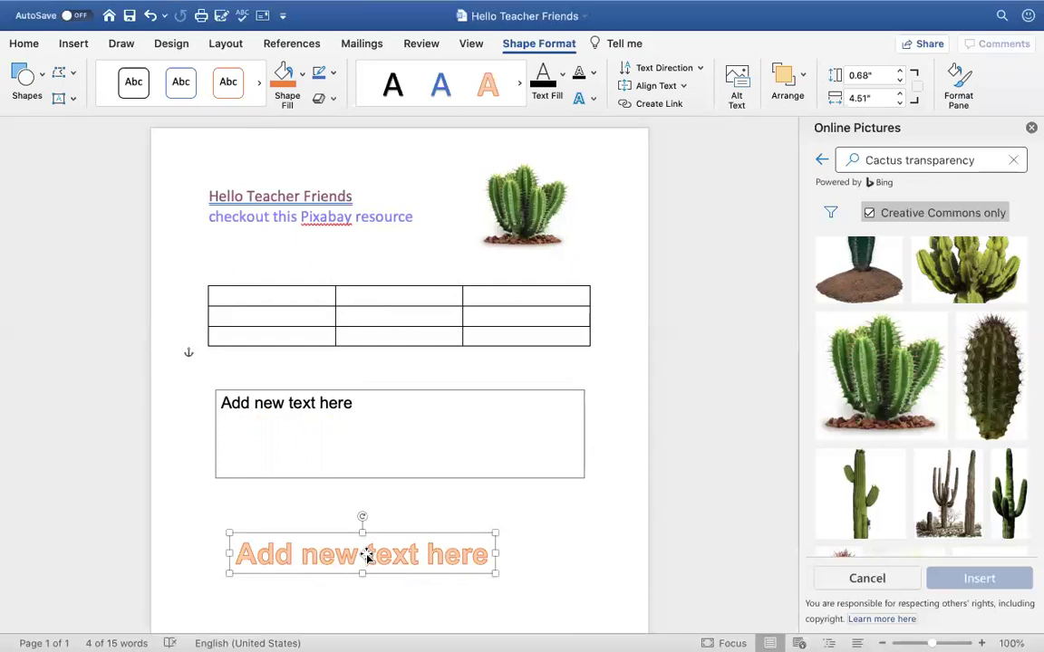
{"action": "triple_click", "coordinate": [367, 556]}
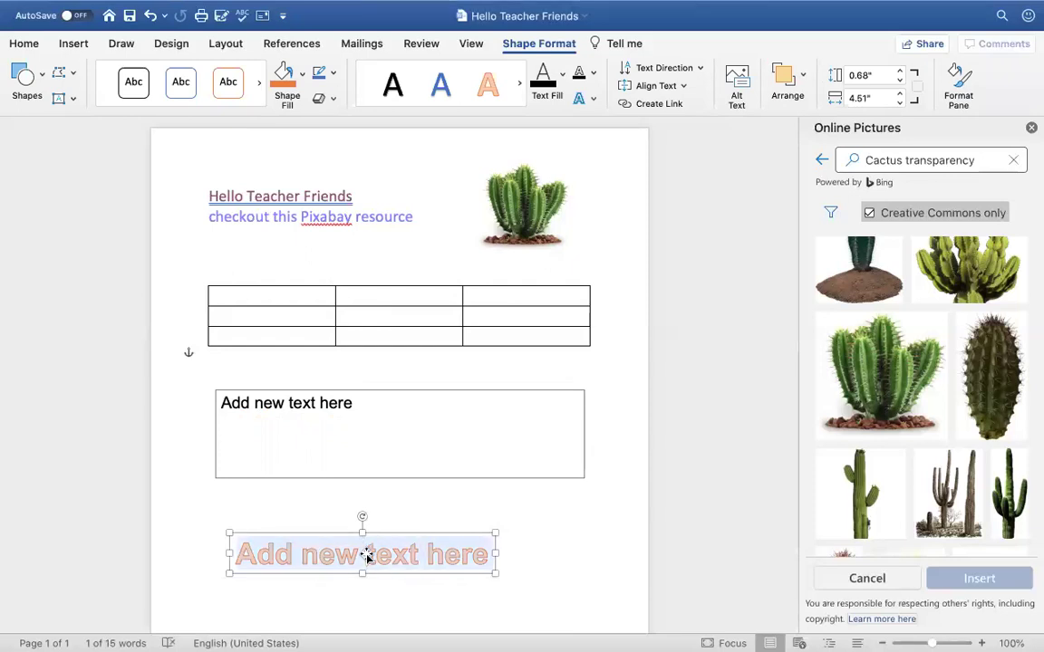
{"action": "type", "text": "STudents"}
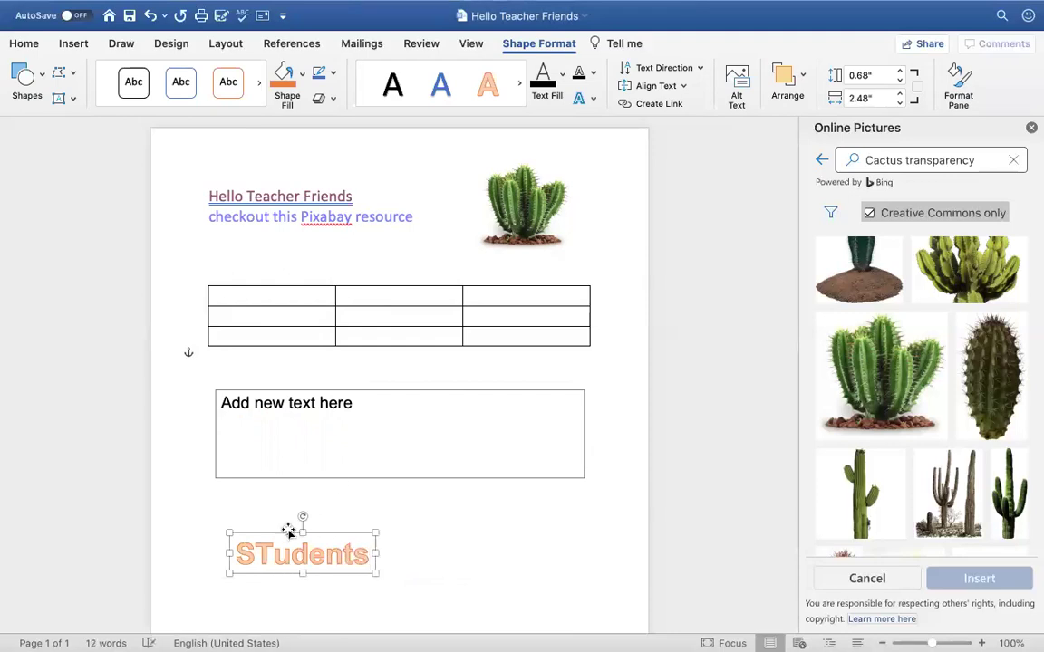
{"action": "left_click", "coordinate": [268, 555]}
{"action": "key", "text": "BackSpace"}
{"action": "type", "text": "t"}
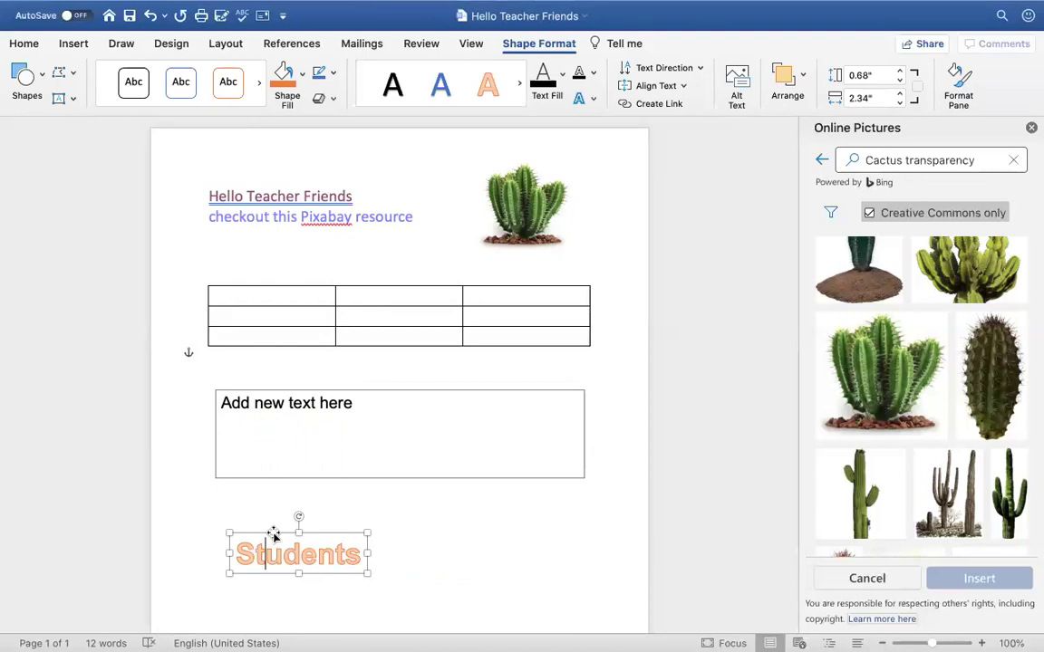
Give the Students WordArt a blue Theme Color shape fill
{"action": "right_click", "coordinate": [274, 536]}
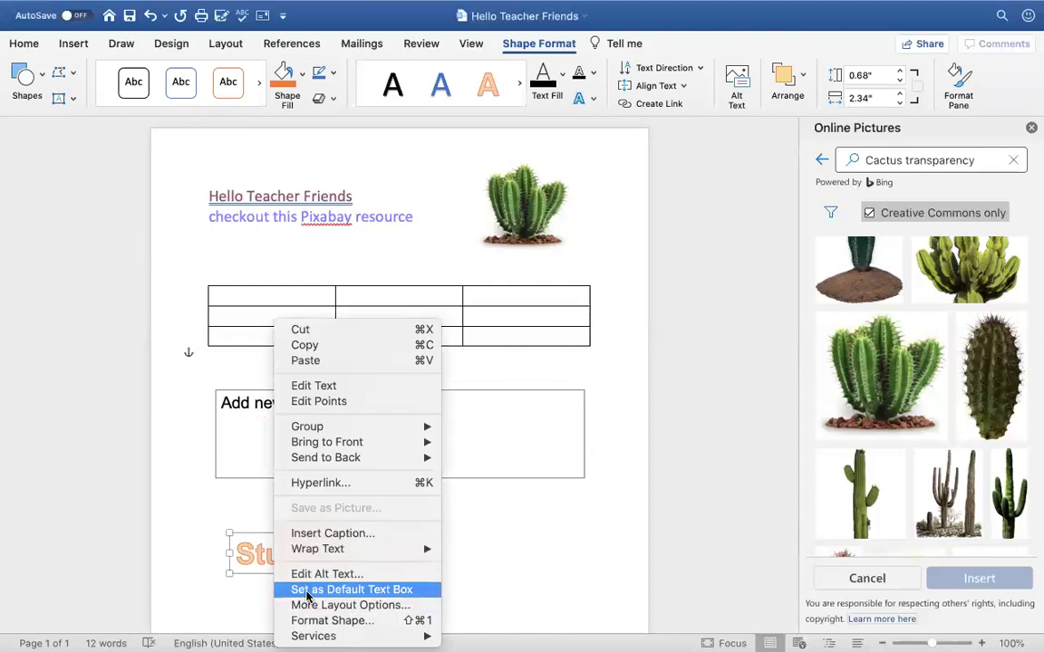
{"action": "mouse_move", "coordinate": [332, 446]}
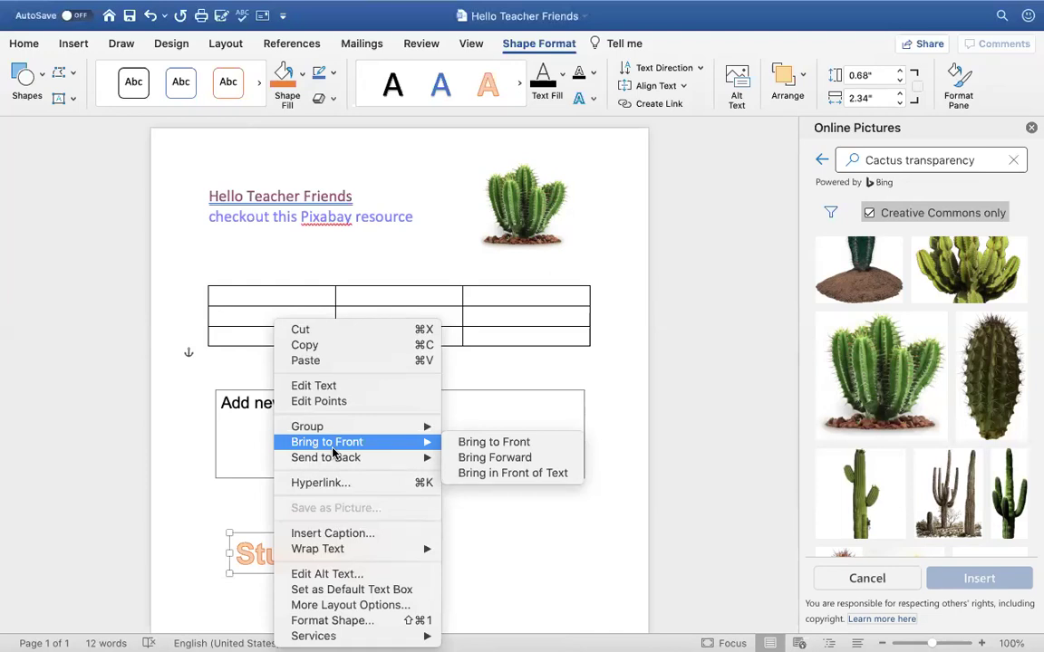
{"action": "left_click", "coordinate": [366, 552]}
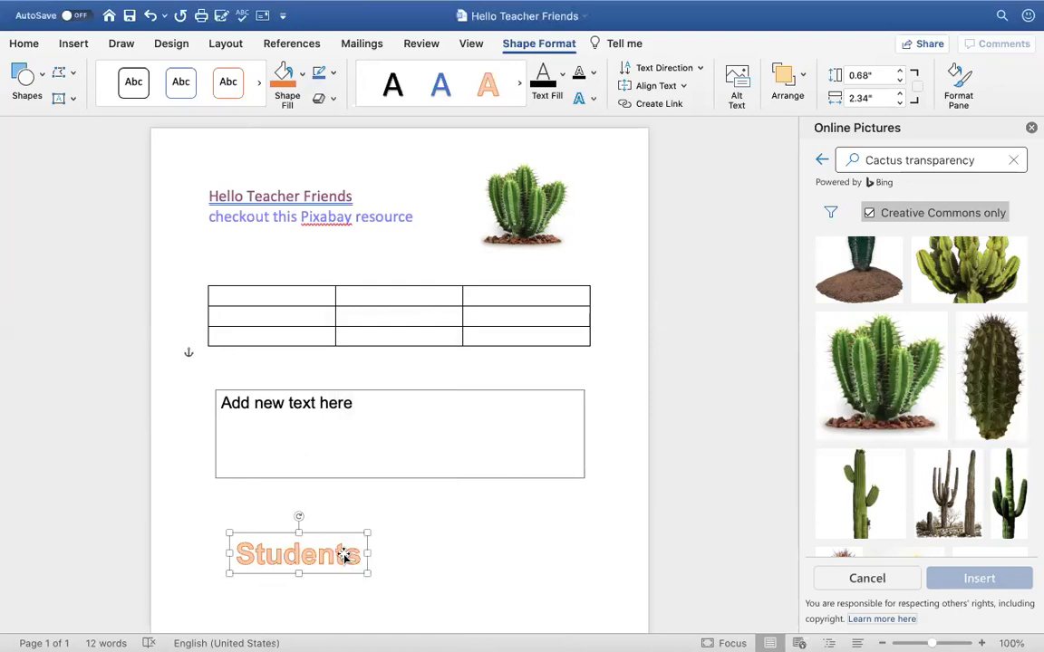
{"action": "double_click", "coordinate": [346, 558]}
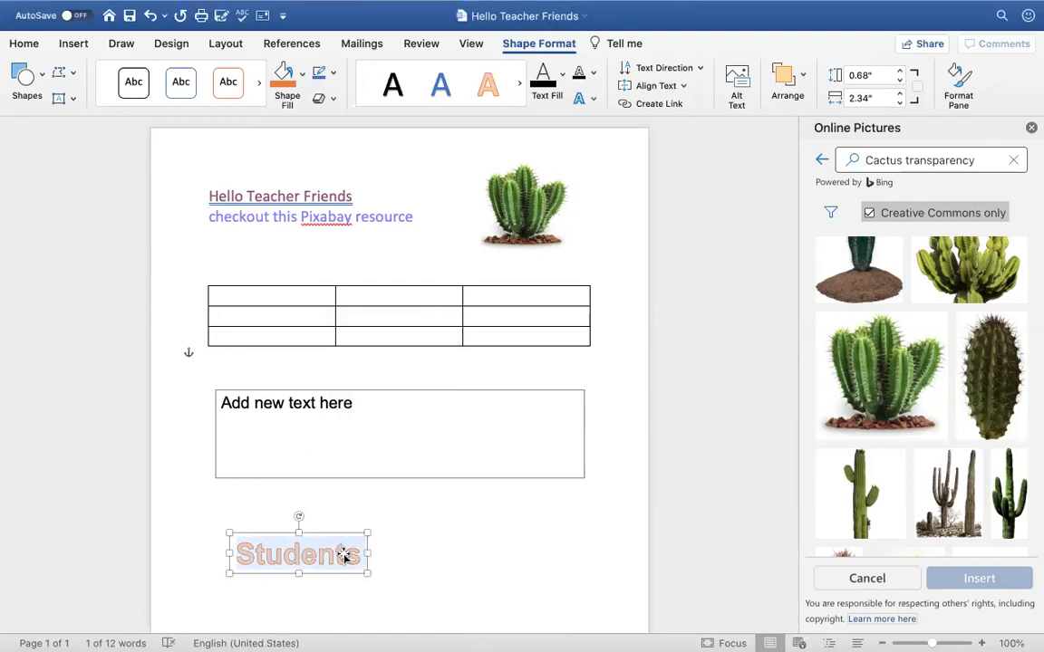
{"action": "left_click", "coordinate": [280, 74]}
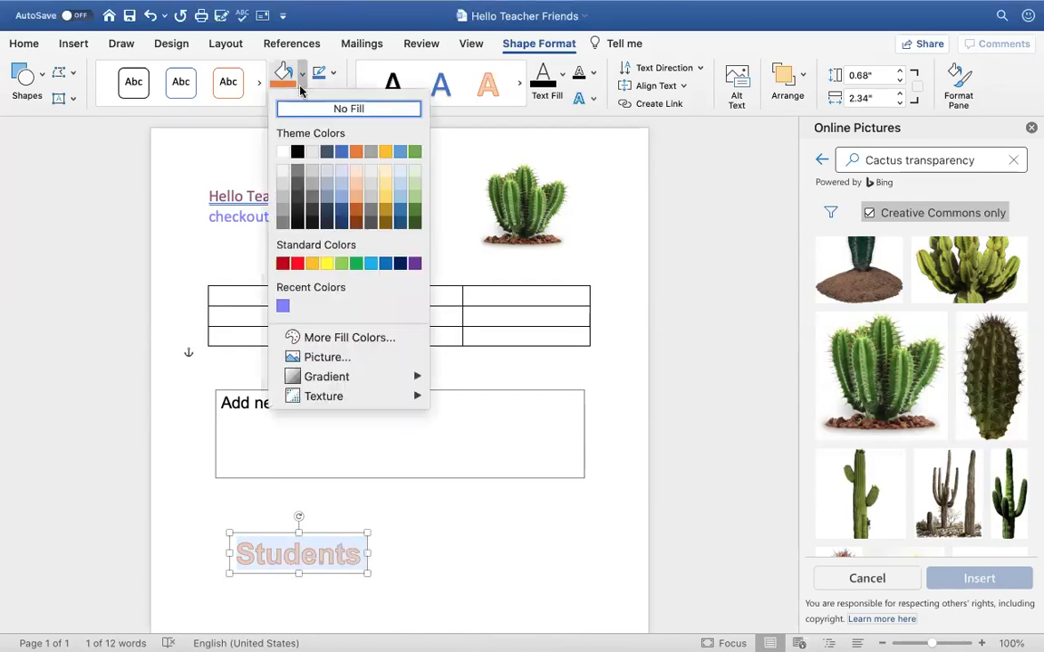
{"action": "left_click", "coordinate": [310, 179]}
Move the Students WordArt up above the table, under the Pixabay line
{"action": "left_click", "coordinate": [492, 539]}
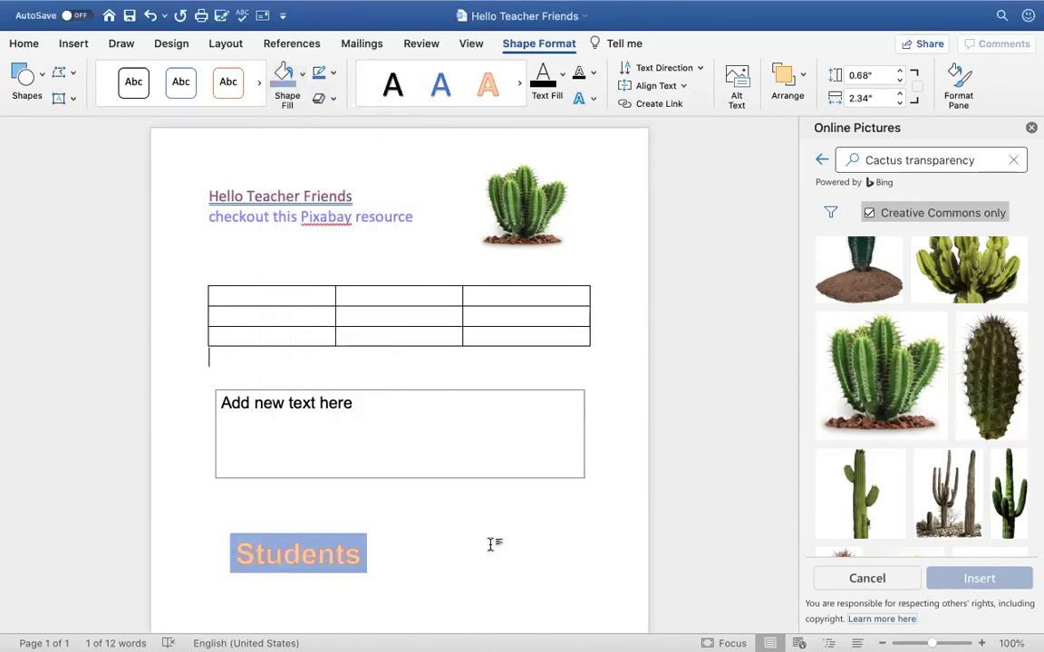
{"action": "left_click", "coordinate": [354, 533]}
{"action": "left_click_drag", "start_coordinate": [352, 535], "coordinate": [317, 228]}
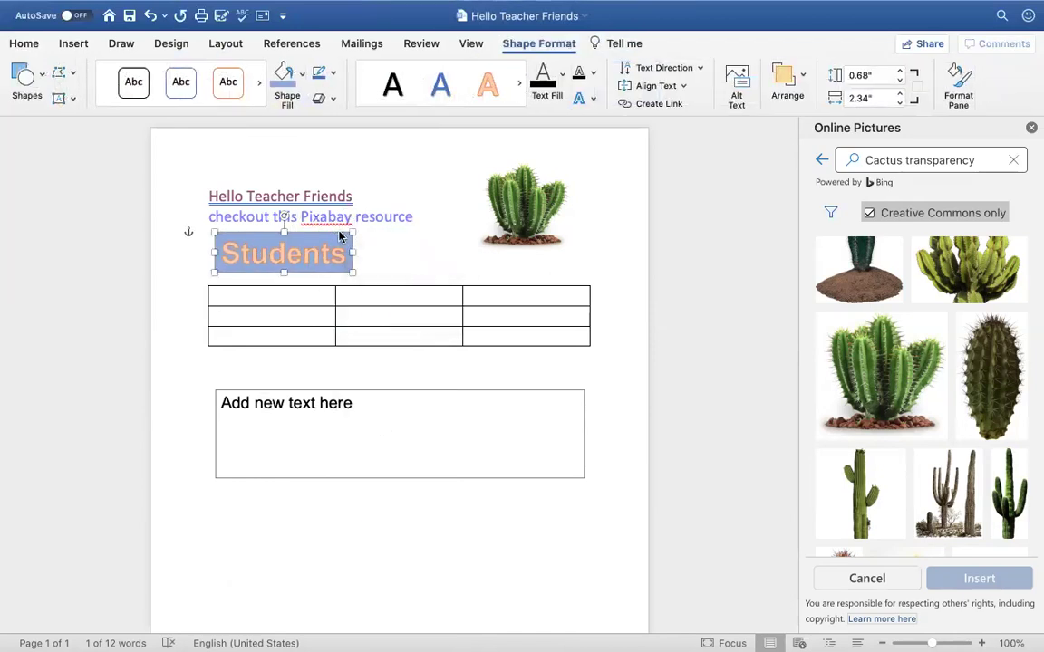
Move the 'Add new text here' box lower and drag the cactus picture onto it
{"action": "left_click", "coordinate": [200, 284]}
{"action": "left_click", "coordinate": [200, 286]}
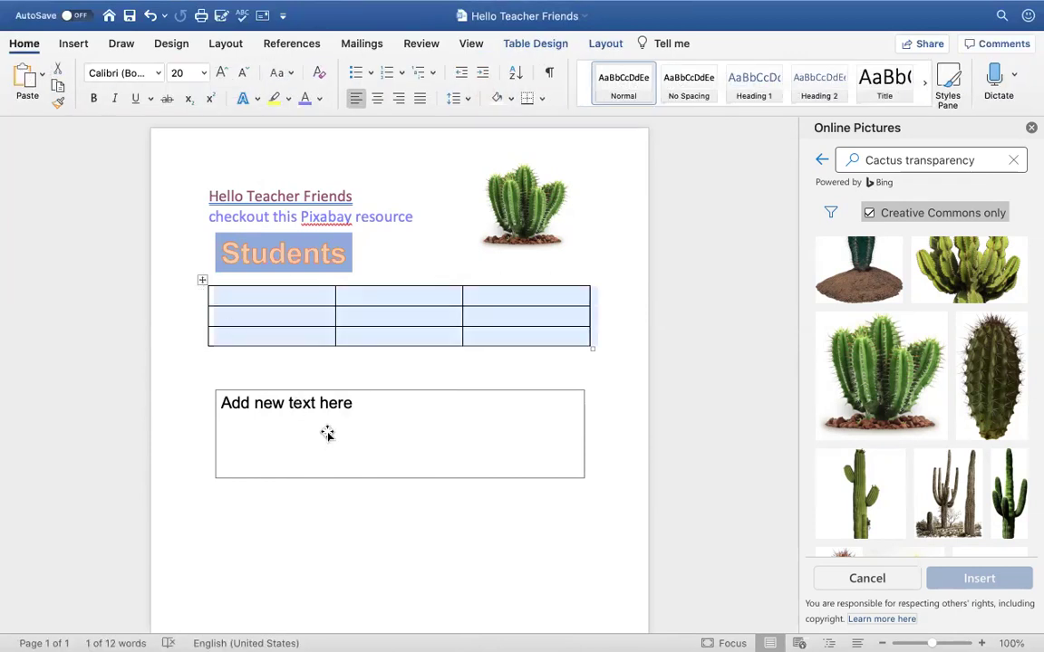
{"action": "left_click_drag", "start_coordinate": [345, 395], "coordinate": [335, 455]}
{"action": "left_click", "coordinate": [539, 216]}
{"action": "left_click_drag", "start_coordinate": [541, 219], "coordinate": [507, 407]}
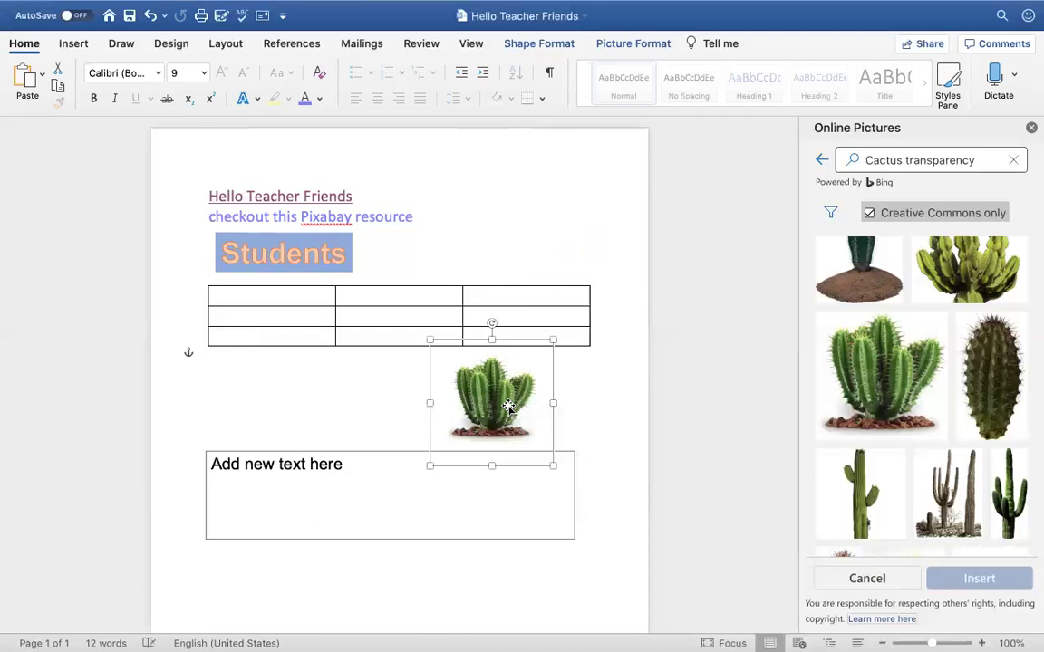
Bring the cactus to front and position it on the text box's right side
{"action": "right_click", "coordinate": [507, 411]}
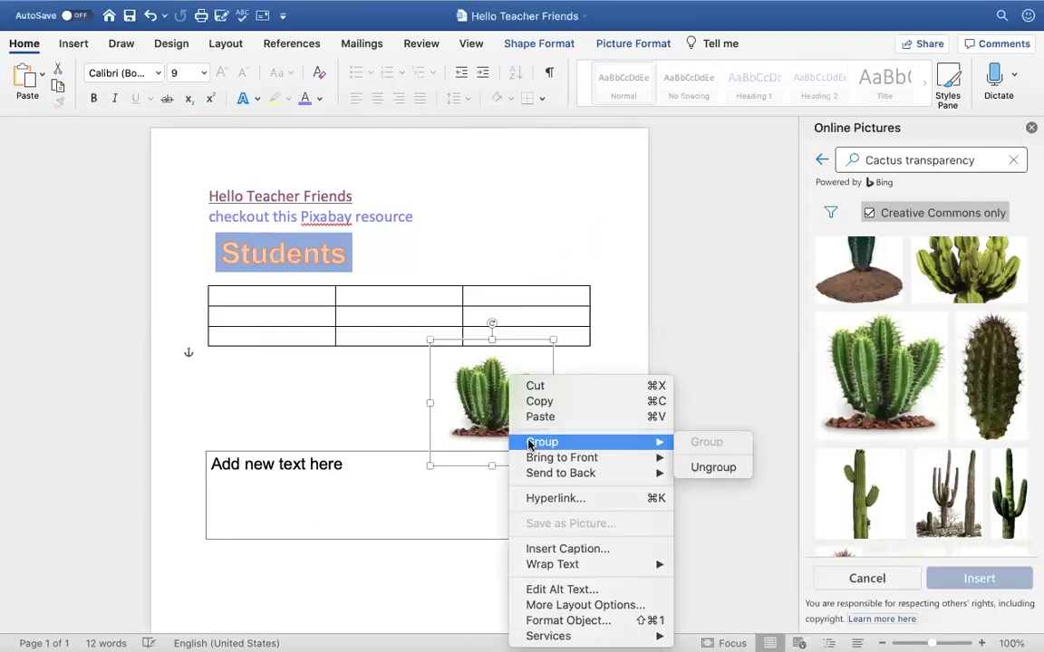
{"action": "mouse_move", "coordinate": [544, 458]}
{"action": "left_click", "coordinate": [703, 457]}
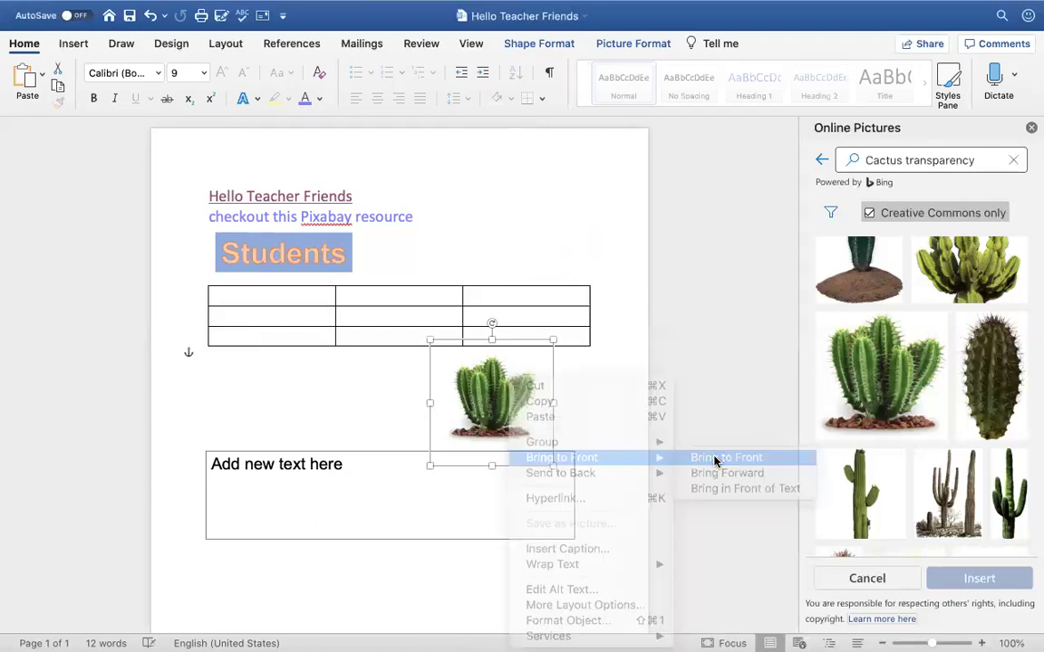
{"action": "left_click_drag", "start_coordinate": [530, 415], "coordinate": [539, 497]}
{"action": "left_click", "coordinate": [571, 389]}
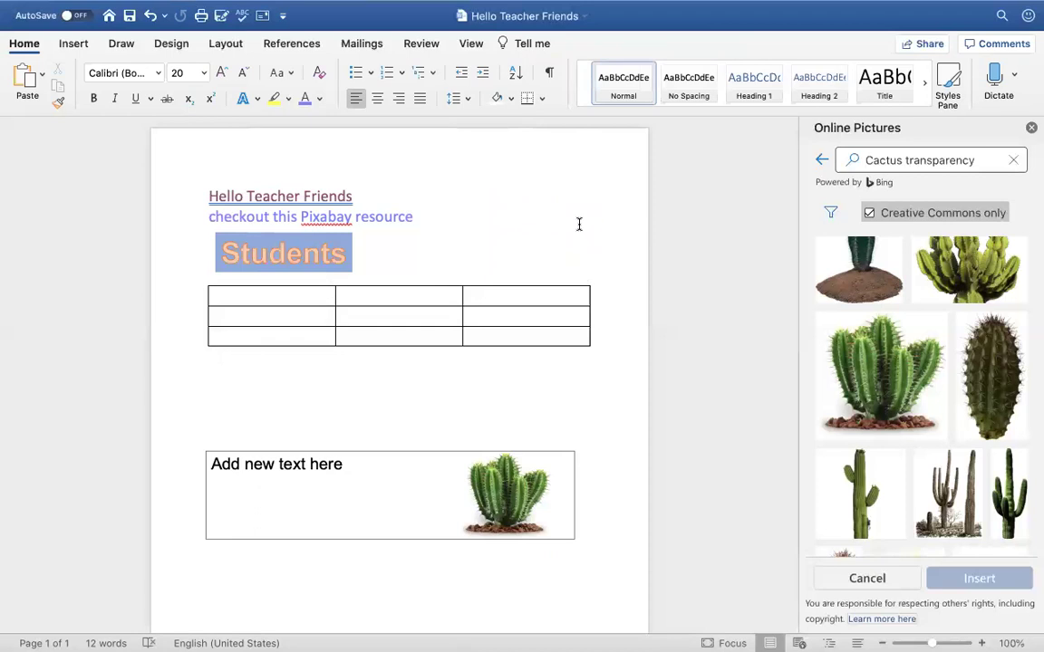
{"action": "left_click", "coordinate": [410, 188]}
{"action": "left_click", "coordinate": [121, 43]}
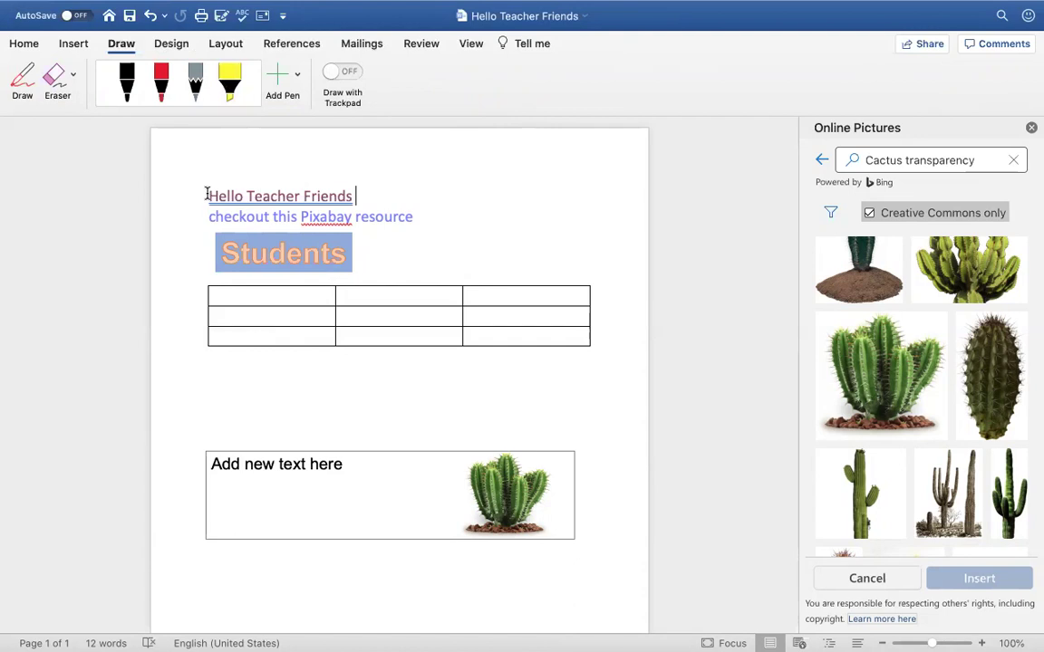
Mark the 'Hello Teacher Friends' heading with the yellow highlighter, then look over the pen choices
{"action": "left_click", "coordinate": [231, 84]}
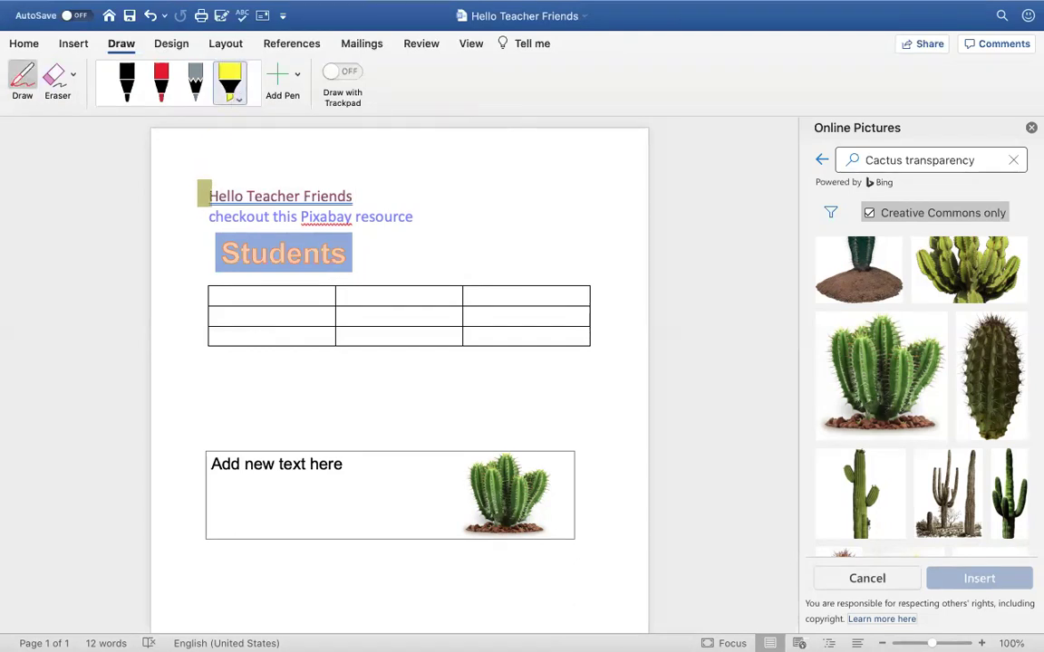
{"action": "left_click_drag", "start_coordinate": [204, 193], "coordinate": [358, 190]}
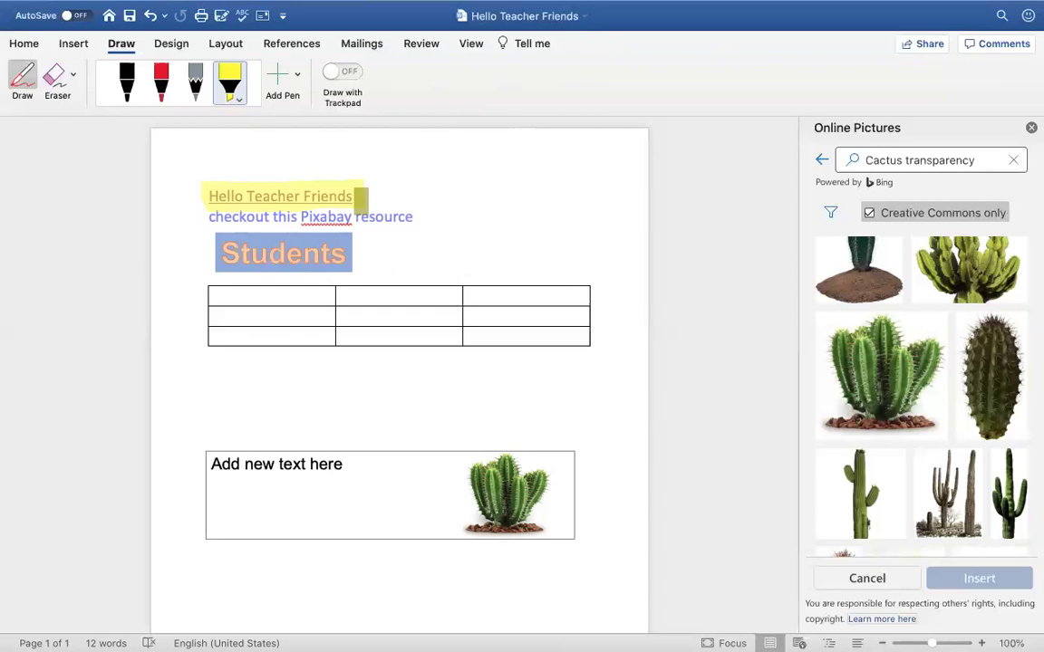
{"action": "left_click", "coordinate": [128, 72]}
{"action": "left_click", "coordinate": [295, 78]}
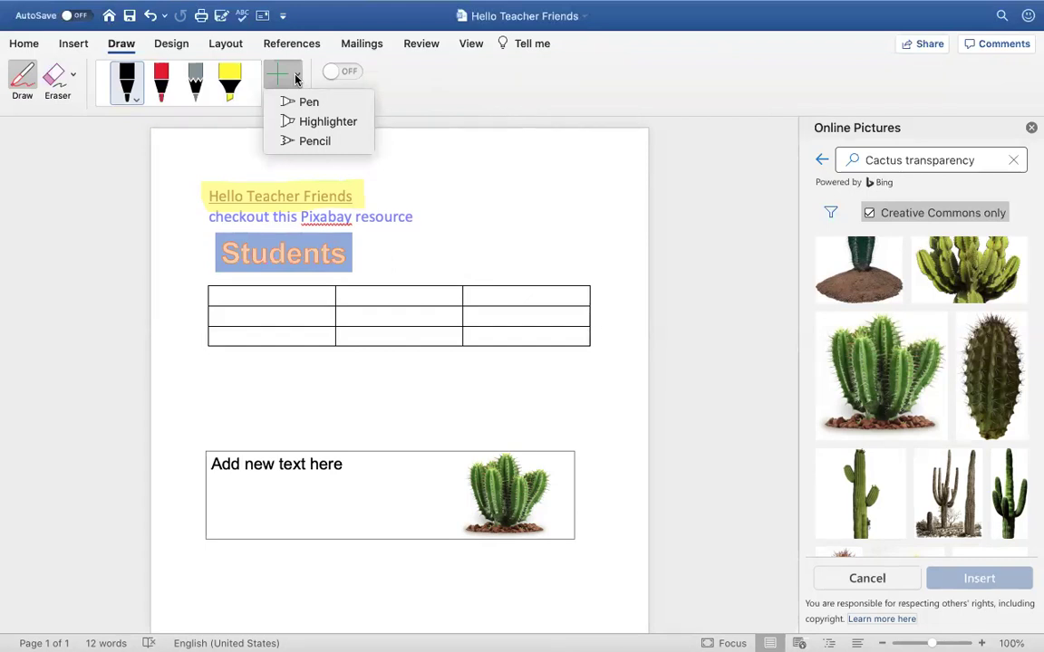
{"action": "left_click", "coordinate": [62, 77]}
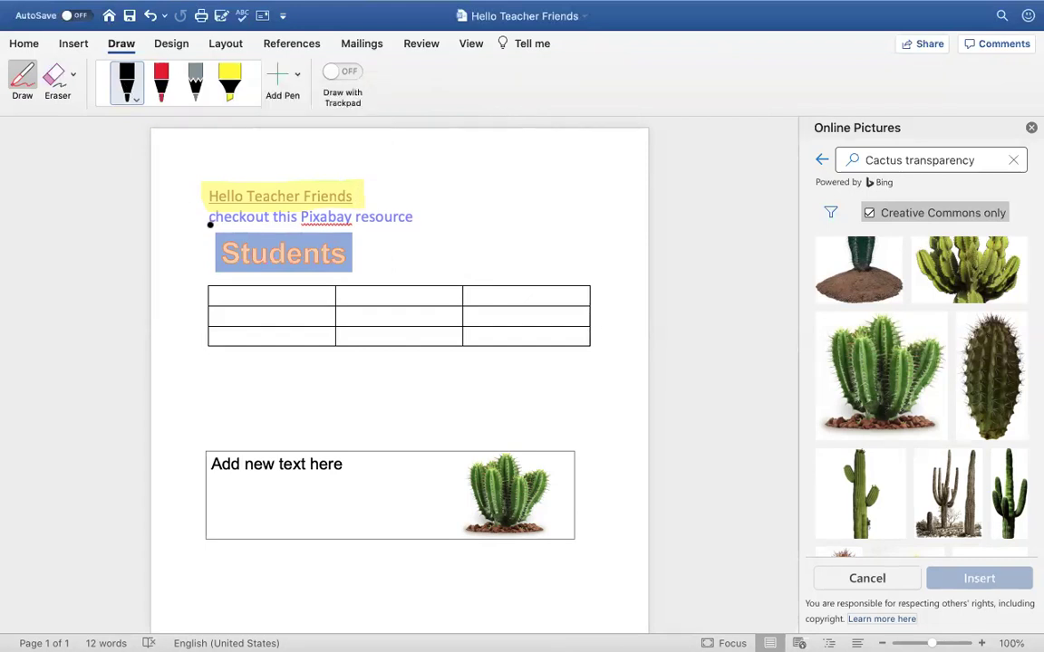
Erase the yellow ink over the heading with the Medium Eraser
{"action": "left_click", "coordinate": [74, 79]}
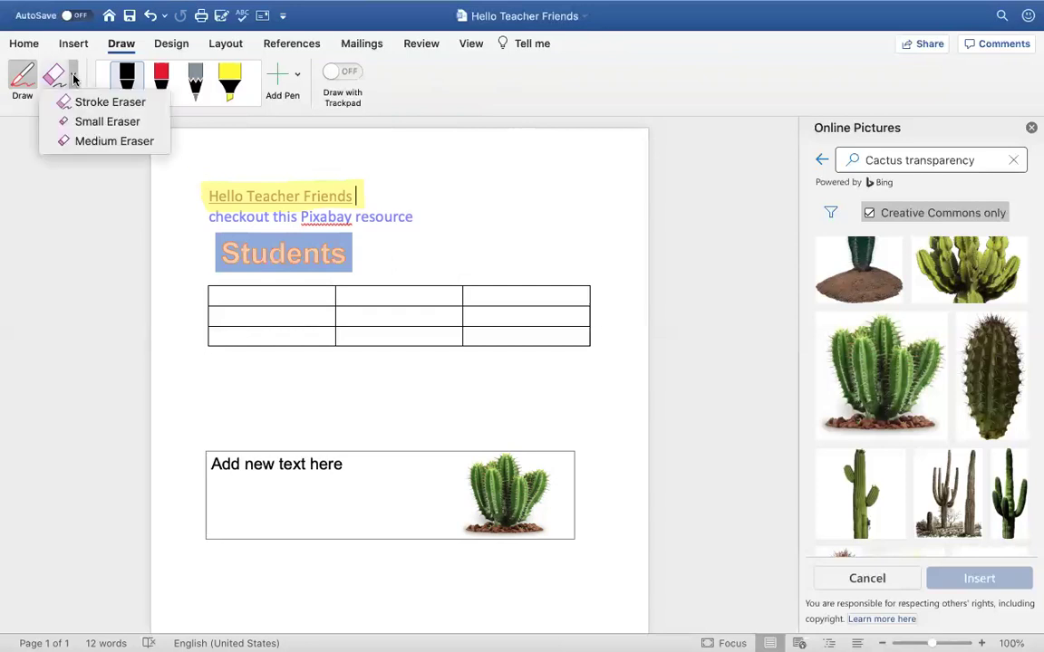
{"action": "left_click", "coordinate": [85, 143]}
{"action": "mouse_move", "coordinate": [205, 181]}
{"action": "left_mouse_down"}
{"action": "mouse_move", "coordinate": [210, 204]}
{"action": "mouse_move", "coordinate": [299, 172]}
{"action": "mouse_move", "coordinate": [334, 169]}
{"action": "mouse_move", "coordinate": [358, 186]}
{"action": "left_mouse_up"}
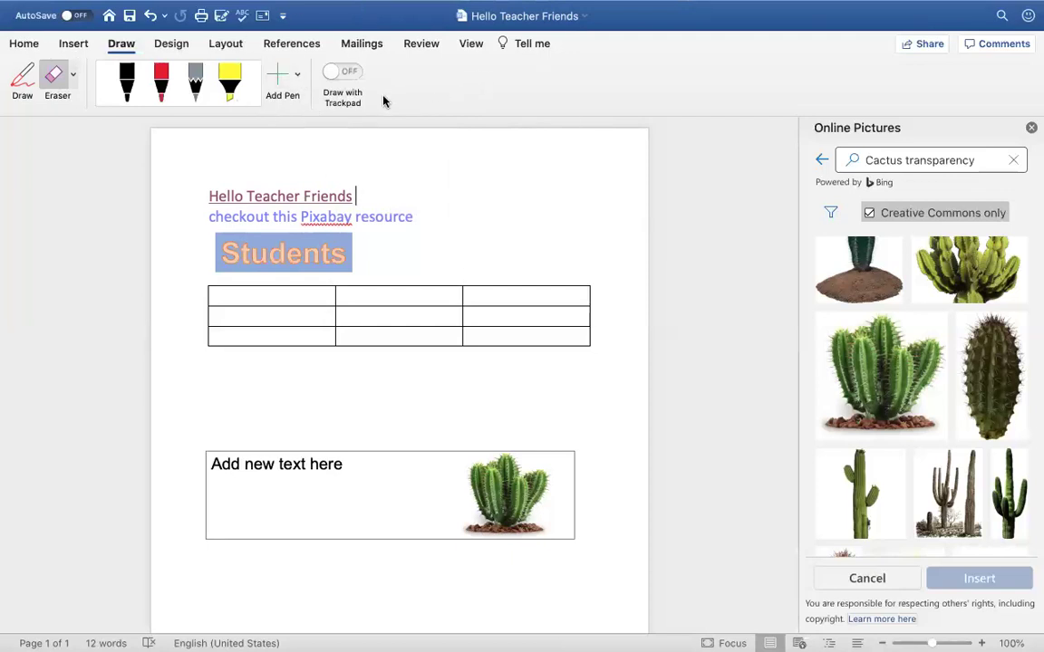
{"action": "left_click", "coordinate": [170, 45]}
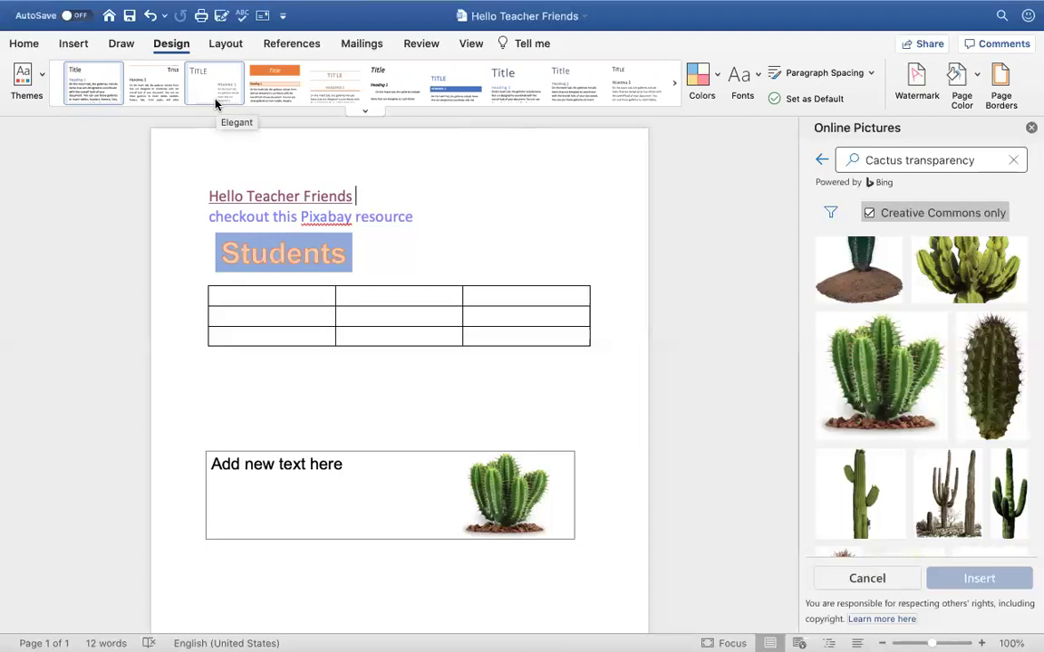
Preview several Design style sets, then apply the one with italic headings
{"action": "left_click", "coordinate": [277, 93]}
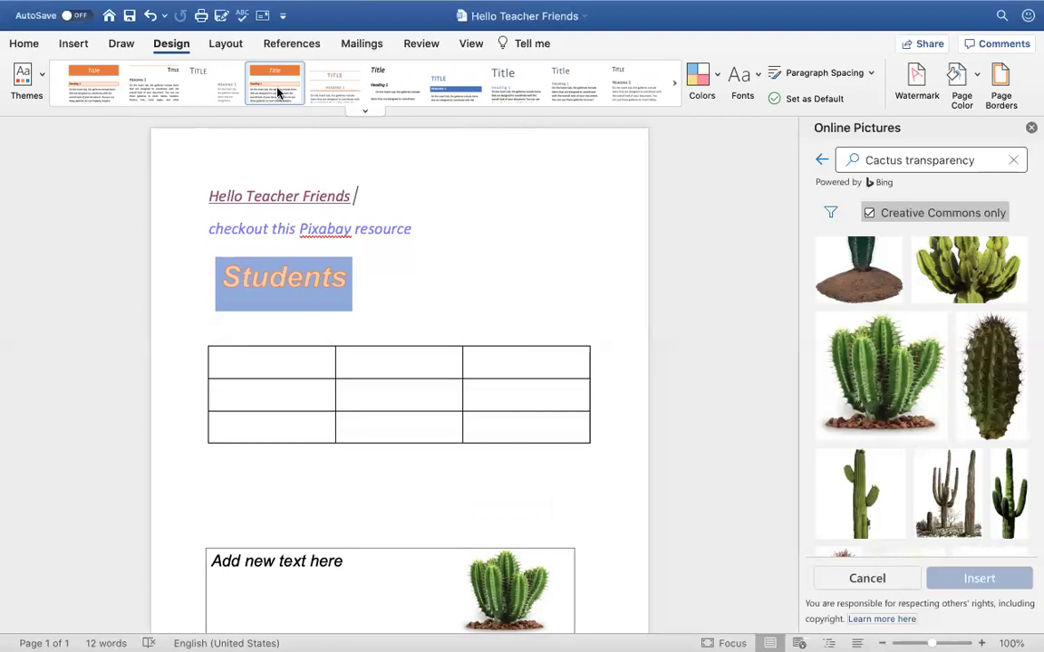
{"action": "left_click", "coordinate": [456, 87]}
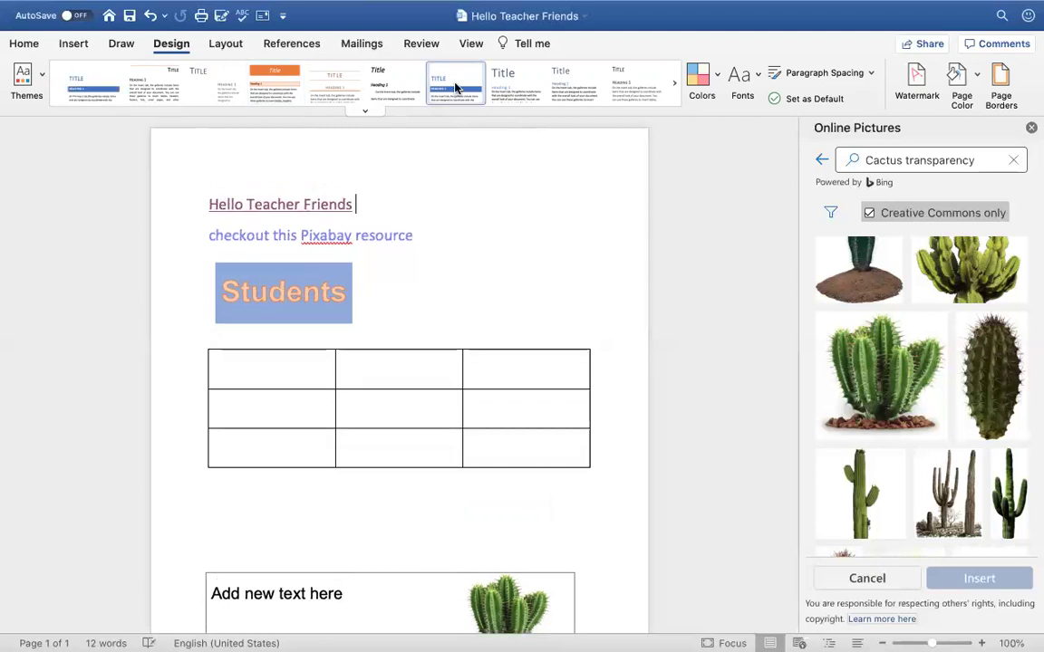
{"action": "left_click", "coordinate": [153, 91]}
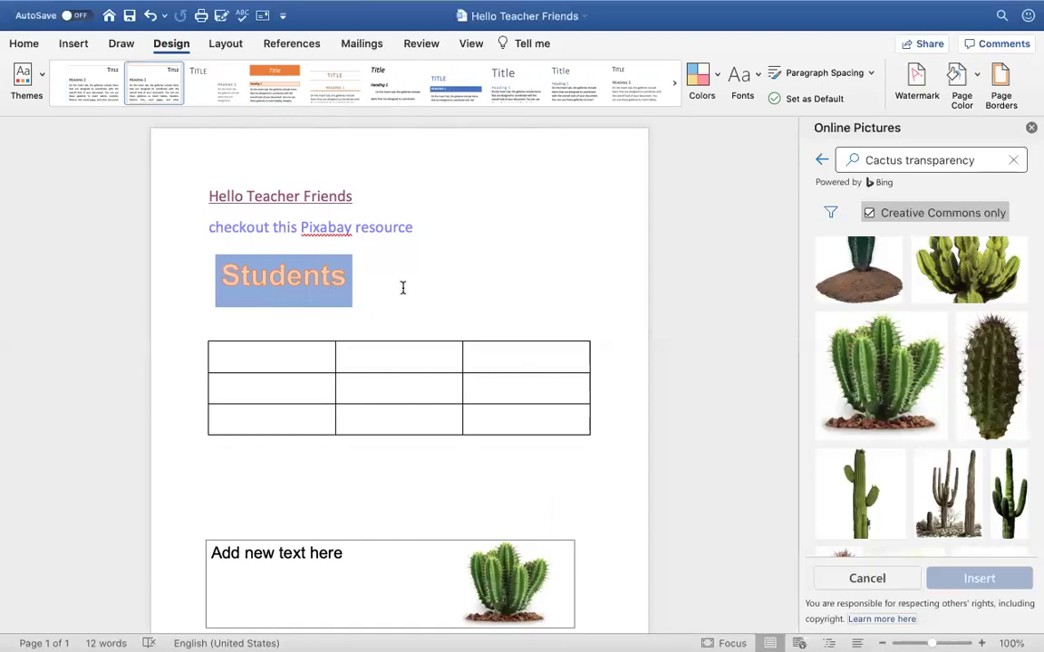
{"action": "left_click", "coordinate": [628, 86]}
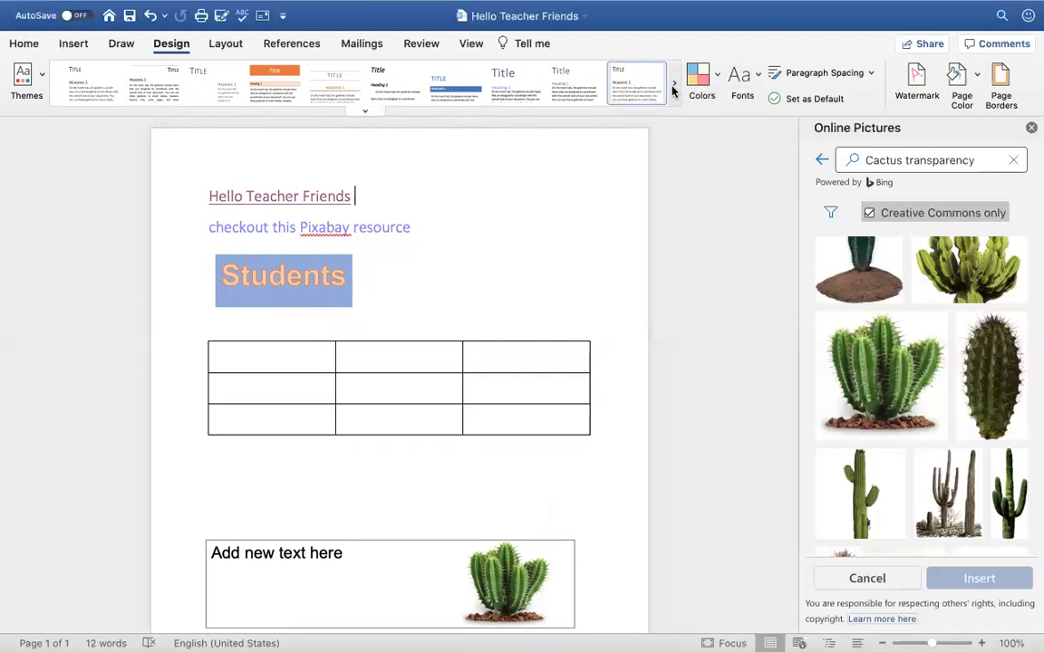
{"action": "left_click", "coordinate": [672, 87]}
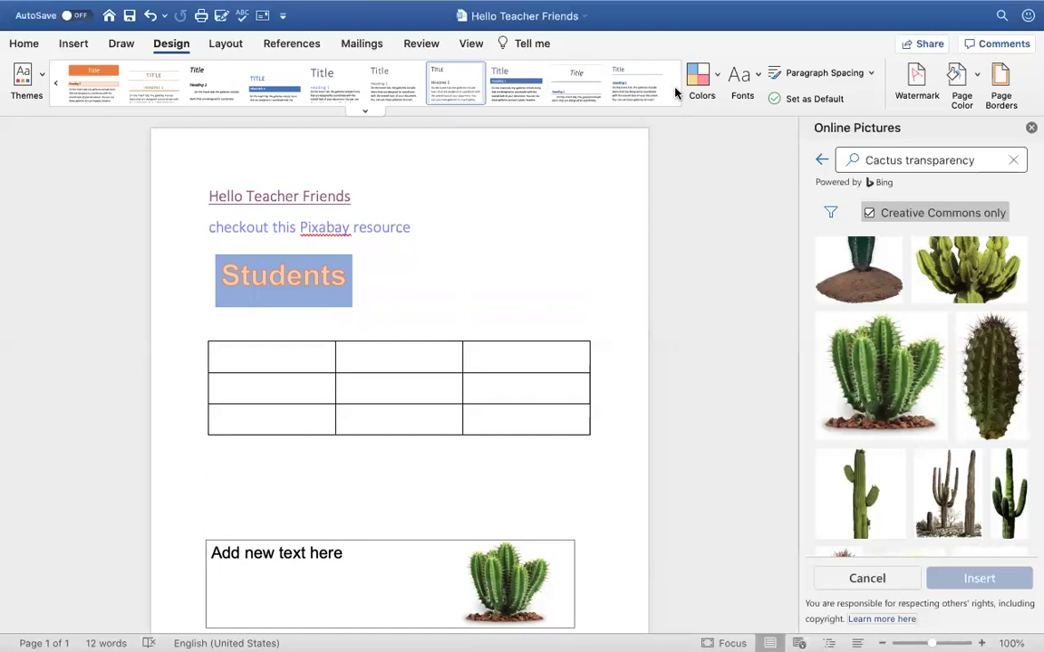
{"action": "left_click", "coordinate": [98, 83]}
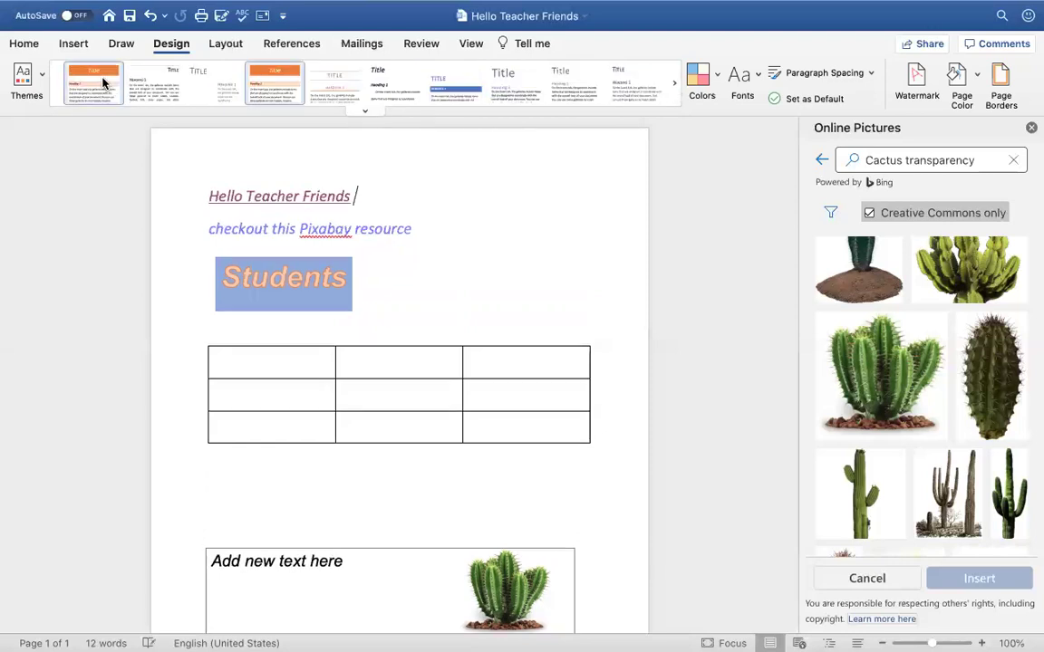
{"action": "left_click", "coordinate": [39, 78]}
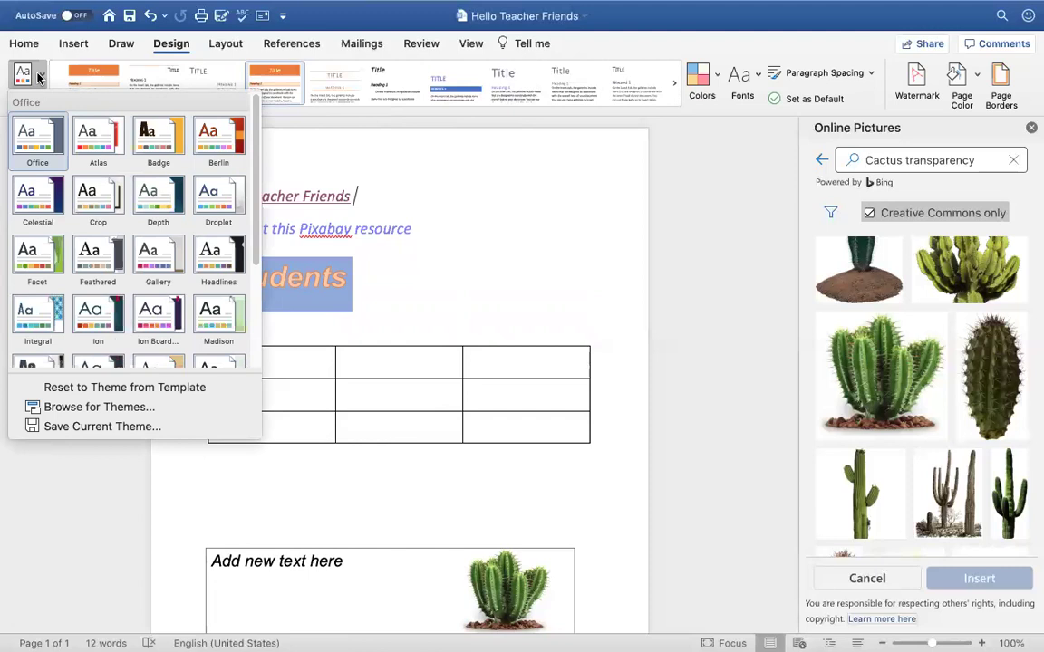
Apply the Badge theme and check the theme Fonts list without changing fonts
{"action": "left_click", "coordinate": [154, 127]}
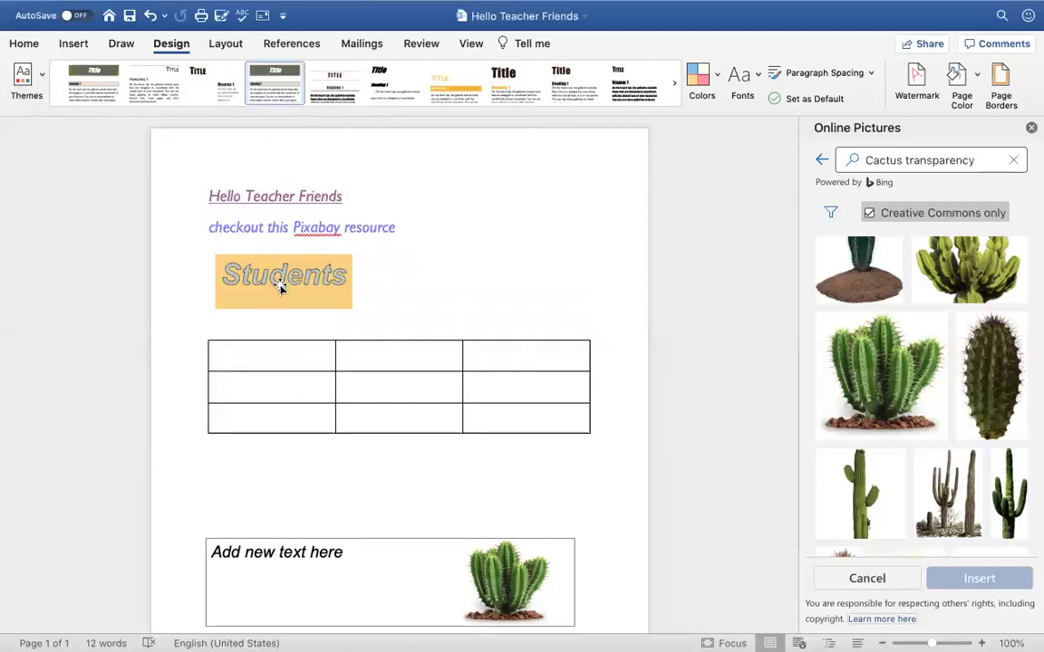
{"action": "scroll", "coordinate": [345, 299], "scroll_direction": "down", "scroll_amount": 1}
{"action": "scroll", "coordinate": [344, 295], "scroll_direction": "down", "scroll_amount": 2}
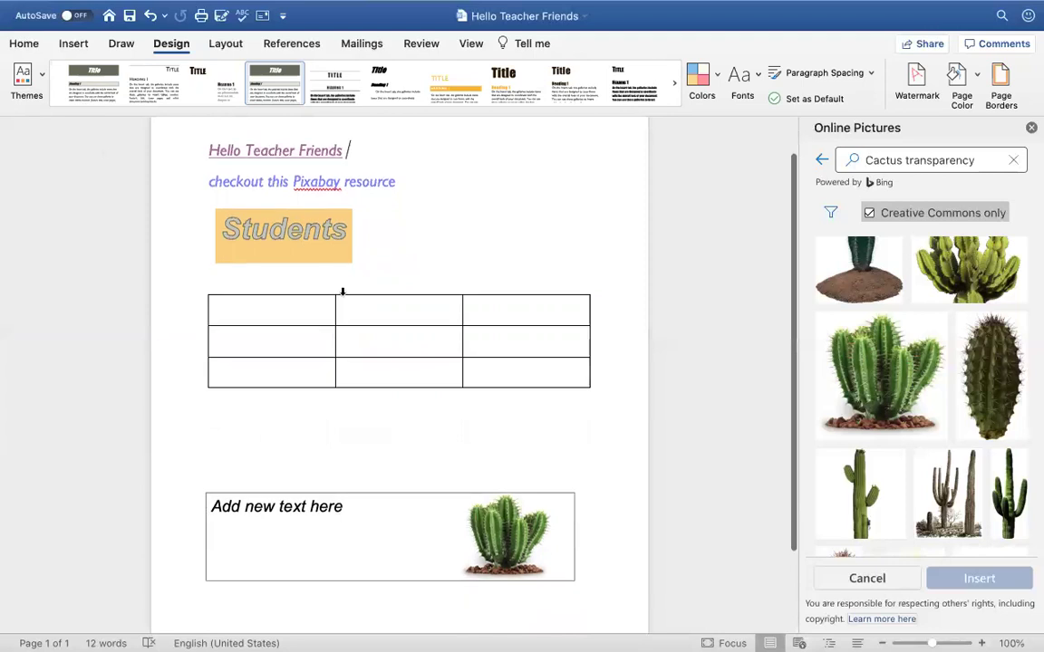
{"action": "scroll", "coordinate": [343, 296], "scroll_direction": "up", "scroll_amount": 2}
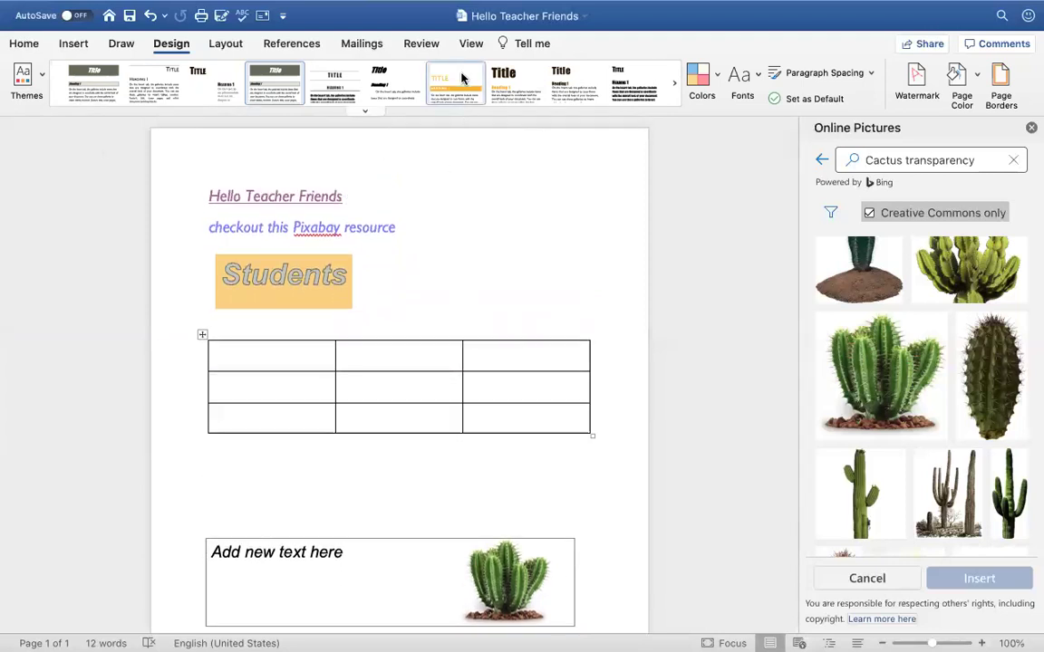
{"action": "left_click", "coordinate": [760, 80]}
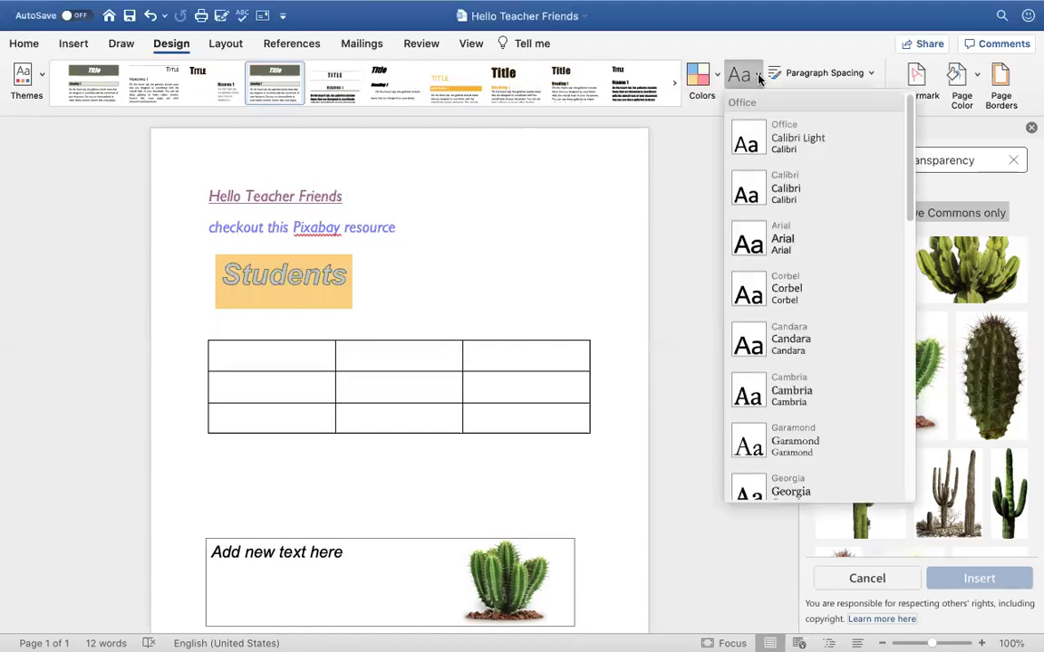
{"action": "left_click", "coordinate": [872, 75]}
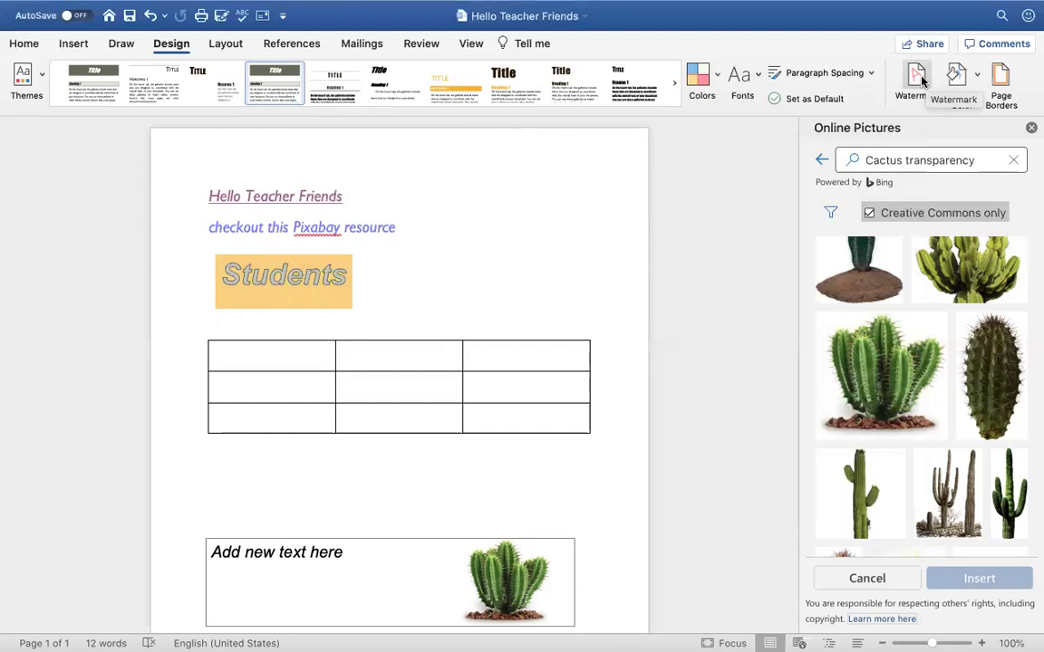
Try orange and then lighter peach swatches as the page colour
{"action": "left_click", "coordinate": [976, 81]}
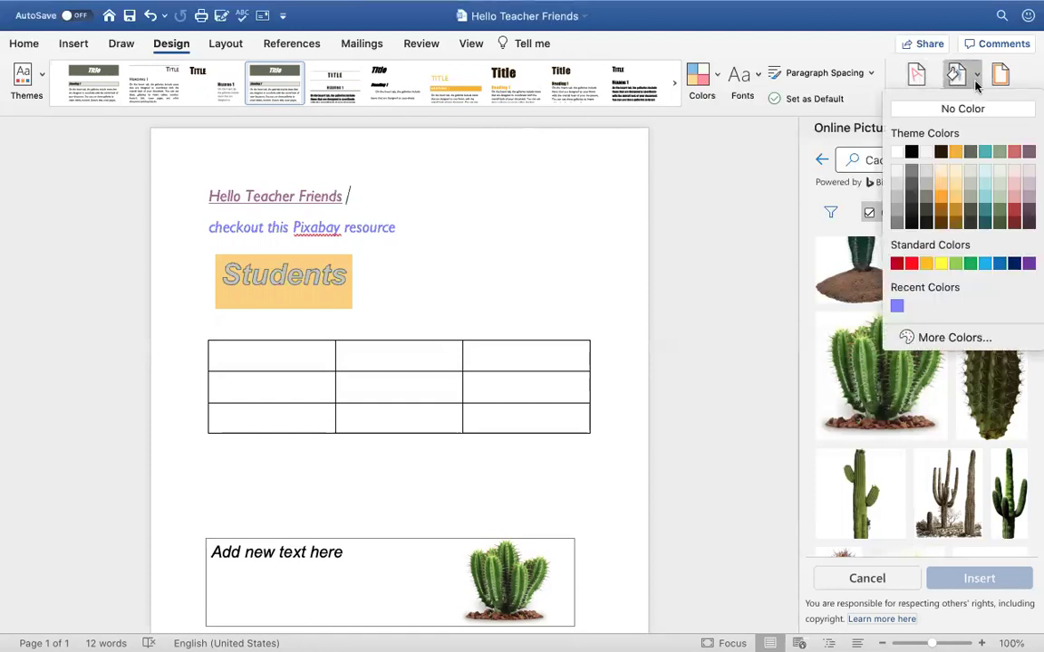
{"action": "left_click", "coordinate": [956, 152]}
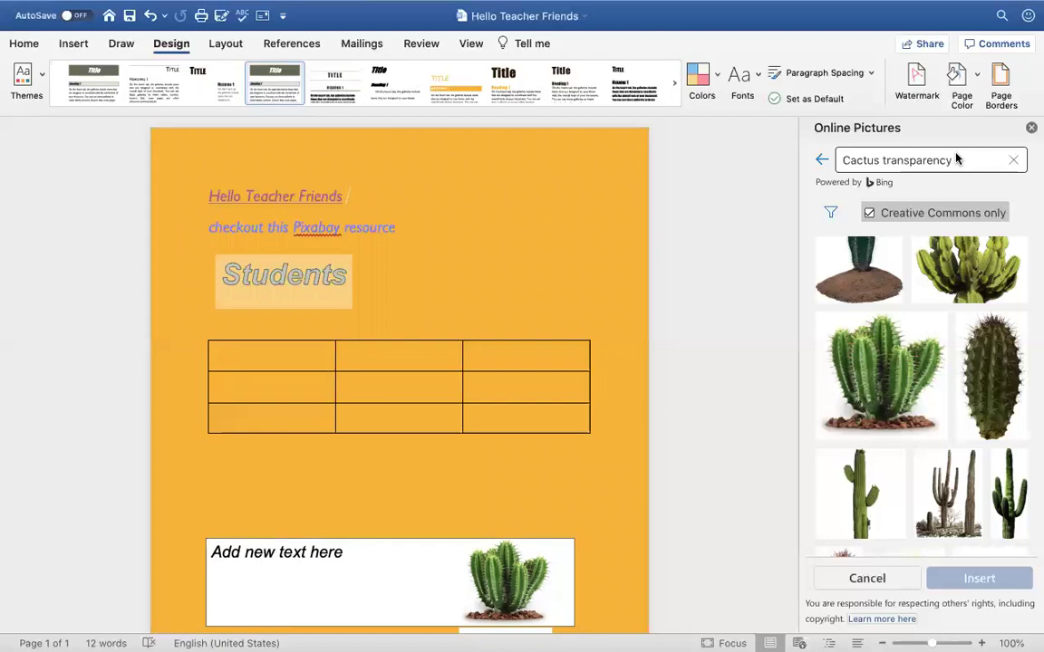
{"action": "left_click", "coordinate": [977, 76]}
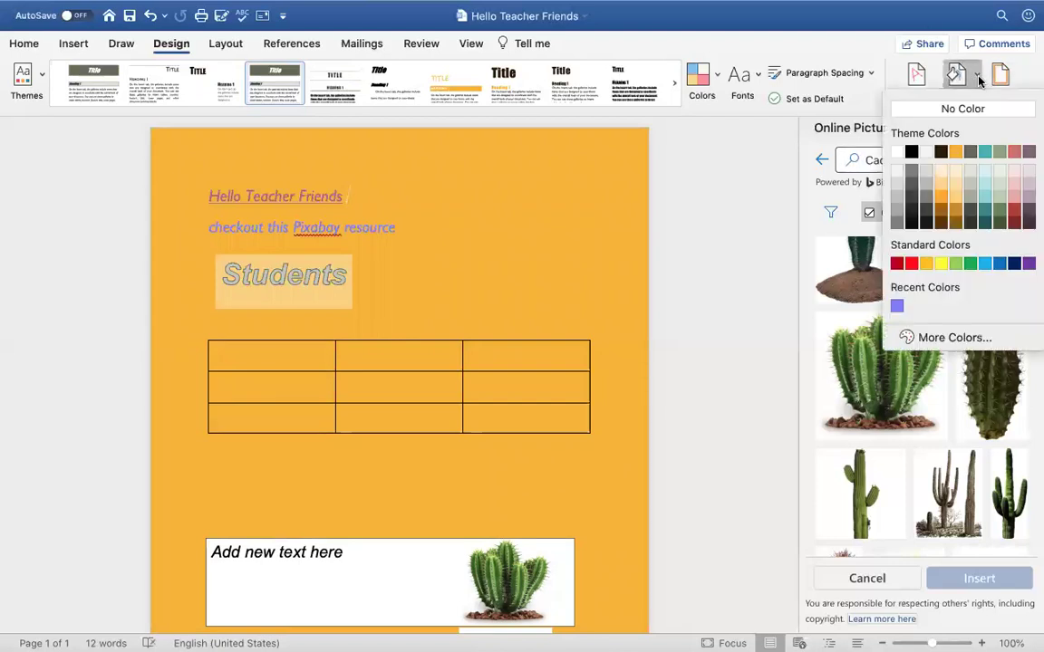
{"action": "left_click", "coordinate": [943, 186]}
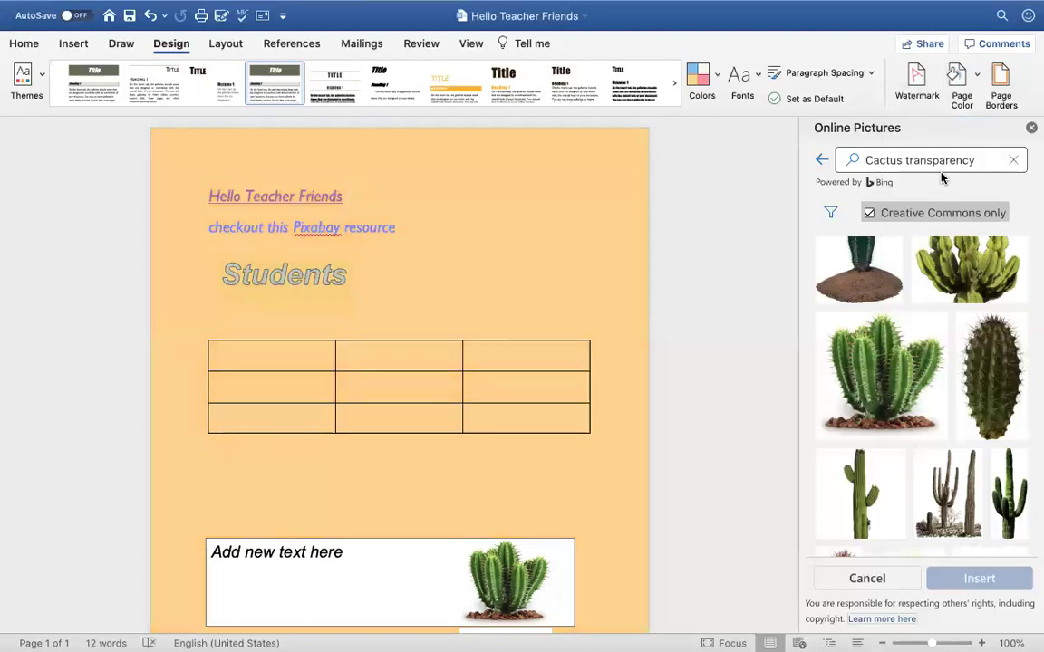
{"action": "left_click", "coordinate": [960, 76]}
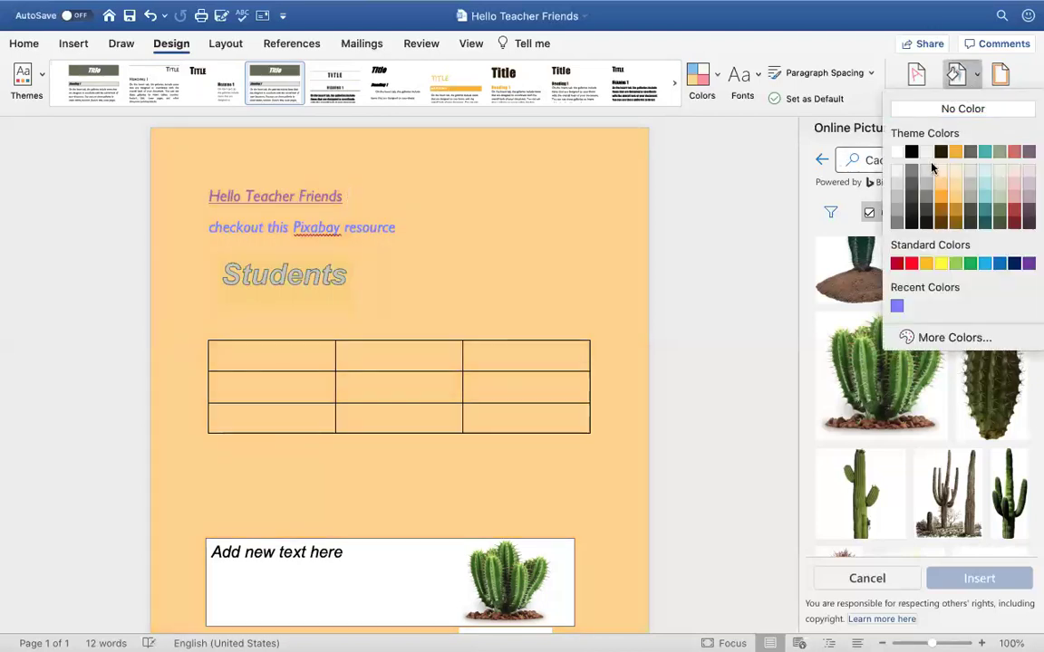
{"action": "left_click", "coordinate": [940, 176]}
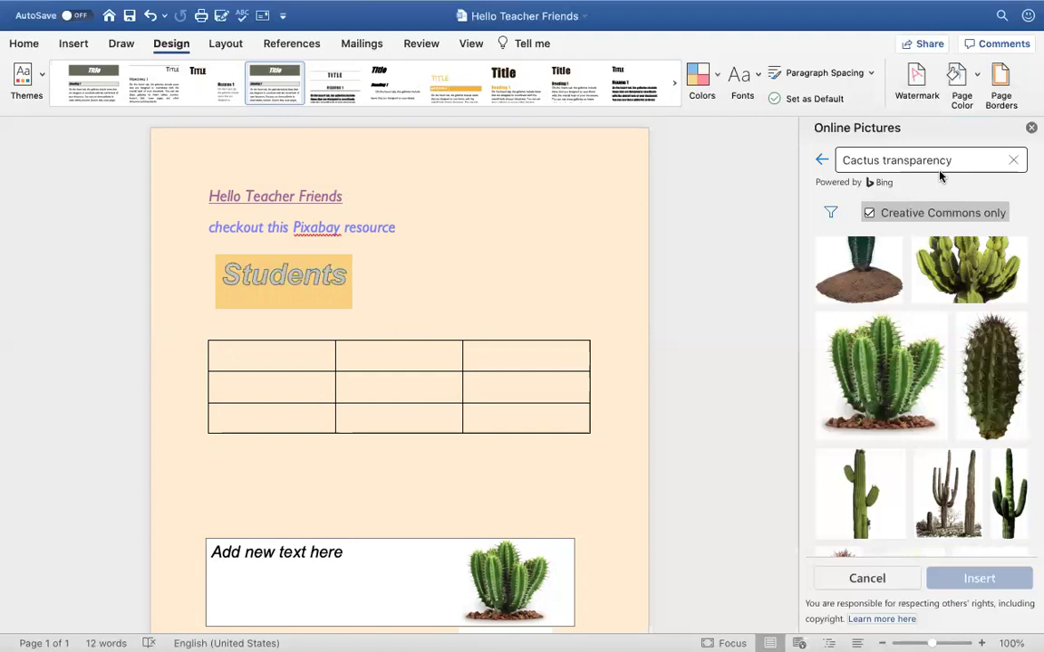
Set the page background to a light teal theme colour
{"action": "left_click", "coordinate": [976, 78]}
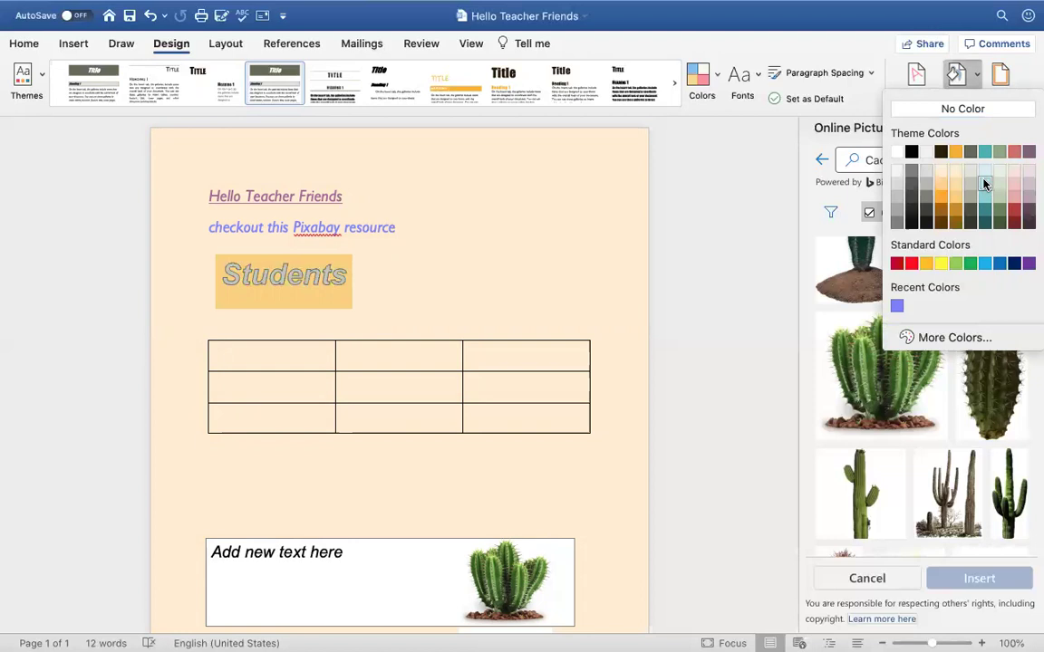
{"action": "left_click", "coordinate": [987, 187]}
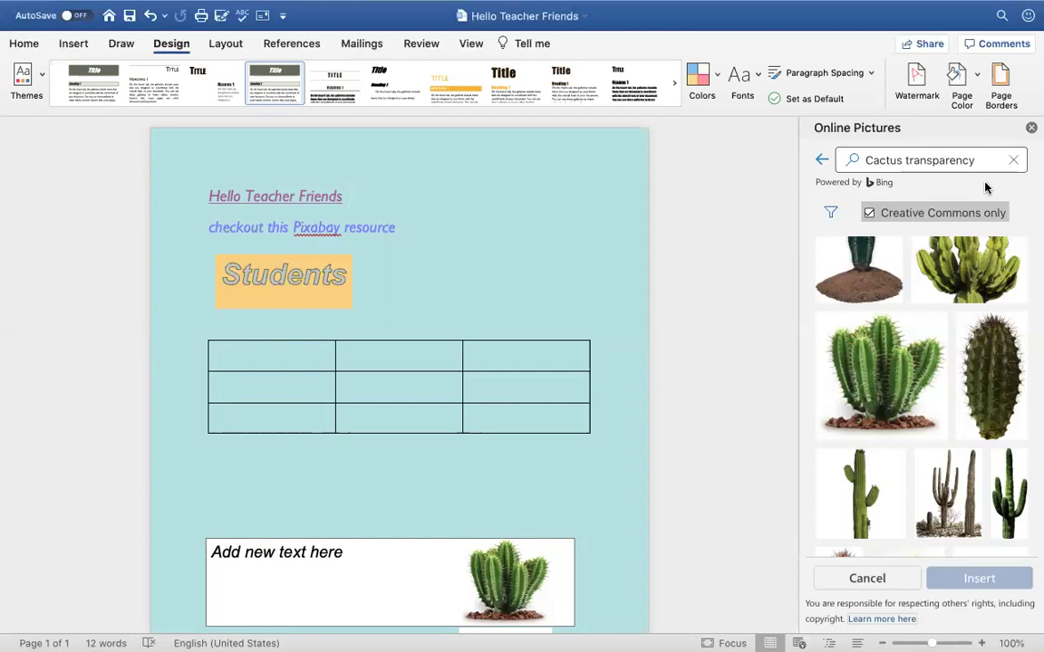
{"action": "left_click", "coordinate": [1002, 76]}
Frame the whole page with a 3 pt Box page border
{"action": "left_click", "coordinate": [272, 208]}
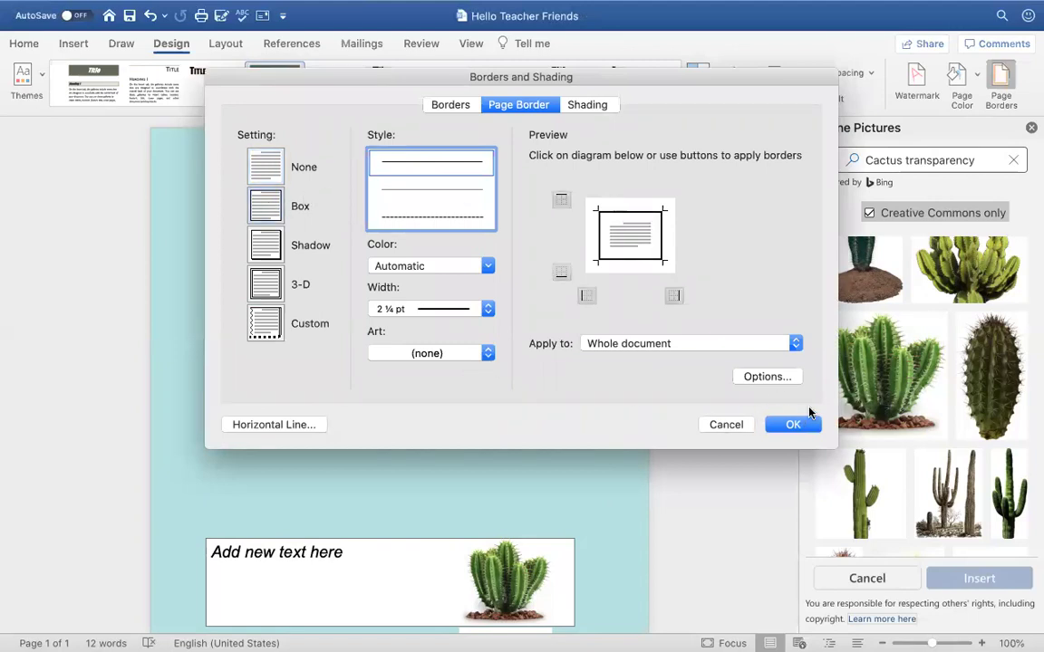
{"action": "left_click", "coordinate": [489, 308]}
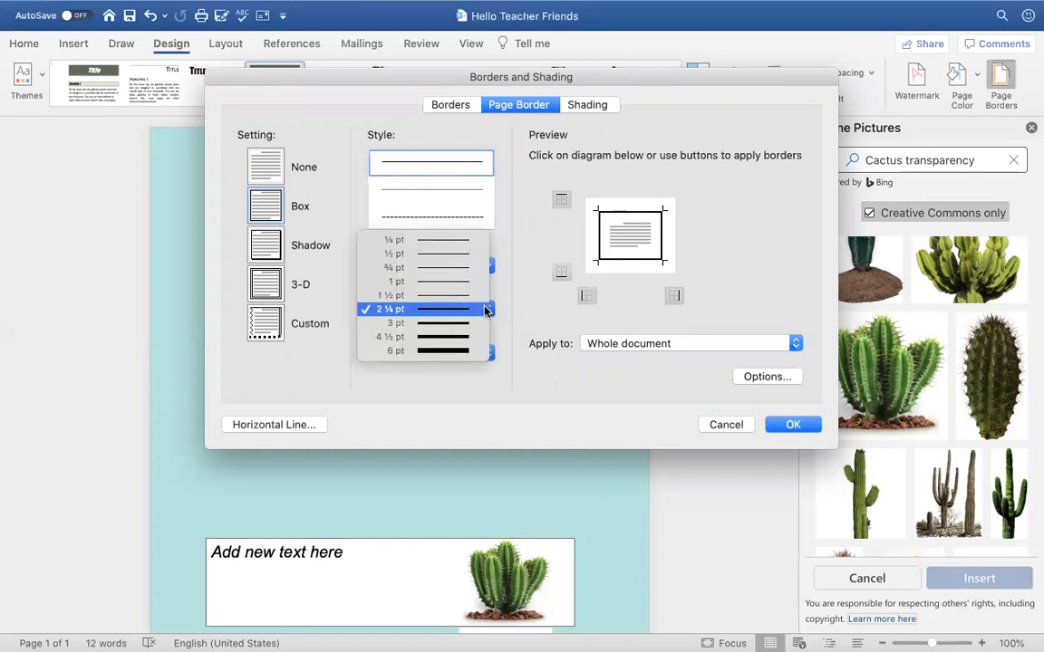
{"action": "left_click", "coordinate": [479, 324]}
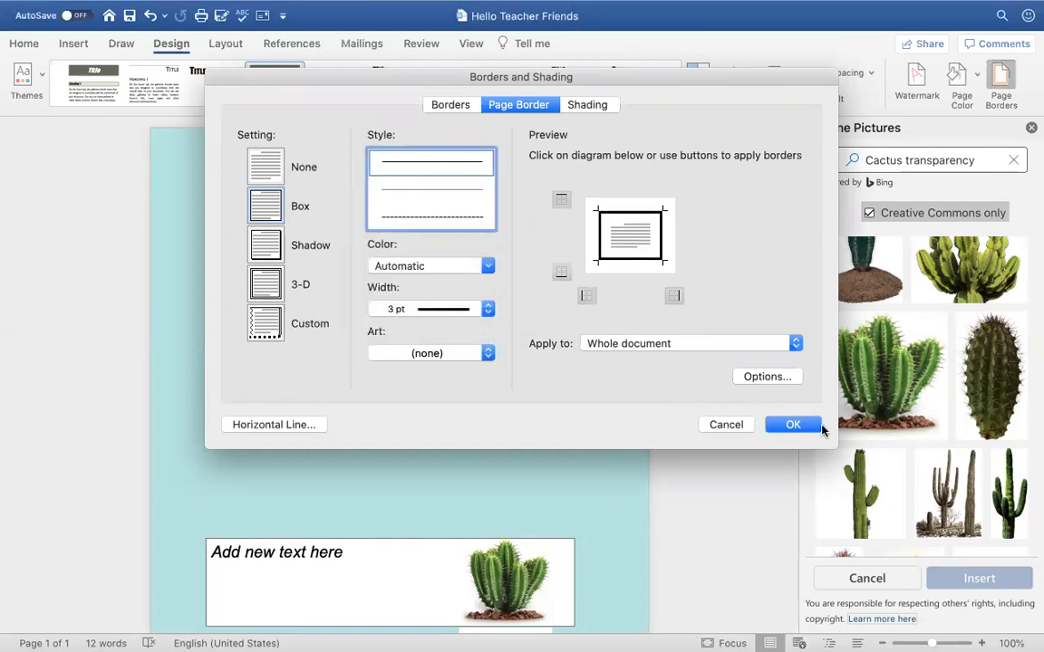
{"action": "left_click", "coordinate": [793, 425]}
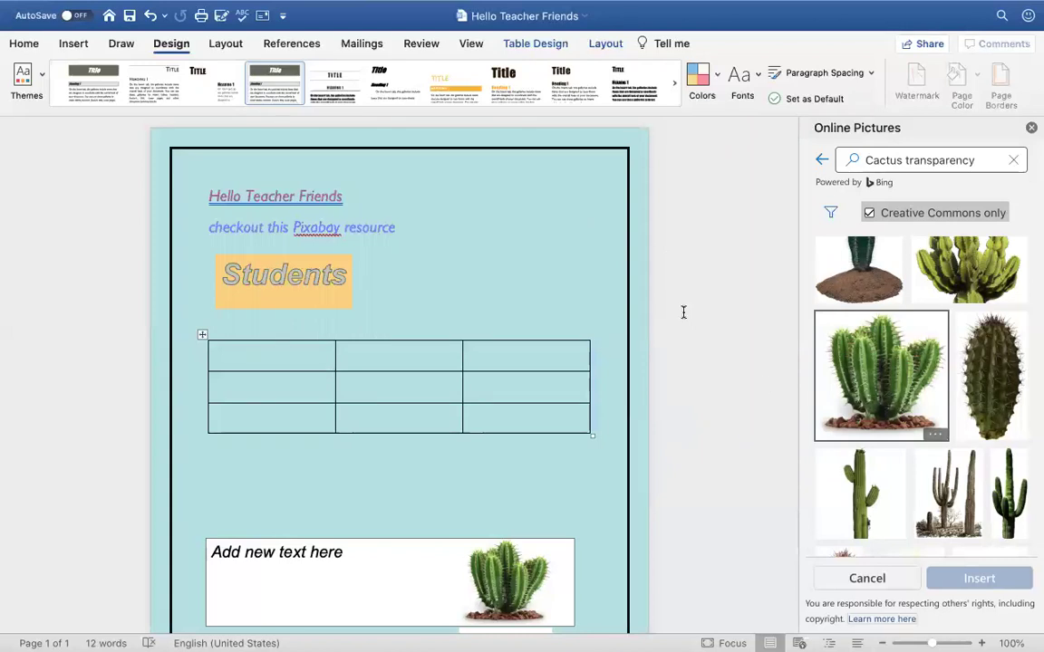
{"action": "left_click", "coordinate": [682, 46]}
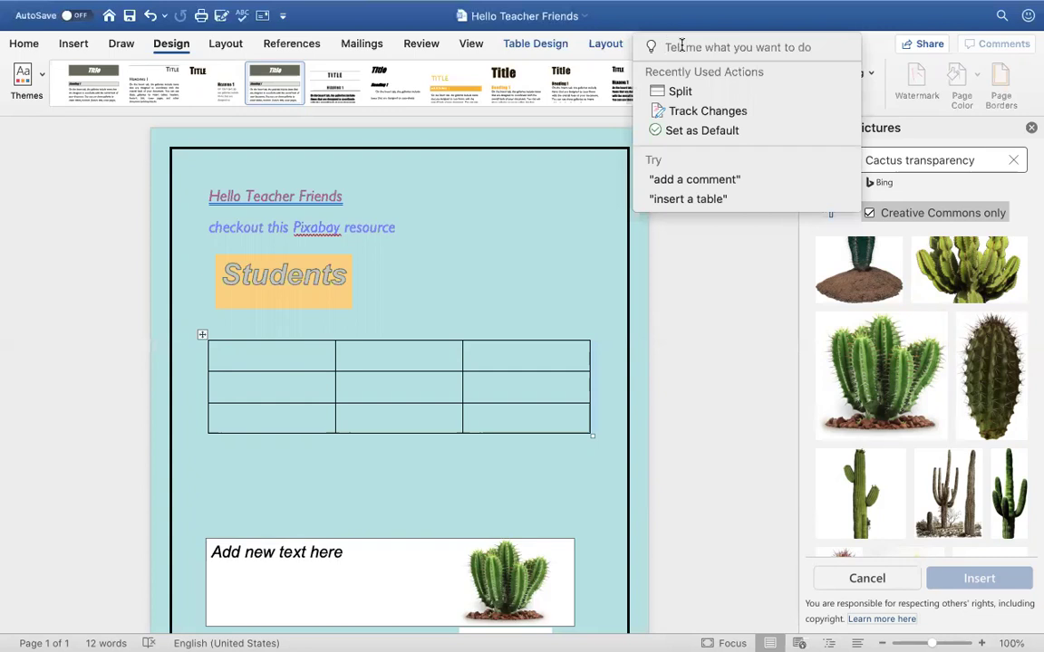
Enter 'add a bullet' in the Tell me search, fixing typos, and review the suggestions
{"action": "type", "text": "add a bu"}
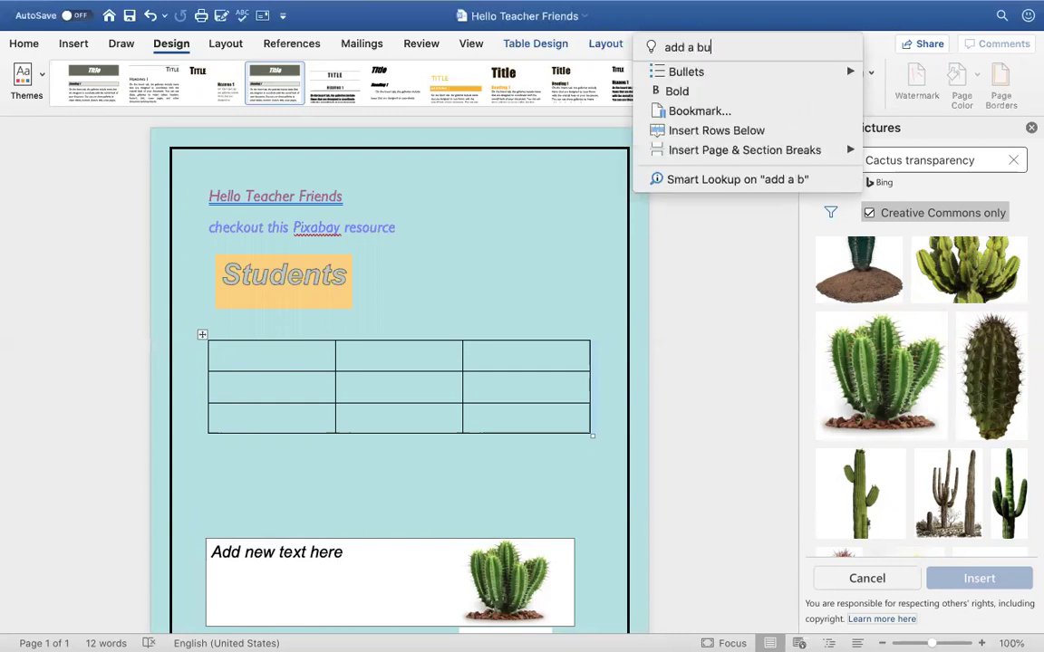
{"action": "type", "text": "lly"}
{"action": "key", "text": "BackSpace"}
{"action": "type", "text": "ew te"}
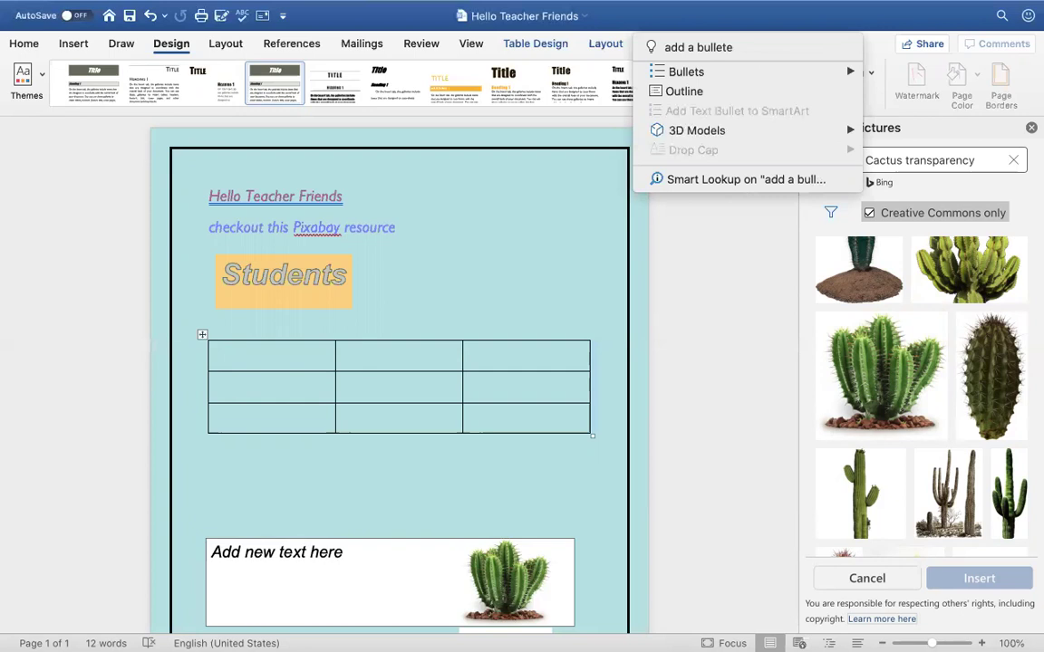
{"action": "key", "text": "BackSpace"}
{"action": "key", "text": "super+a"}
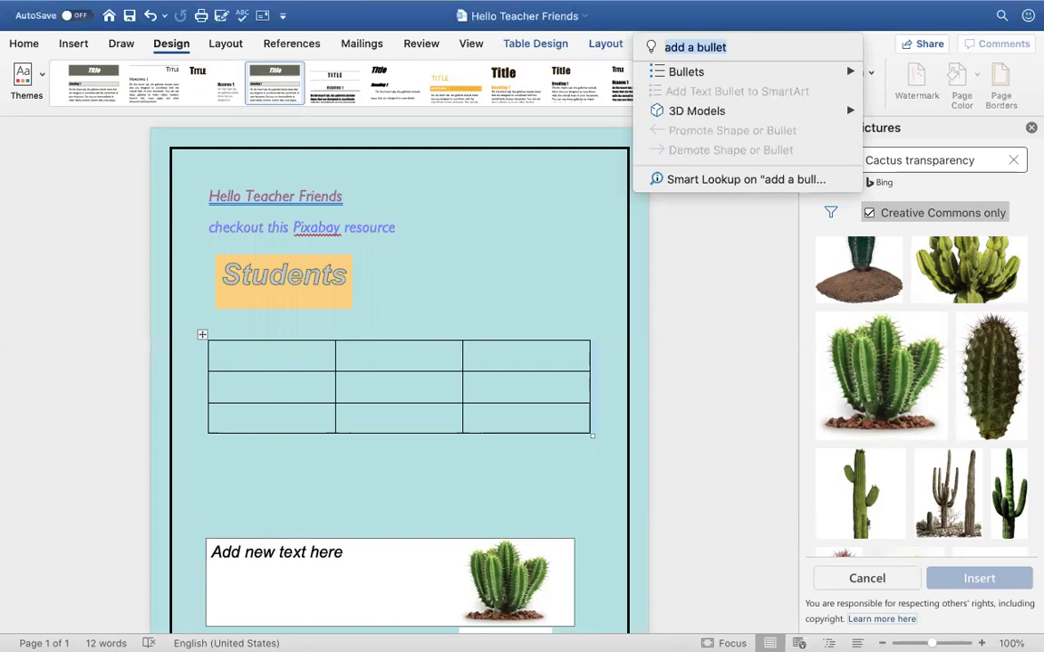
{"action": "mouse_move", "coordinate": [692, 110]}
{"action": "mouse_move", "coordinate": [689, 75]}
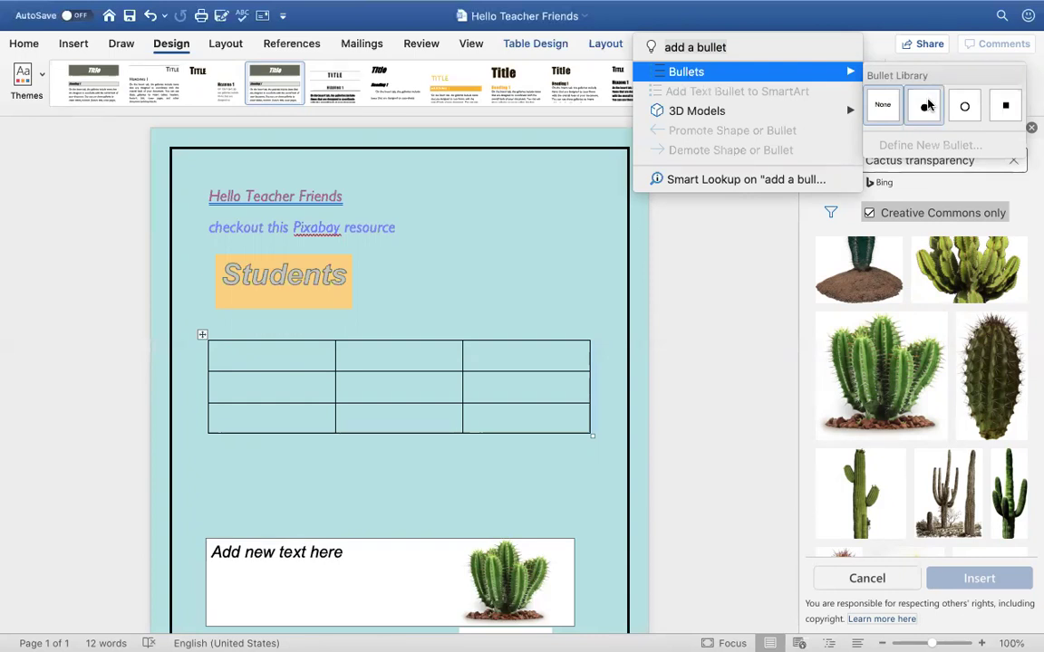
Search Tell me for 'picture', browse Pictures and Picture Effects, then dismiss the list
{"action": "double_click", "coordinate": [729, 49]}
{"action": "left_click_drag", "start_coordinate": [730, 51], "coordinate": [664, 44]}
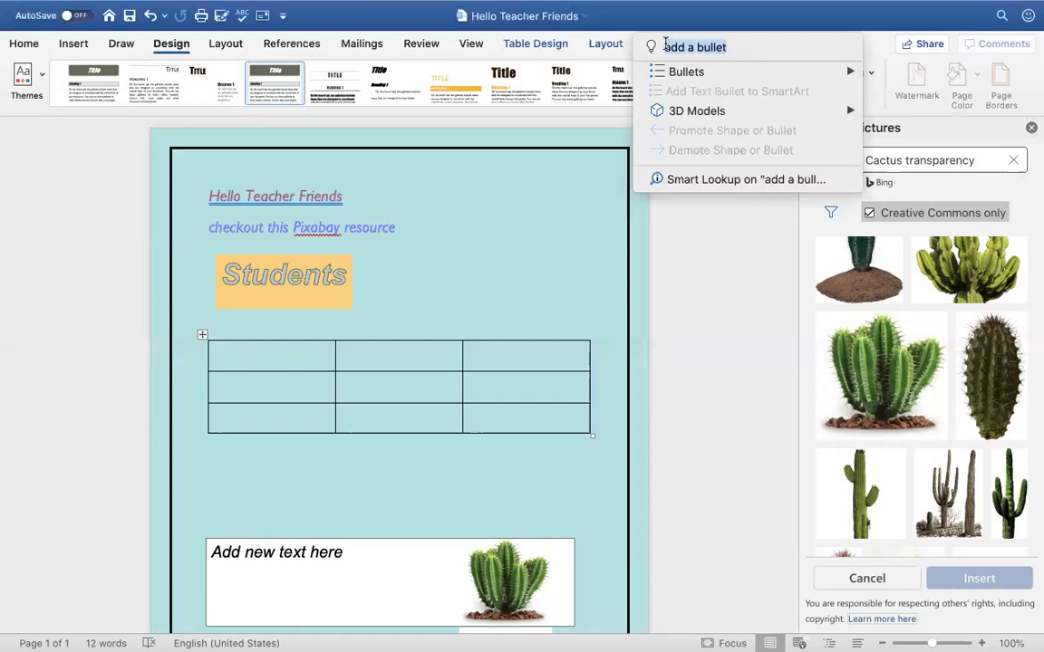
{"action": "type", "text": "picture"}
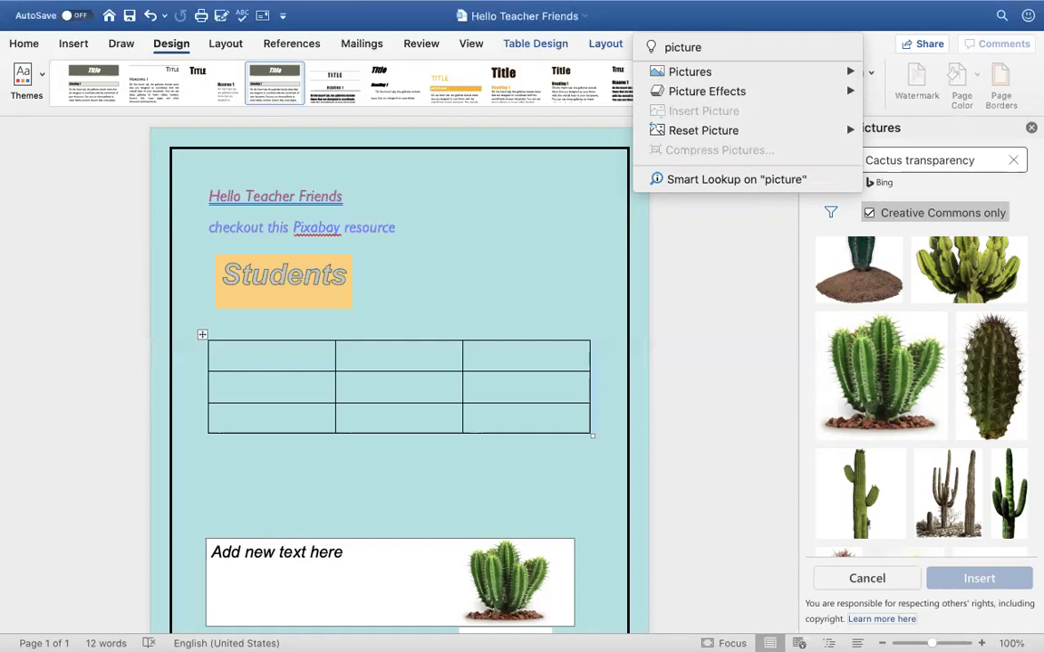
{"action": "mouse_move", "coordinate": [689, 79]}
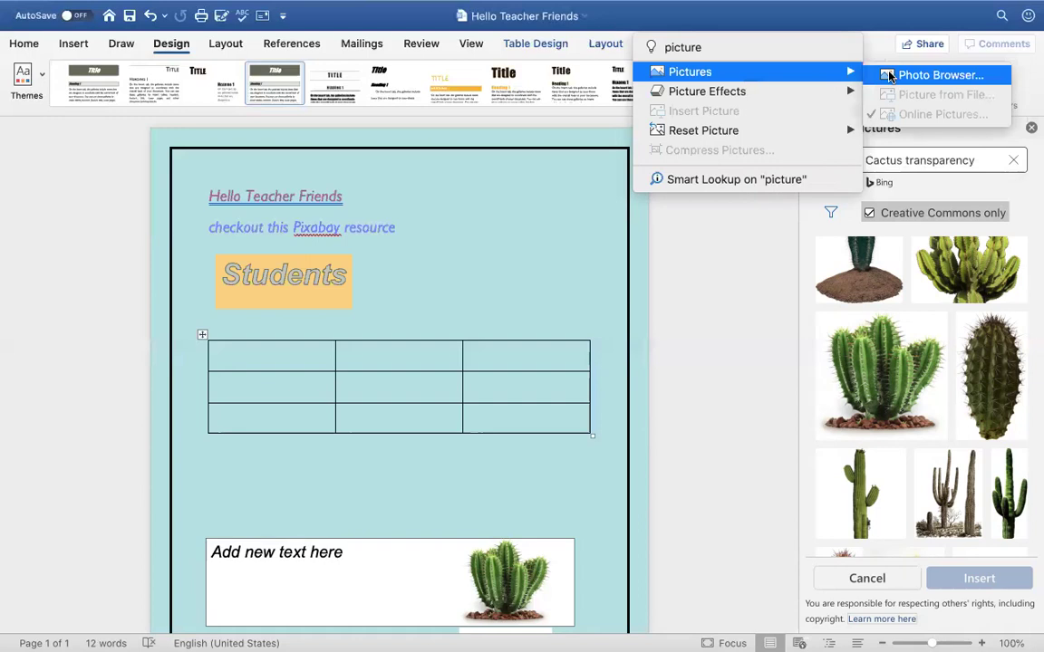
{"action": "mouse_move", "coordinate": [827, 96]}
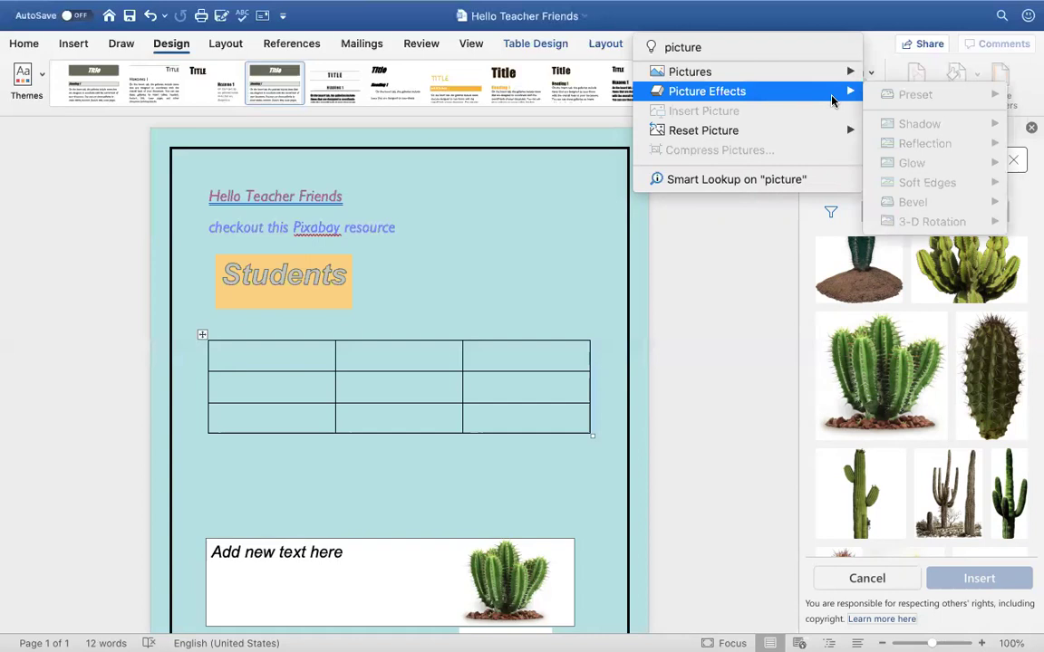
{"action": "left_click", "coordinate": [655, 116]}
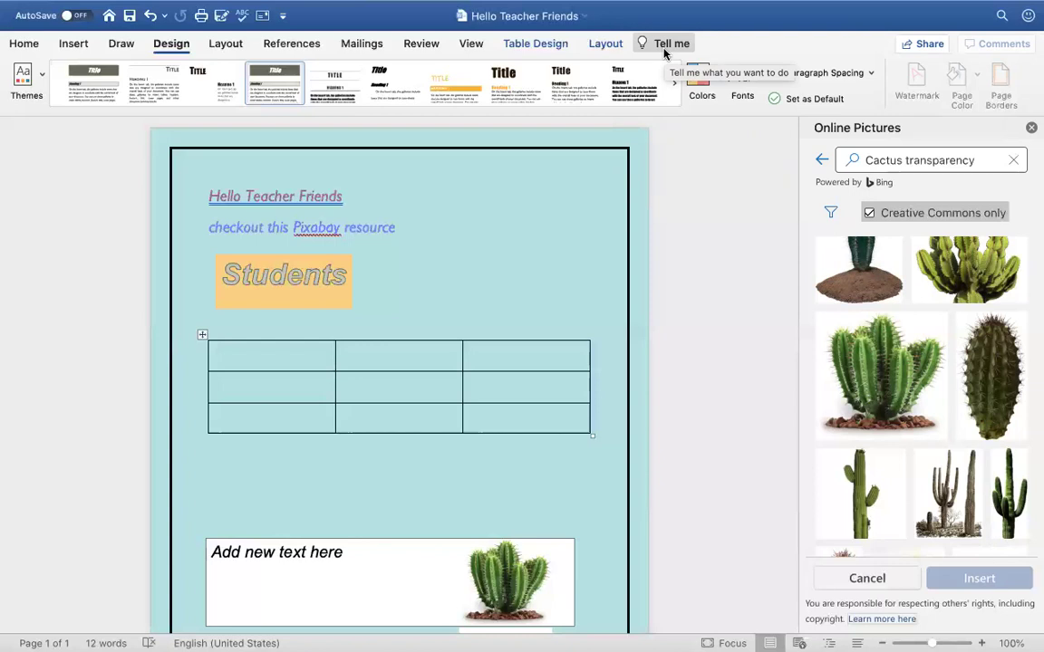
Apply Narrow margins from the Layout tab, then undo to restore normal margins
{"action": "left_click", "coordinate": [226, 44]}
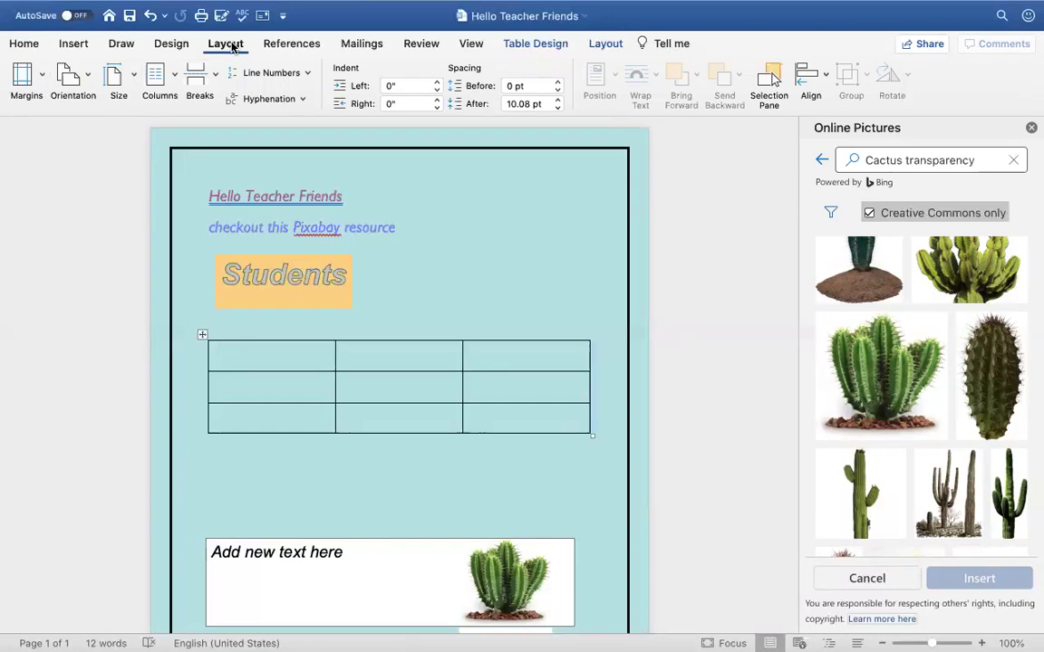
{"action": "left_click", "coordinate": [42, 78]}
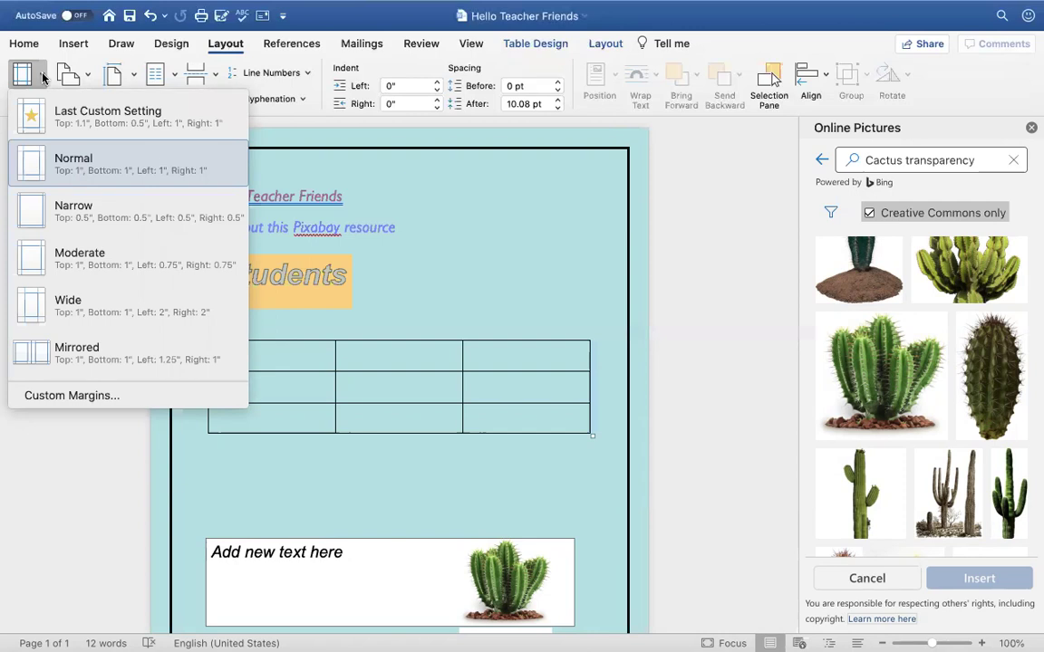
{"action": "left_click", "coordinate": [95, 210]}
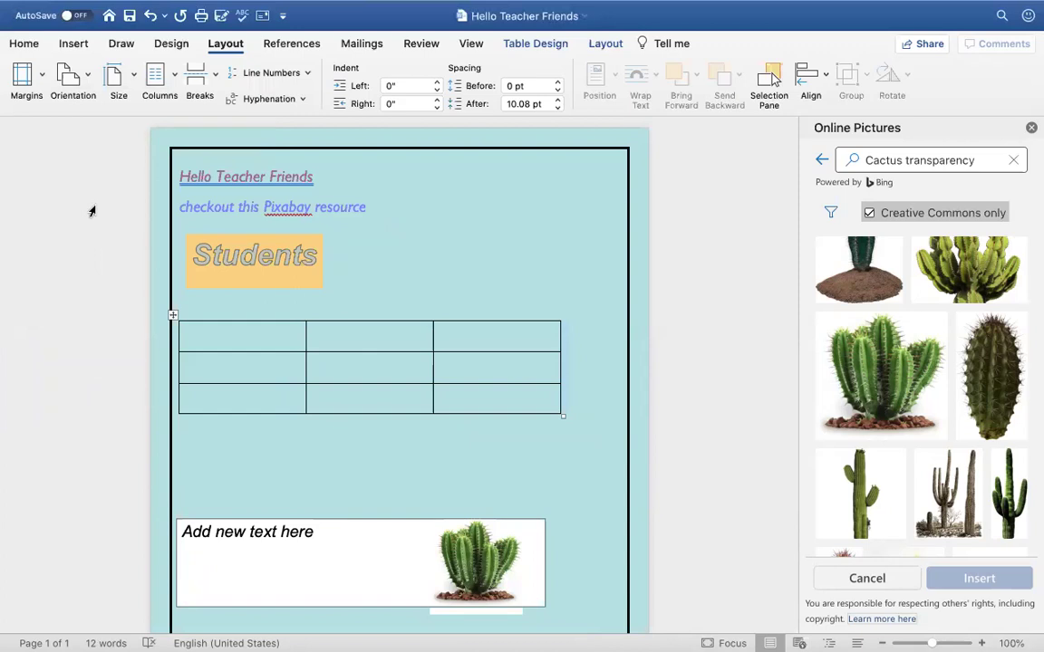
{"action": "left_click", "coordinate": [150, 15]}
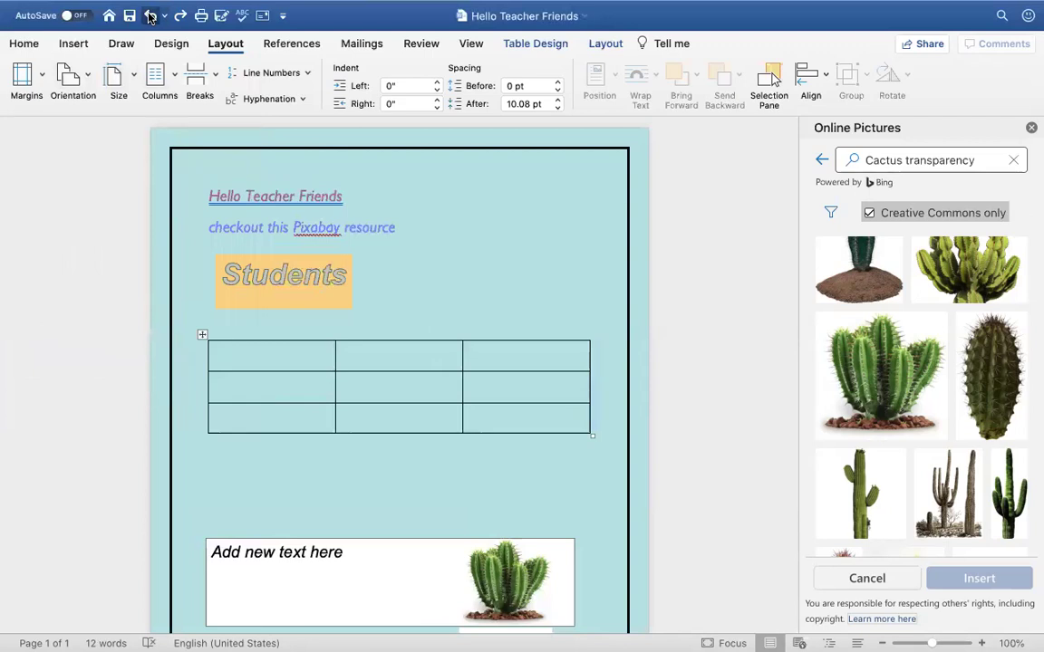
Switch the page orientation to landscape and back to portrait
{"action": "left_click", "coordinate": [88, 78]}
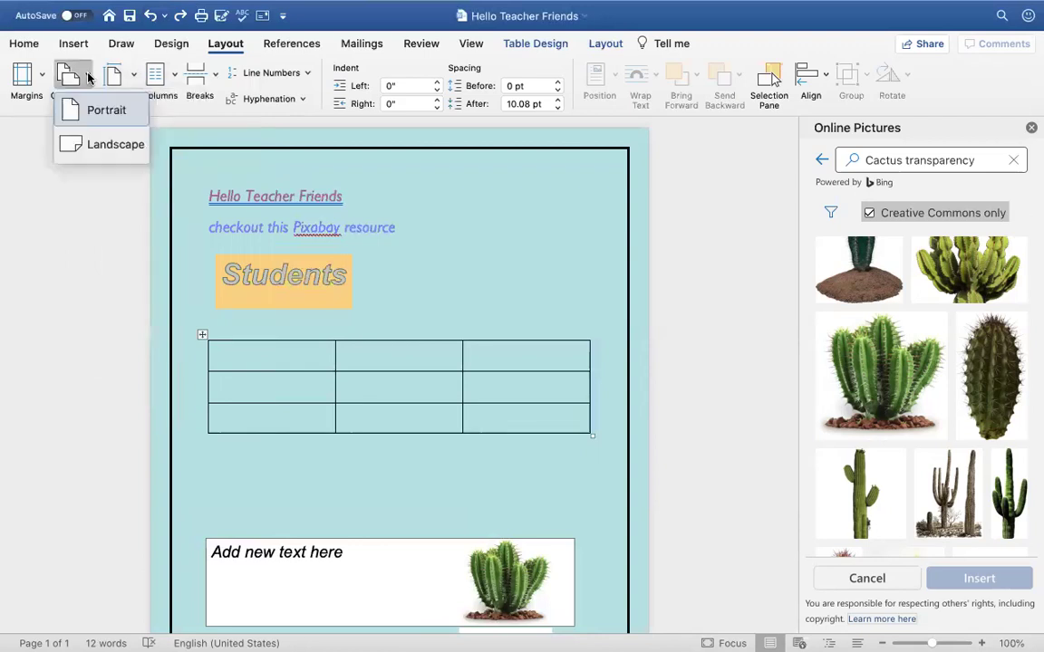
{"action": "left_click", "coordinate": [96, 145]}
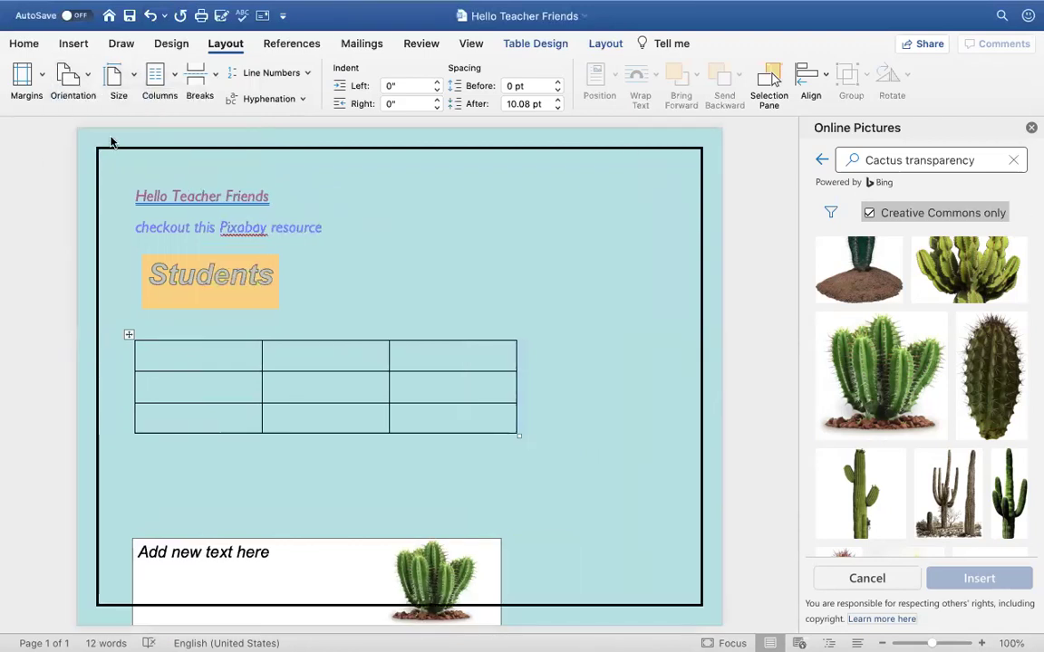
{"action": "left_click", "coordinate": [132, 73]}
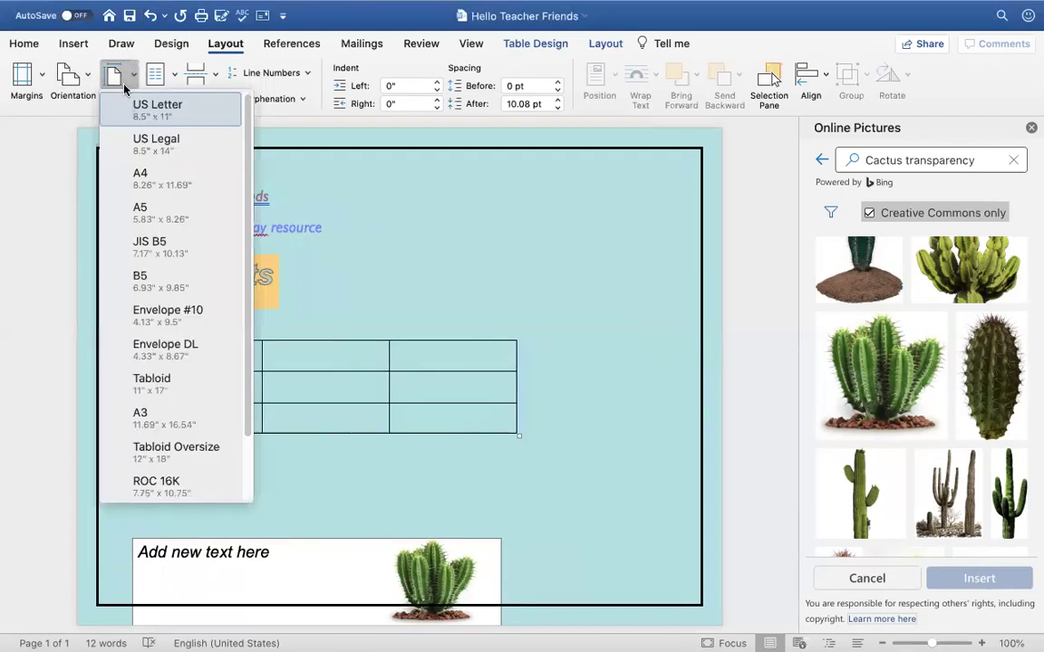
{"action": "left_click", "coordinate": [84, 80]}
{"action": "left_click", "coordinate": [86, 79]}
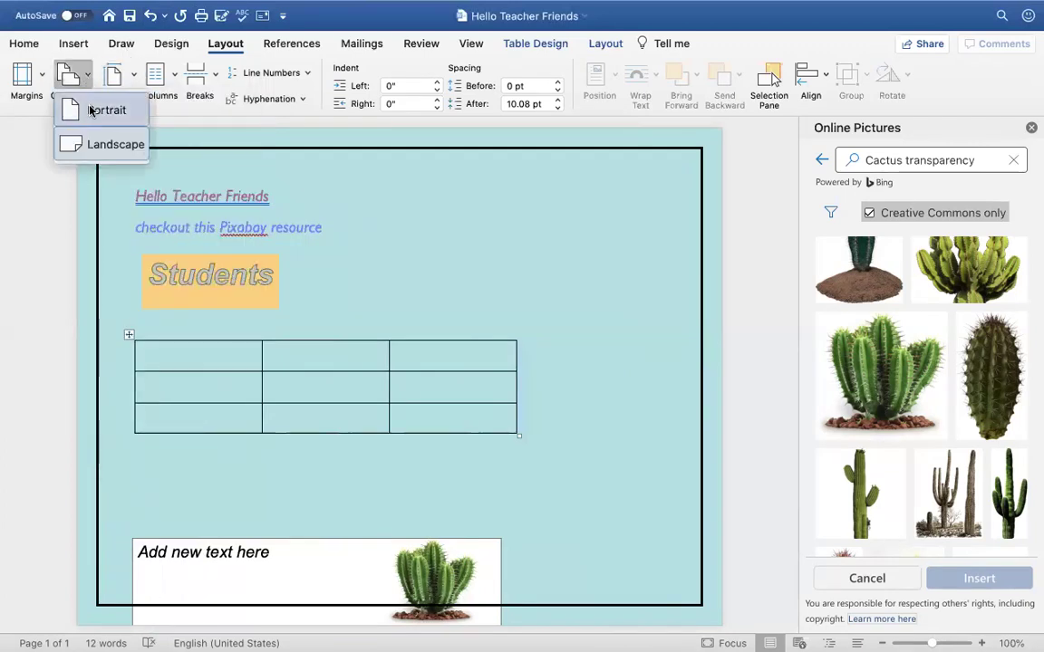
{"action": "left_click", "coordinate": [95, 107]}
Browse the paper sizes list and keep US Letter
{"action": "left_click", "coordinate": [132, 81]}
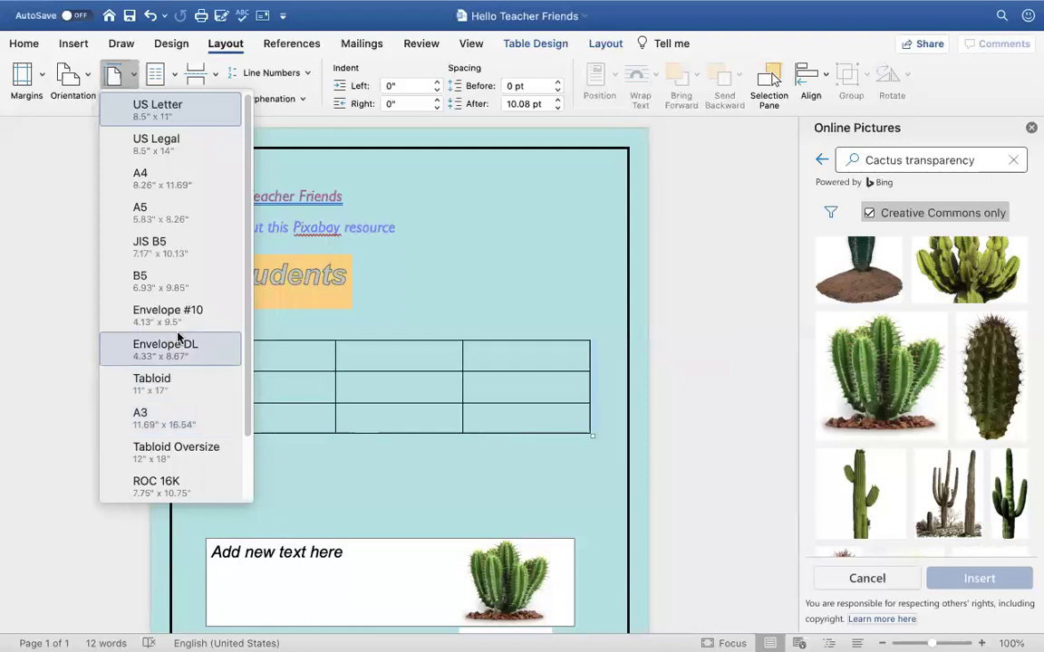
{"action": "scroll", "coordinate": [168, 353], "scroll_direction": "down", "scroll_amount": 2}
{"action": "scroll", "coordinate": [178, 371], "scroll_direction": "up", "scroll_amount": 2}
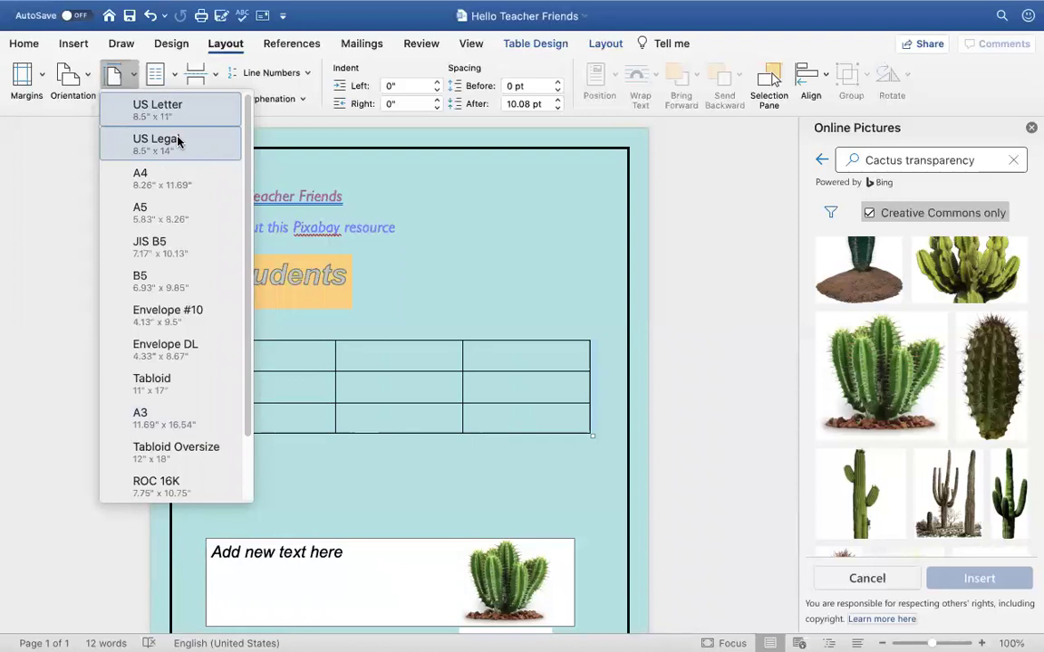
{"action": "left_click", "coordinate": [71, 152]}
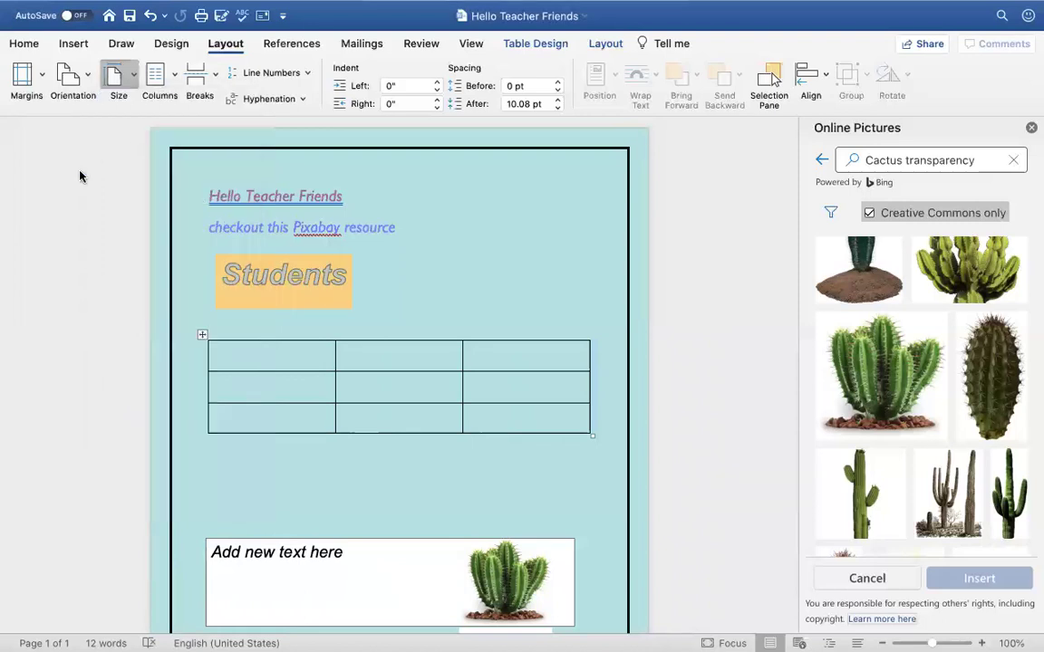
{"action": "left_click", "coordinate": [215, 77]}
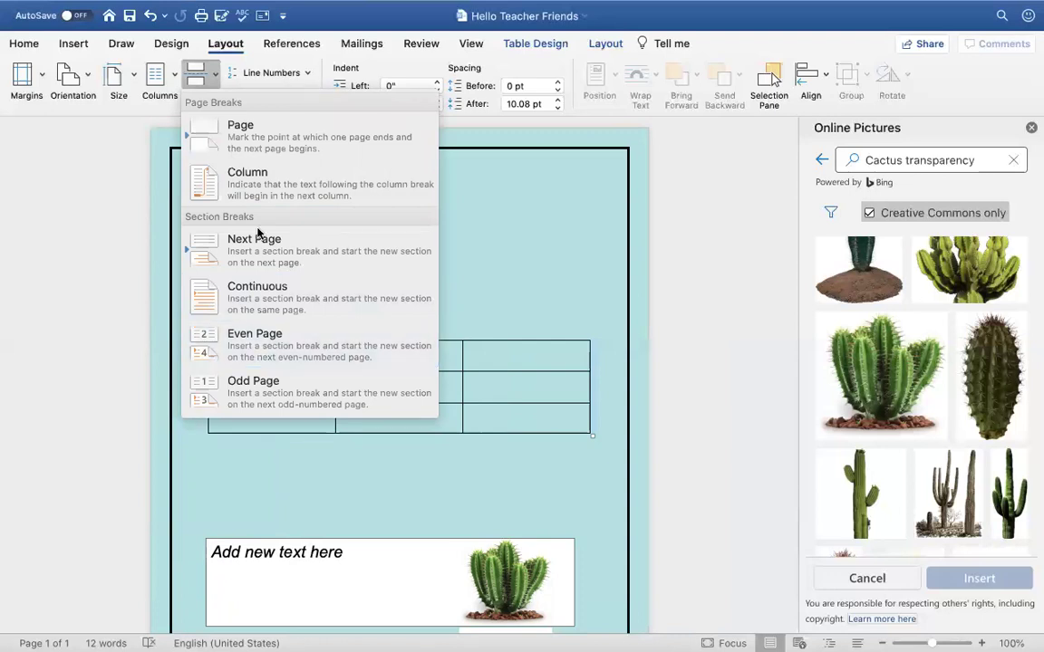
{"action": "left_click", "coordinate": [521, 190]}
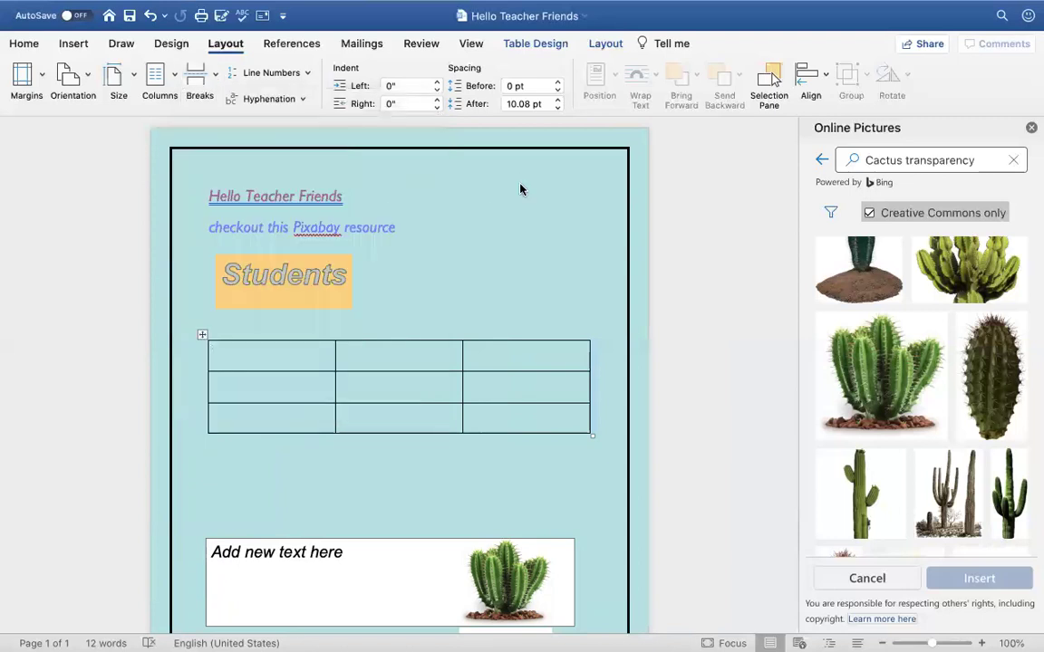
{"action": "left_click", "coordinate": [303, 100]}
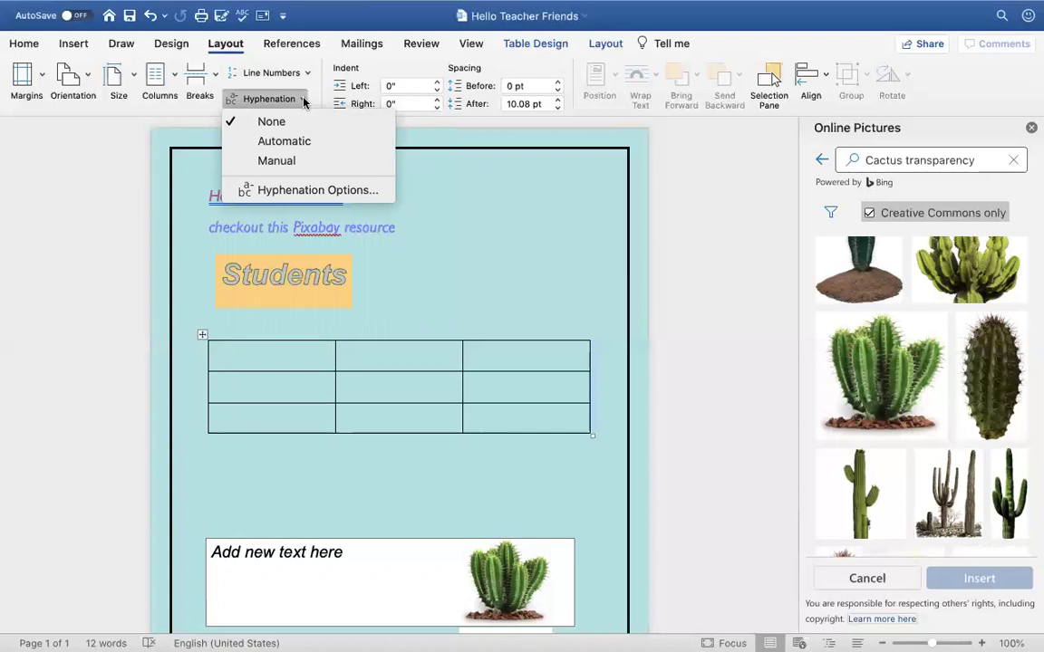
{"action": "left_click", "coordinate": [466, 218]}
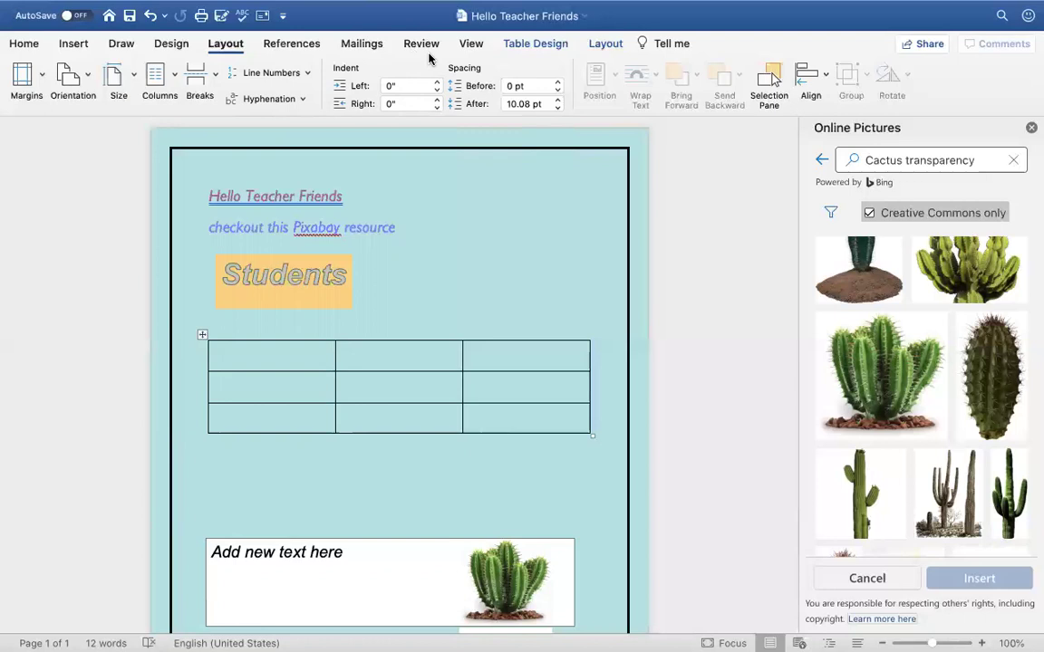
{"action": "left_click", "coordinate": [353, 386]}
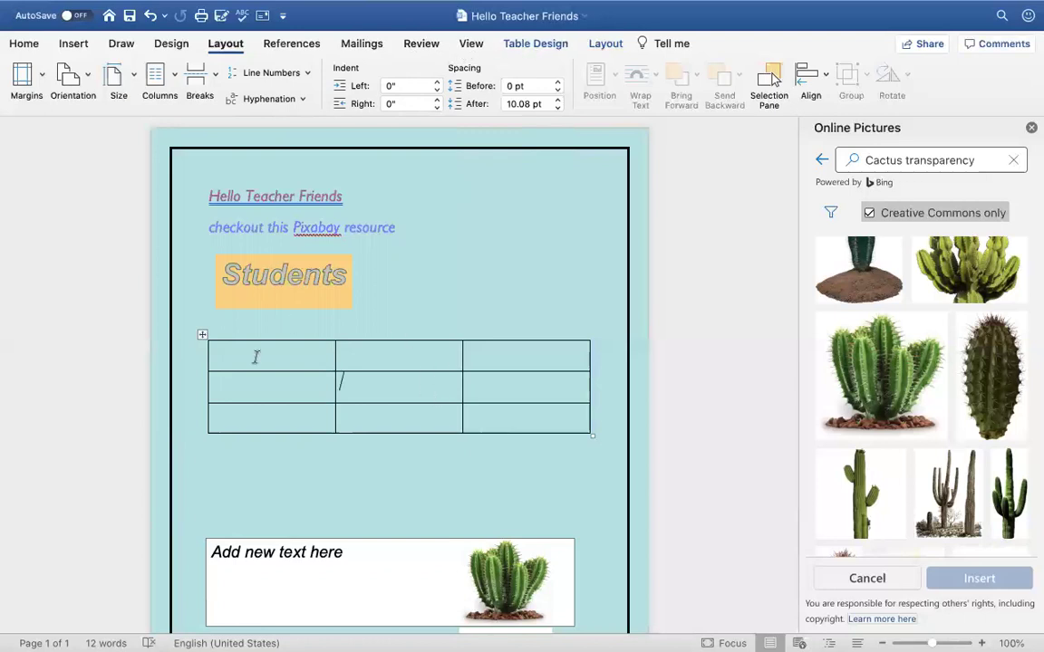
Try dashed-grid and grey-banded table styles, then restore Table Grid
{"action": "left_click", "coordinate": [538, 45]}
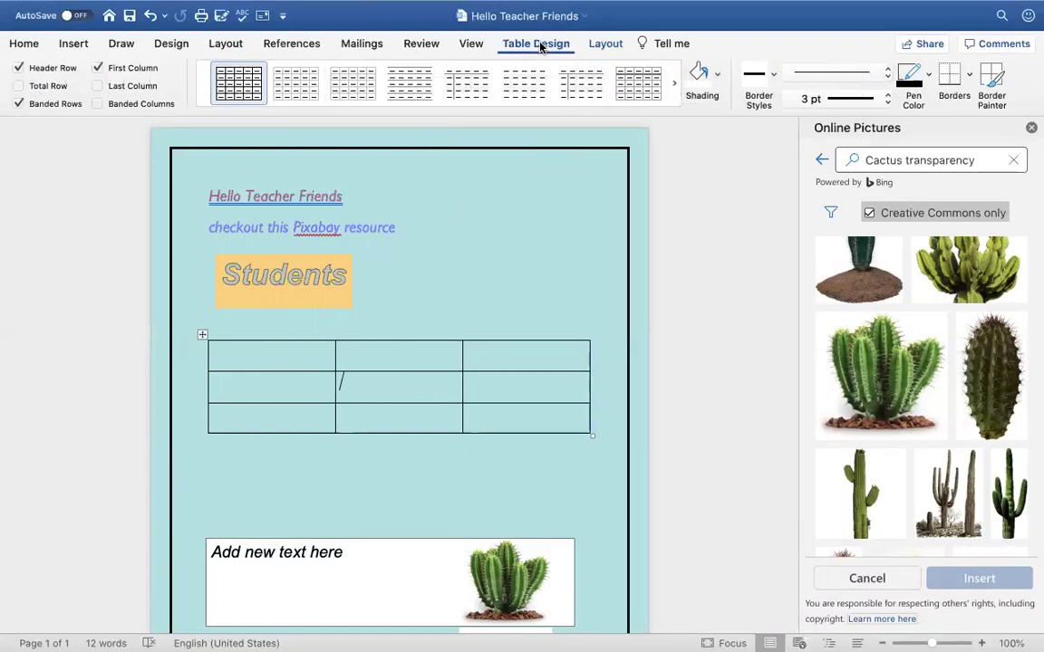
{"action": "left_click", "coordinate": [295, 86]}
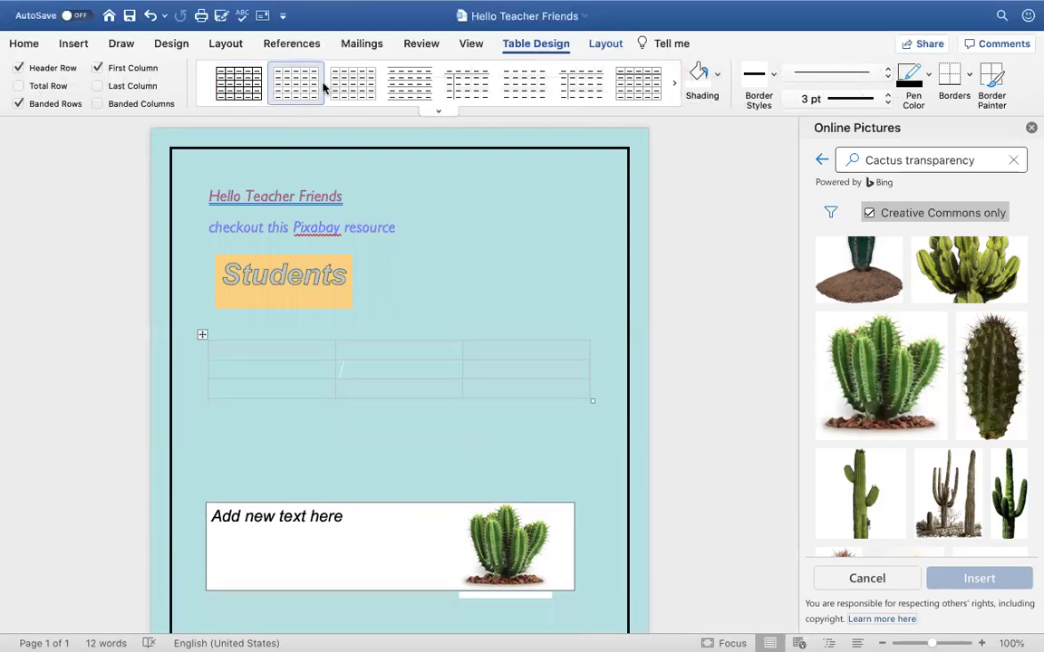
{"action": "left_click", "coordinate": [350, 85]}
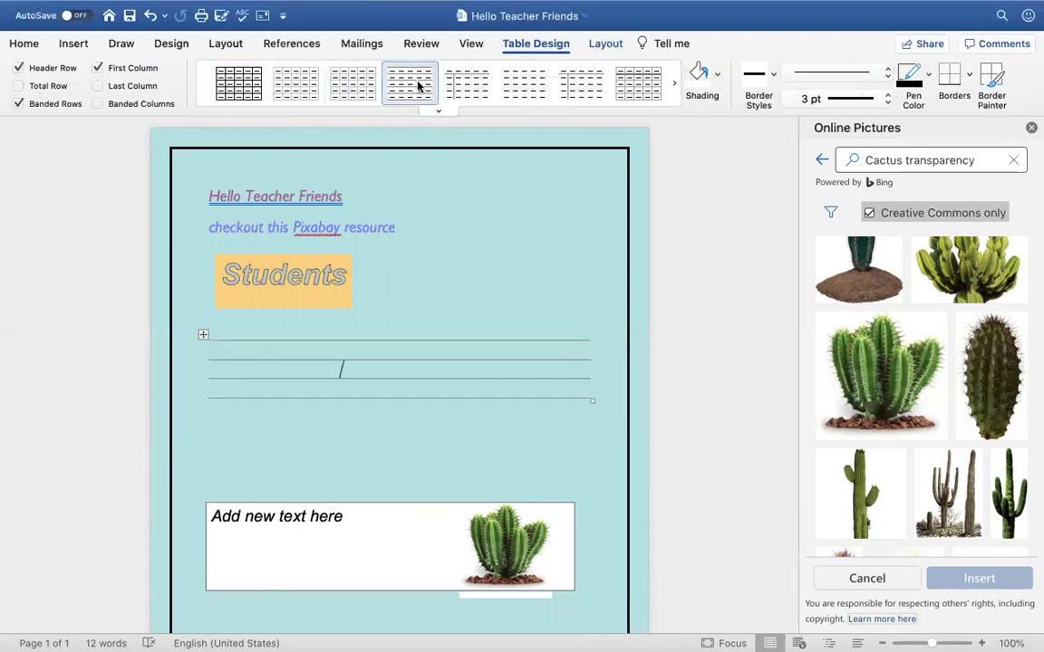
{"action": "left_click", "coordinate": [243, 85]}
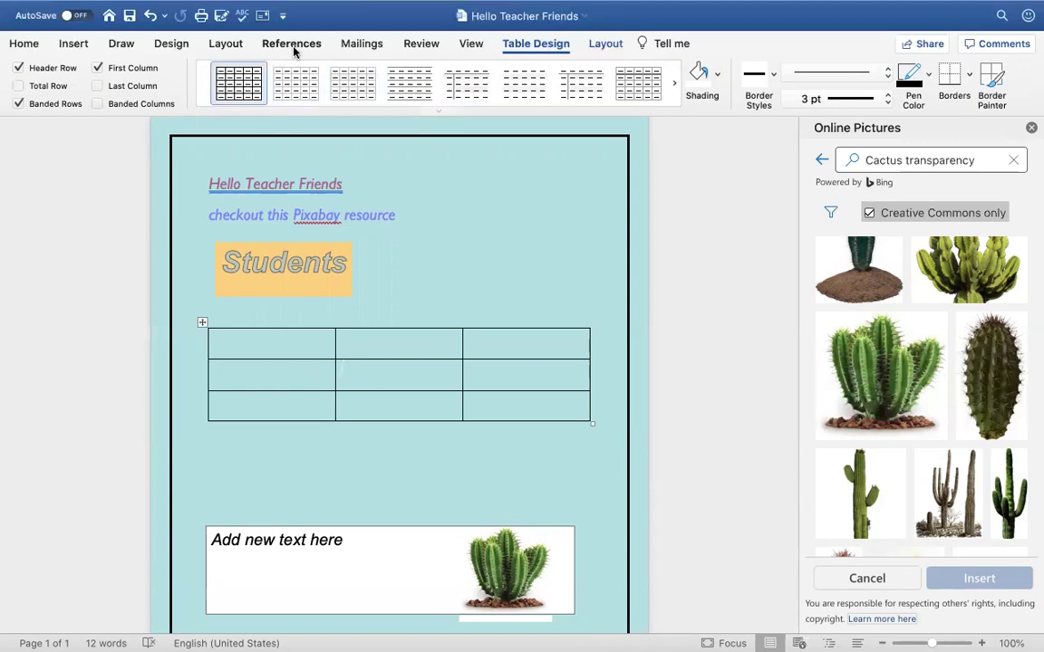
{"action": "left_click", "coordinate": [469, 45]}
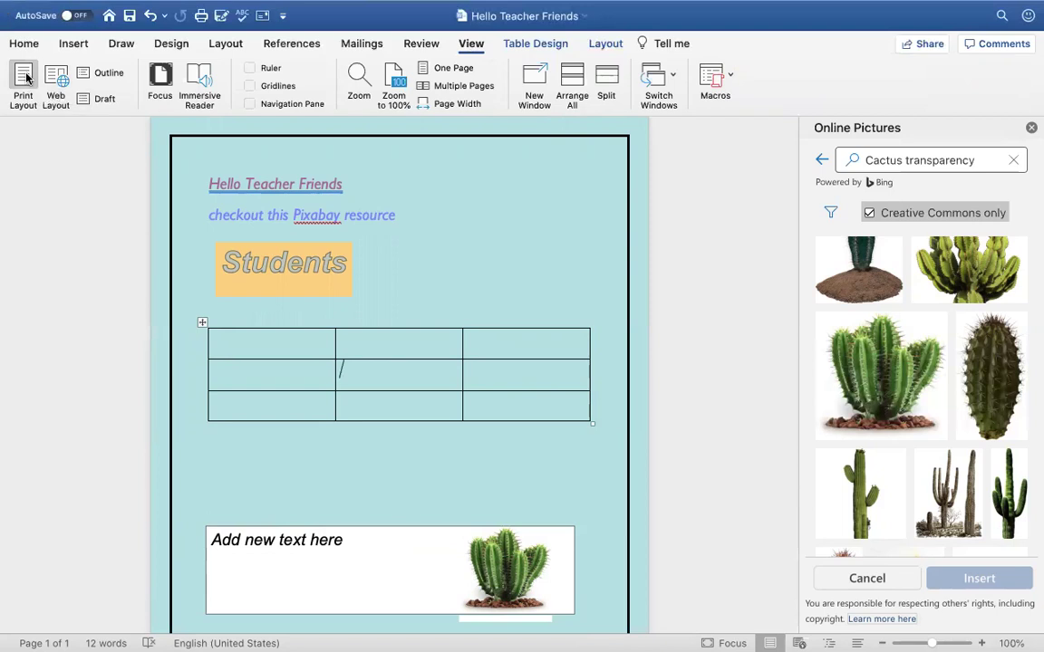
Preview Web Layout, then Outline view, and promote the table's middle row
{"action": "left_click", "coordinate": [54, 78]}
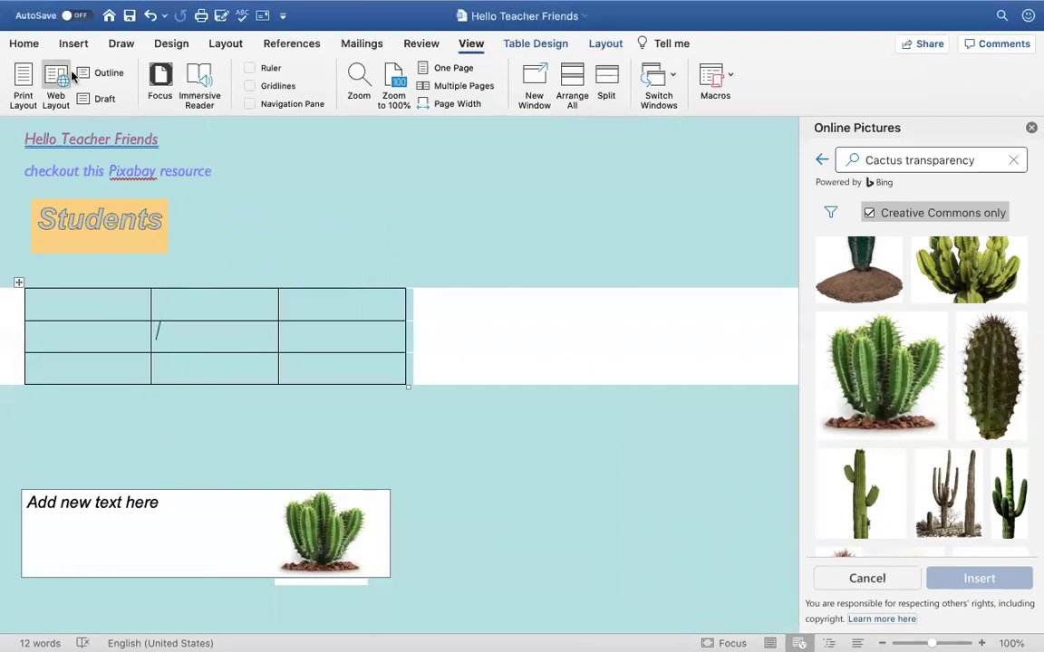
{"action": "left_click", "coordinate": [82, 76]}
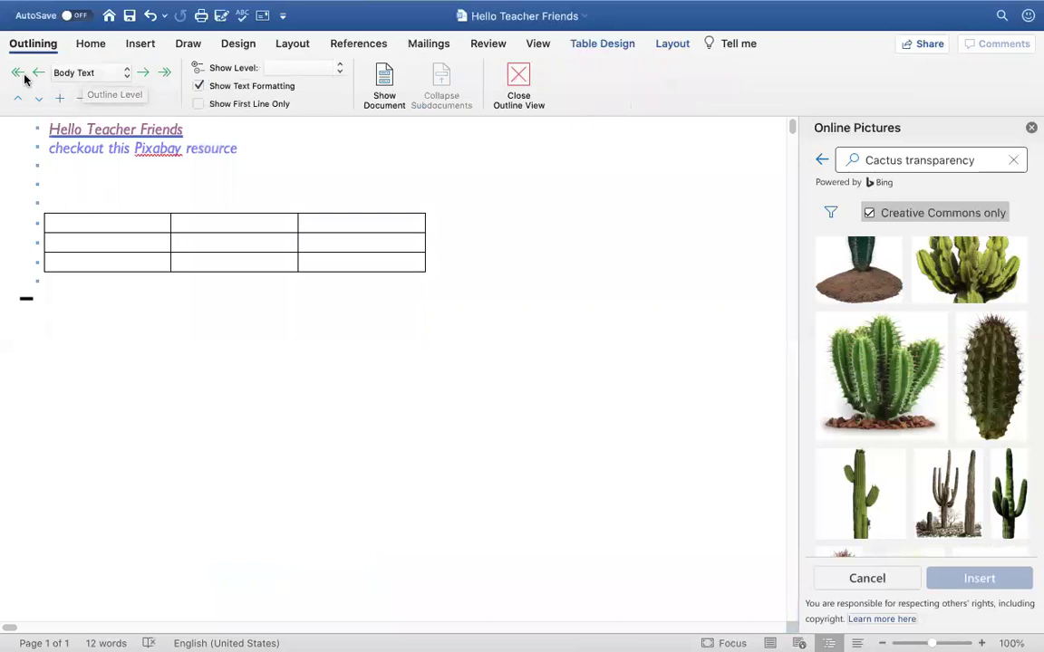
{"action": "left_click", "coordinate": [38, 74]}
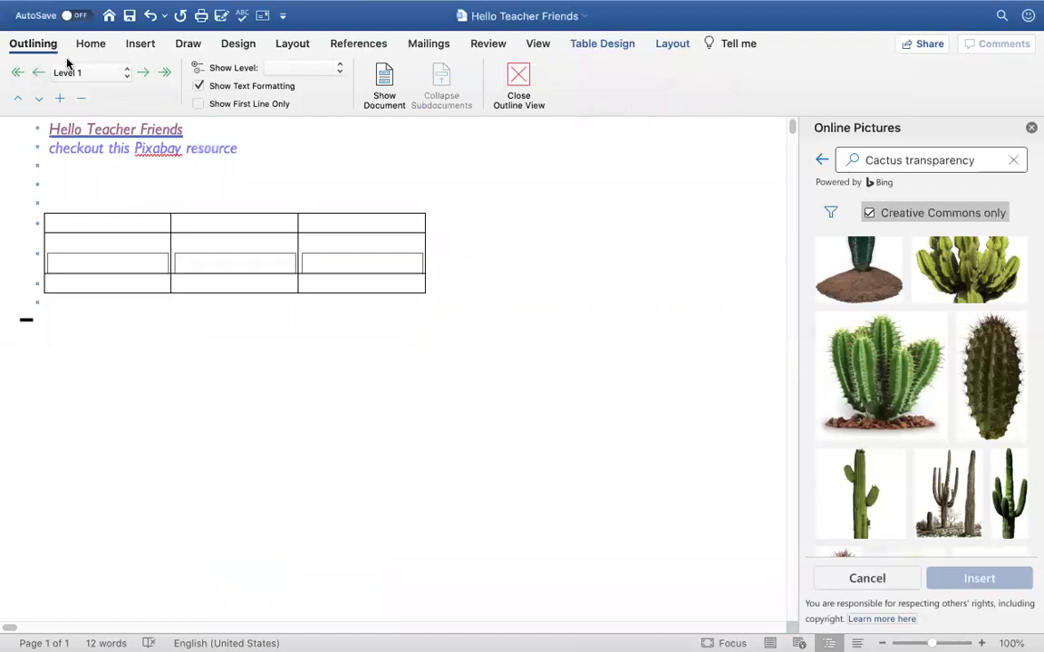
{"action": "left_click", "coordinate": [91, 43]}
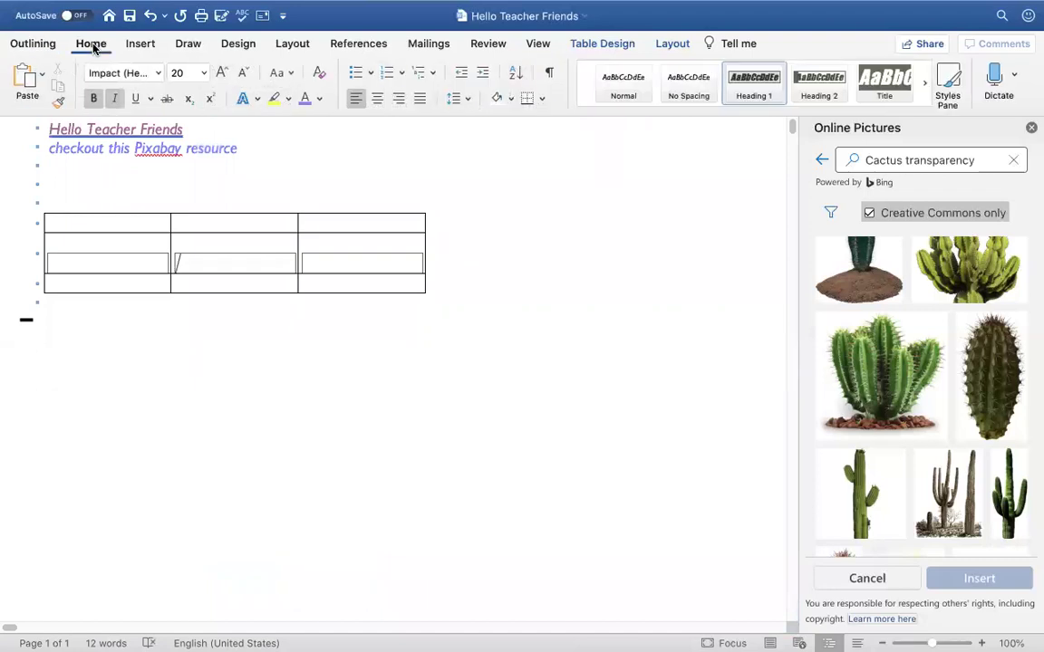
Zoom to 150% and return the document to Print Layout
{"action": "left_click", "coordinate": [540, 47]}
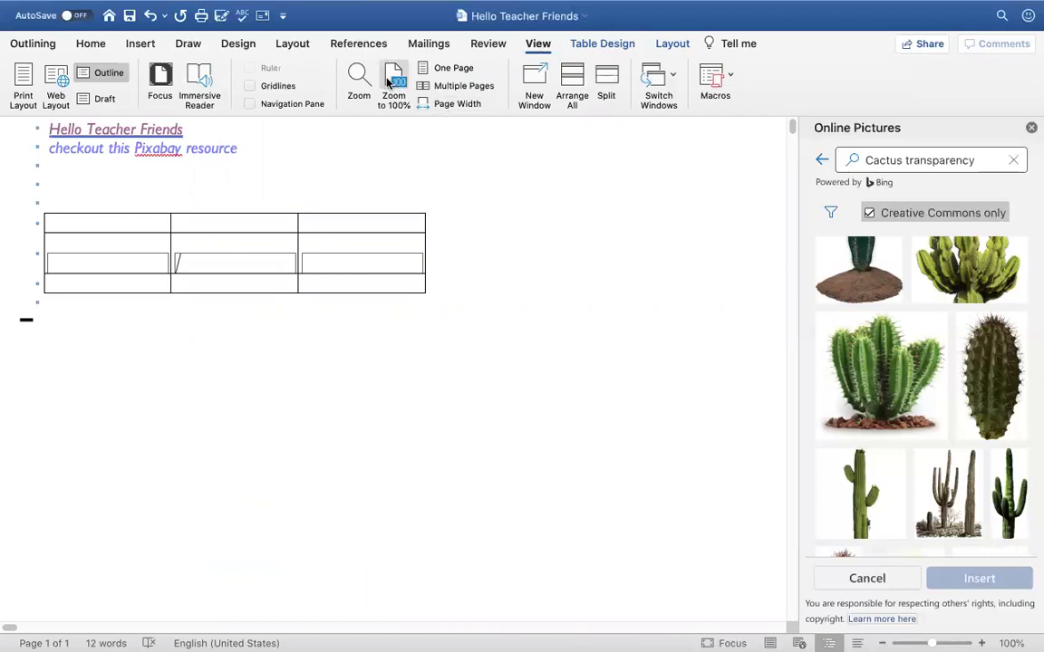
{"action": "left_click", "coordinate": [358, 80]}
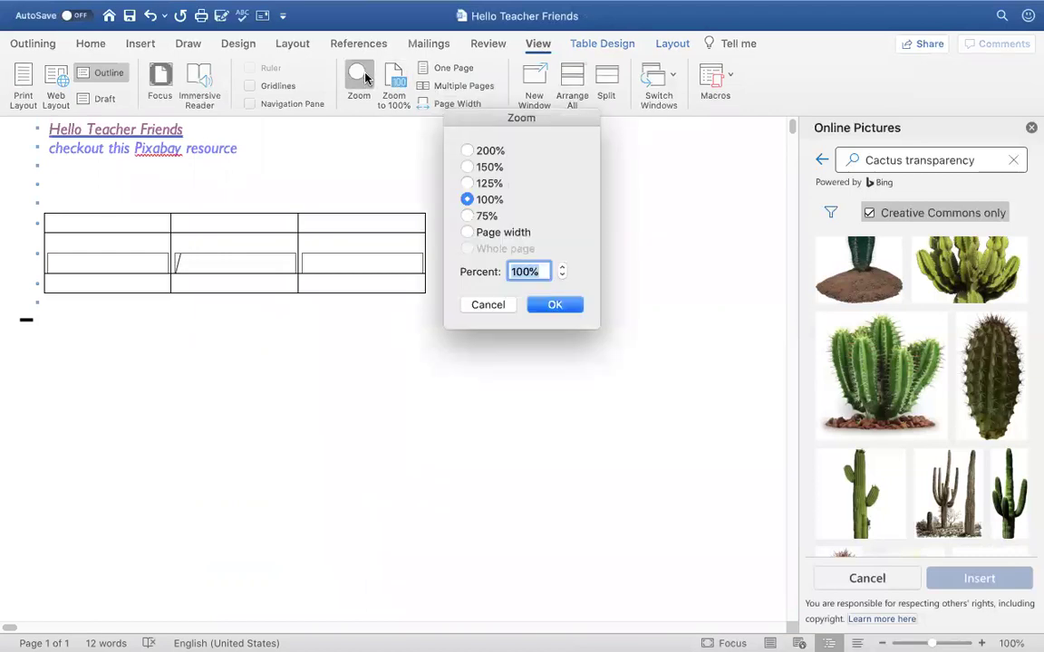
{"action": "left_click", "coordinate": [467, 168]}
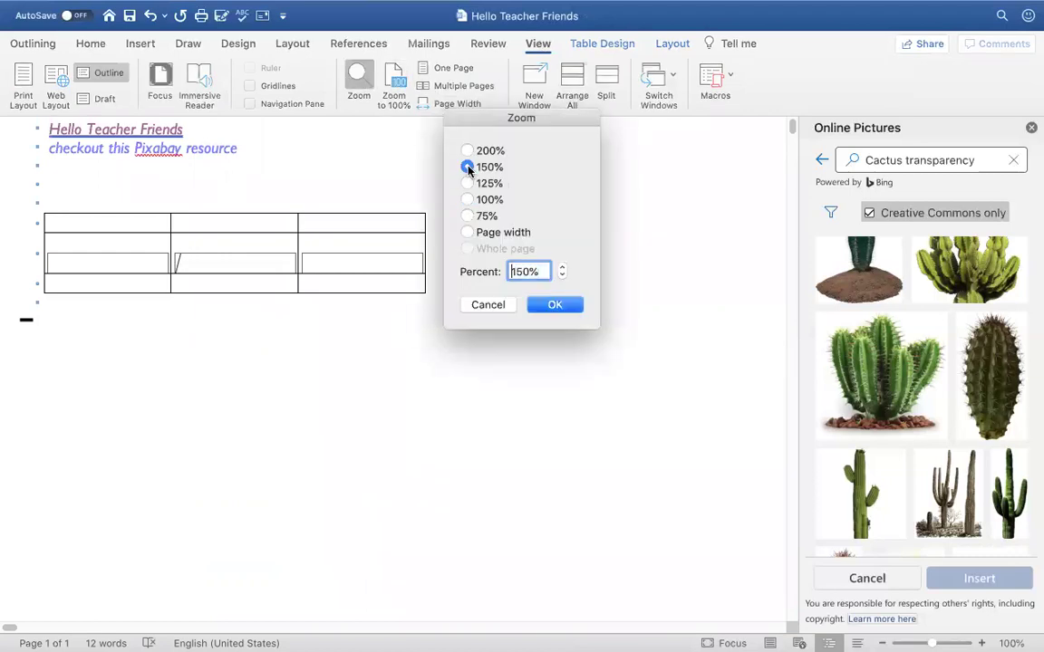
{"action": "left_click", "coordinate": [555, 305]}
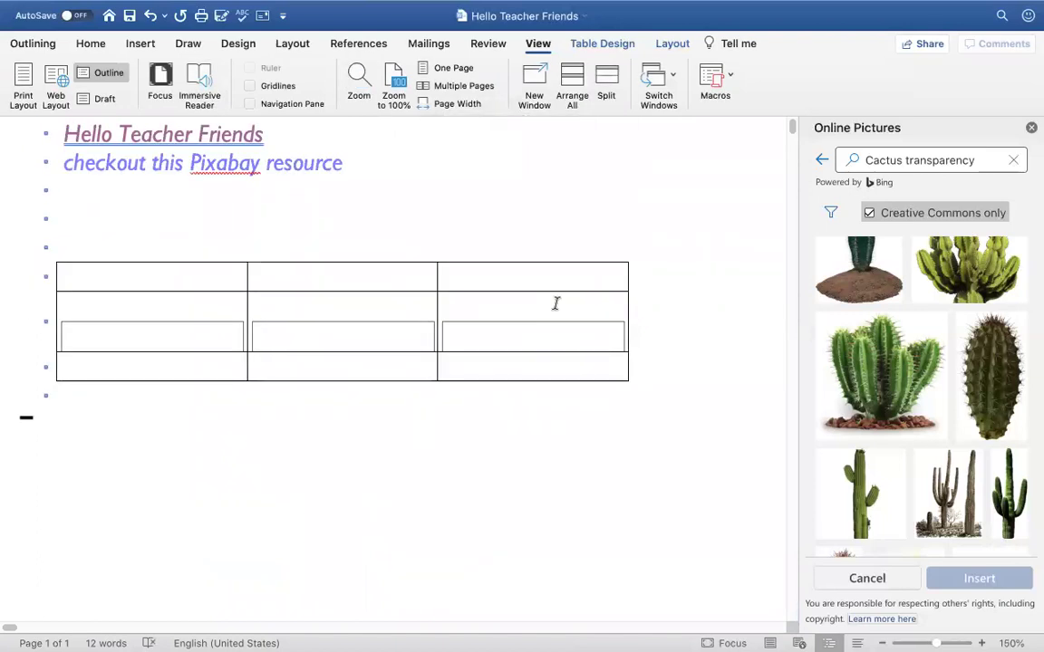
{"action": "left_click", "coordinate": [24, 84]}
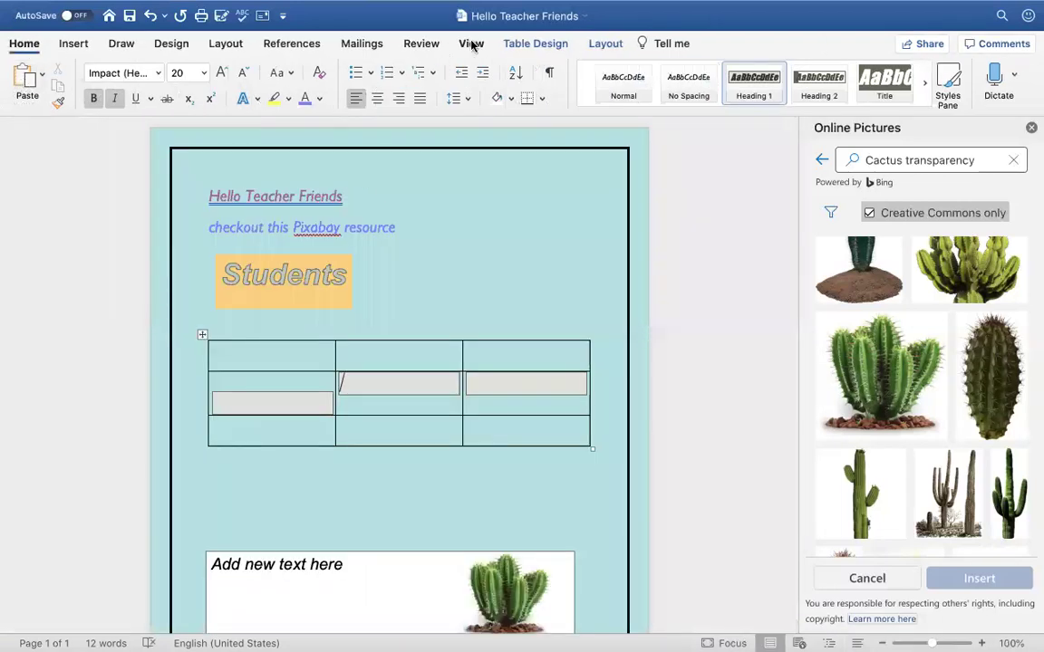
Reapply 150% magnification through the View tab's Zoom dialog
{"action": "left_click", "coordinate": [472, 45]}
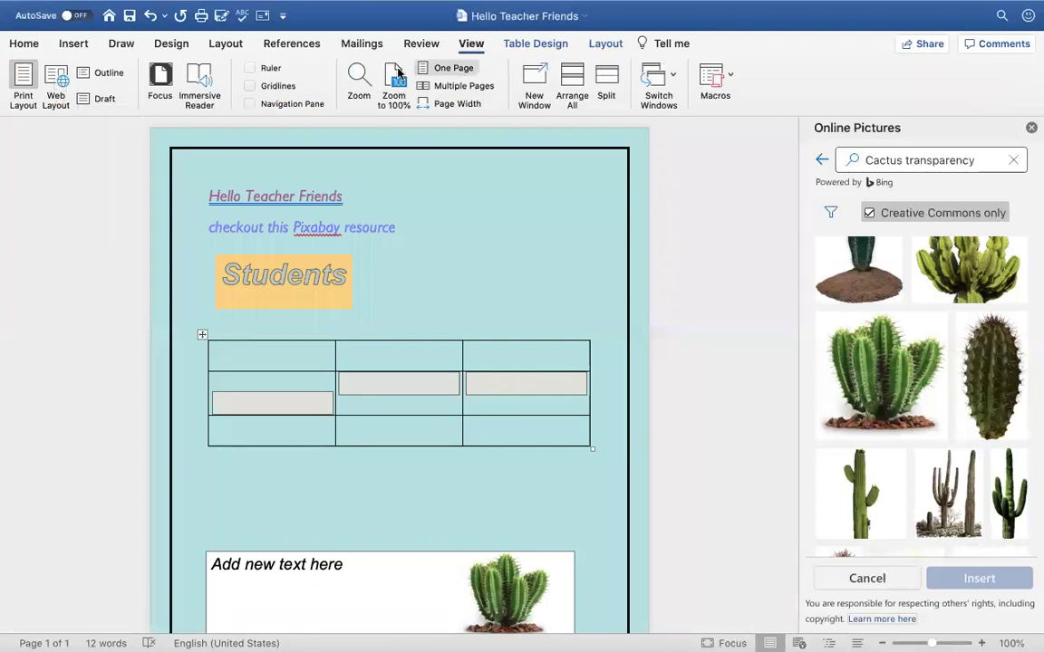
{"action": "left_click", "coordinate": [359, 78]}
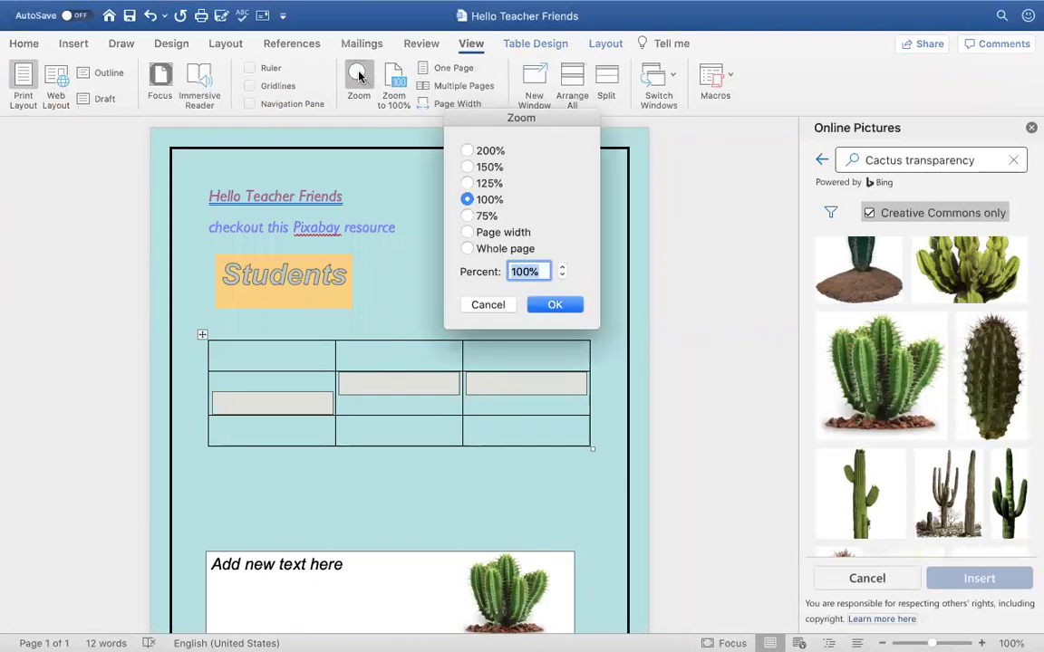
{"action": "left_click", "coordinate": [466, 166]}
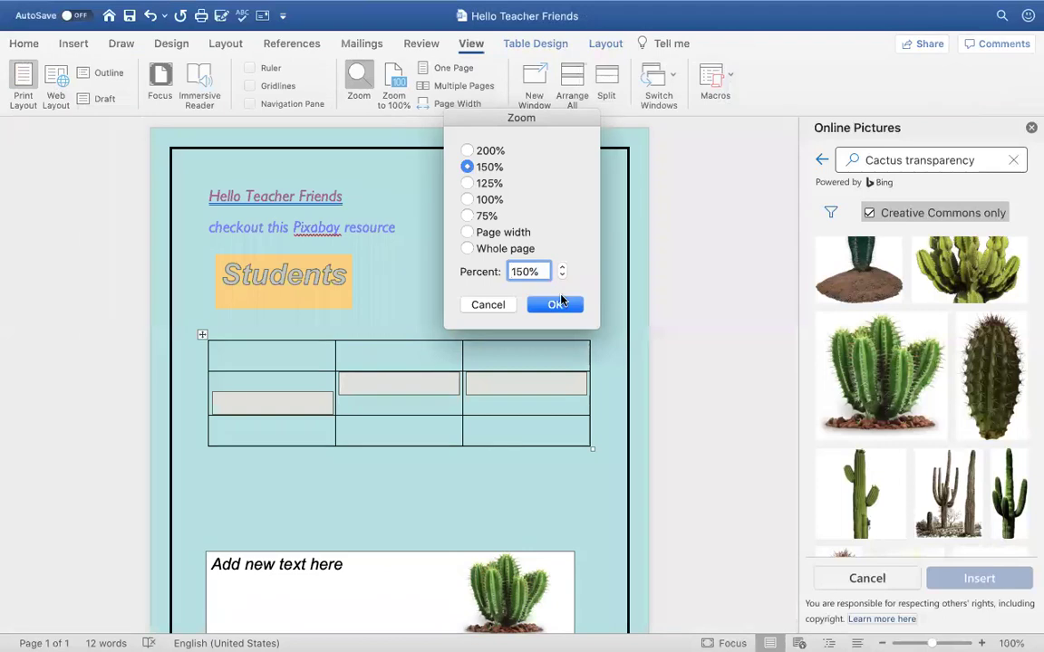
{"action": "left_click", "coordinate": [556, 304]}
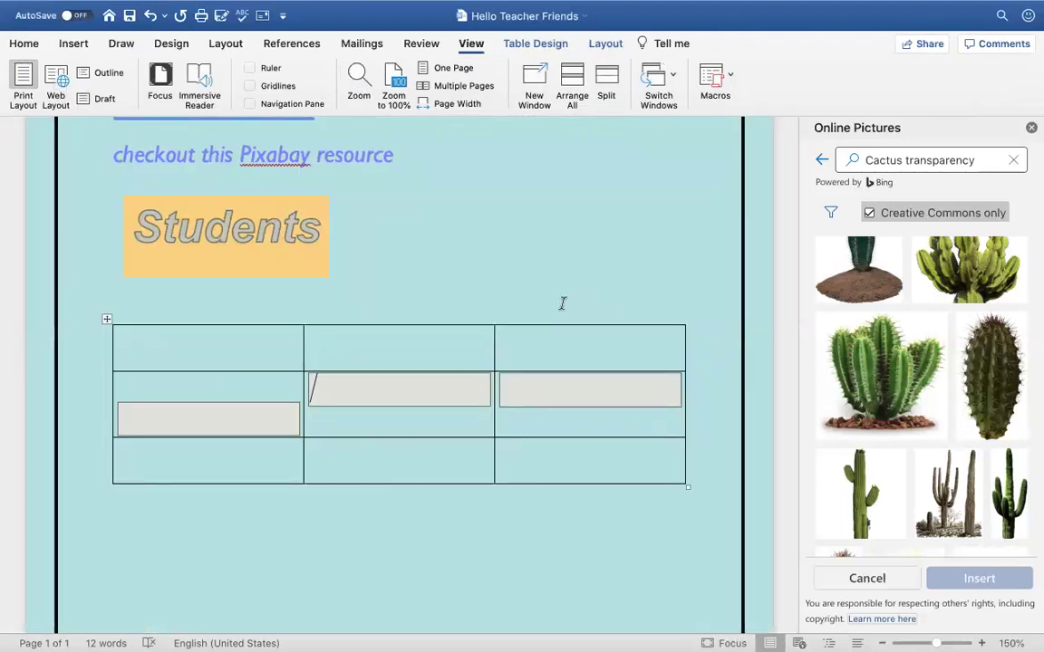
{"action": "mouse_move", "coordinate": [969, 9]}
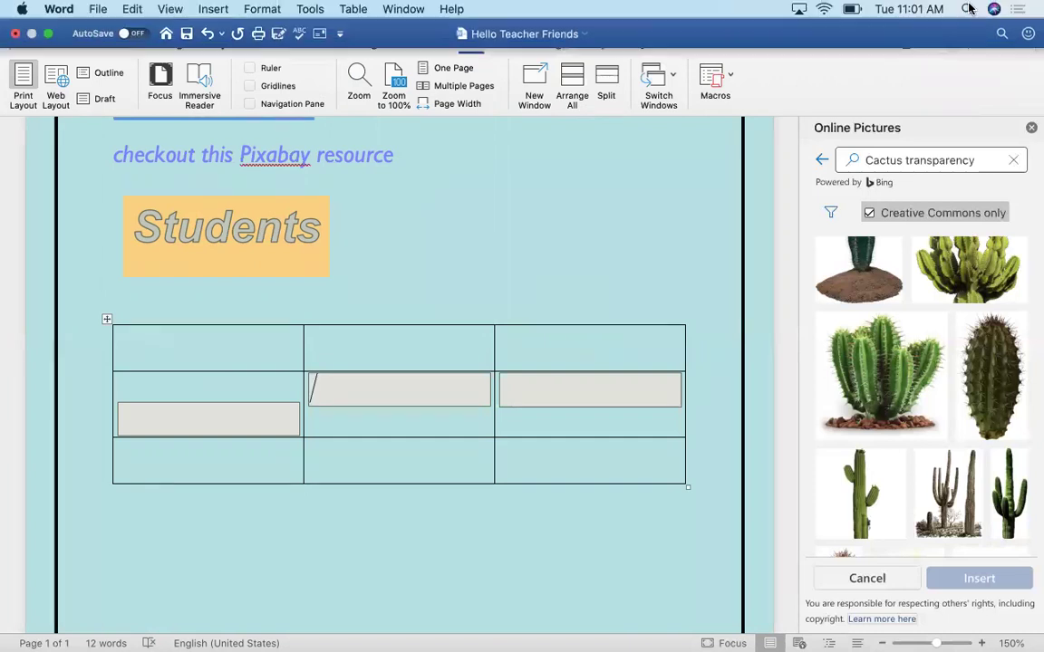